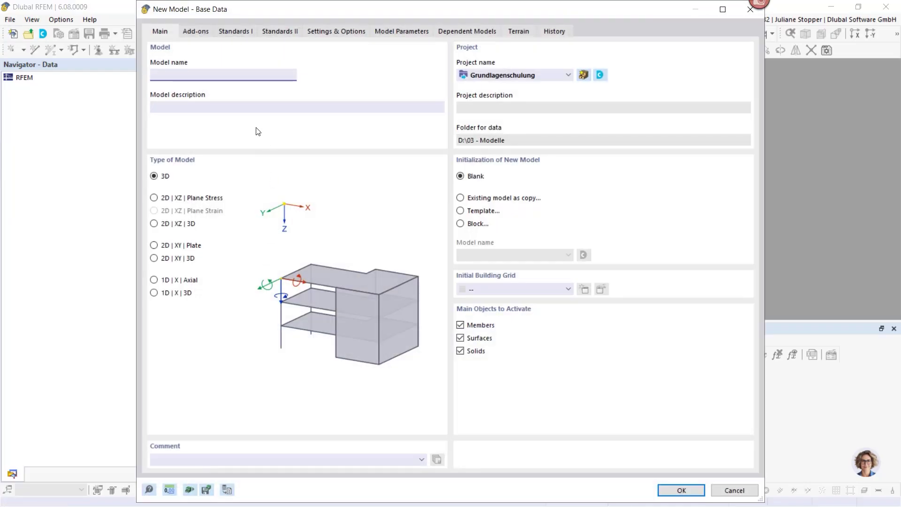
Step: Create a new 3D model named Single-pile-model with the Geotechnical Analysis add-on activated
text(Single-pile-model)
click(198, 30)
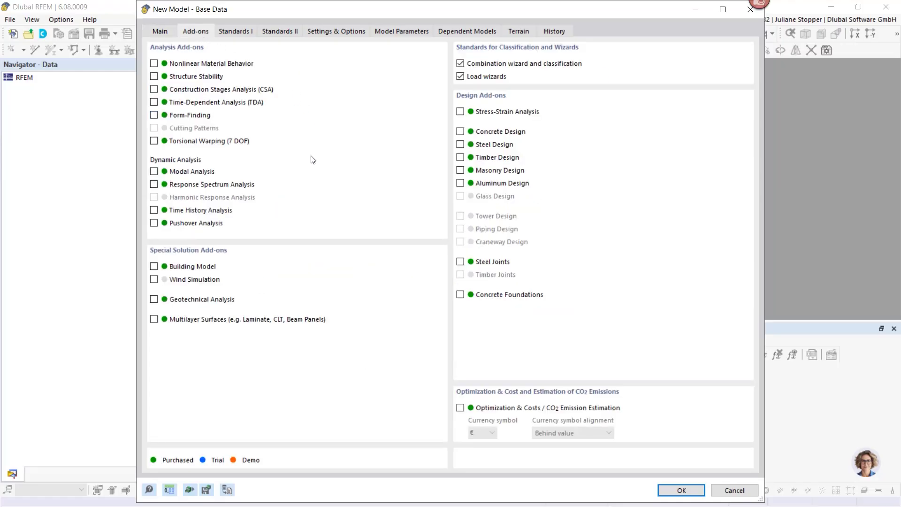
click(154, 301)
click(678, 492)
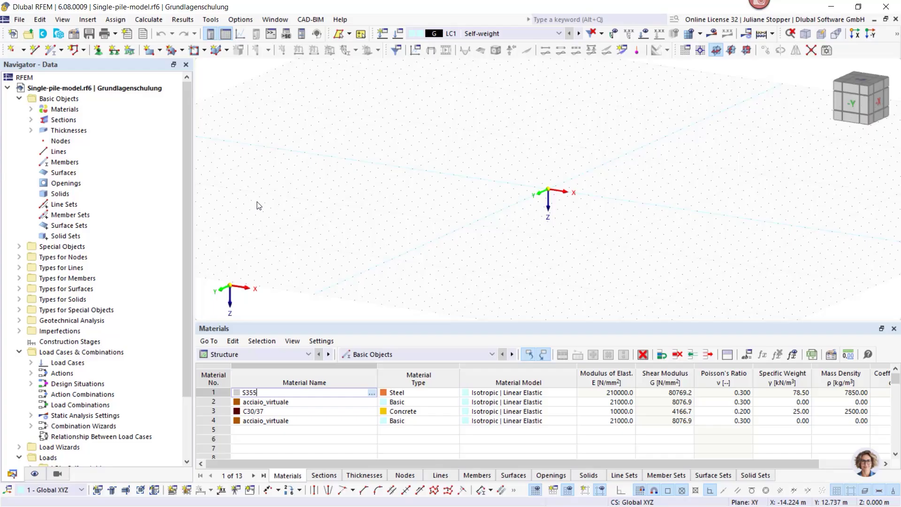
Step: Delete all unassigned basic objects from the model, repeating the deletion until no default materials remain
right_click(62, 99)
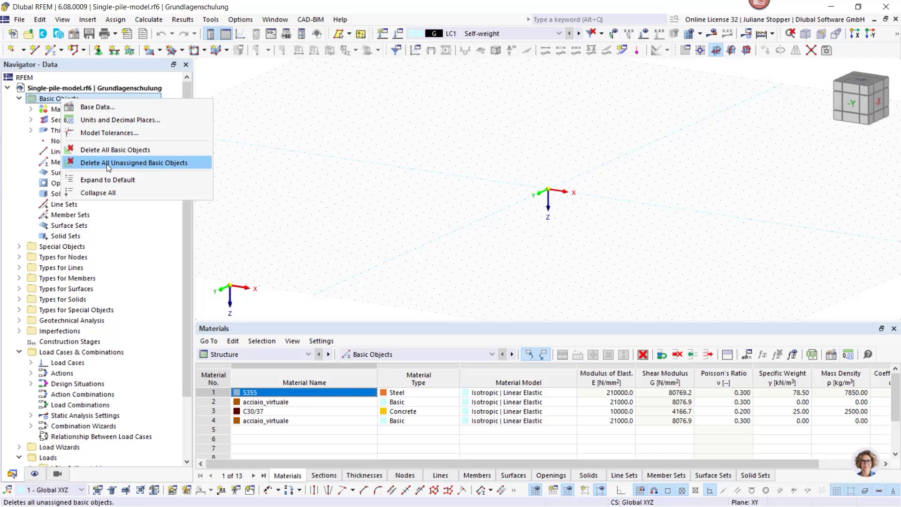
click(106, 164)
right_click(58, 97)
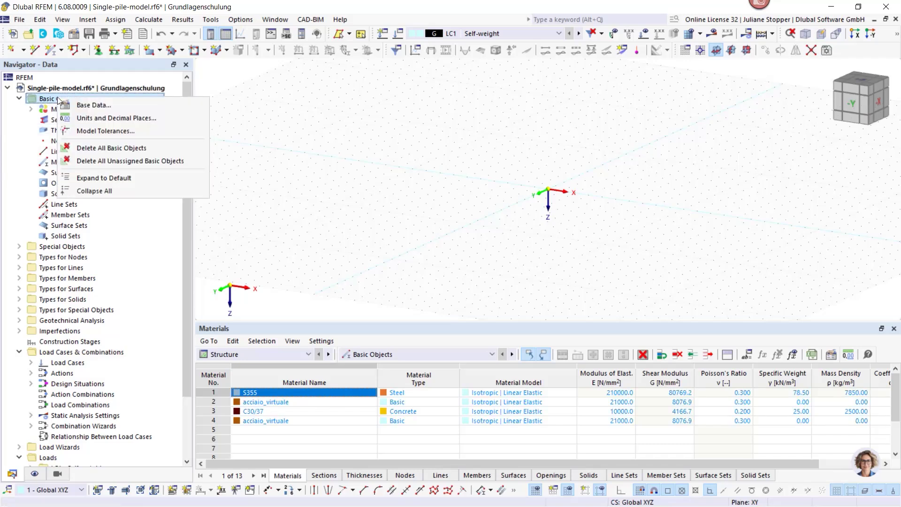
click(99, 161)
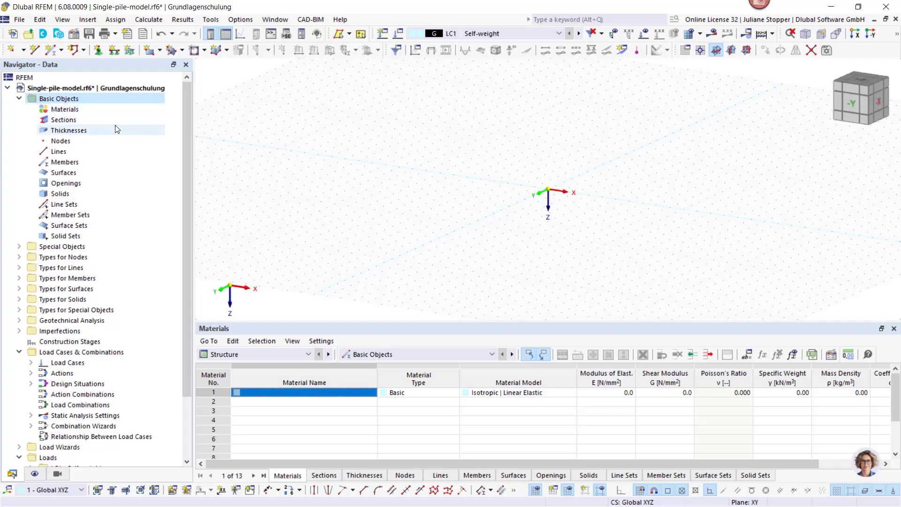
right_click(56, 99)
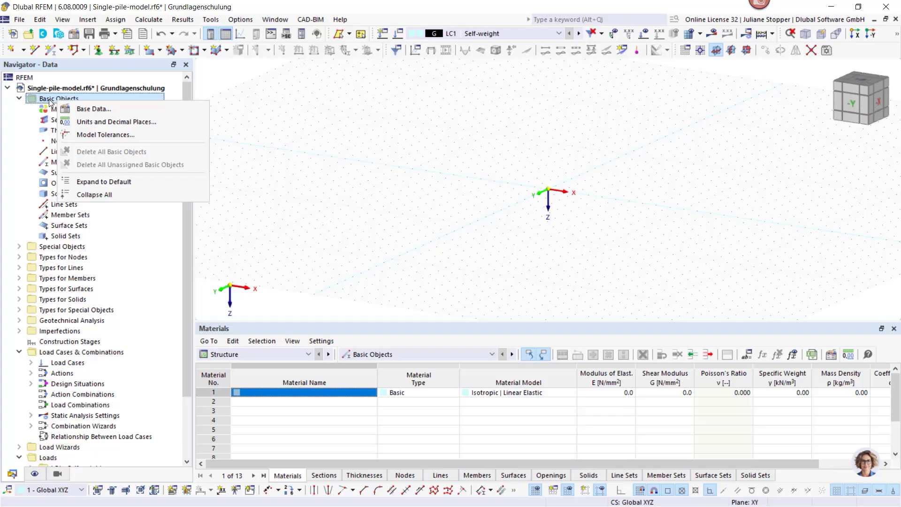
click(48, 100)
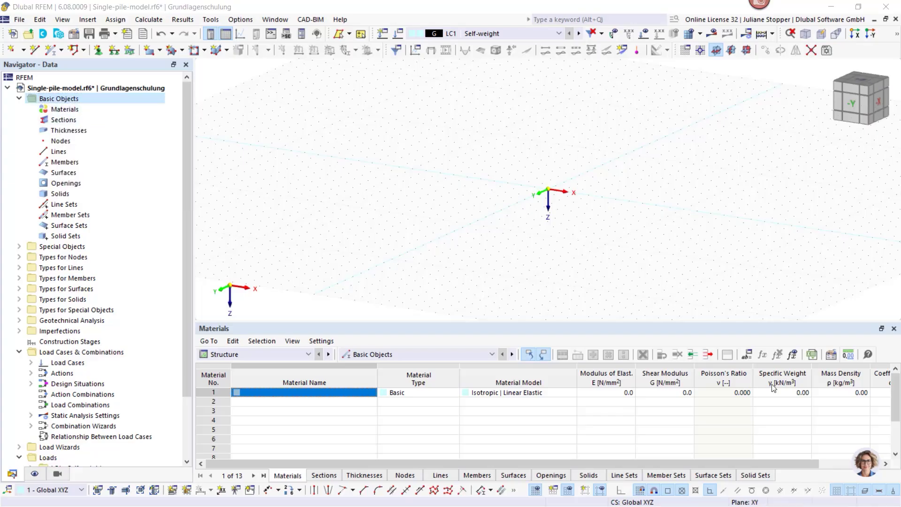
Step: Start a new material and choose C30/37 | DIN EN 1992-1-1/NA/A1:2015-12 as its name
double_click(59, 109)
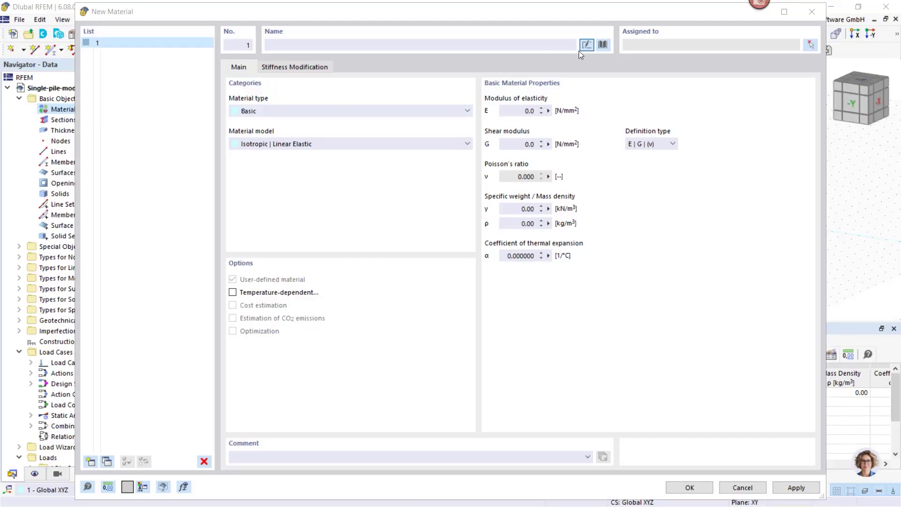
click(413, 45)
text(c)
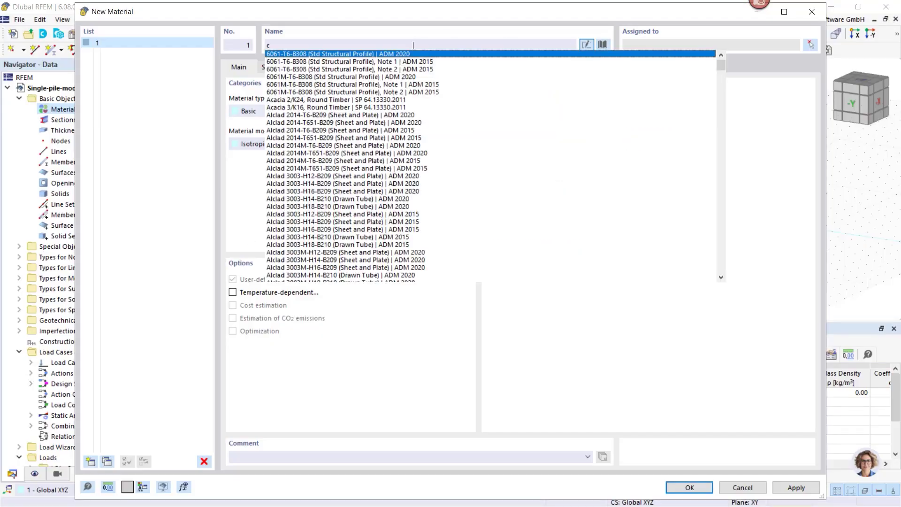
text(30)
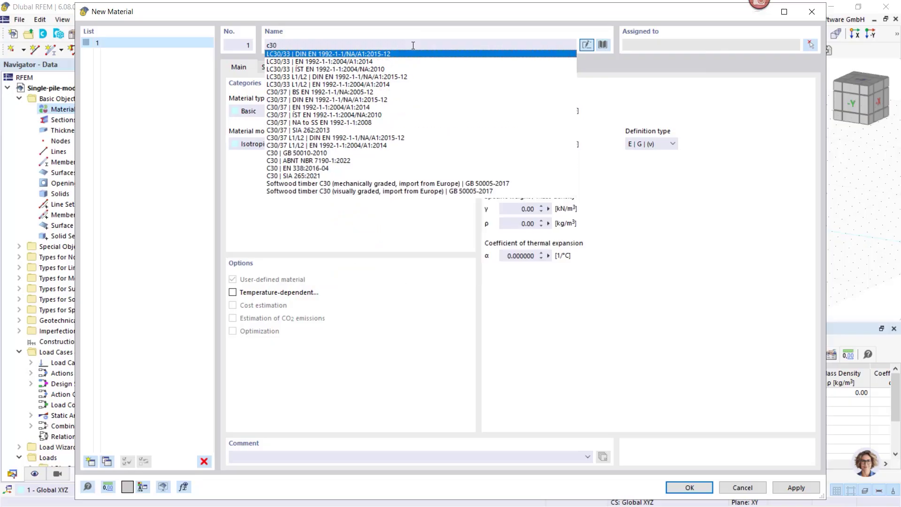
text(/37)
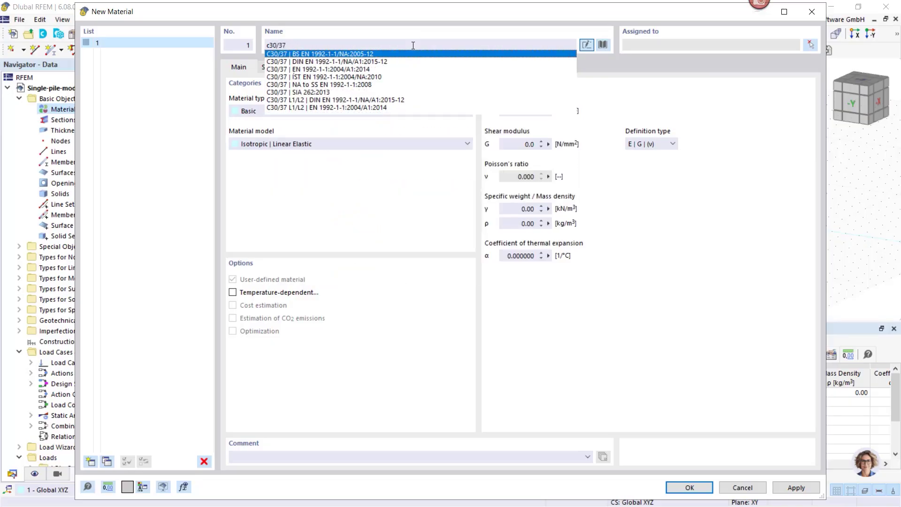
click(363, 62)
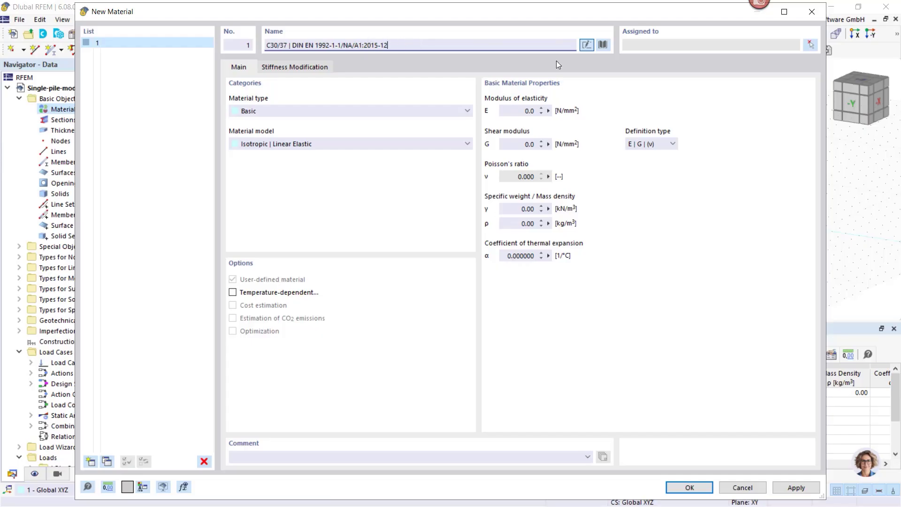
Step: Assign material 1 the grade C30/37 from the European Union Concrete C series in the material library and apply it
click(602, 45)
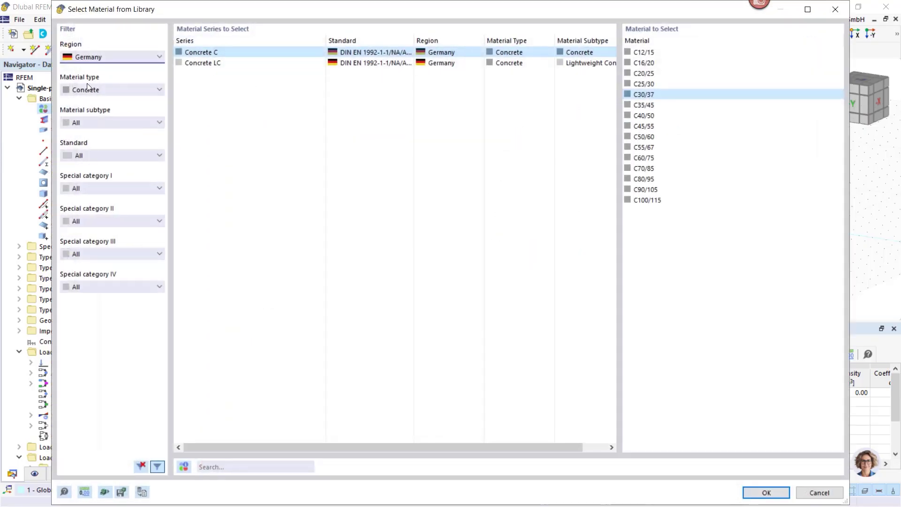
click(89, 53)
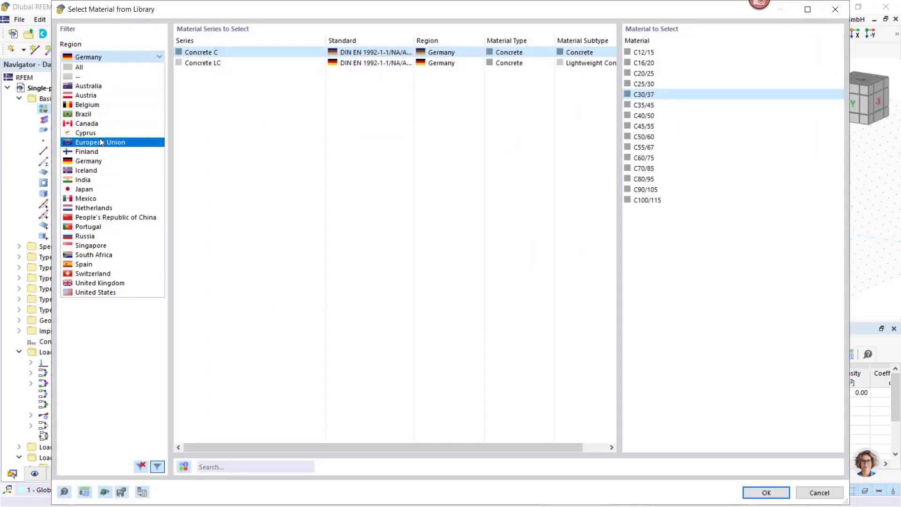
click(114, 140)
click(237, 139)
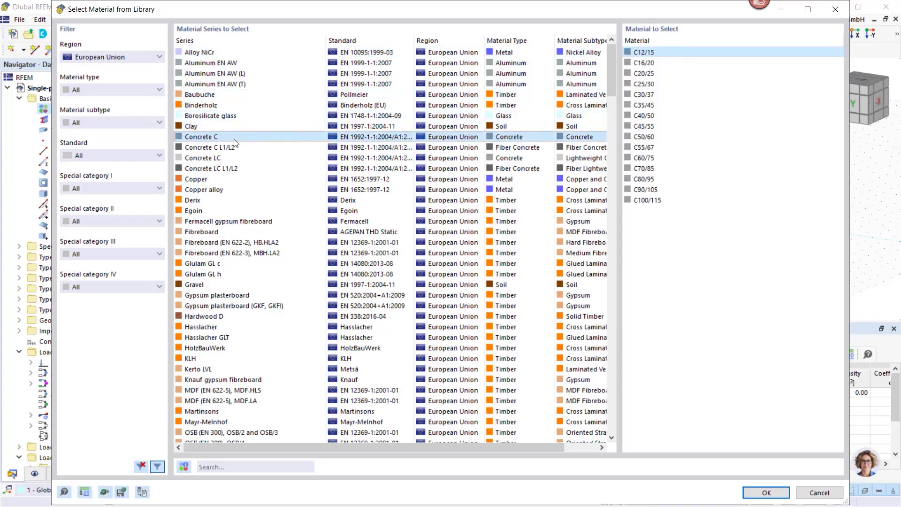
click(642, 94)
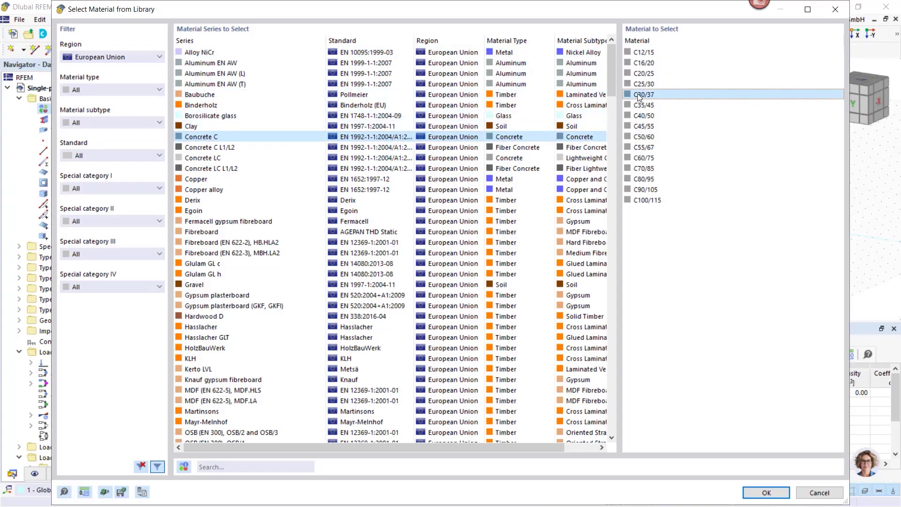
click(769, 494)
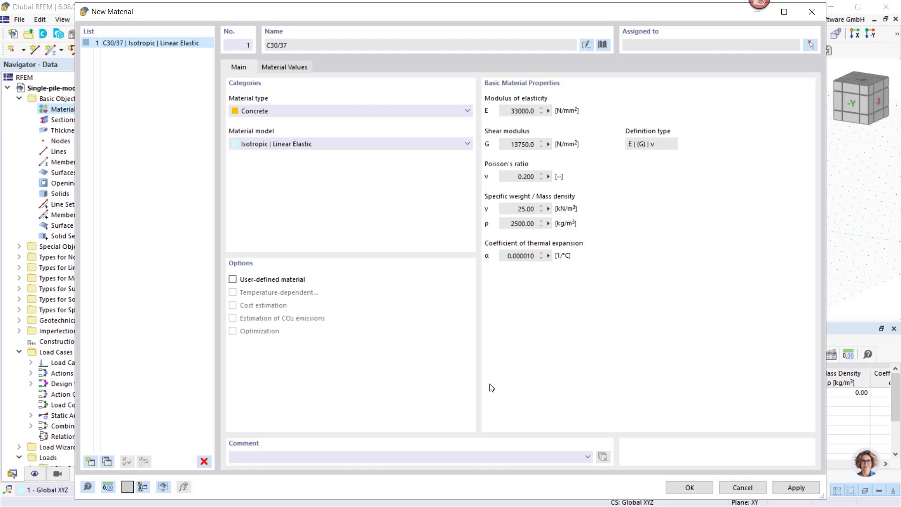
click(789, 487)
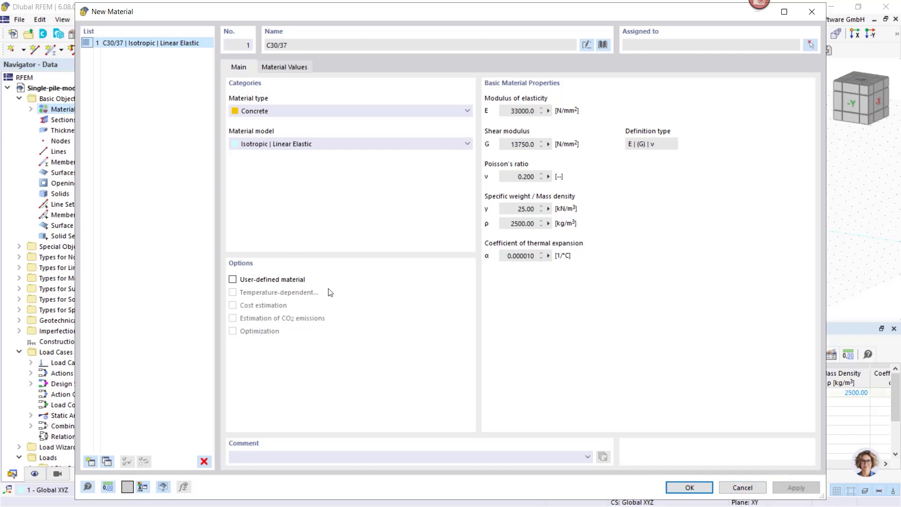
Step: Make the C30/37 concrete a user-defined material and set its specific weight to 5 kN/m³
click(232, 280)
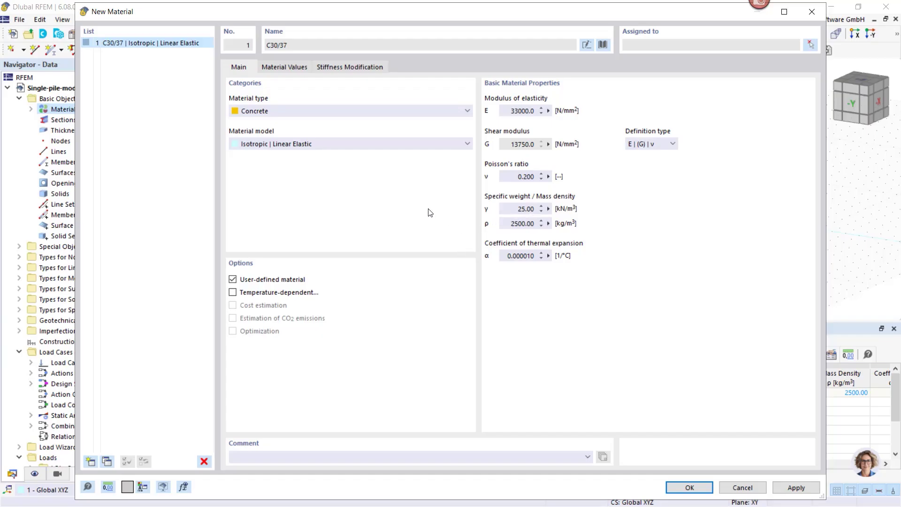
click(522, 211)
click(519, 209)
key(BackSpace)
click(788, 490)
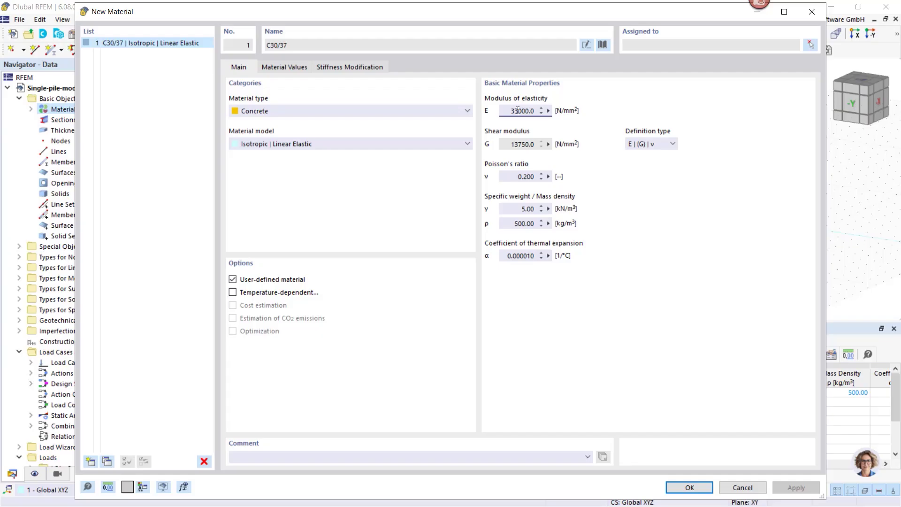
Step: Set the modulus of elasticity of the C30/37 concrete to 10000 N/mm² and apply the change
drag(519, 110, 509, 111)
text(10)
click(521, 208)
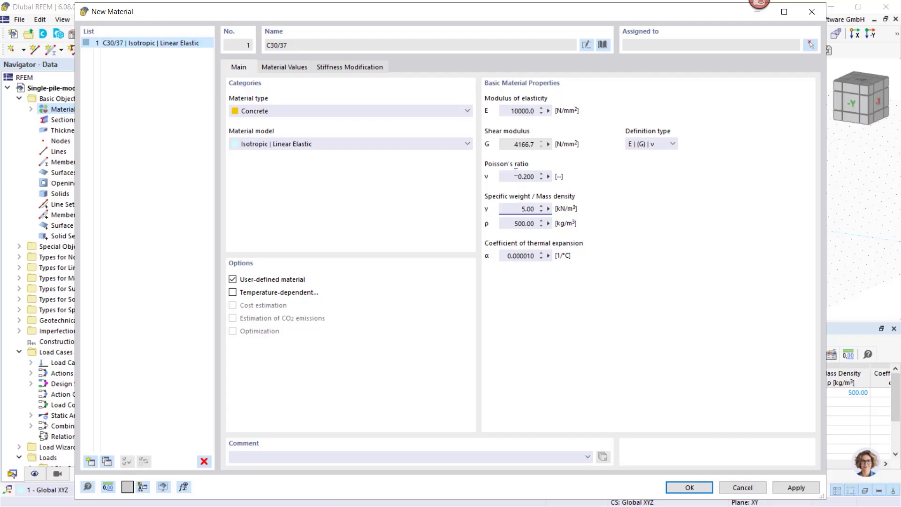
click(797, 489)
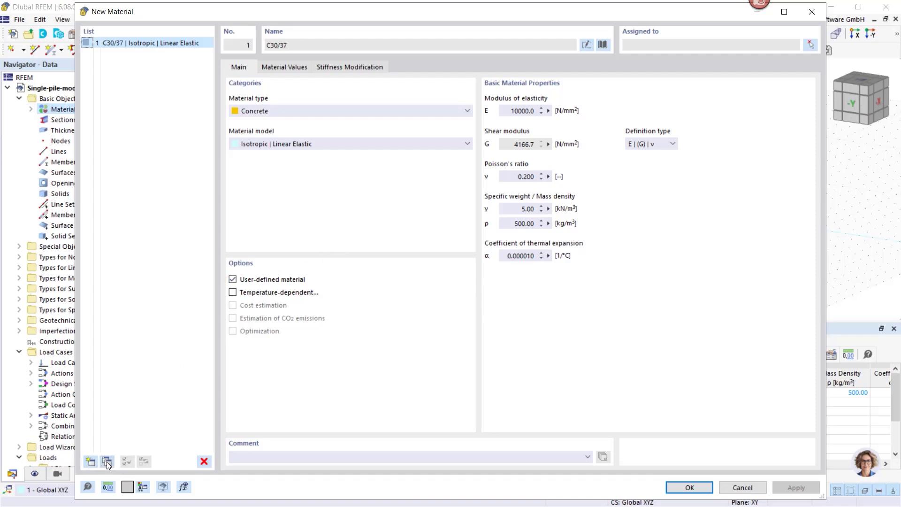
Step: Add a second material named AlzeyBridgeSoil of type Soil with the model Isotropic | Soil | Plastic | Modified Hardening Soil (Solids)
click(91, 460)
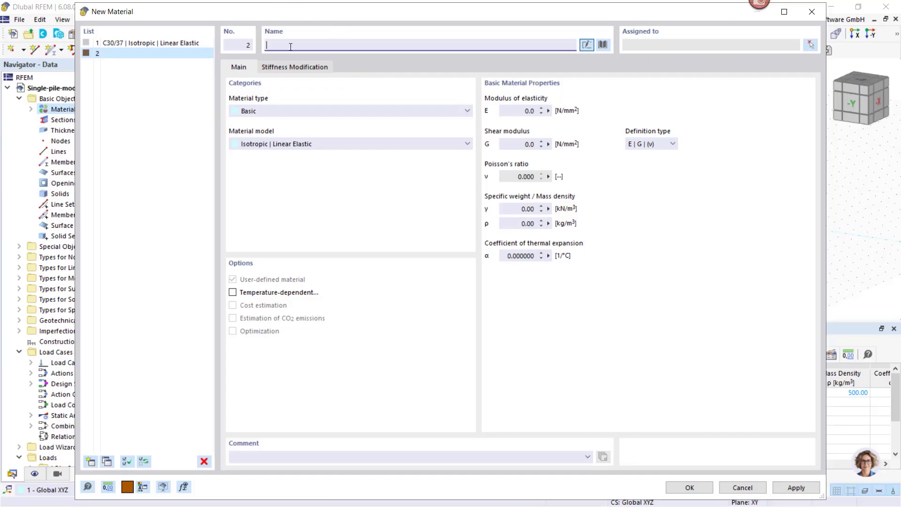
text(A)
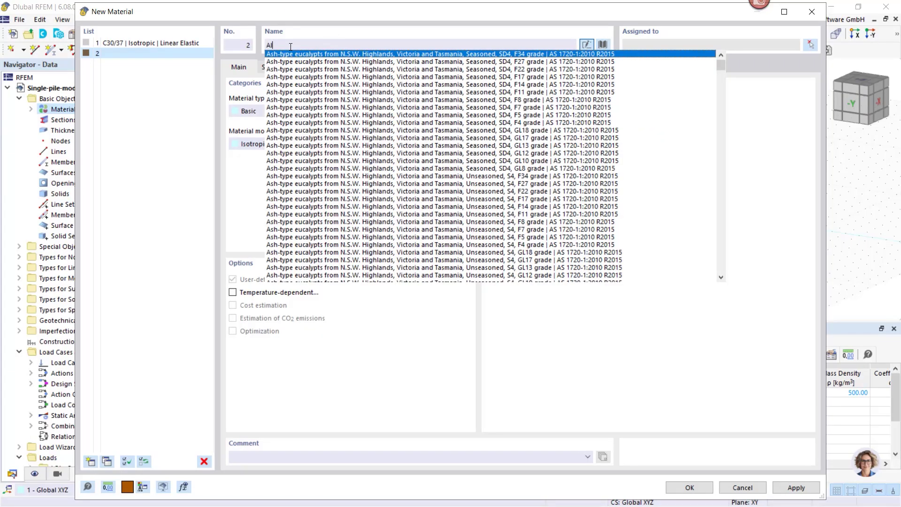
text(lzeyBri)
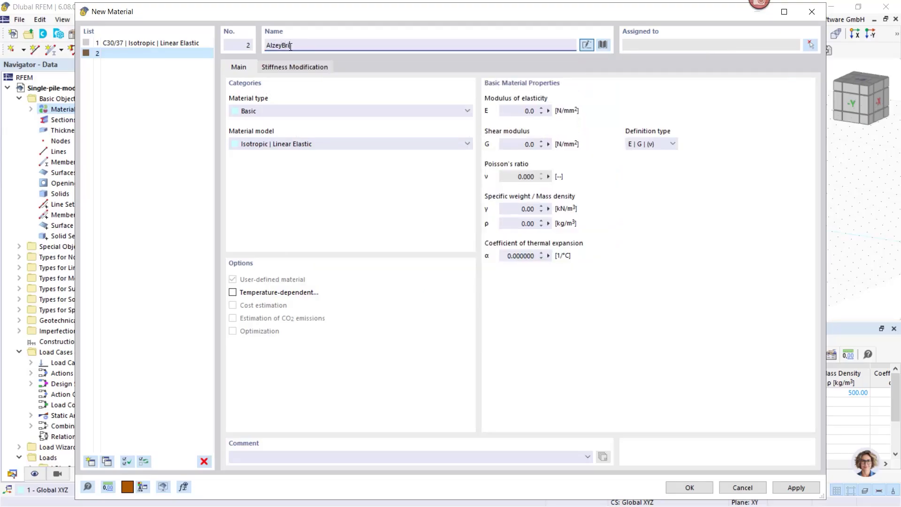
text(dgeSoil)
click(294, 111)
click(279, 129)
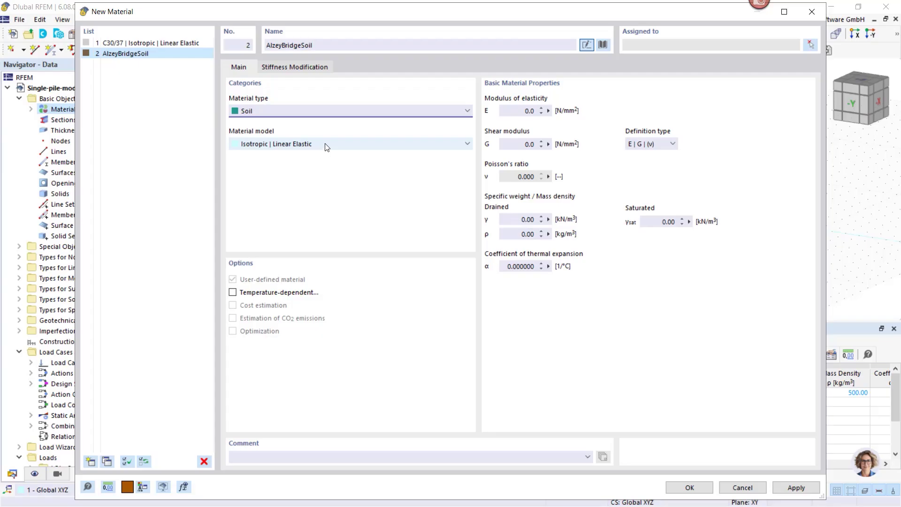
click(326, 145)
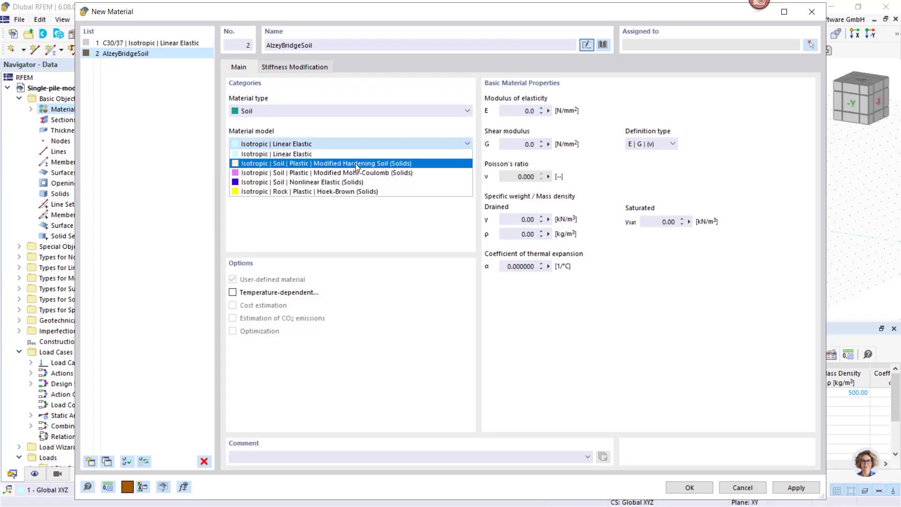
click(396, 162)
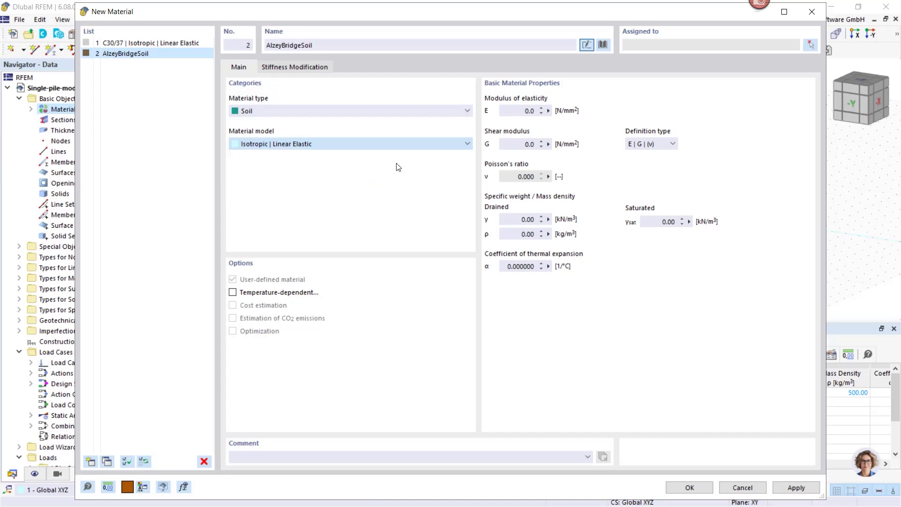
Step: Set both the drained and the saturated specific weight of AlzeyBridgeSoil to 20 kN/m³
click(524, 219)
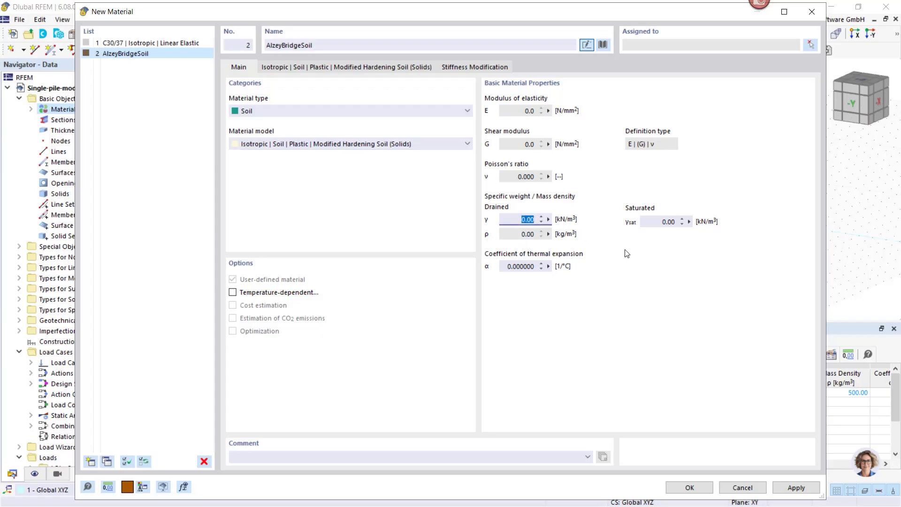
text(20)
click(669, 221)
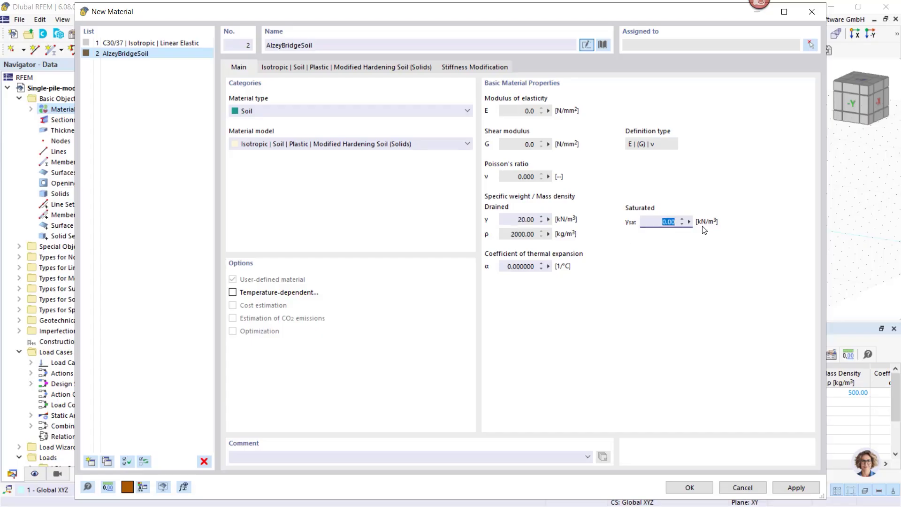
text(20)
Step: Change the material units for E-, G-modules and for strengths/stresses to kN/m²
click(342, 66)
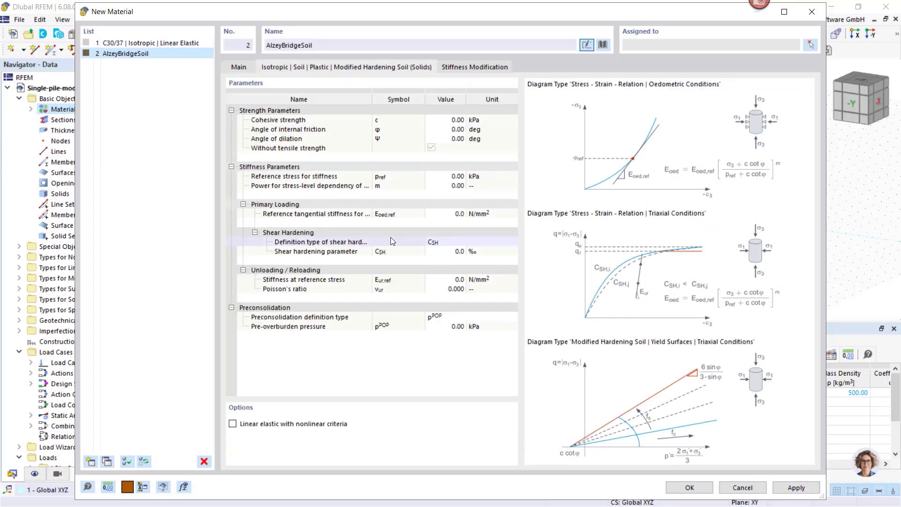
click(441, 289)
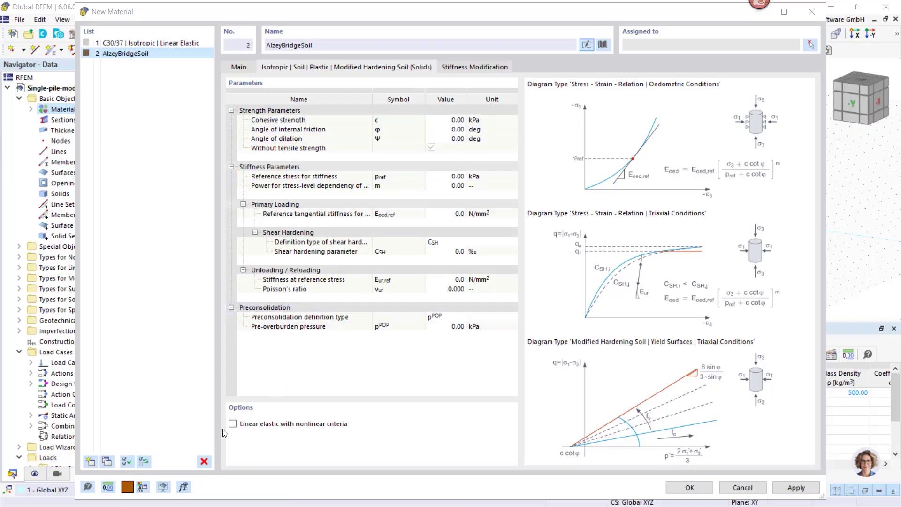
click(109, 487)
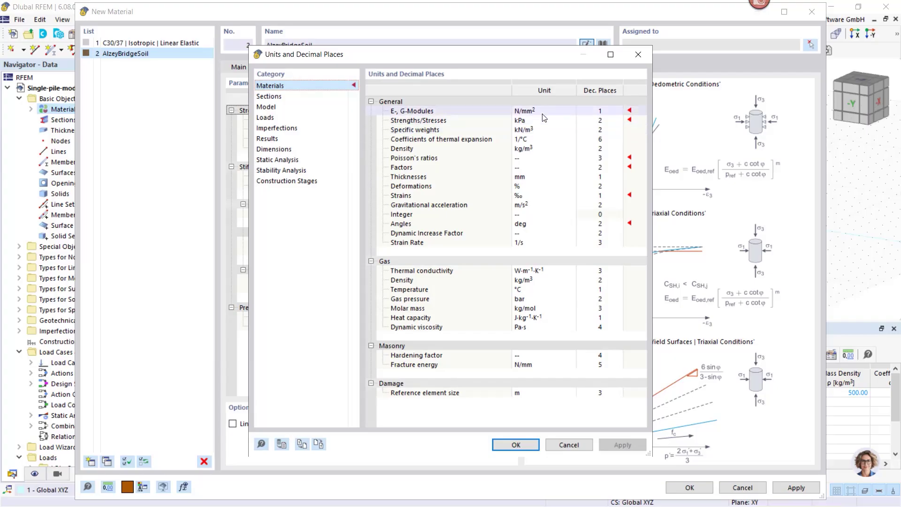
click(543, 115)
click(572, 110)
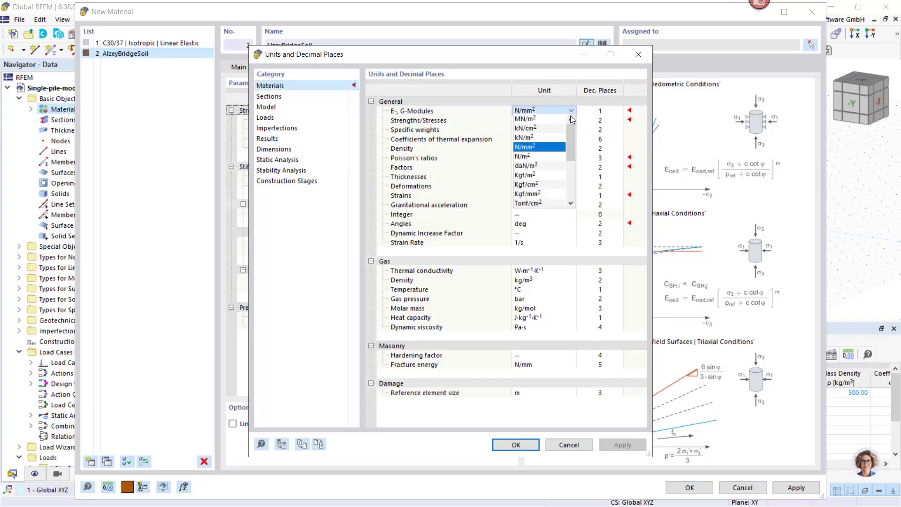
click(525, 137)
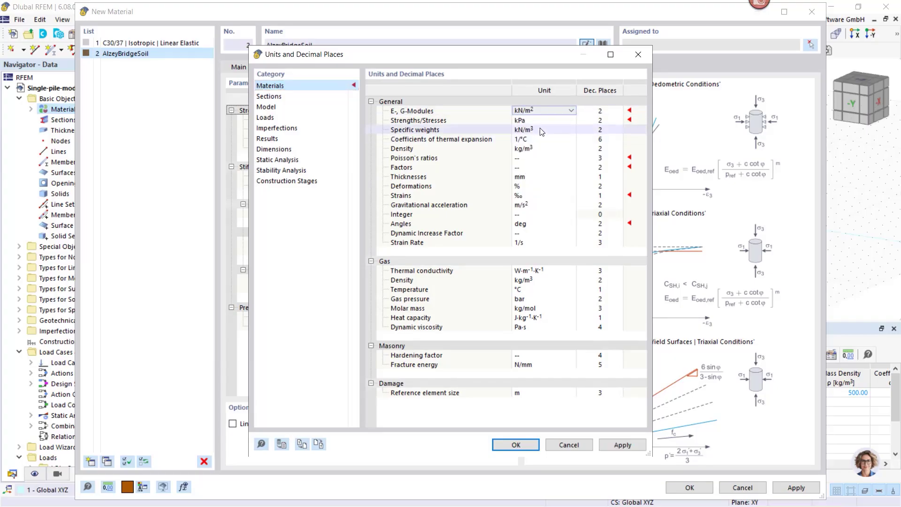
click(539, 121)
click(571, 120)
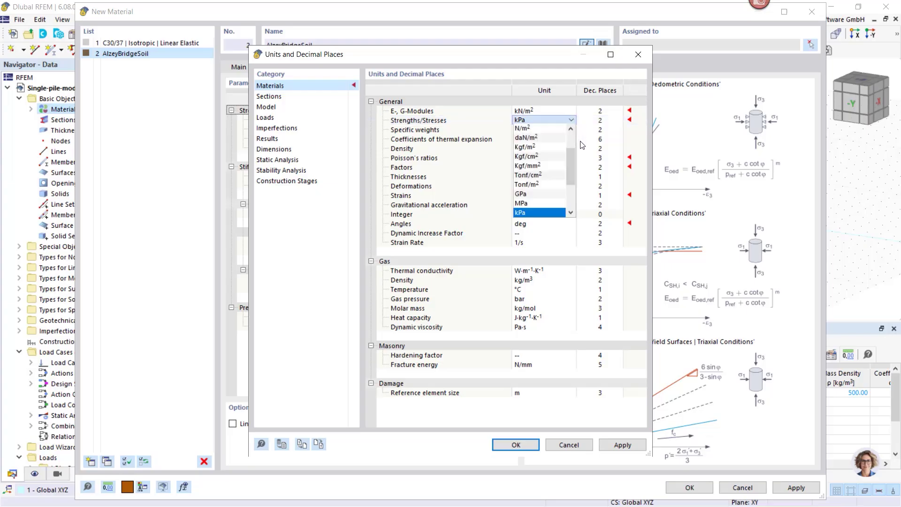
drag(570, 169, 568, 155)
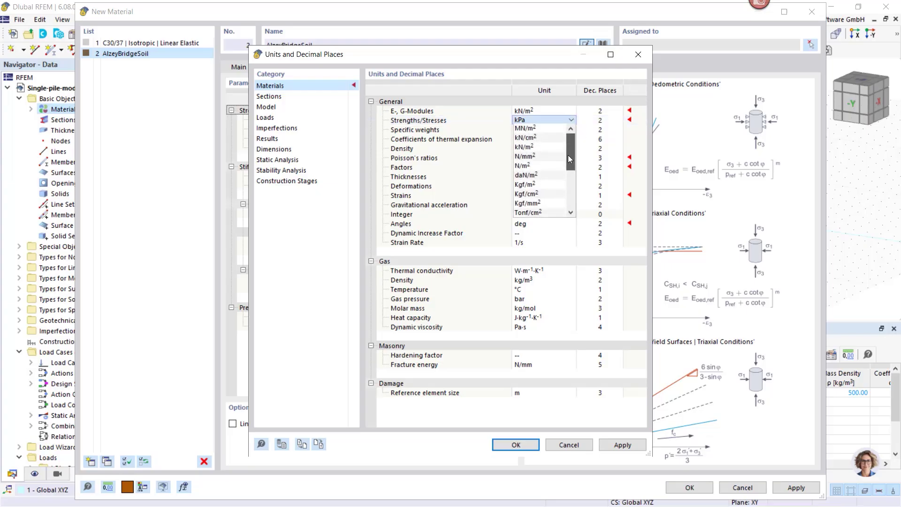
click(533, 151)
click(525, 446)
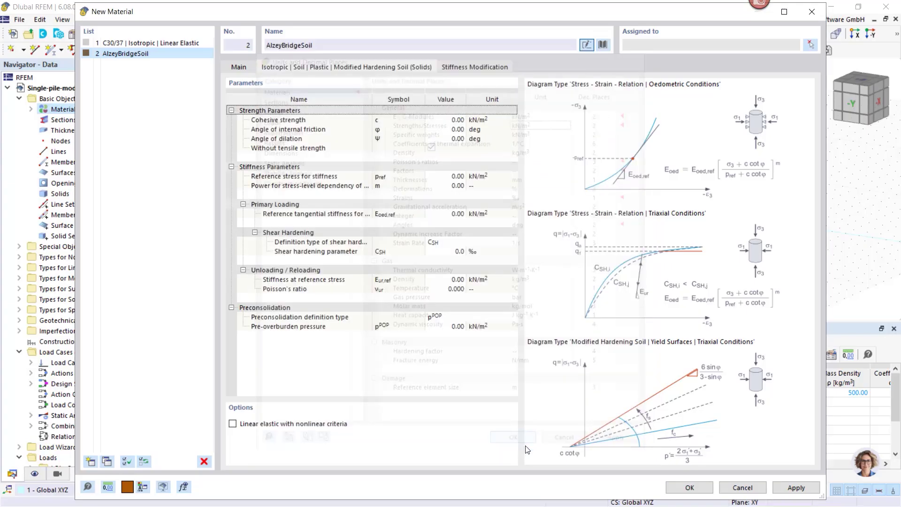
Step: Set AlzeyBridgeSoil's cohesive strength to 20 kN/m² and its angle of internal friction to 20 deg
click(444, 119)
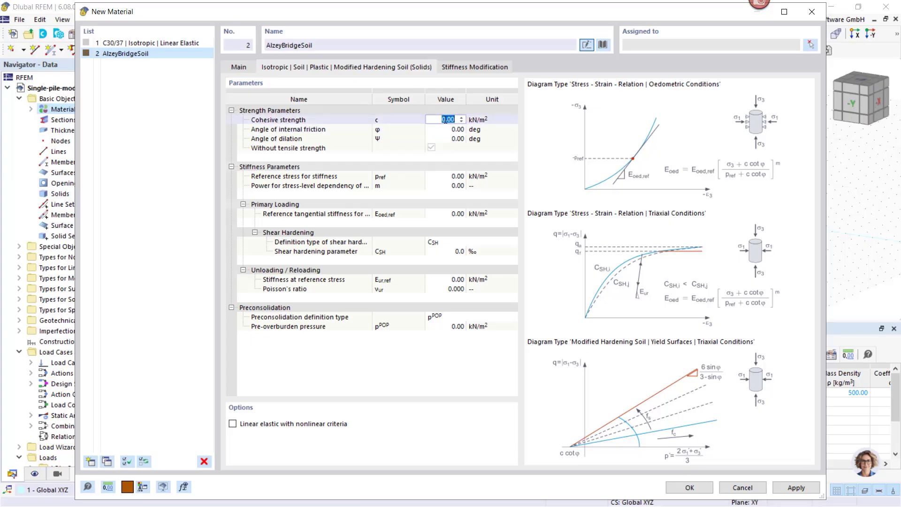
text(20)
click(449, 130)
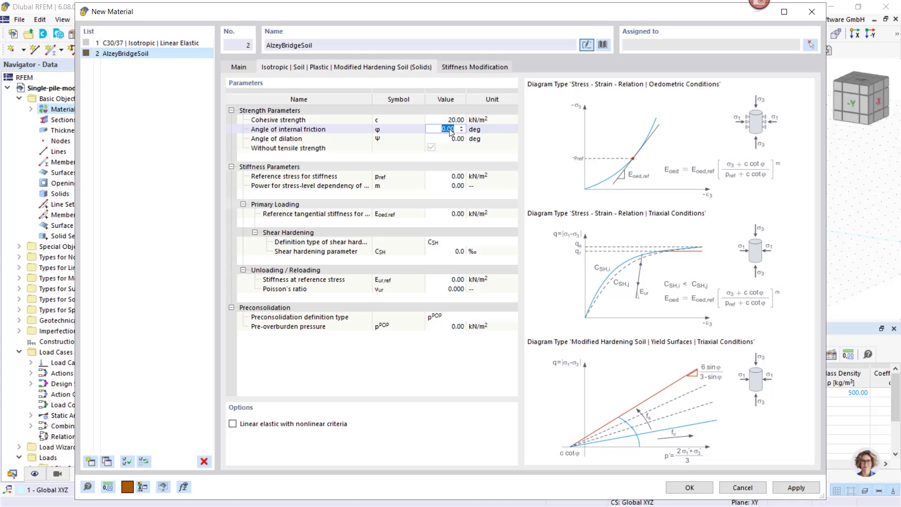
text(20)
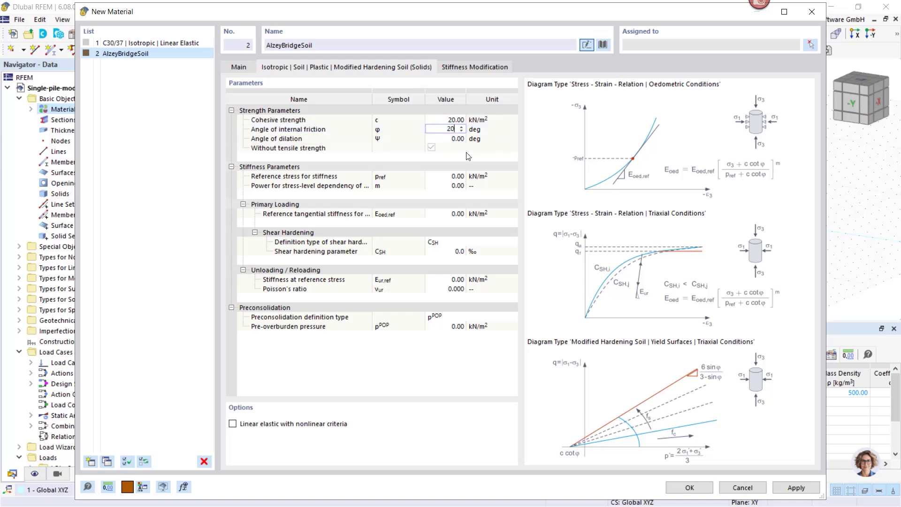
click(483, 159)
Step: Set the soil's reference stress for stiffness to 100 kN/m² and the power for stress-level dependency to 1
click(448, 176)
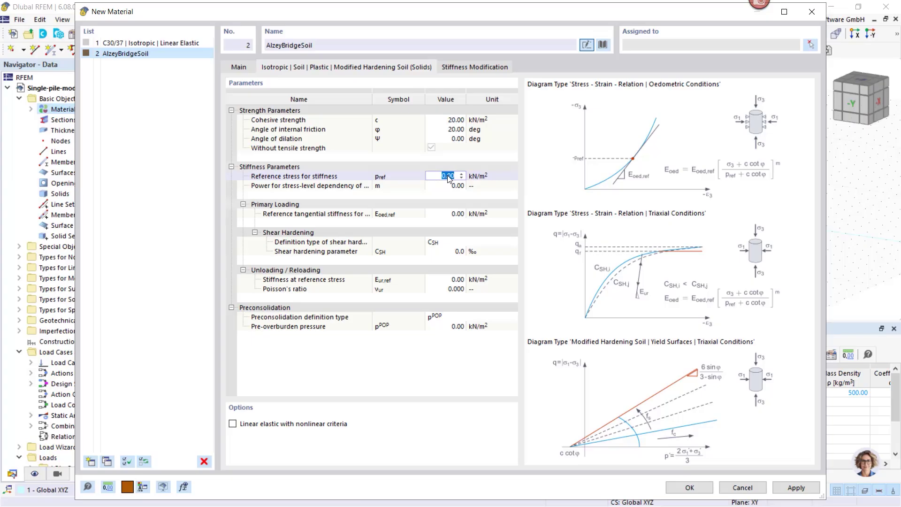
text(100)
click(451, 186)
click(453, 186)
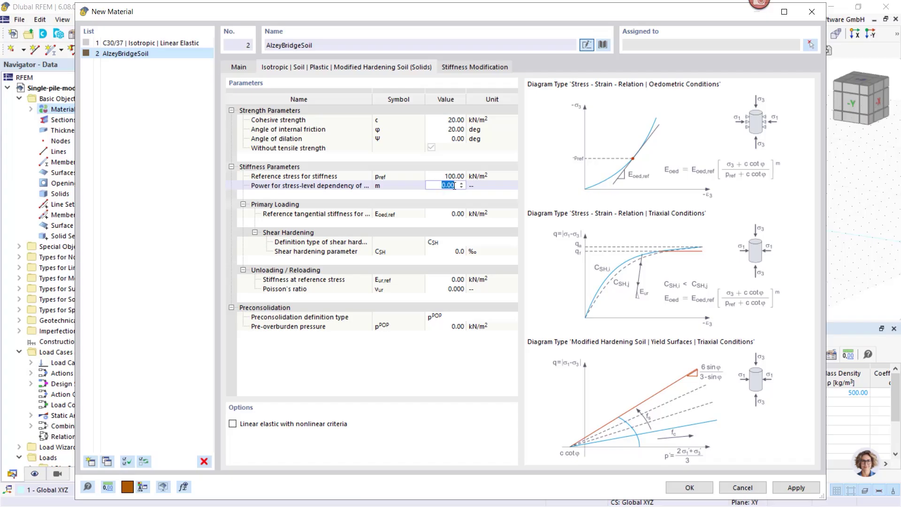
text(1)
Step: Set the primary-loading reference tangential stiffness Eoed,ref to 27150 kN/m² and the shear hardening parameter CSH to 6.9 ‰
click(439, 214)
click(439, 215)
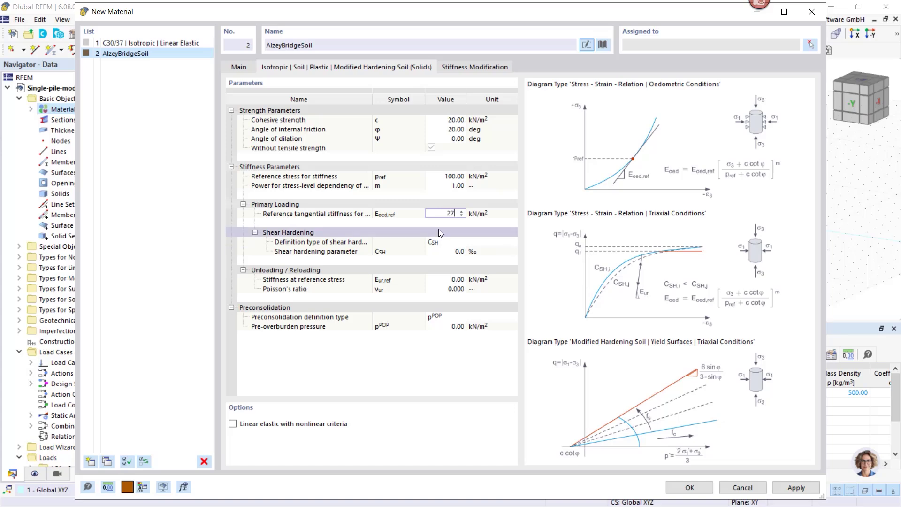
text(0)
click(446, 251)
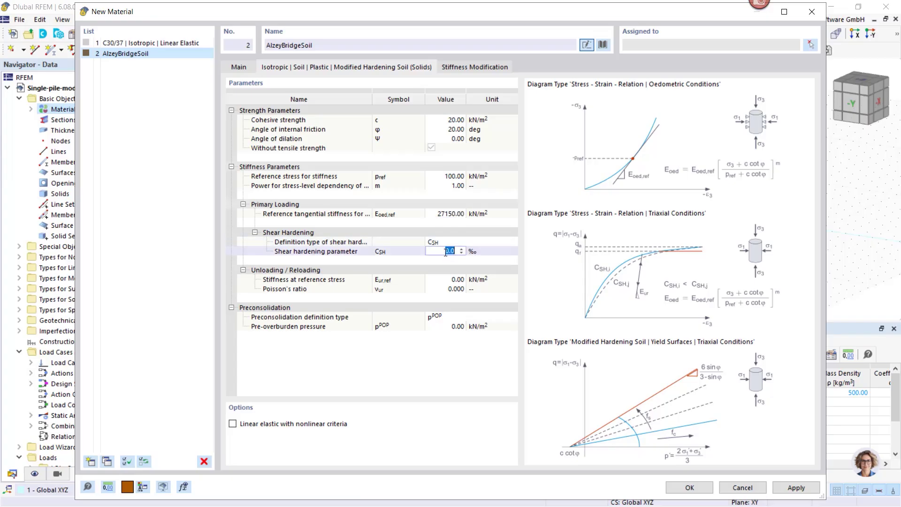
text(6.9)
Step: Set the unloading/reloading stiffness Eur,ref to 90000 kN/m² and its Poisson's ratio to 0.2
click(452, 280)
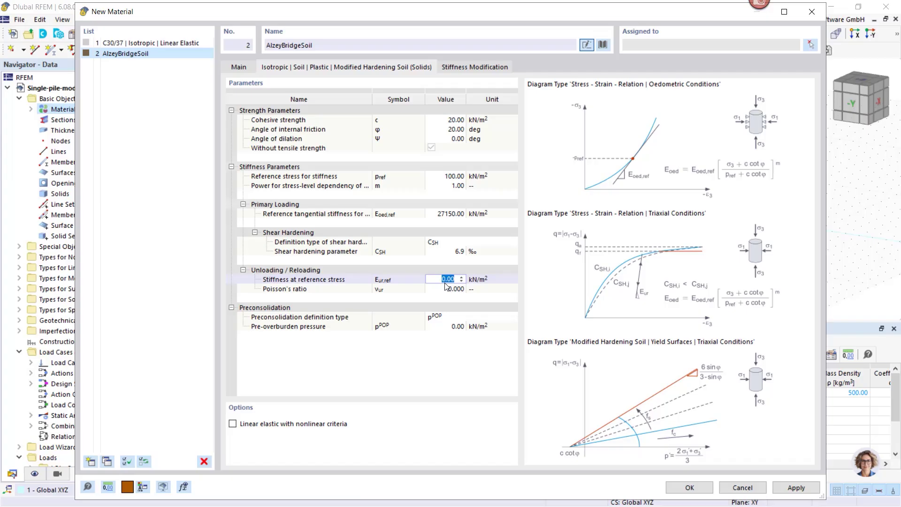
text(90000)
click(446, 288)
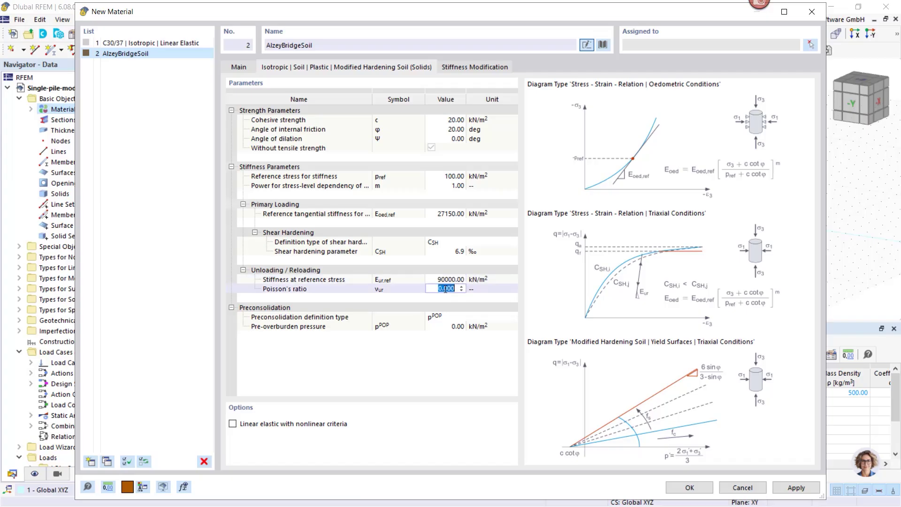
text(0,2)
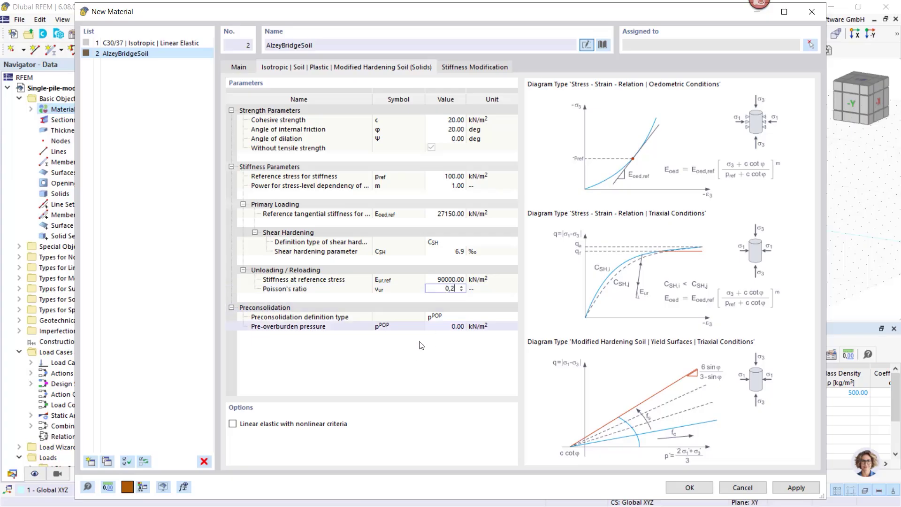
Step: Set the soil's pre-overburden pressure to 50 kN/m², save the materials and list them in the model data
click(449, 327)
text(50)
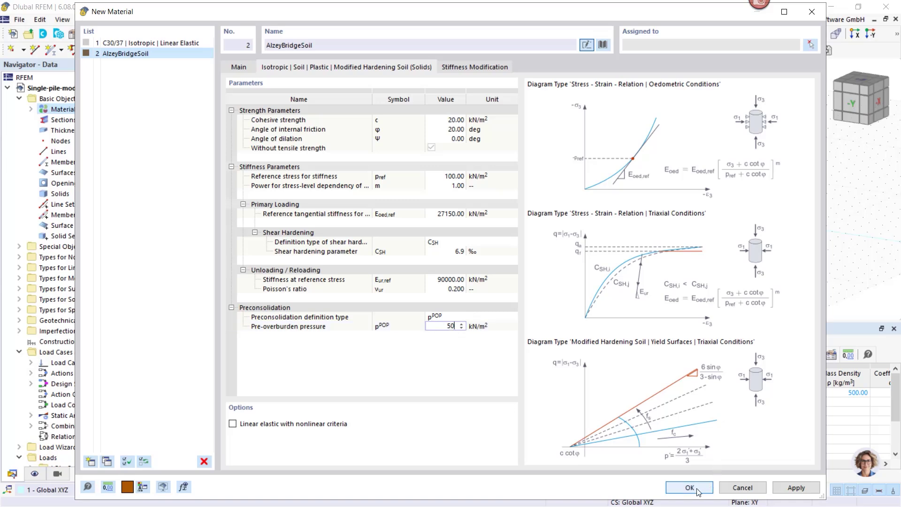
click(793, 490)
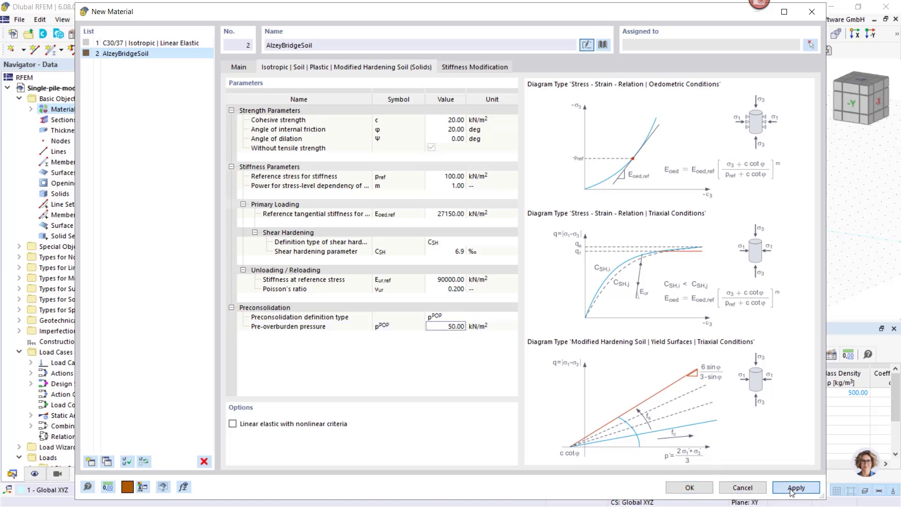
click(689, 488)
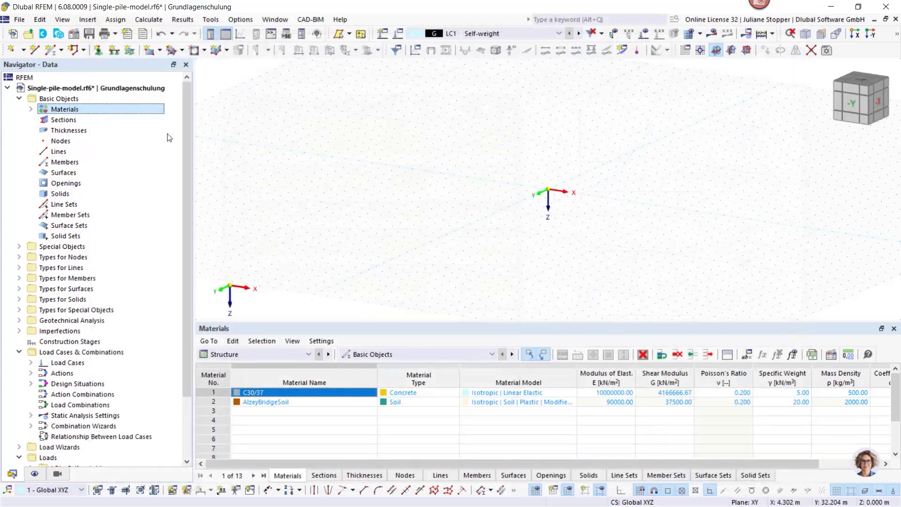
click(31, 109)
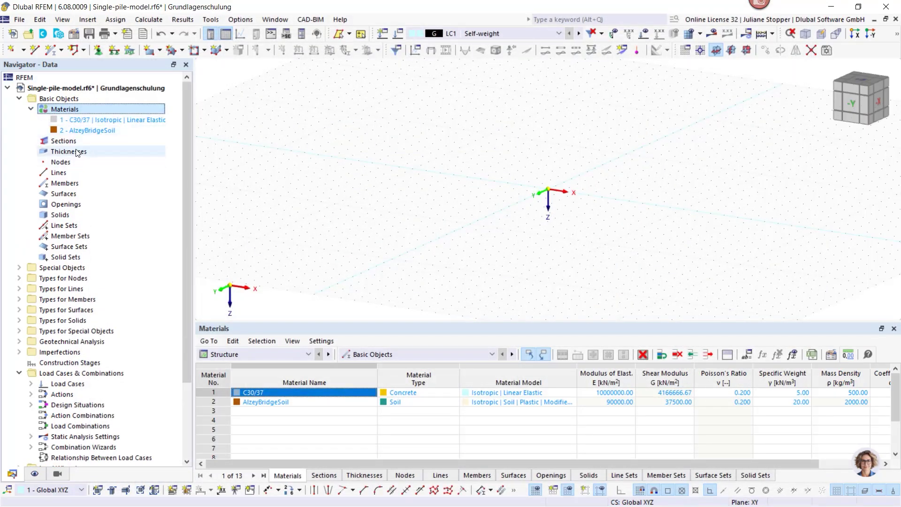
Step: Start a new section in material C30/37 and choose the massive circle as its parametric shape
double_click(55, 140)
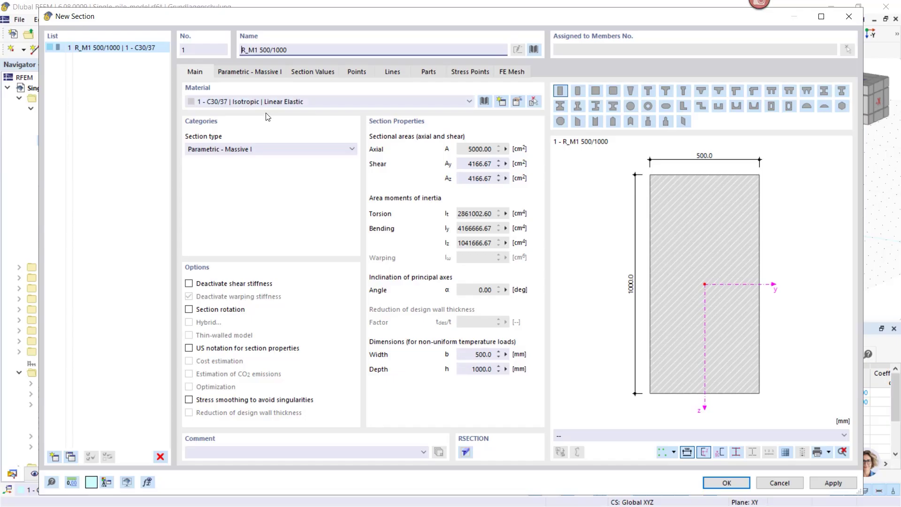
click(318, 101)
click(317, 101)
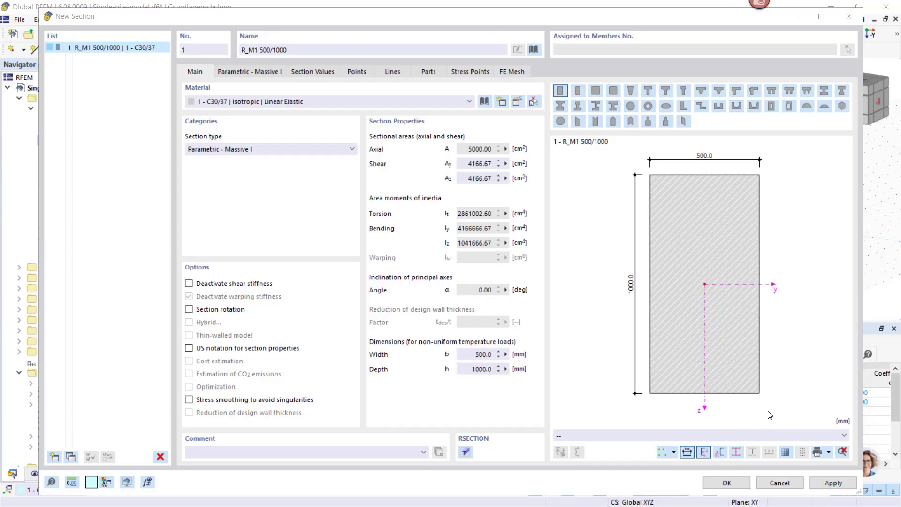
click(630, 106)
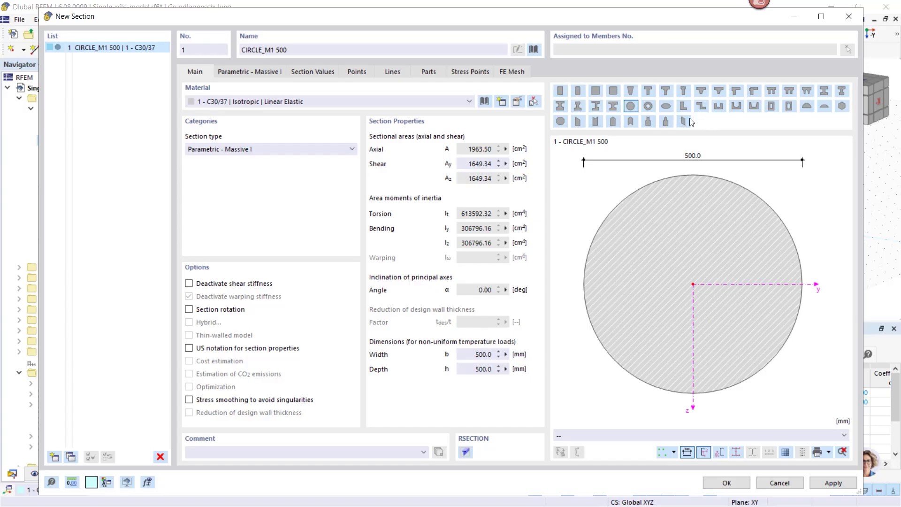
Step: Set the circular section's diameter to 1300 mm, save it and list it under the model's sections
double_click(279, 50)
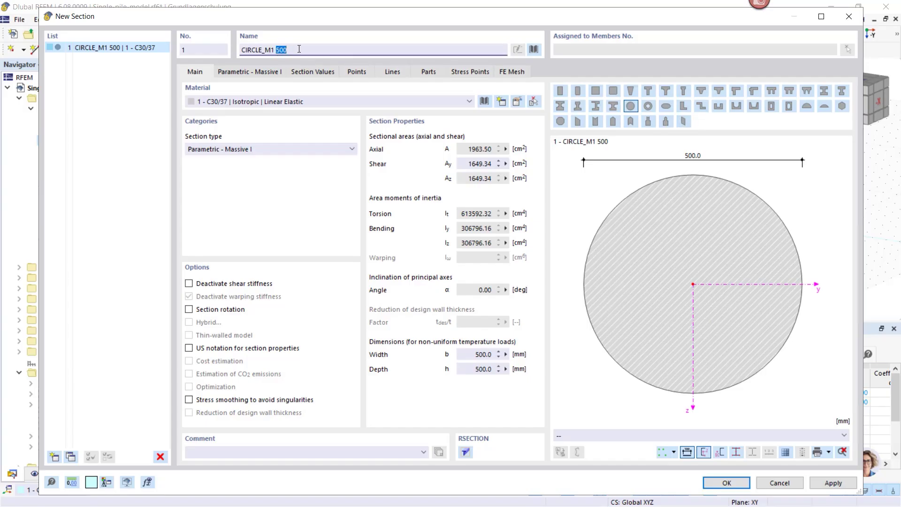
text(13)
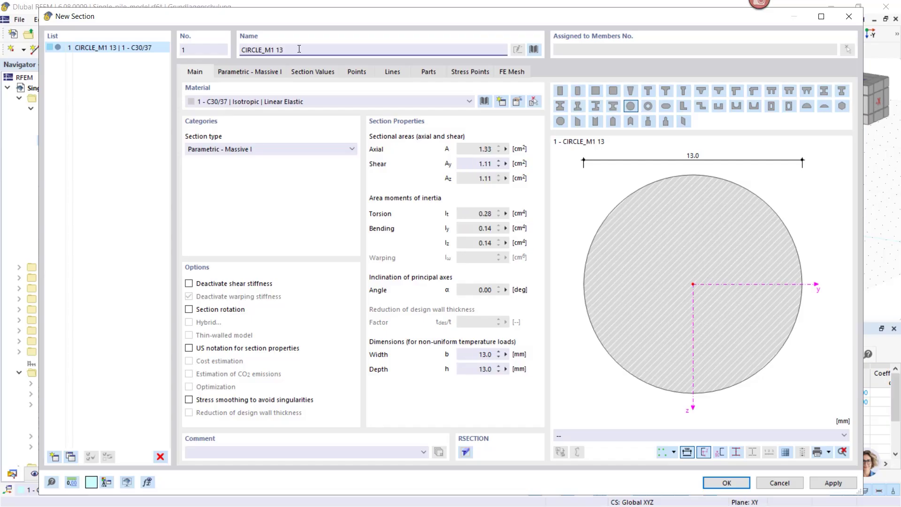
text(00)
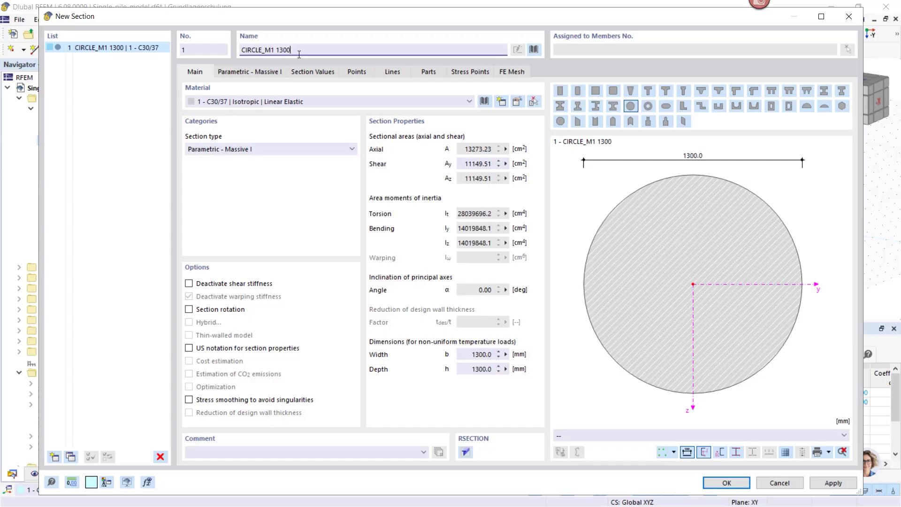
click(251, 72)
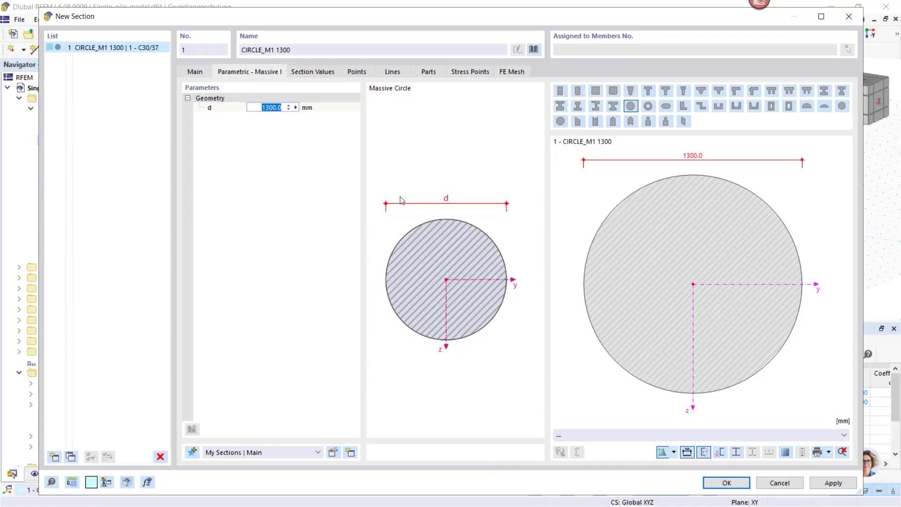
click(195, 71)
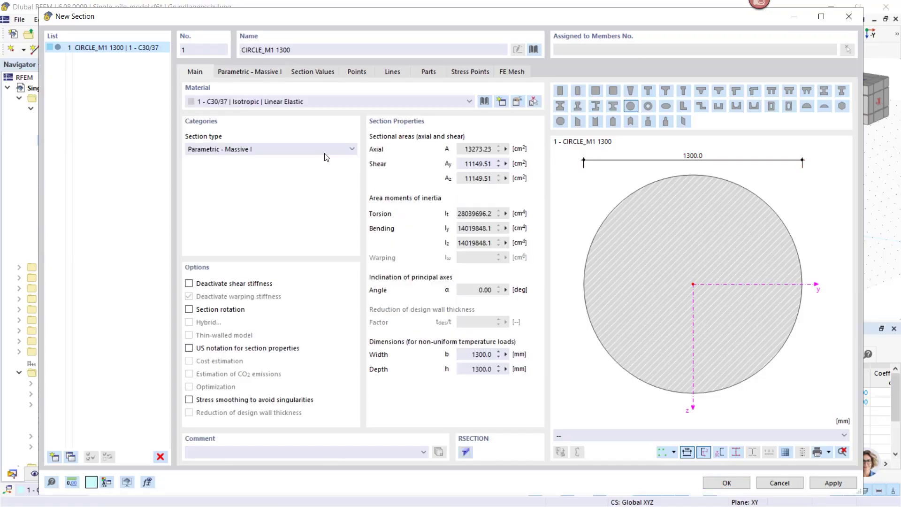
click(721, 486)
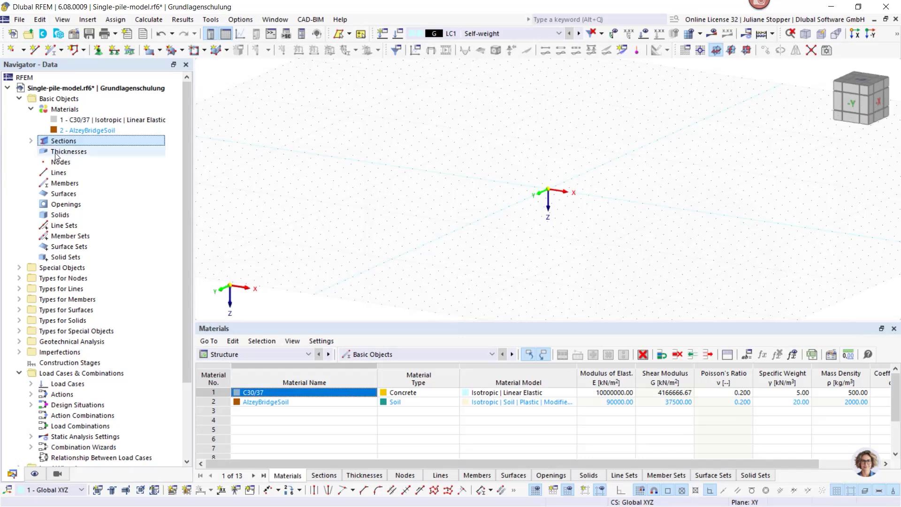
click(31, 140)
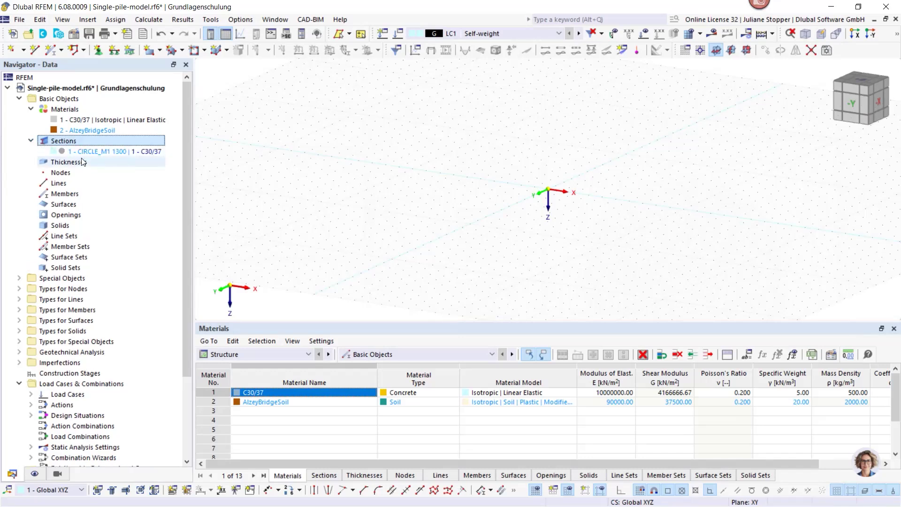
Step: Start a new borehole at the origin with the groundwater ordinate enabled at Z = 3.5 m
click(31, 109)
click(31, 120)
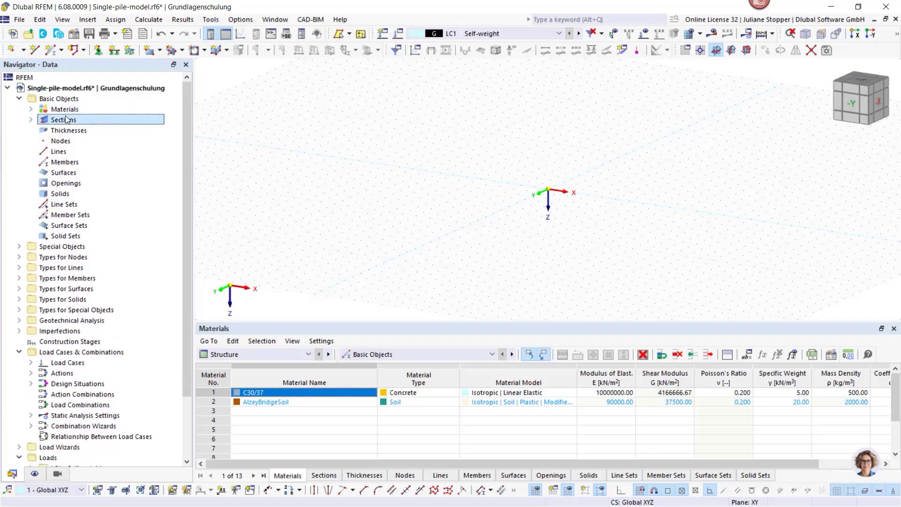
click(19, 99)
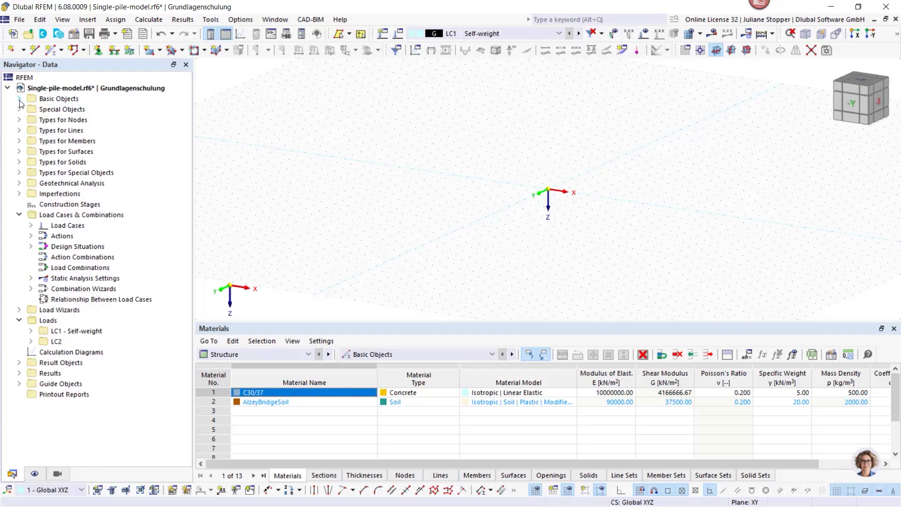
click(19, 185)
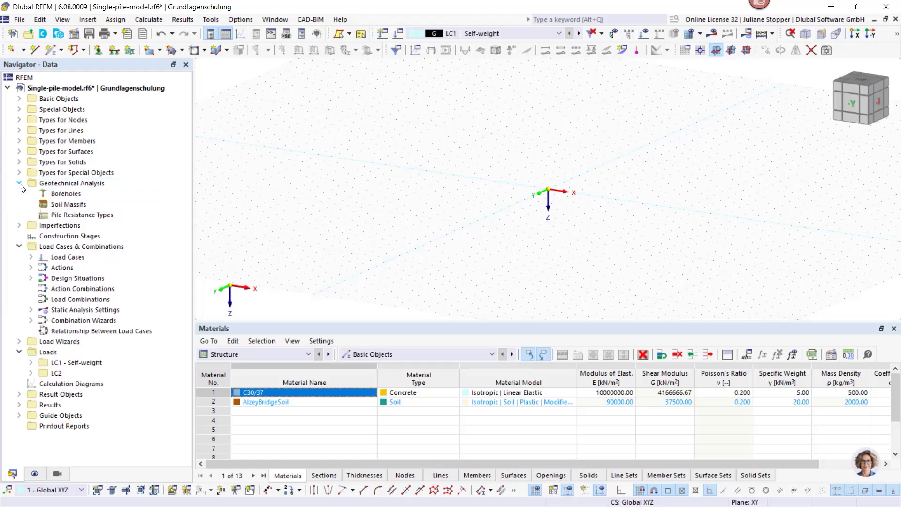
double_click(63, 196)
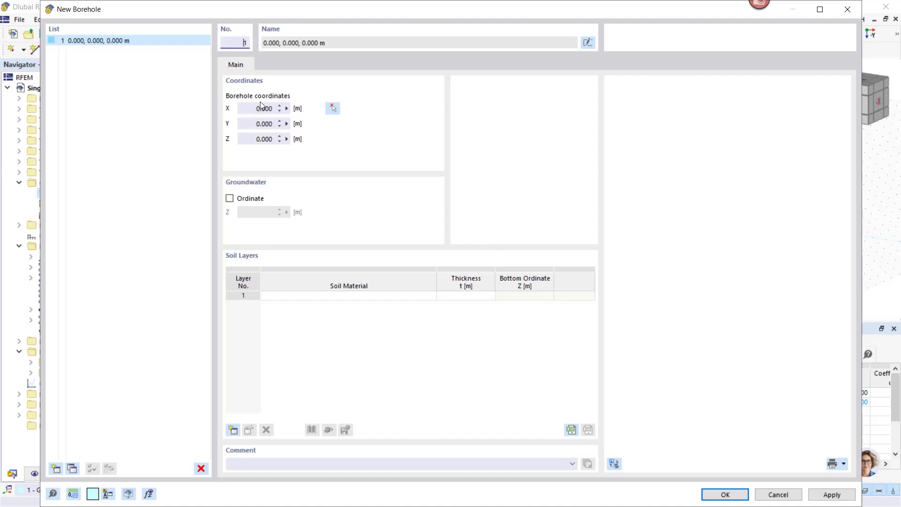
click(231, 201)
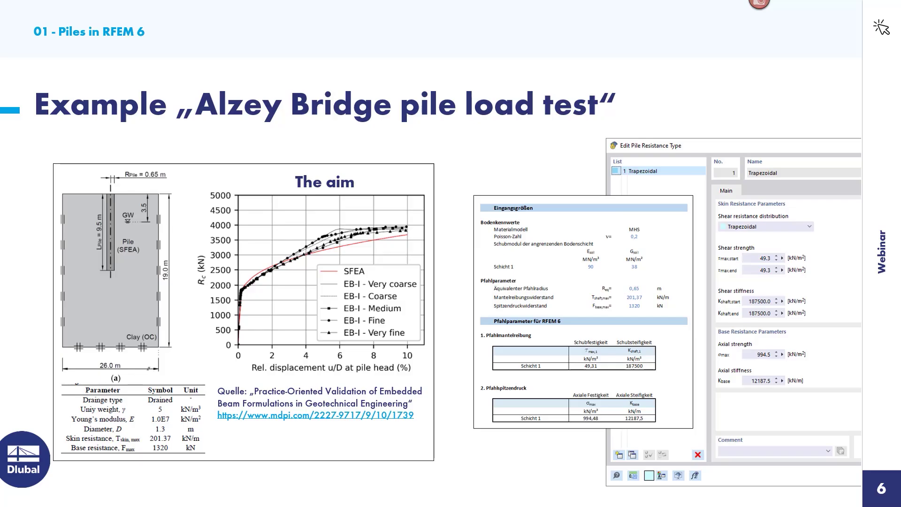
key(alt+Tab)
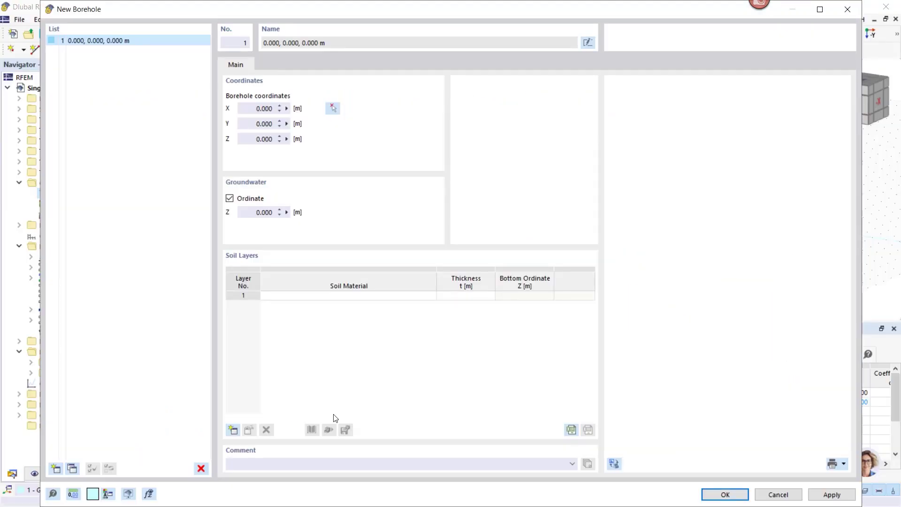
double_click(265, 212)
text(3)
Step: Assign AlzeyBridgeSoil as the borehole's first soil layer with a thickness of 19 m and save the borehole
click(313, 294)
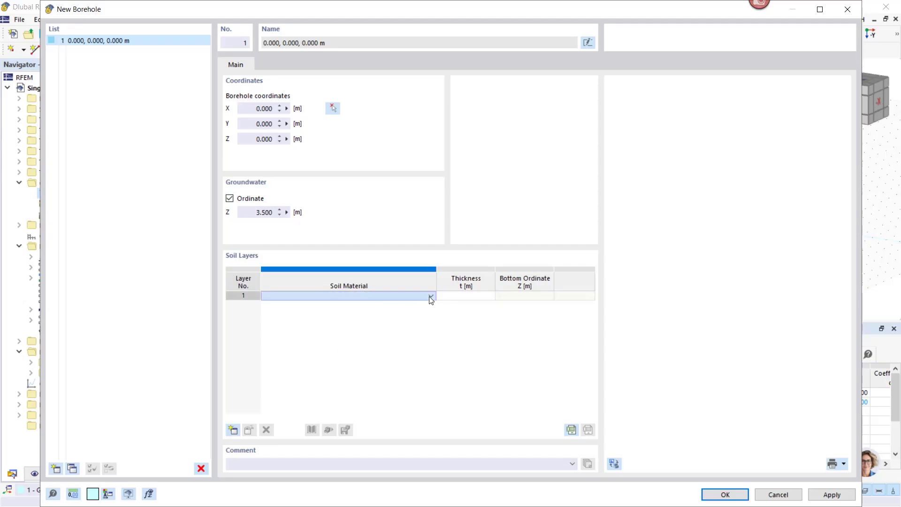
click(430, 295)
click(418, 304)
click(460, 296)
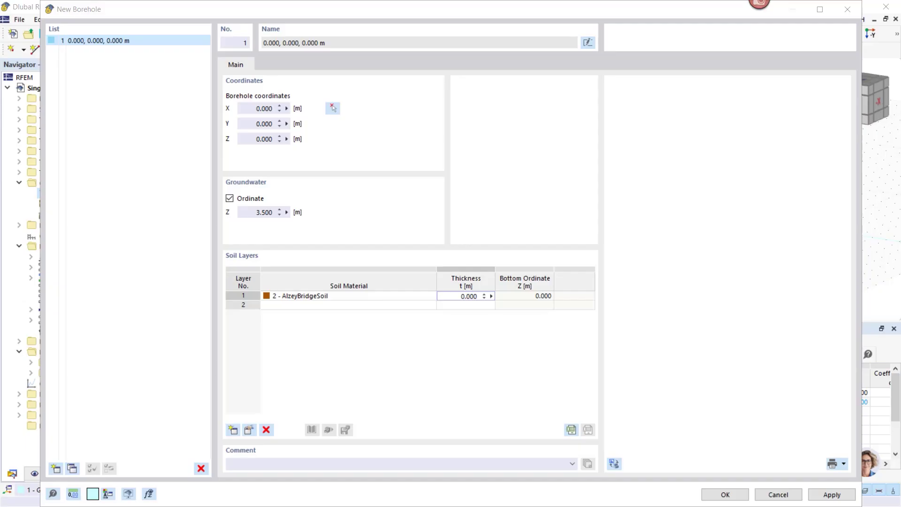
click(454, 297)
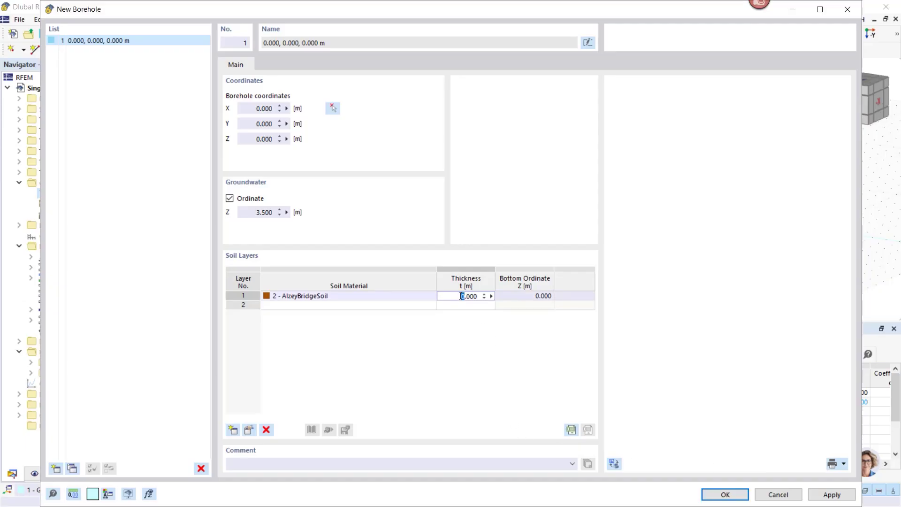
mouse_move(461, 296)
mouse_down()
mouse_move(502, 303)
mouse_move(479, 296)
mouse_up()
click(473, 296)
double_click(471, 296)
text(19)
click(715, 495)
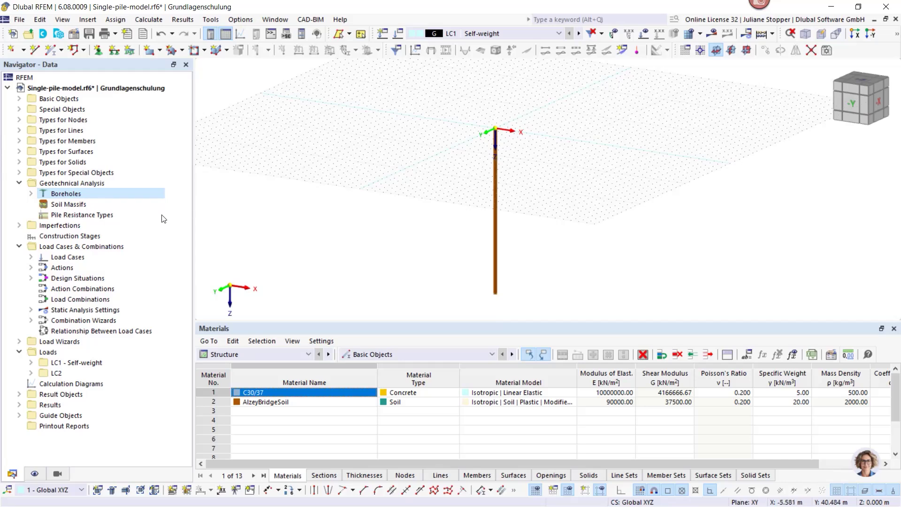
Step: Create a rectangular soil massif from borehole 1, sized 26 m by 26 m, with groundwater enabled
right_click(58, 207)
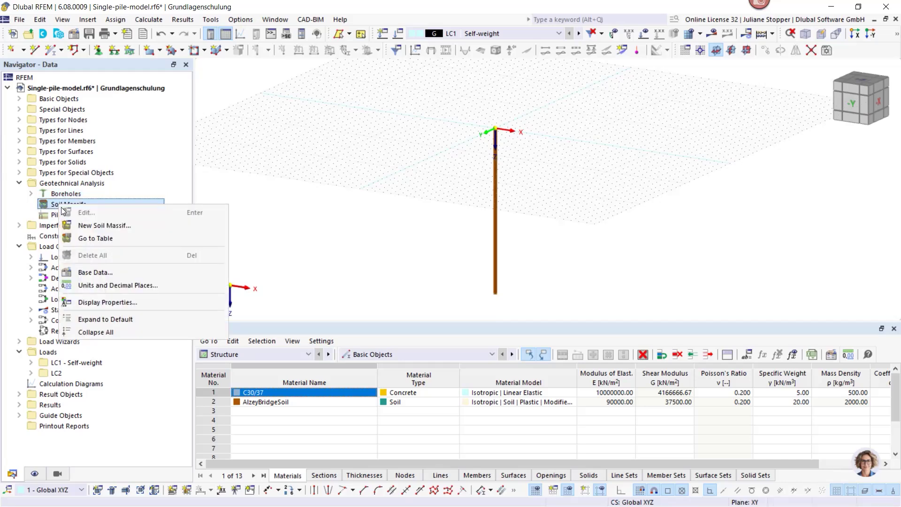
click(100, 227)
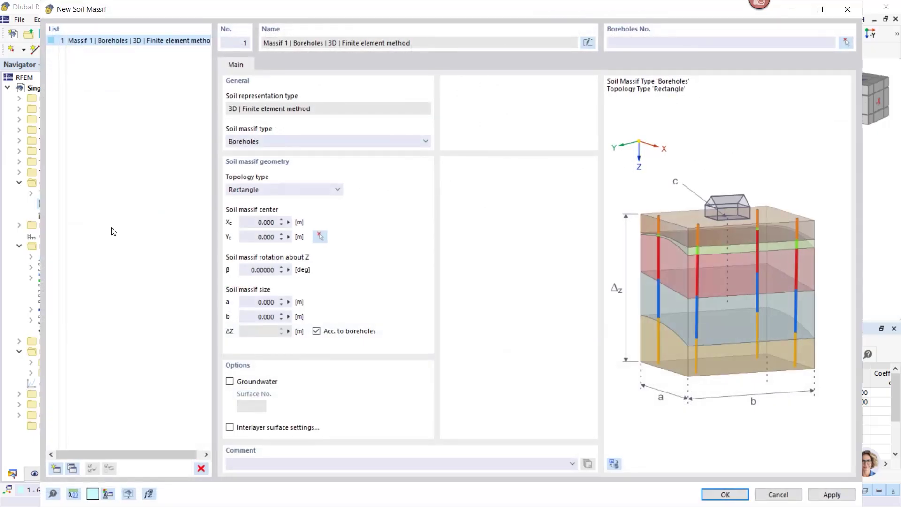
click(638, 45)
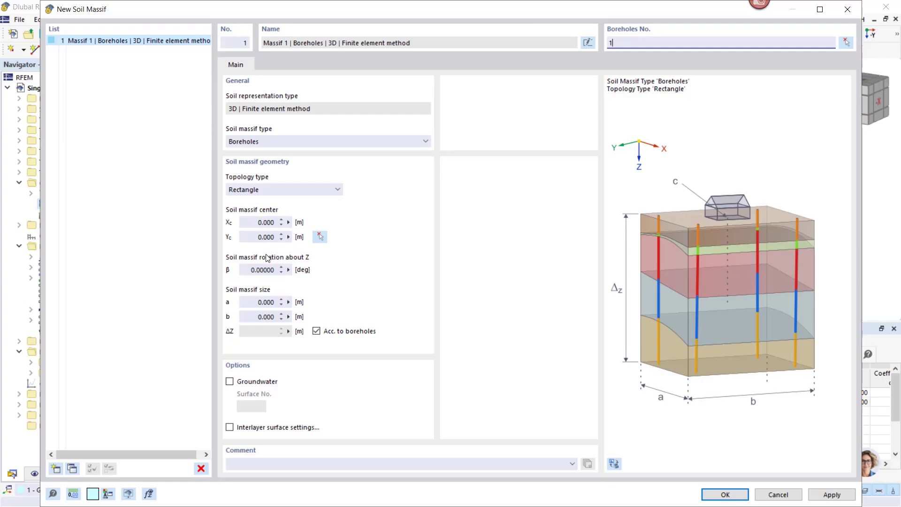
click(254, 302)
text(26)
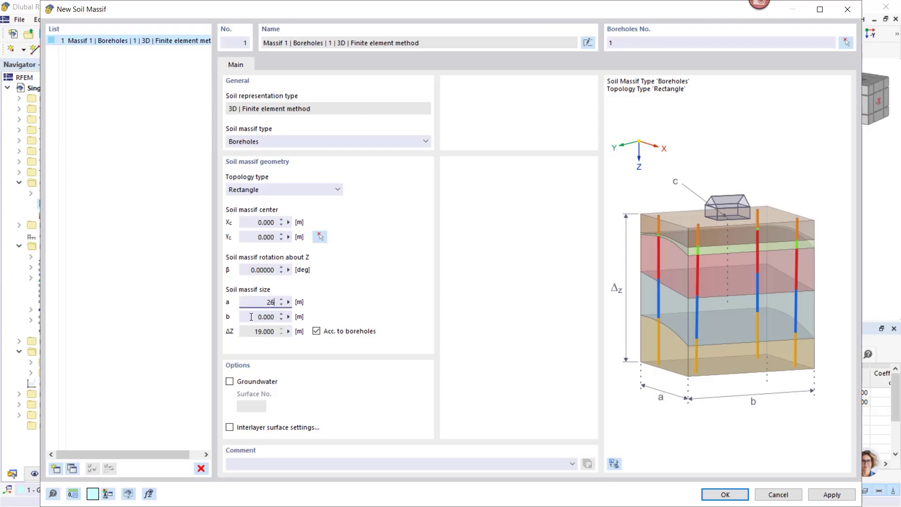
click(251, 317)
text(26)
click(230, 381)
click(724, 495)
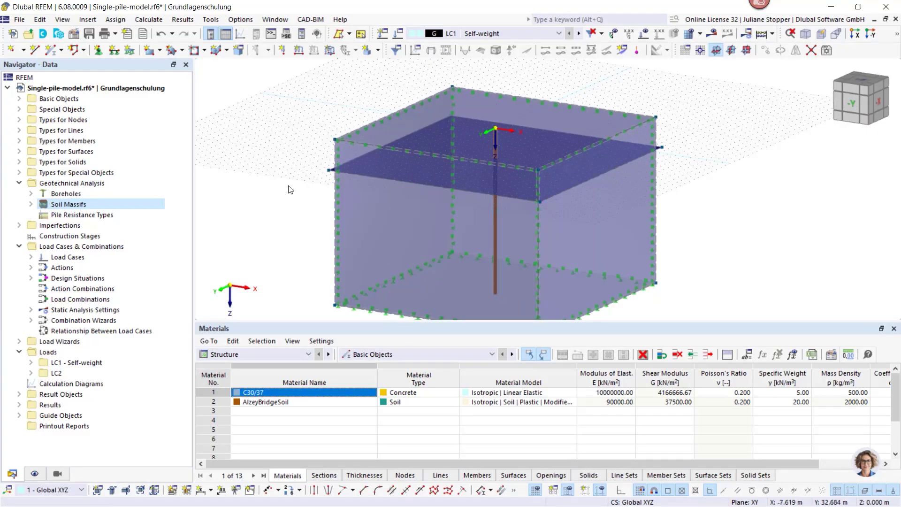
Step: Examine the solid and the boundary and groundwater surfaces generated for the soil massif
scroll(290, 189, down, 2)
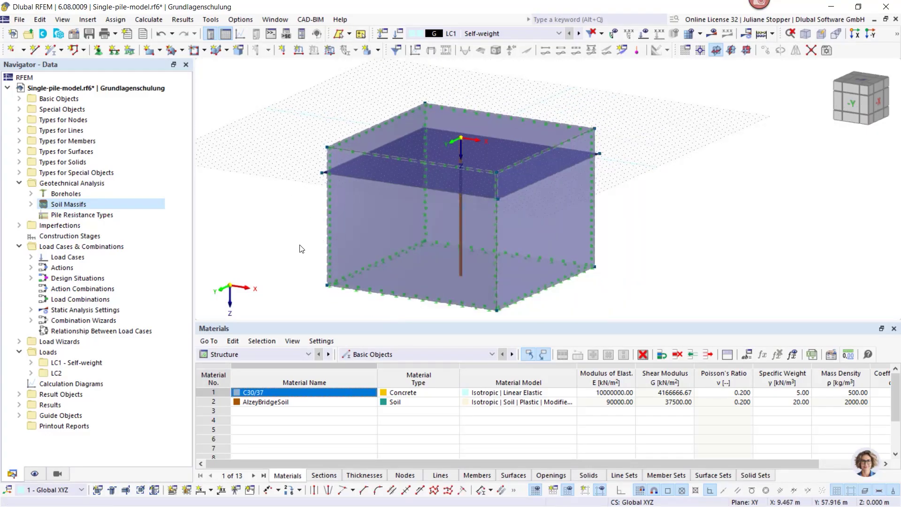
ctrl+middle_drag(300, 249, 302, 225)
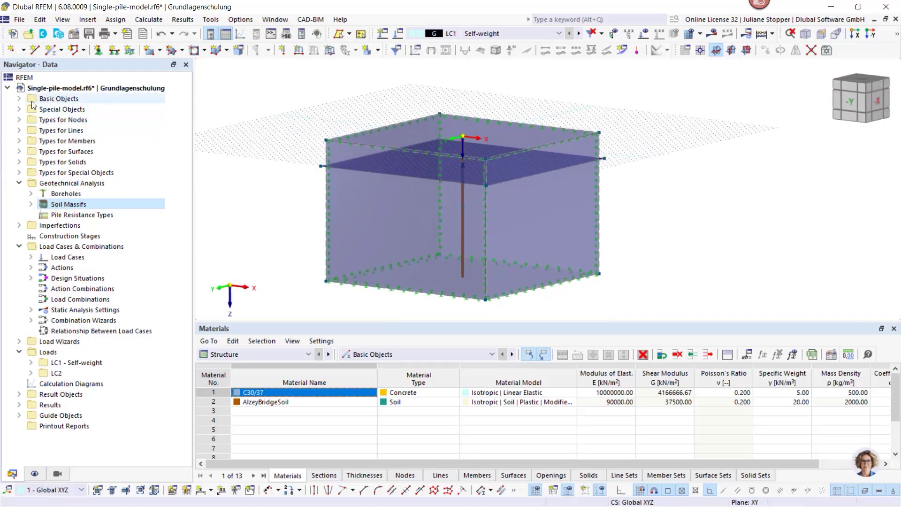
click(19, 100)
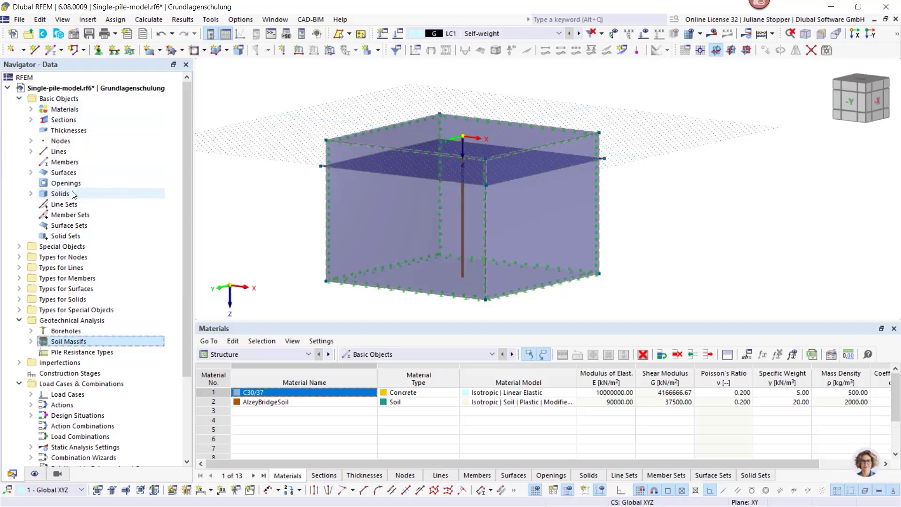
click(30, 194)
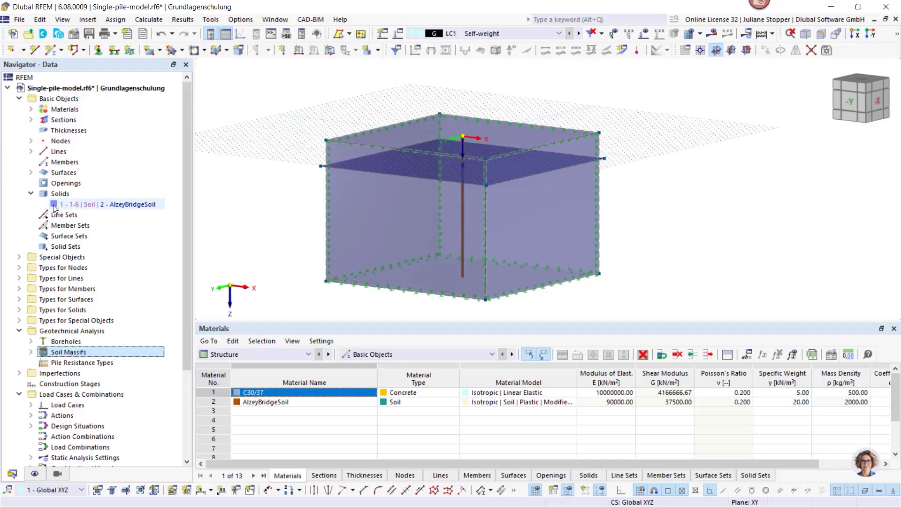
click(31, 173)
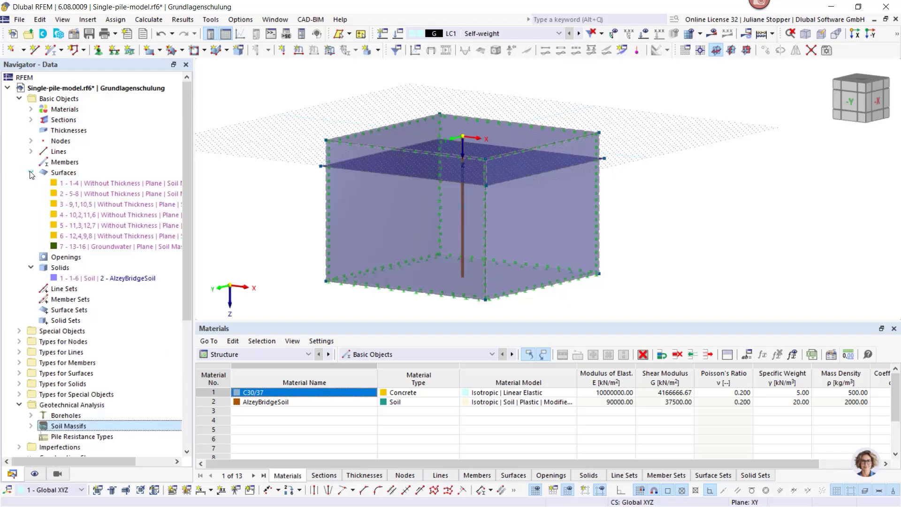
click(59, 183)
click(61, 193)
click(68, 214)
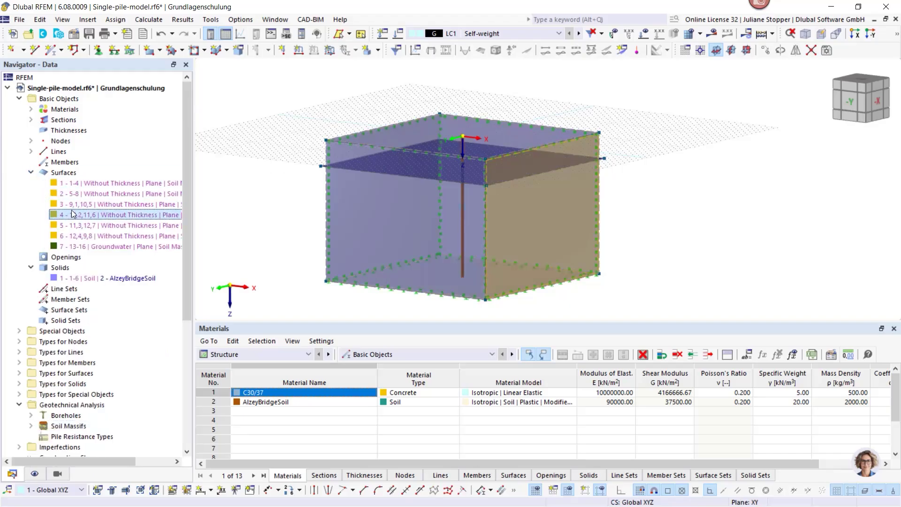
click(72, 246)
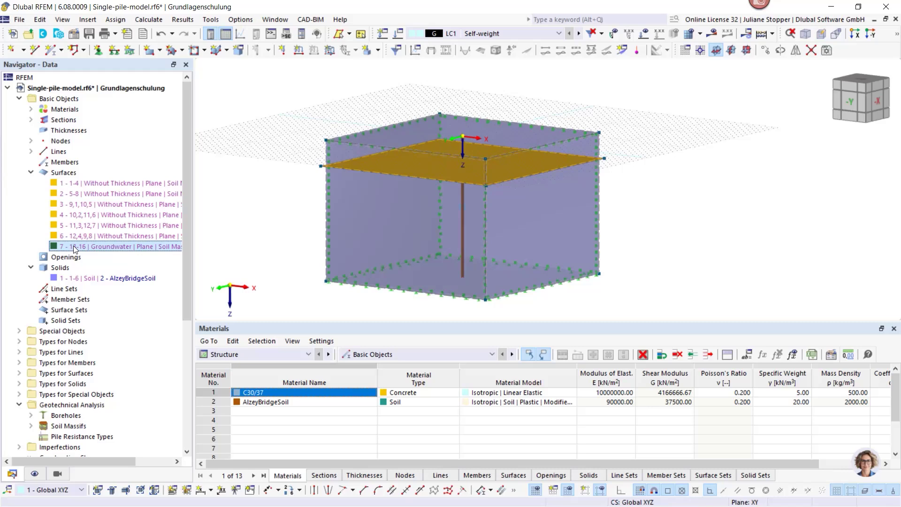
click(30, 172)
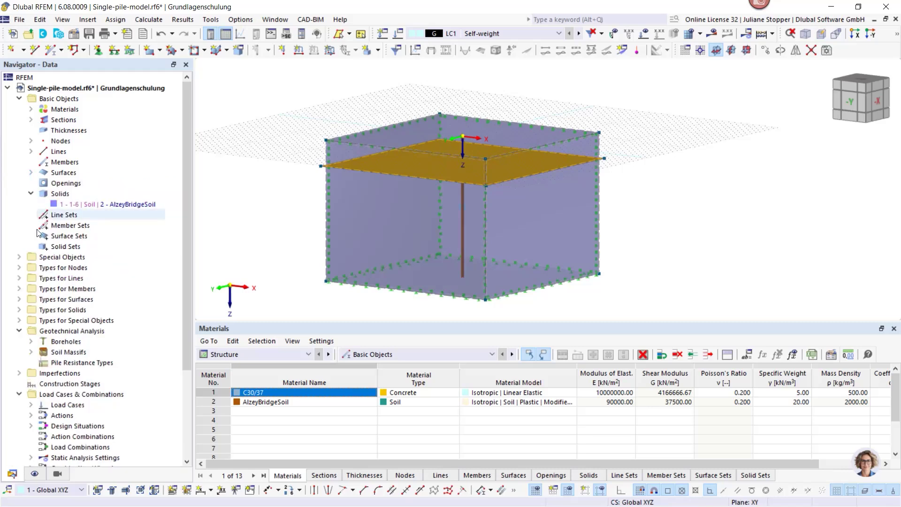
Step: Delete the predefined surface supports 1 to 4, keeping those generated for the soil massif
click(19, 299)
click(31, 310)
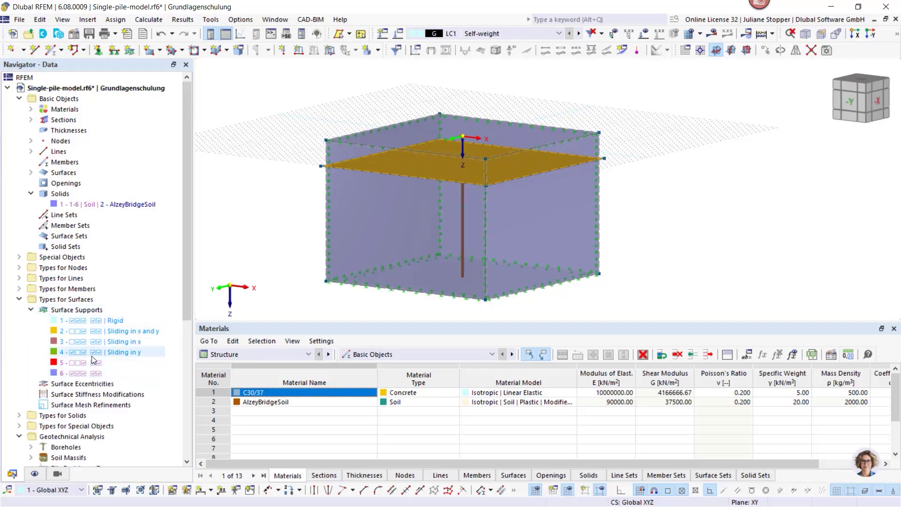
drag(92, 354, 93, 319)
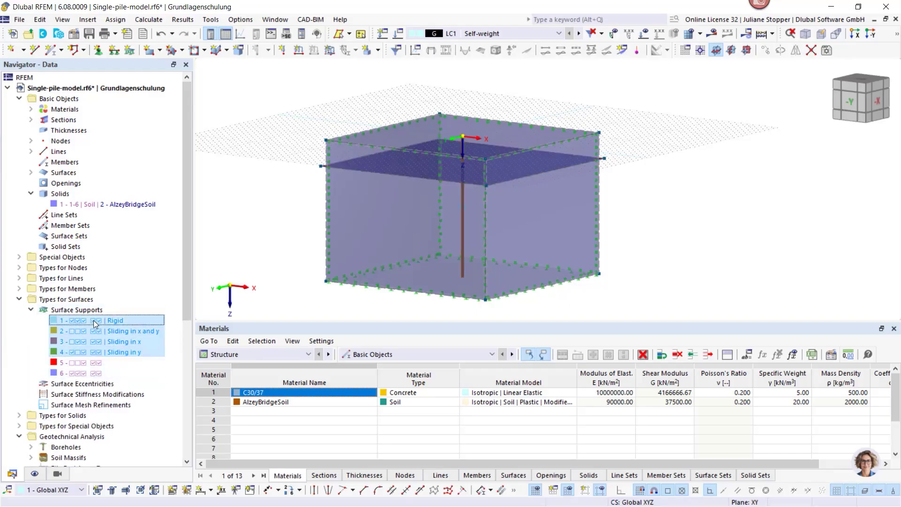
key(Delete)
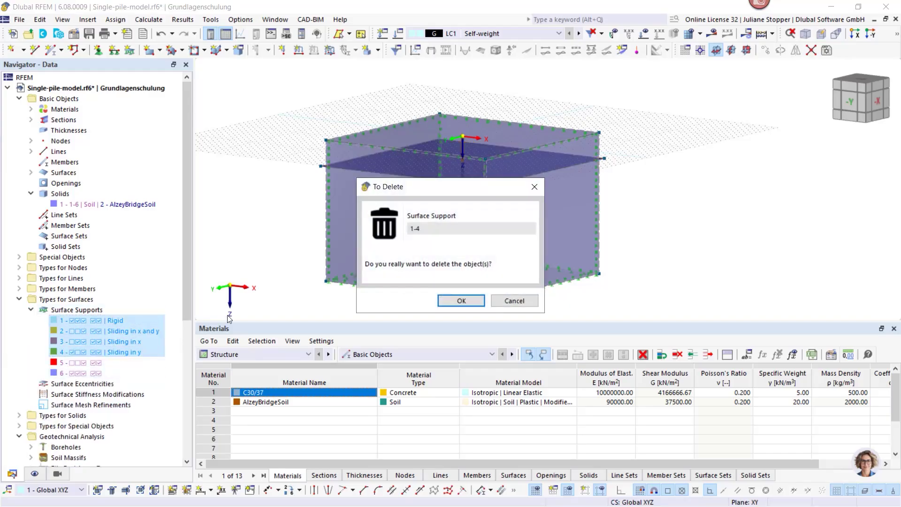
click(455, 301)
click(83, 330)
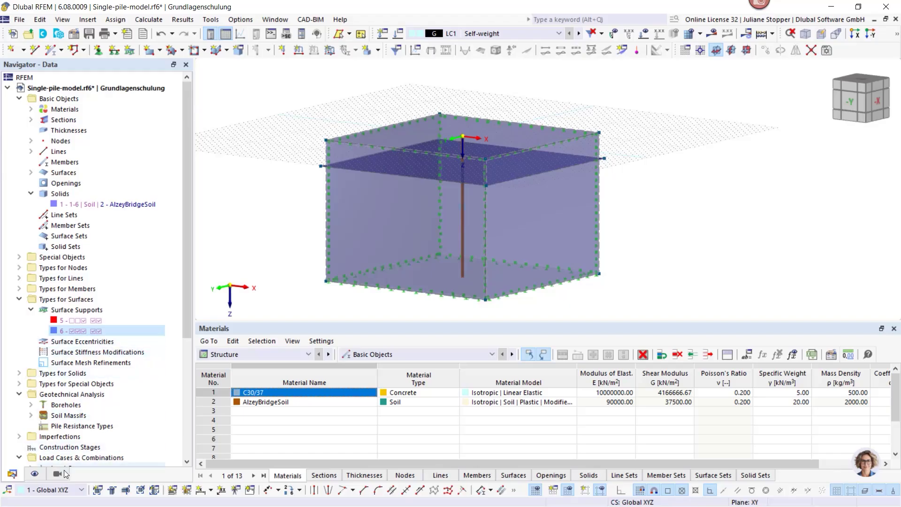
Step: Colour the rendered objects by object property so the soil solid is shown in its material colour
click(34, 474)
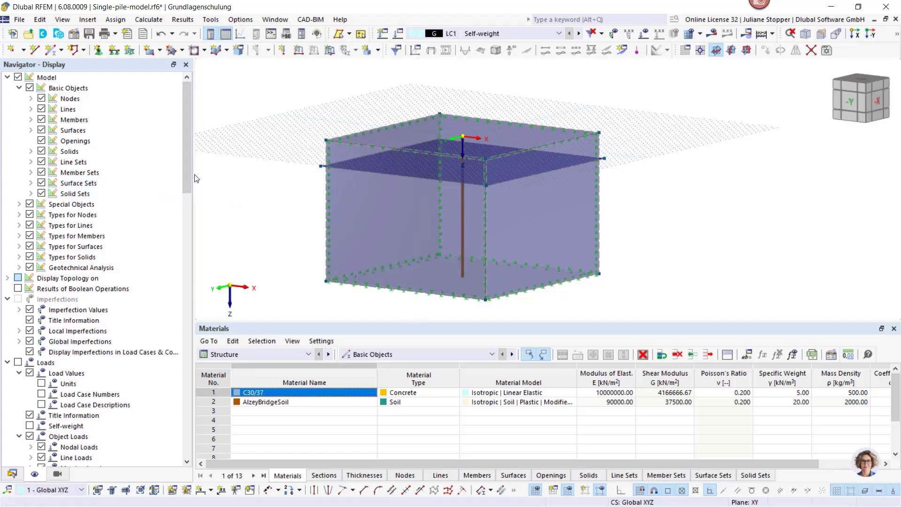
drag(188, 177, 188, 362)
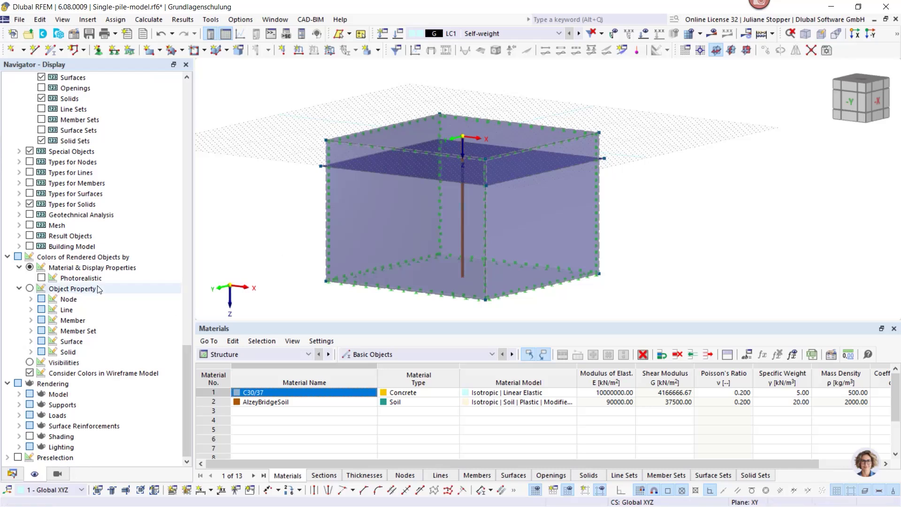
click(29, 288)
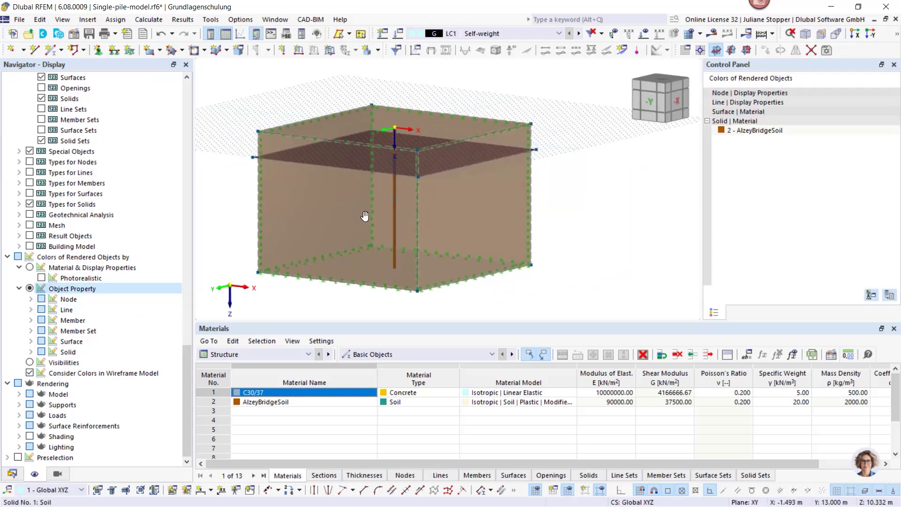
Step: Hide the surface types and boreholes in the model display and return to the model data
drag(186, 378, 181, 103)
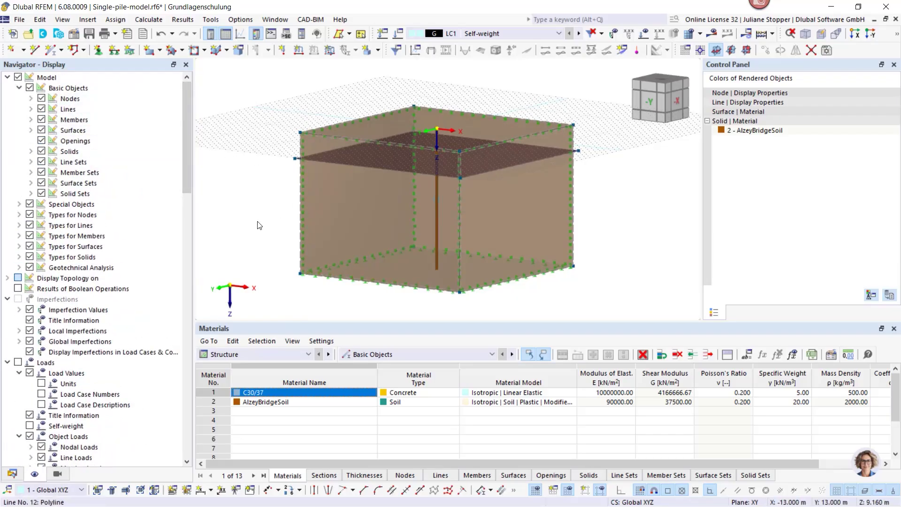
click(28, 246)
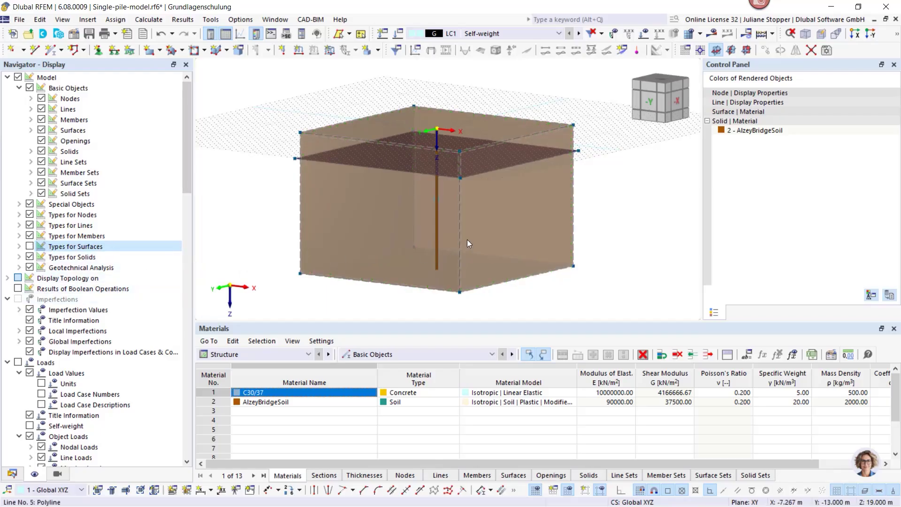
click(20, 267)
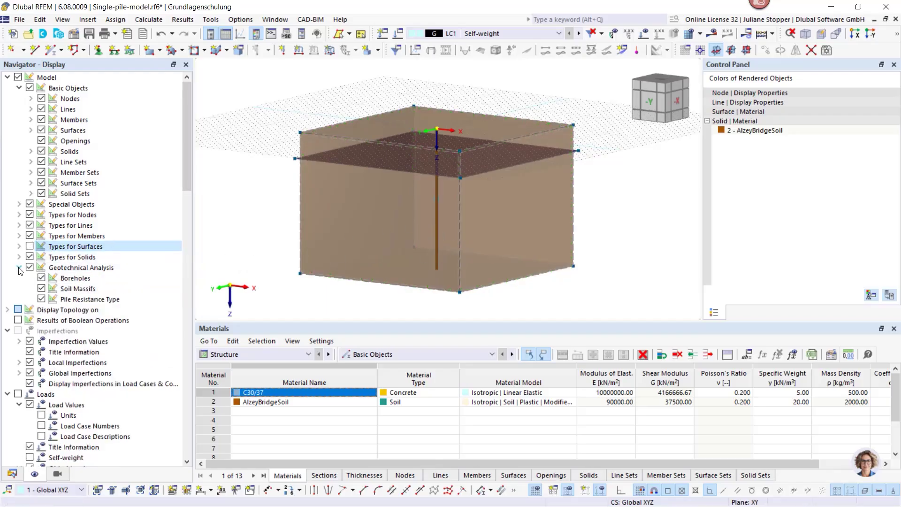
click(42, 278)
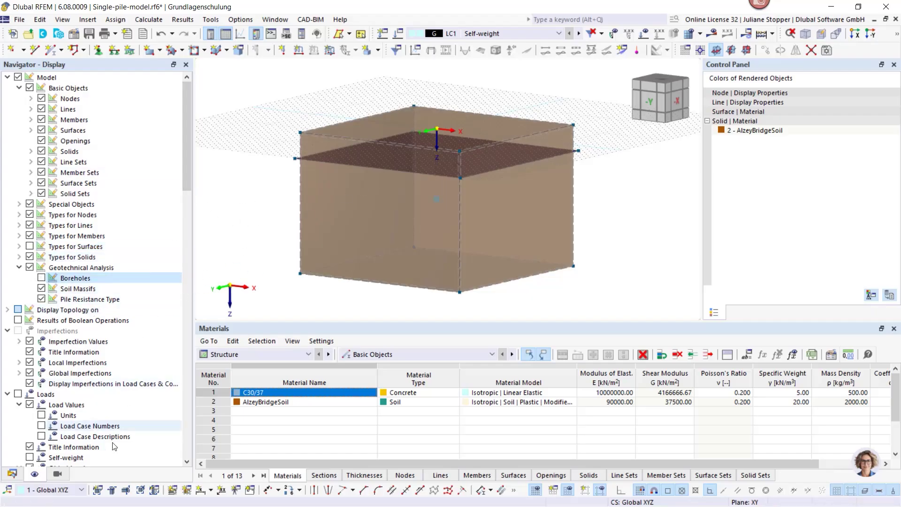
click(12, 473)
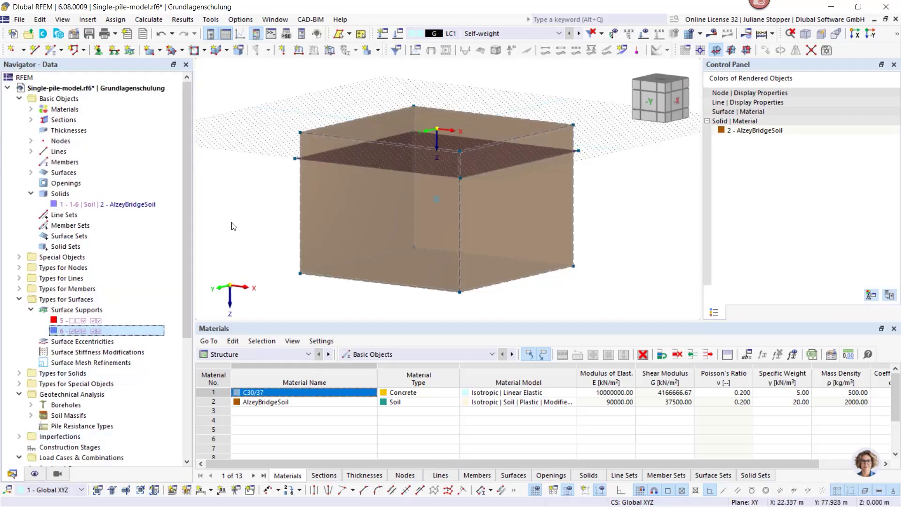
Step: Start a new pile resistance type and consult the soil, pile and stiffness equation data in the Excel calculation sheet
scroll(82, 327, down, 2)
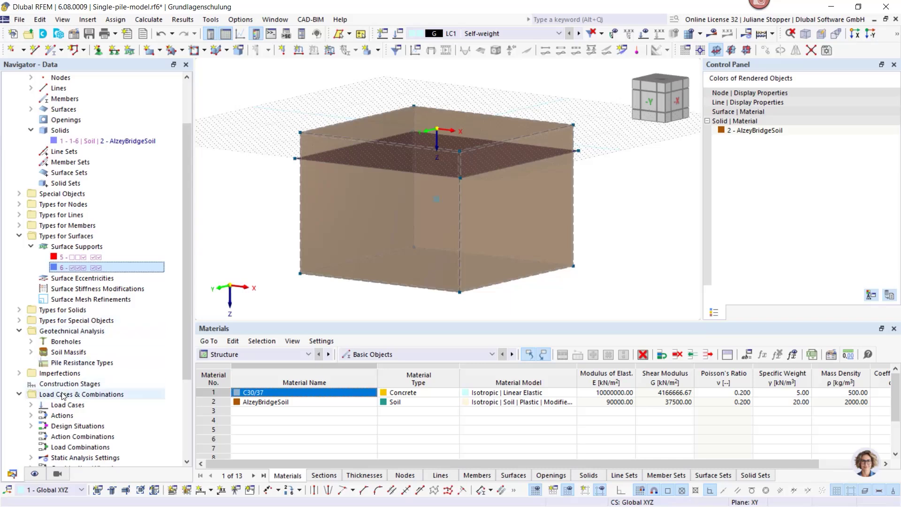
right_click(50, 362)
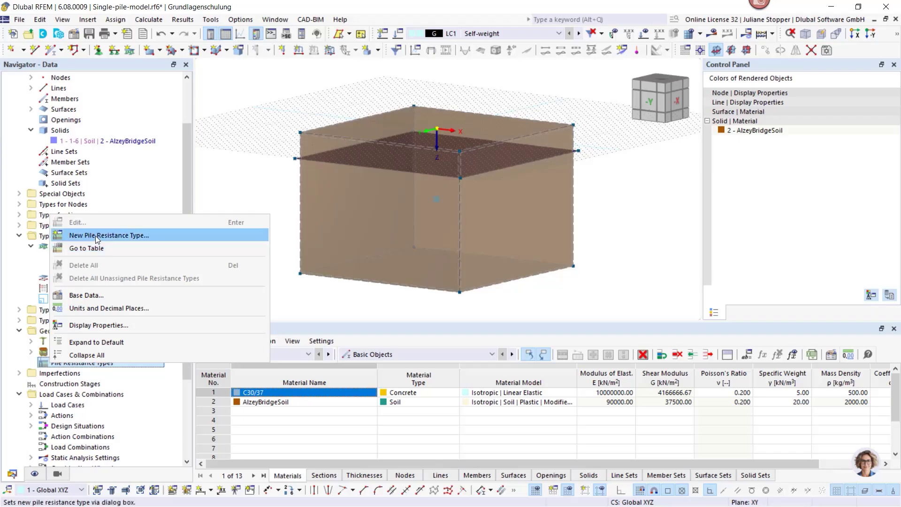
click(95, 236)
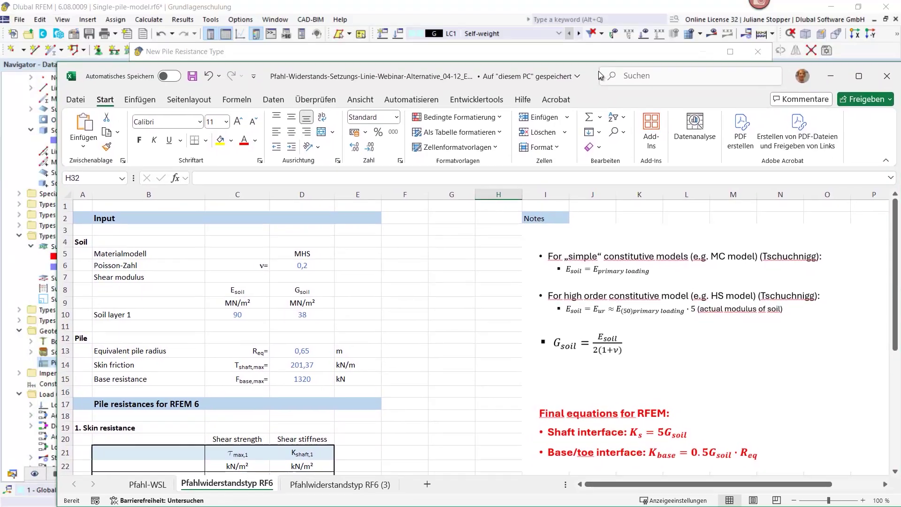
drag(598, 71, 597, 63)
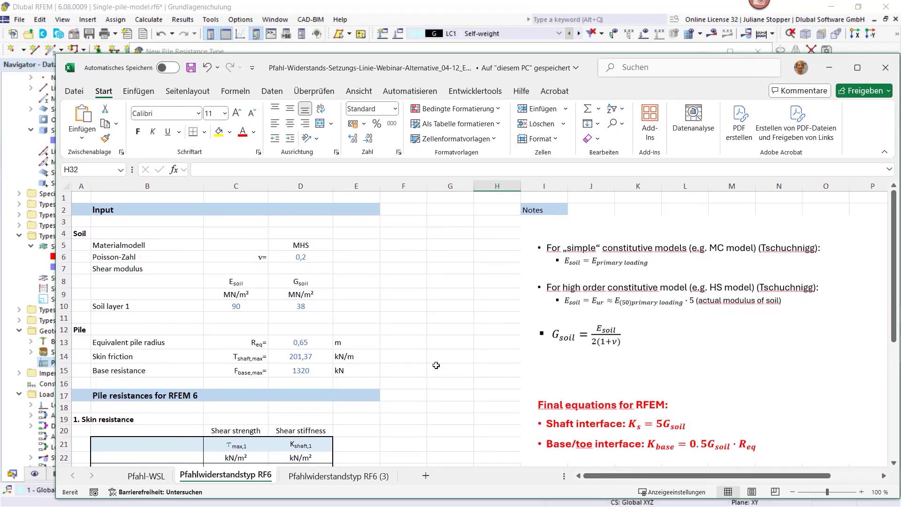
scroll(474, 356, down, 2)
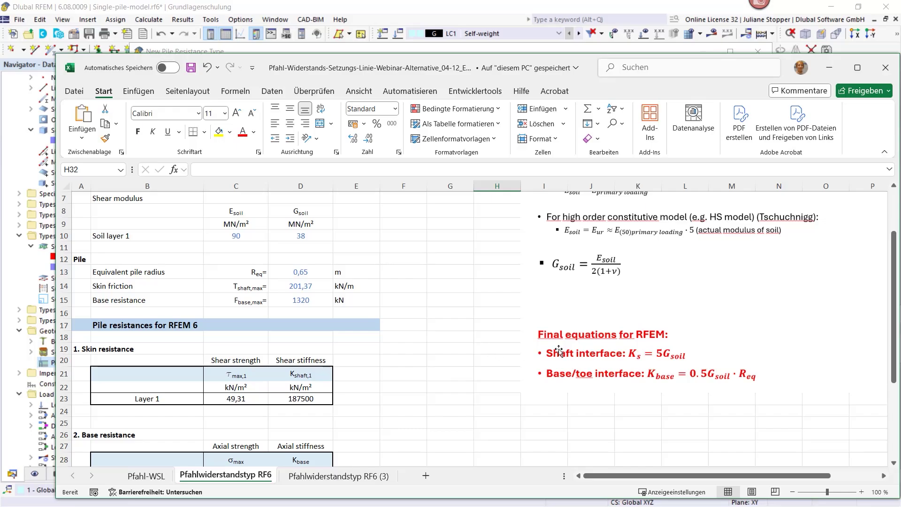
scroll(551, 330, down, 1)
scroll(480, 322, up, 2)
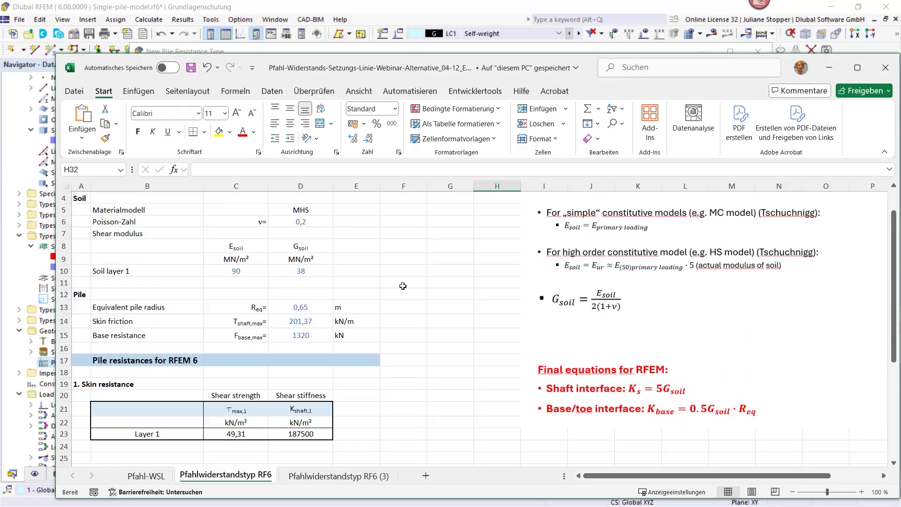
Step: Change the font colour of the calculated shear modulus of soil layer 1 in cell D10 to black
click(239, 270)
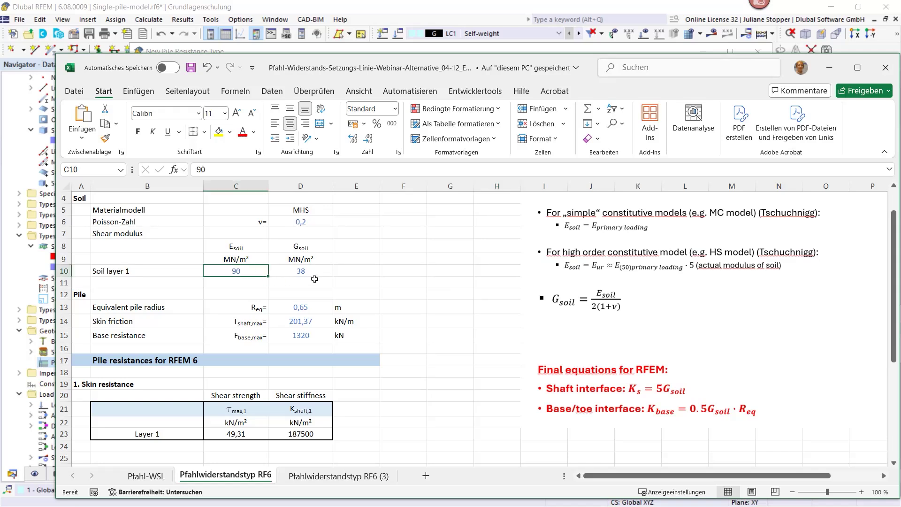
click(319, 270)
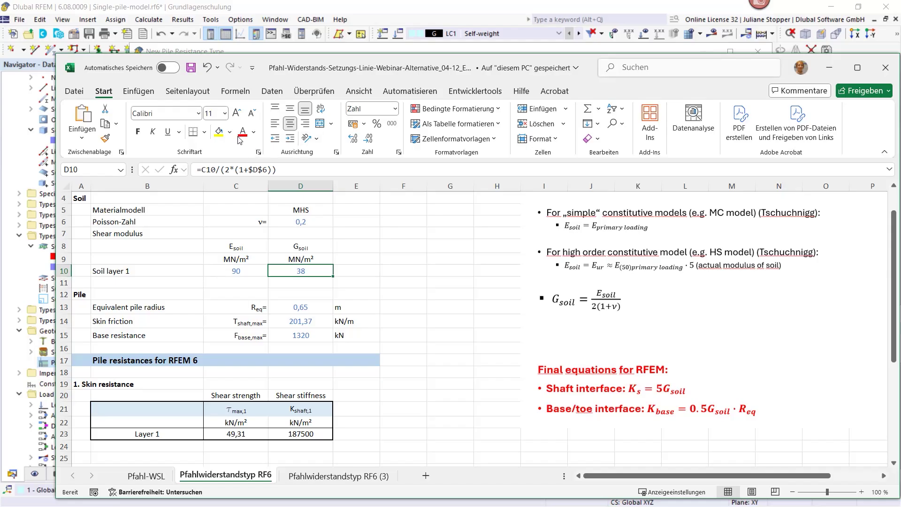
click(253, 131)
click(253, 172)
click(395, 253)
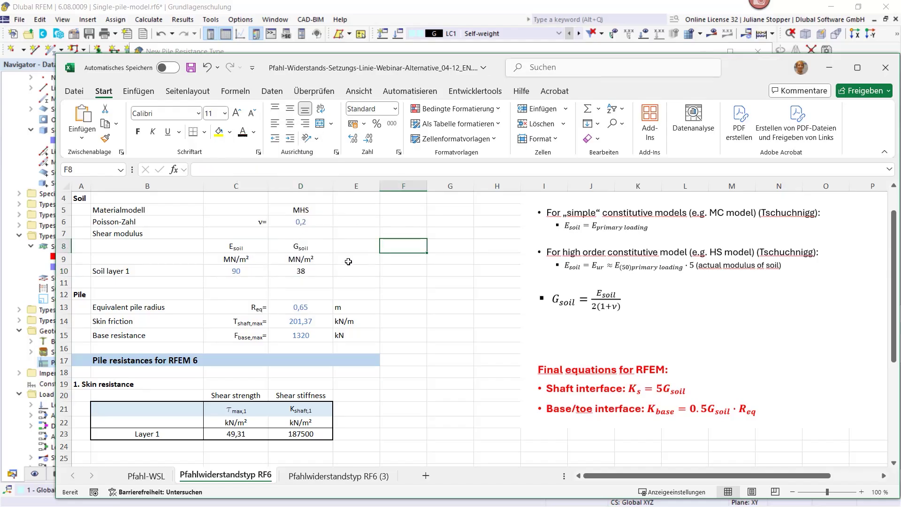
Step: Return from the Excel resistance results to RFEM and set the skin shear strength to 49.31 kN/m² at start and end
scroll(348, 262, down, 3)
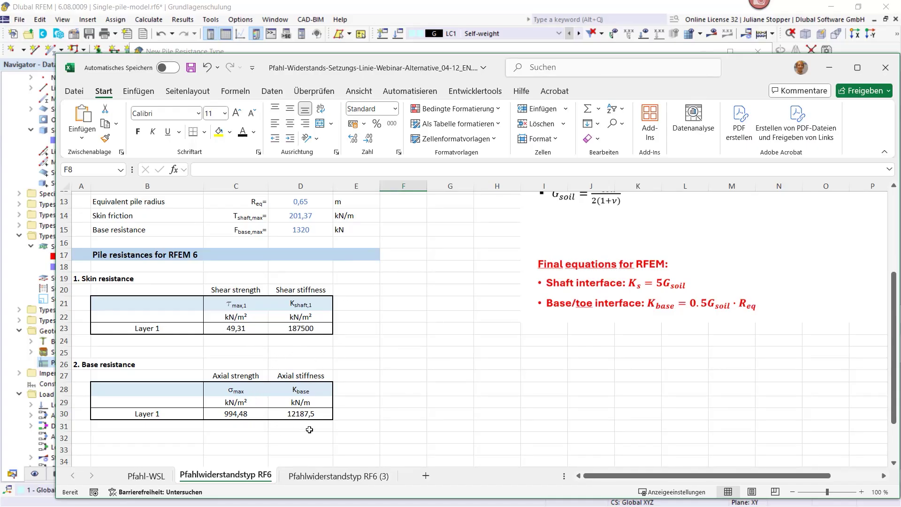
drag(742, 71, 900, 94)
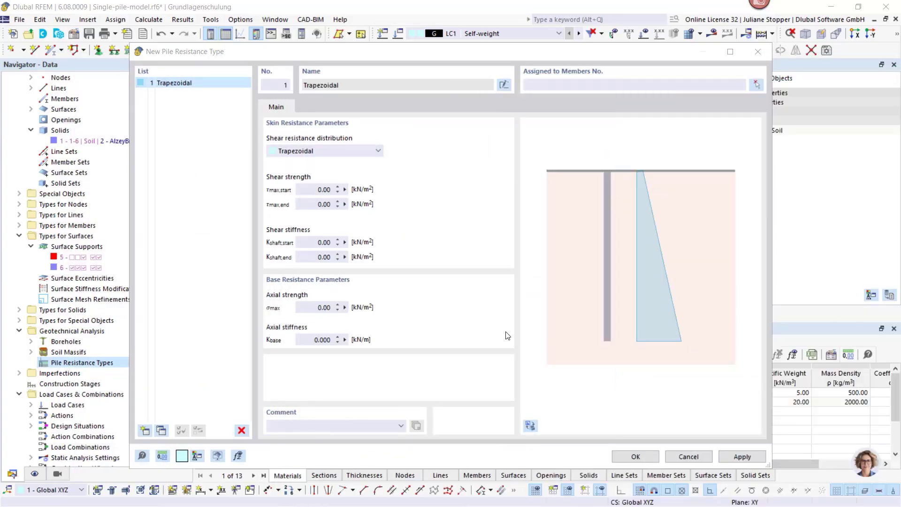
click(323, 193)
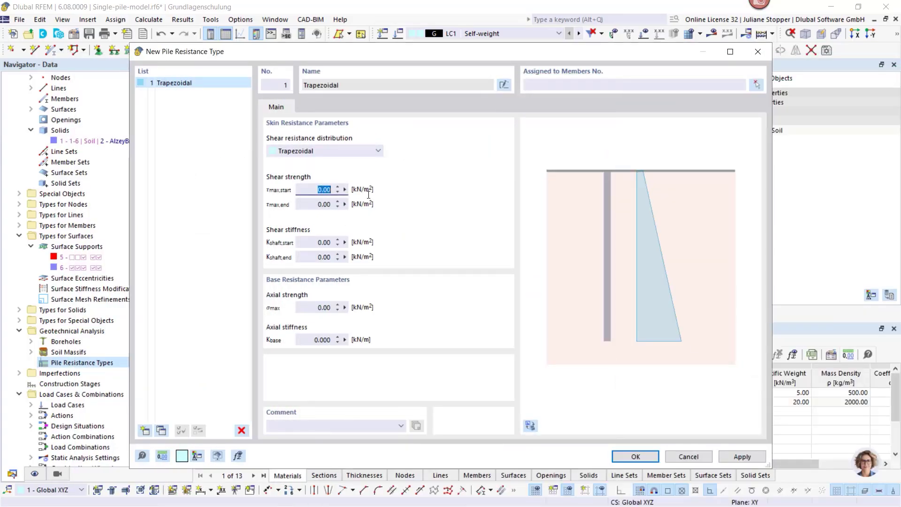
text(49,31)
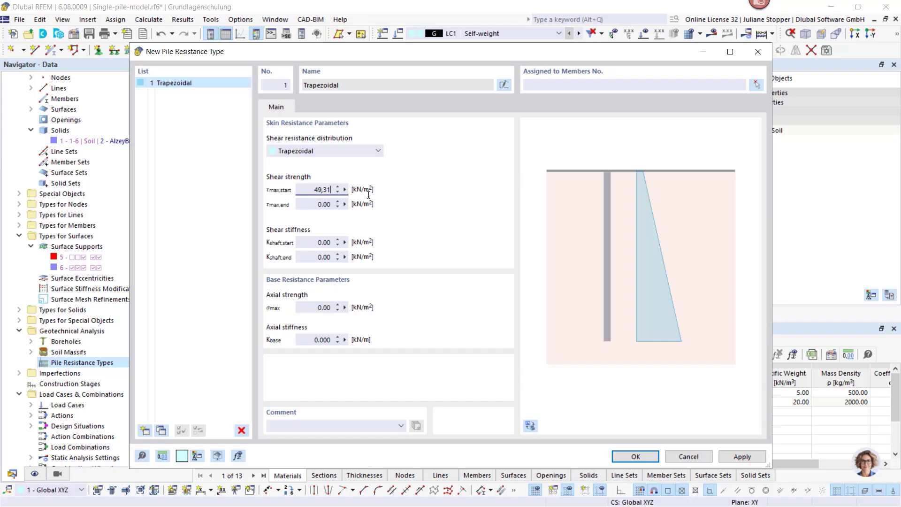
click(334, 204)
key(shift+Tab)
key(Tab)
text(49.31)
Step: Set the skin shear stiffness of the pile resistance type to 187500 kN/m² at both start and end
key(Tab)
text(187500)
key(Return)
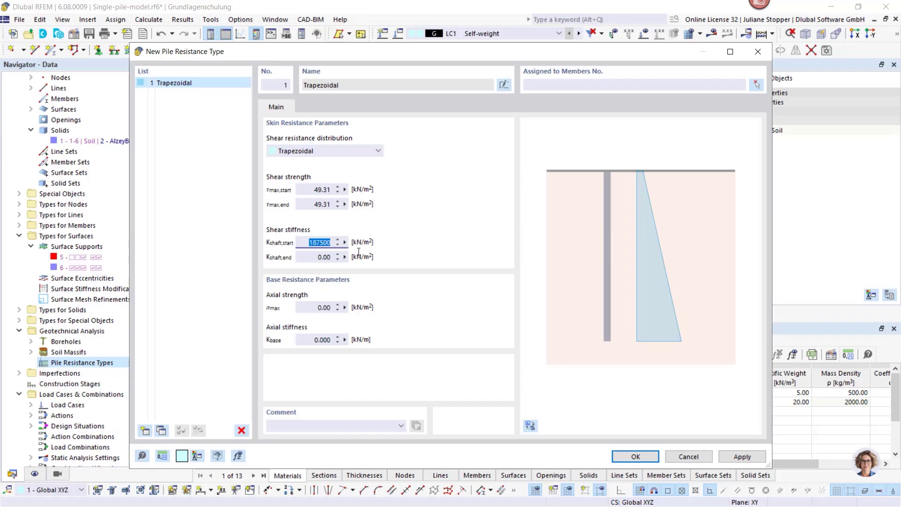
key(Tab)
text(187500)
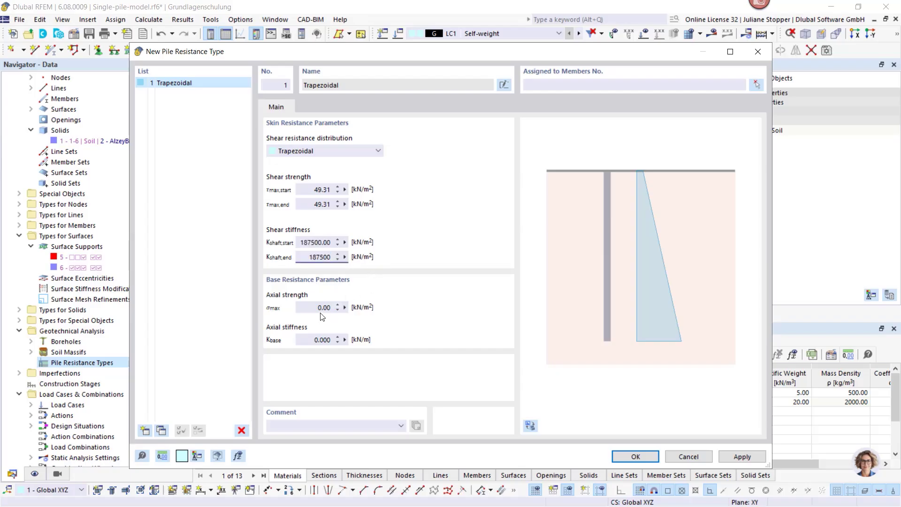
Step: Set the base axial strength to 994.48 kN/m² and axial stiffness to 12187.5 kN/m, and create the pile resistance type
key(Tab)
text(994,48)
click(311, 339)
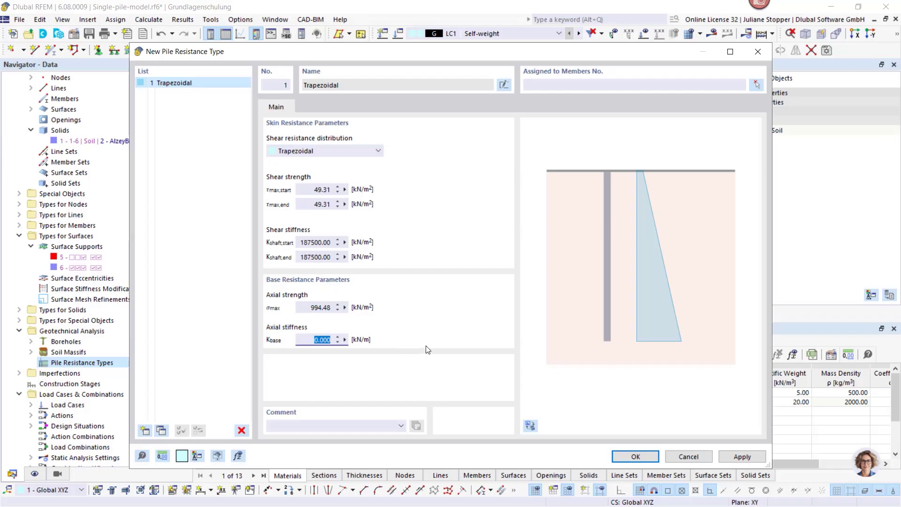
text(12187,5)
click(635, 456)
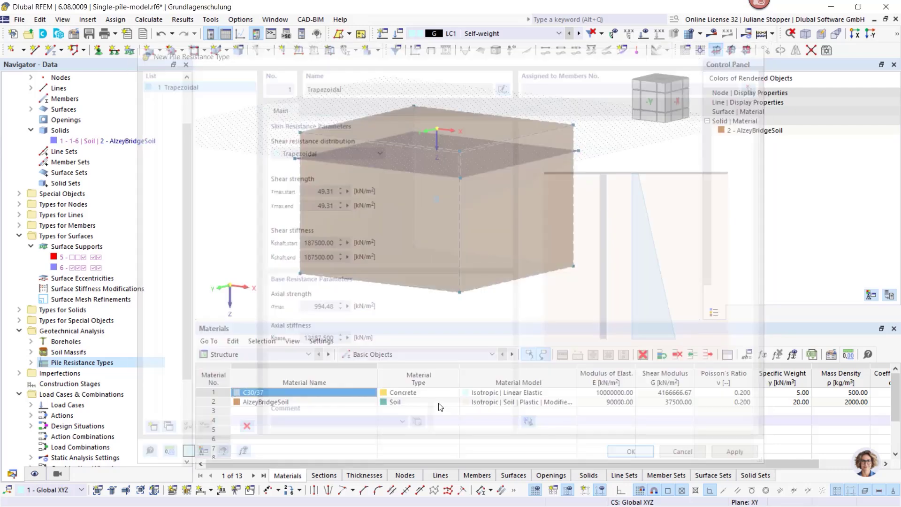
click(31, 362)
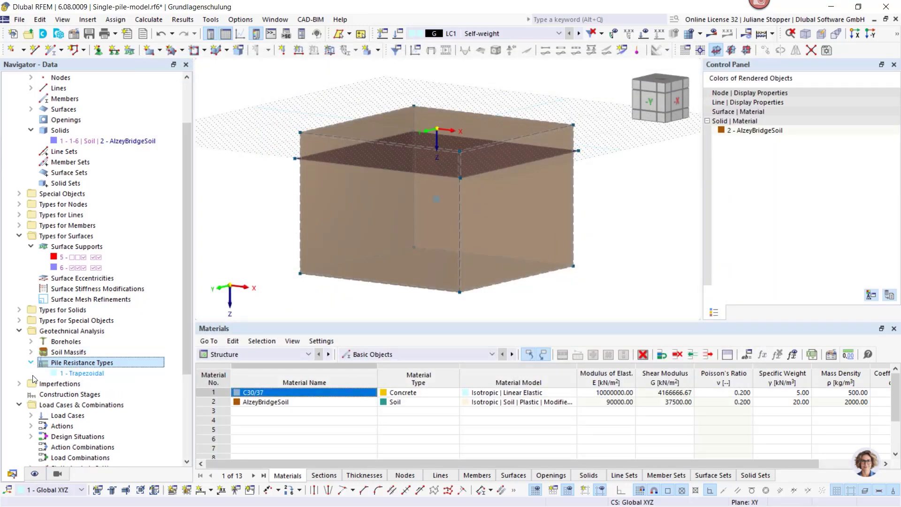
click(19, 405)
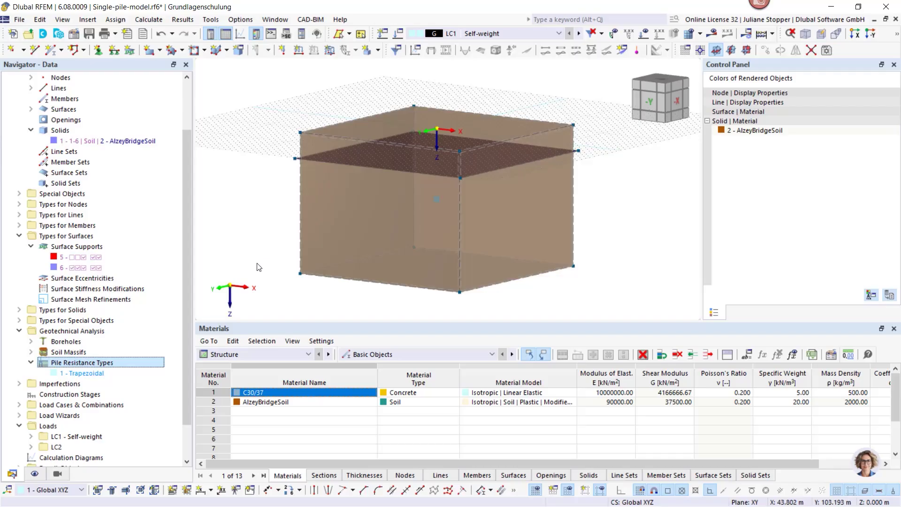
Step: Place a new node at the global coordinate origin on top of the soil massif
click(11, 50)
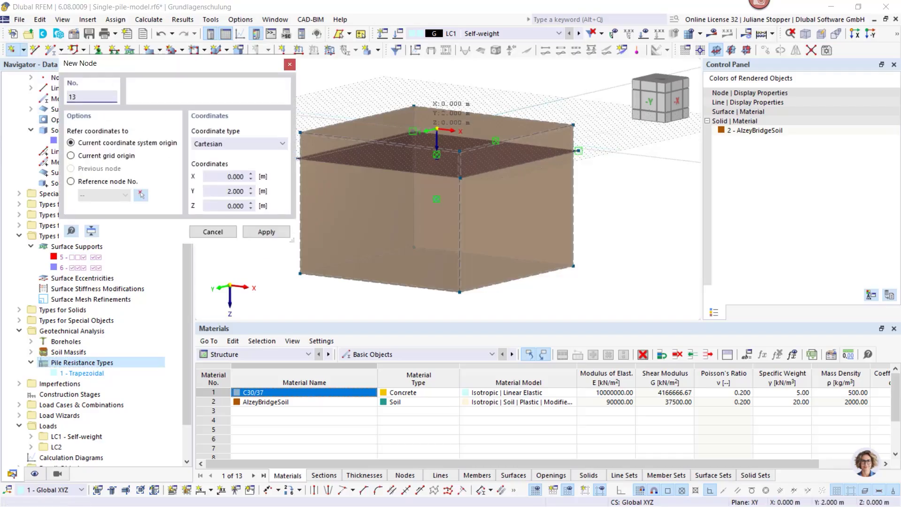
scroll(437, 130, up, 4)
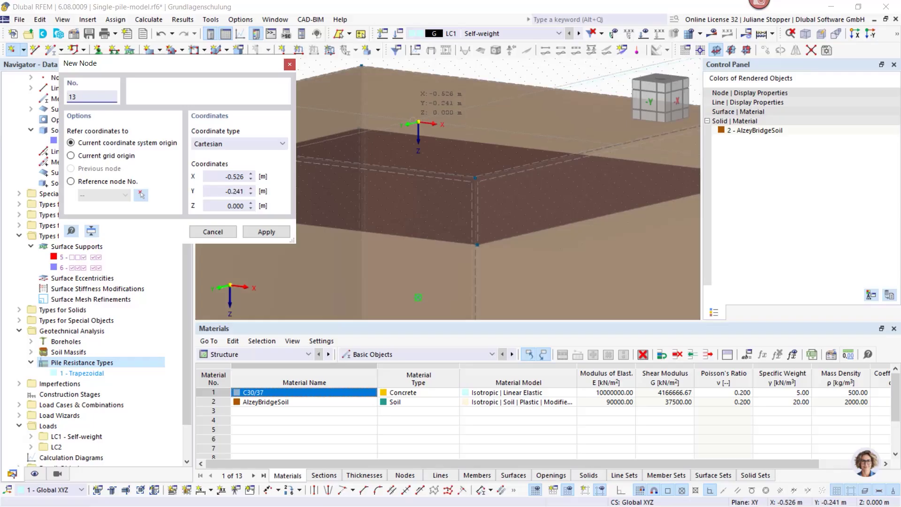
key(Escape)
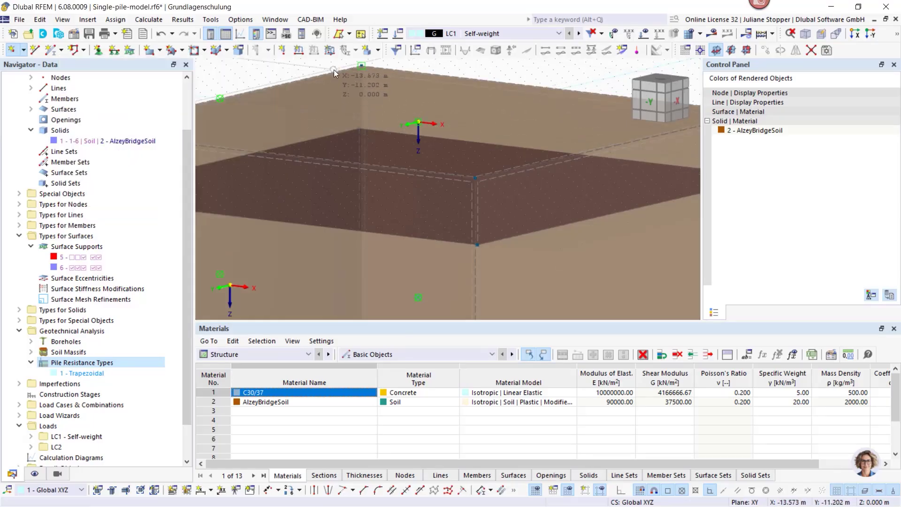
Step: Set up a single copy of the origin node with a displacement of 9.5 m in Z
right_click(418, 122)
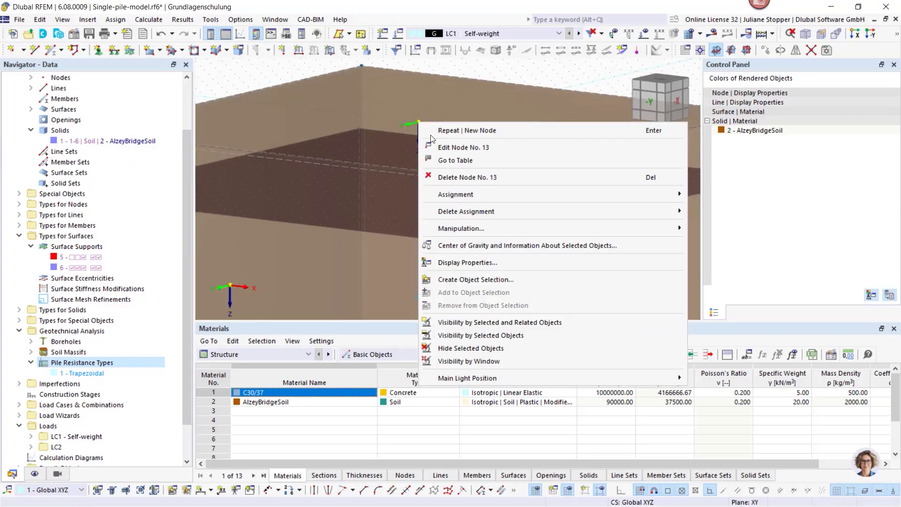
mouse_move(462, 228)
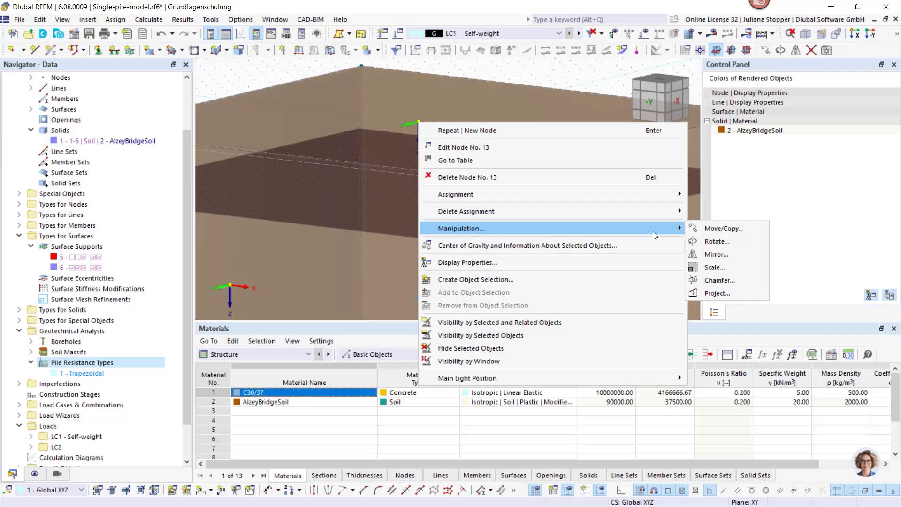
click(714, 234)
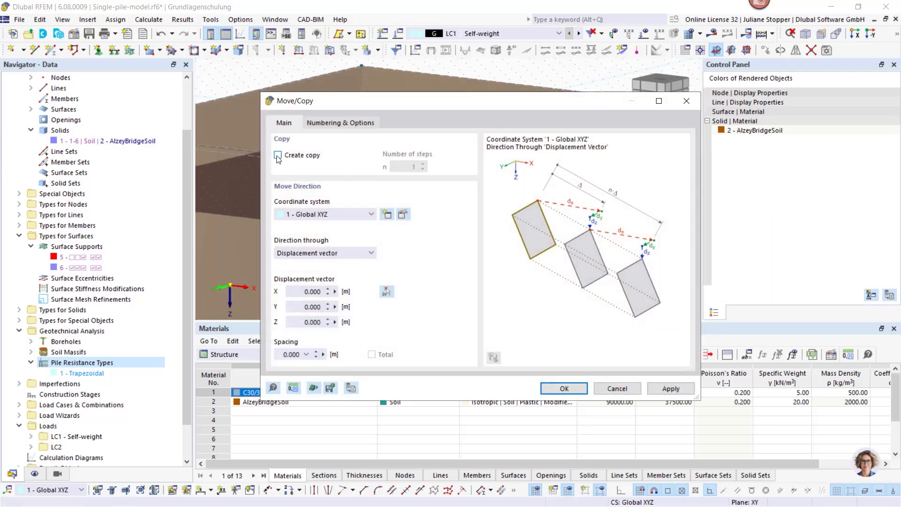
click(278, 155)
drag(292, 324, 340, 328)
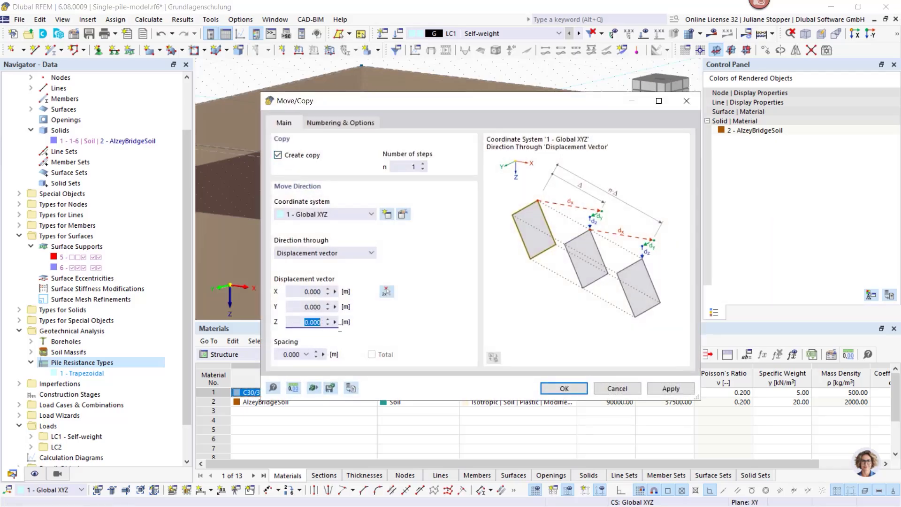
text(9,5)
Step: Enable step links for the copy so that the nodes are linked with a member
click(338, 122)
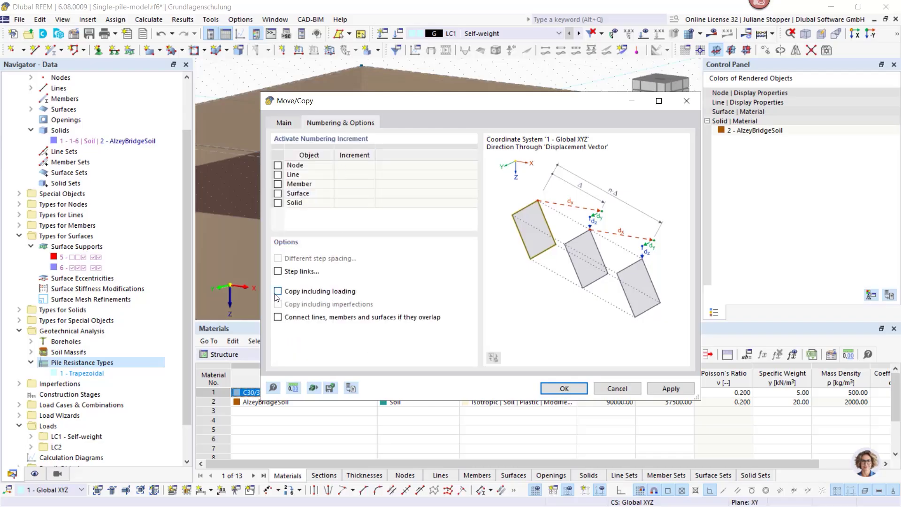
click(277, 272)
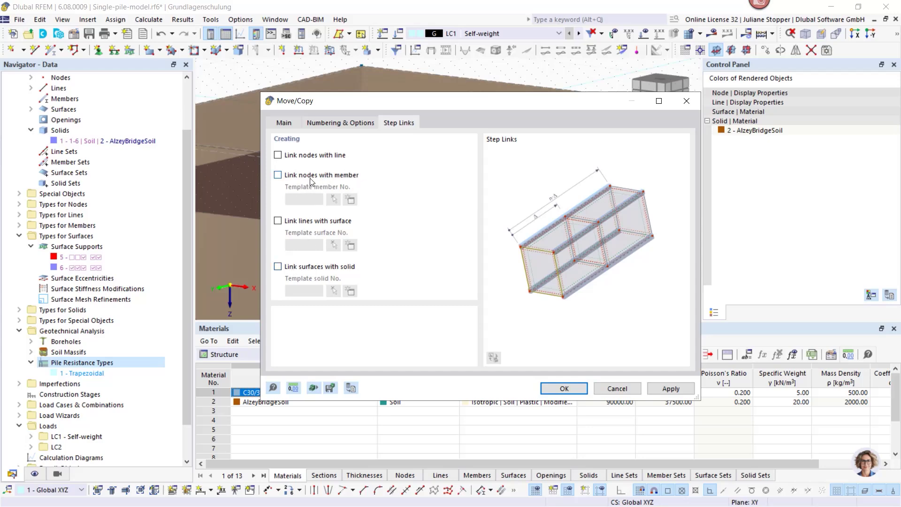
click(278, 176)
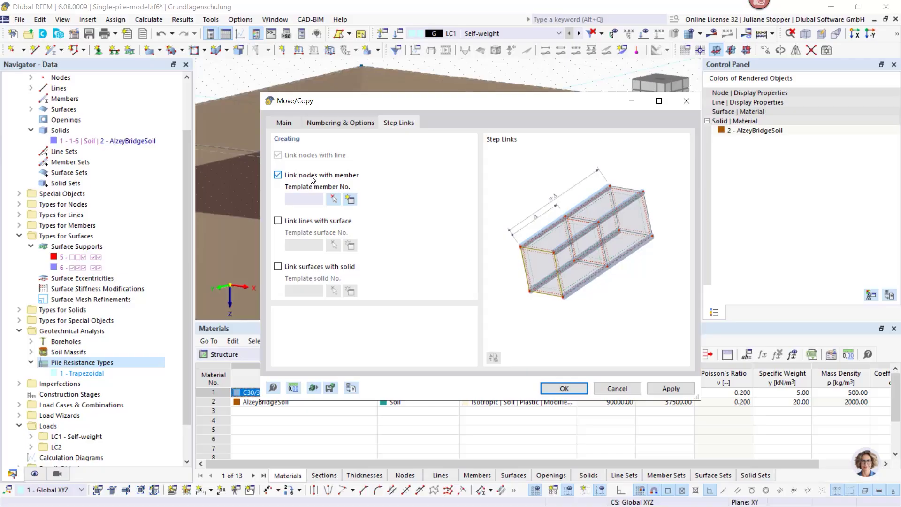
Step: Define the linking template member as a Pile with the Trapezoidal pile resistance type, and create the pile by executing the copy
click(349, 200)
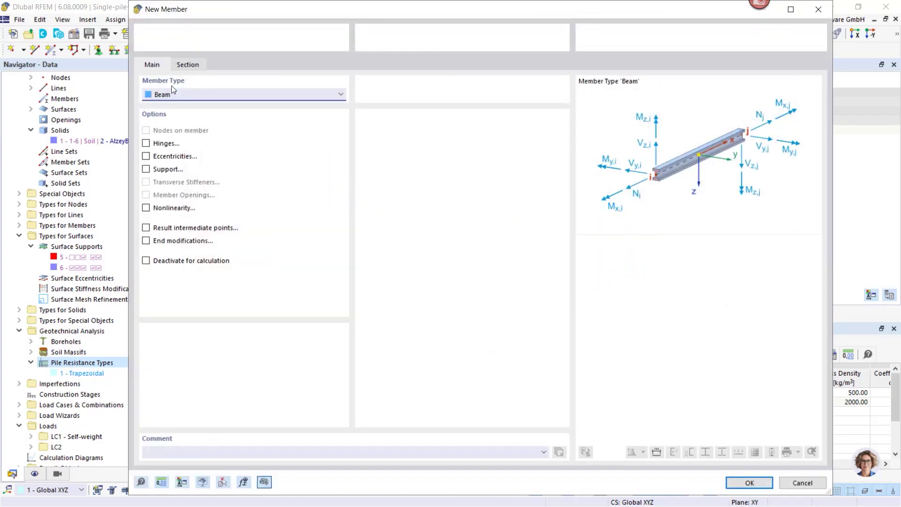
click(176, 95)
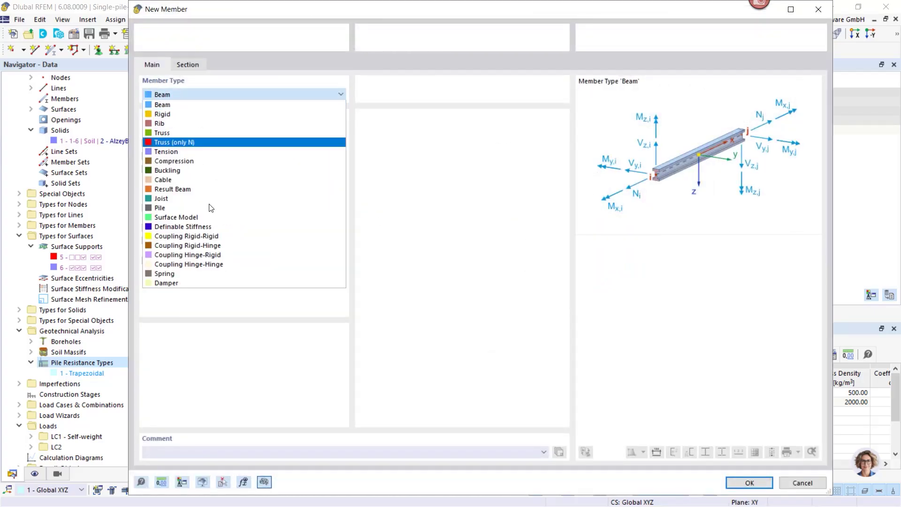
click(164, 207)
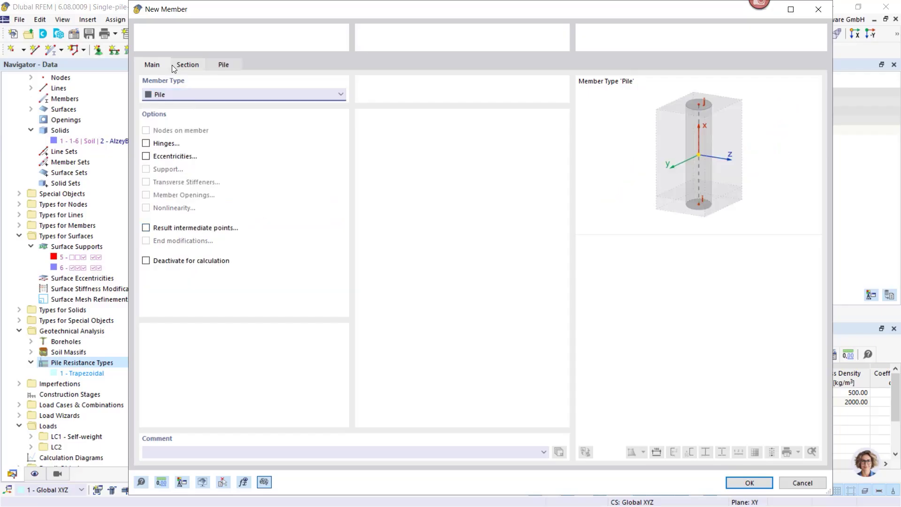
click(184, 65)
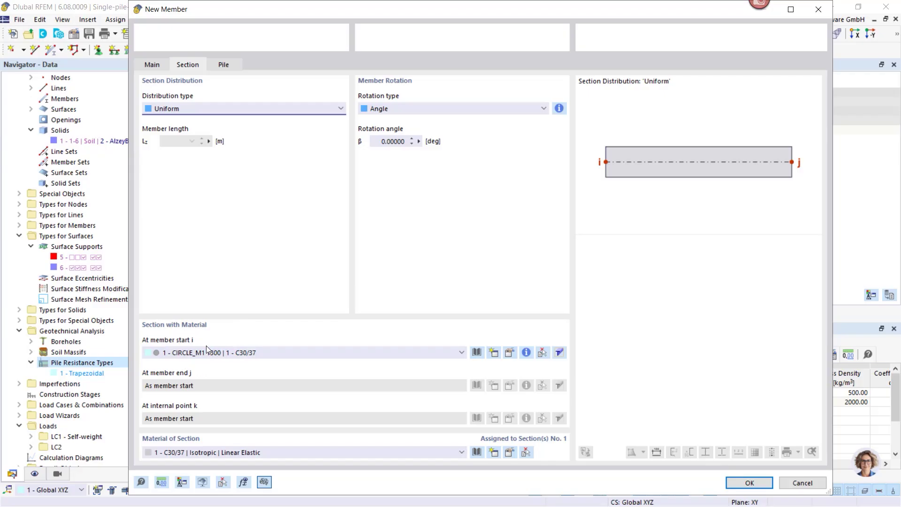
click(220, 66)
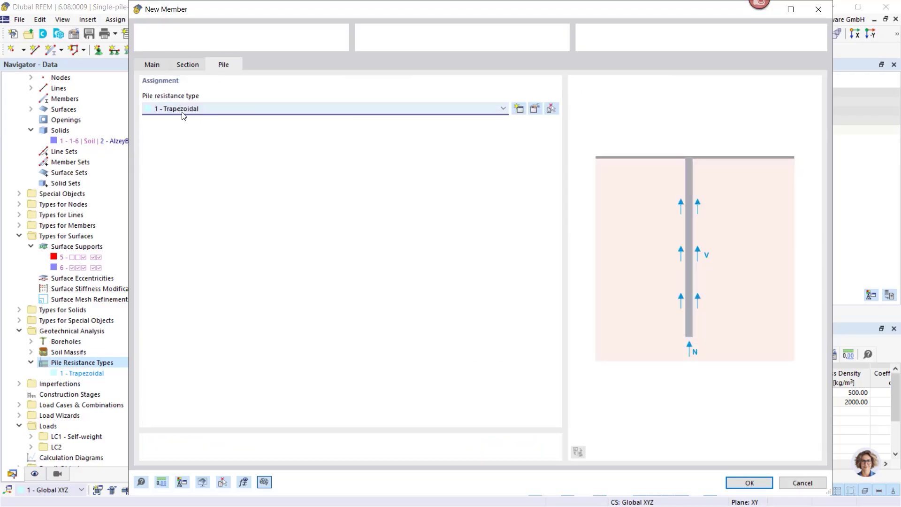
click(238, 110)
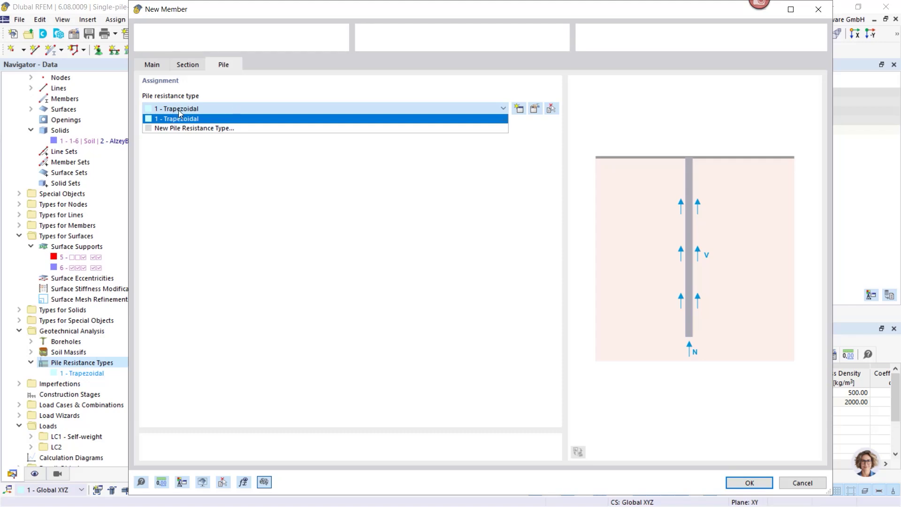
click(741, 488)
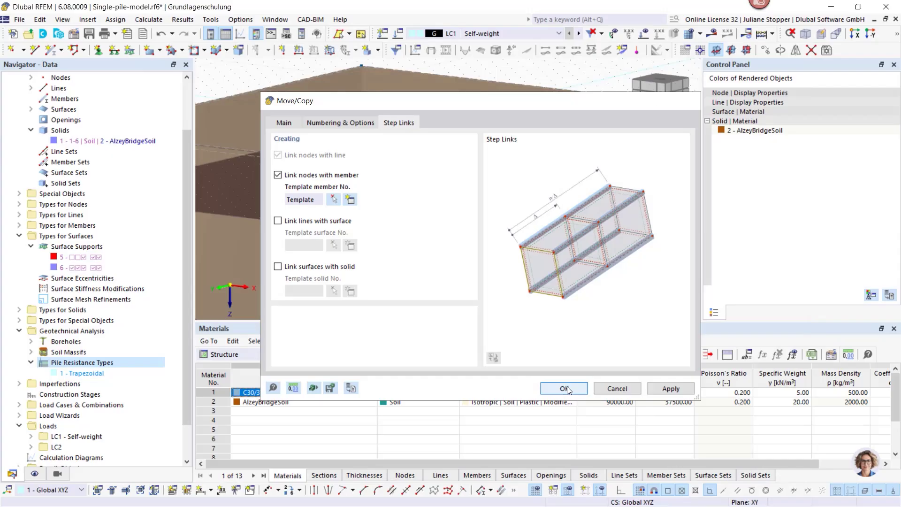
click(564, 388)
Step: Enable integrated objects for the AlzeyBridgeSoil solid
scroll(408, 170, down, 5)
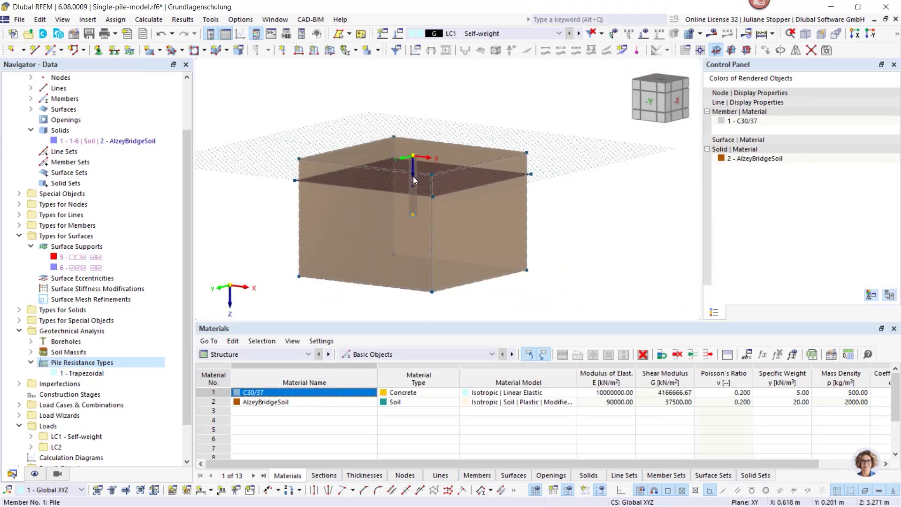
ctrl+middle_drag(375, 209, 323, 205)
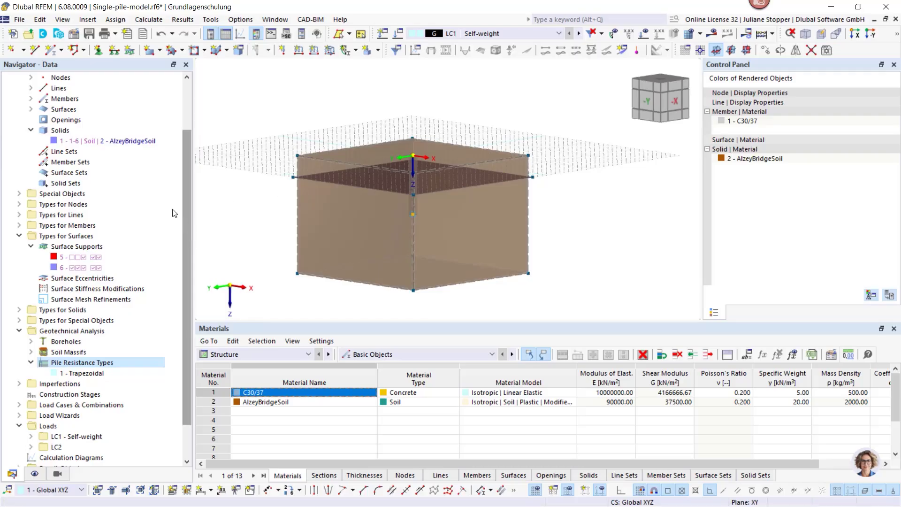
double_click(54, 140)
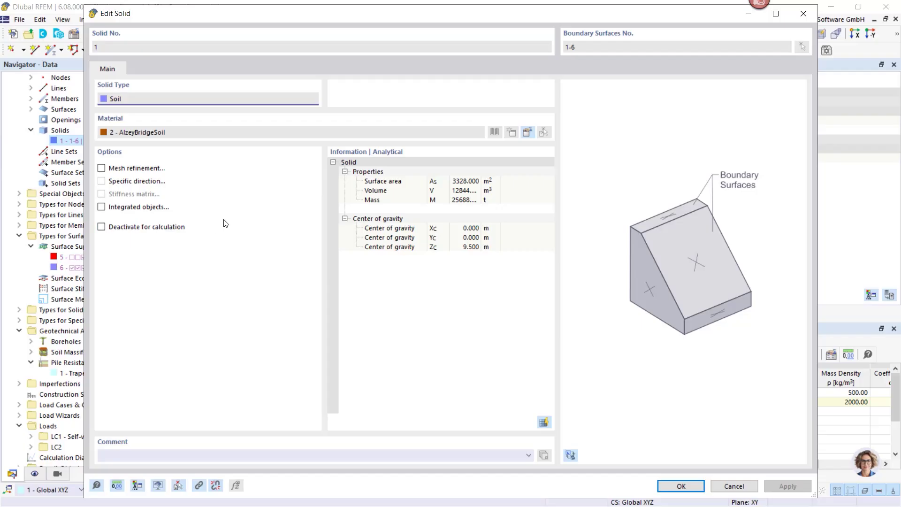
click(101, 207)
click(146, 69)
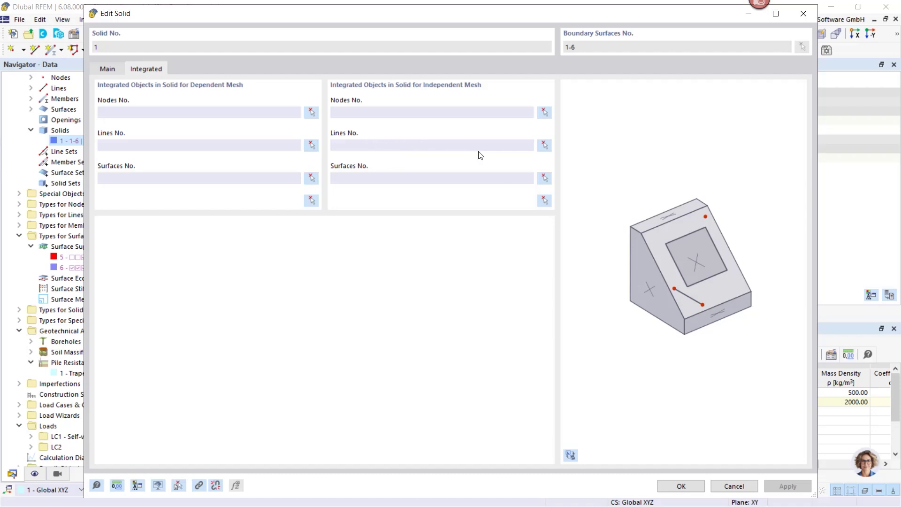
Step: Assign the pile's line 17 to the soil solid as an integrated line for independent mesh, and save the solid
click(545, 145)
scroll(412, 202, up, 8)
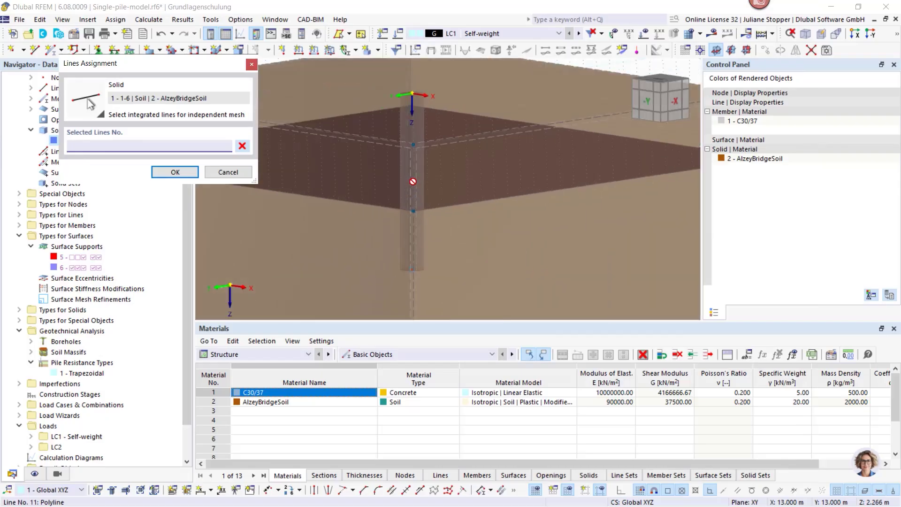
ctrl+middle_drag(399, 206, 438, 204)
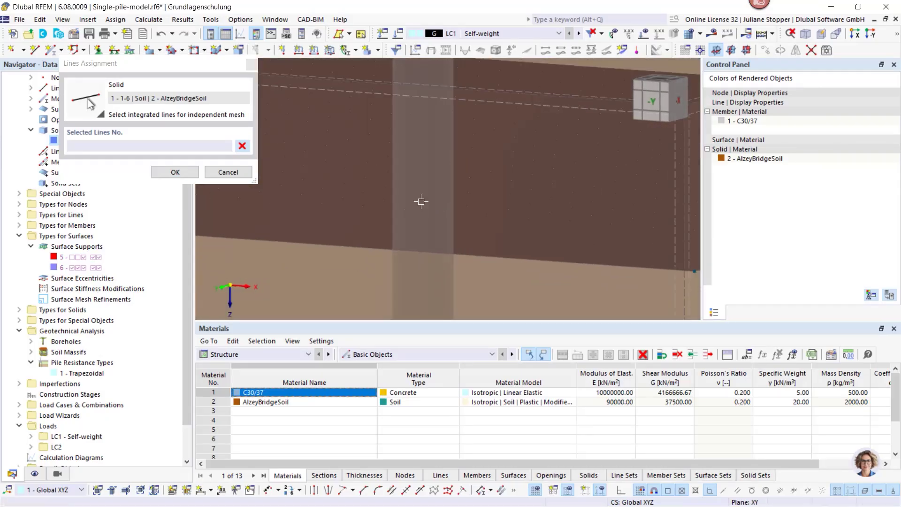
click(421, 199)
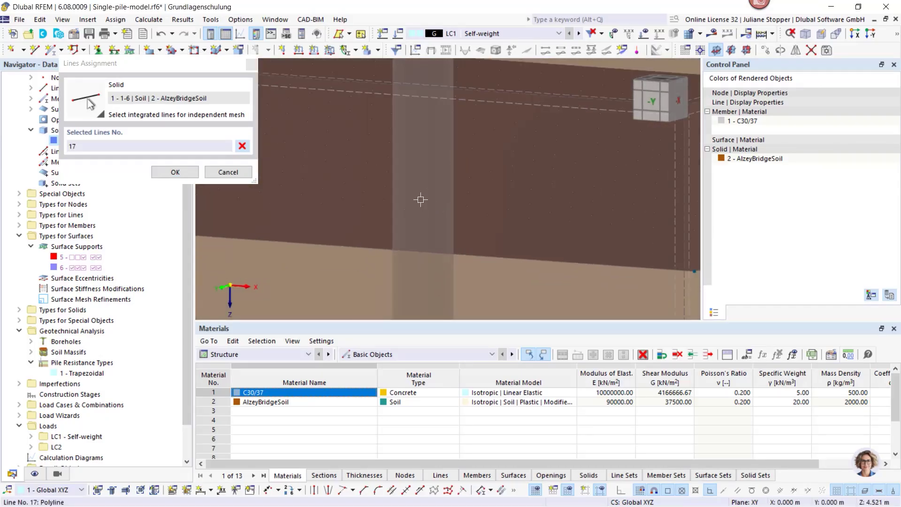
click(178, 172)
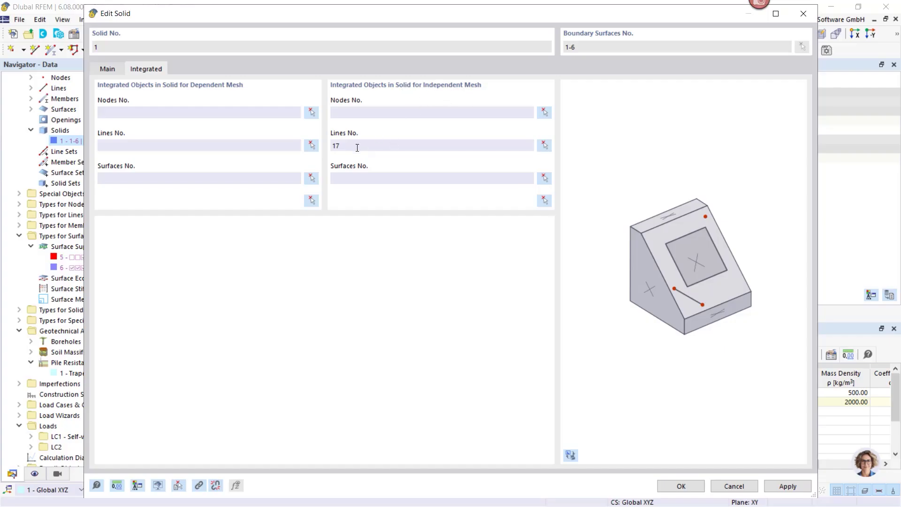
click(675, 490)
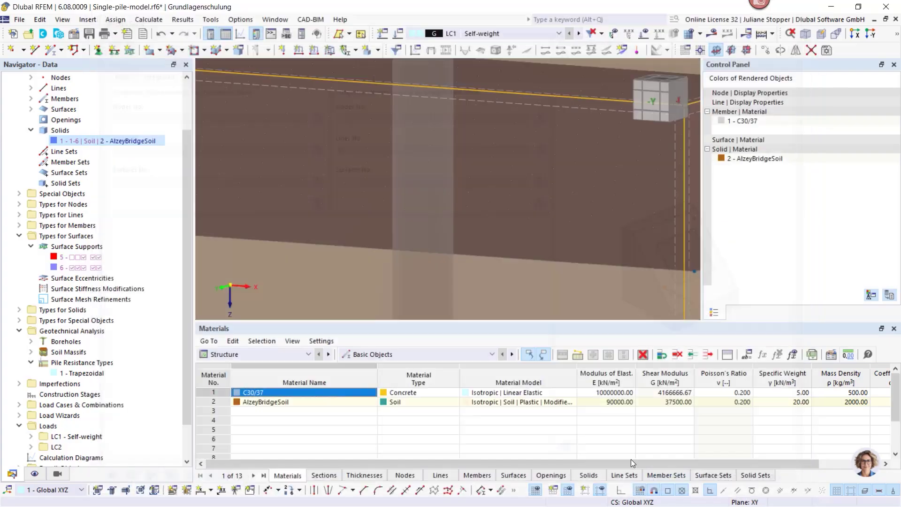
Step: Create a new construction stage with the comment "Initial phase"
scroll(434, 217, down, 4)
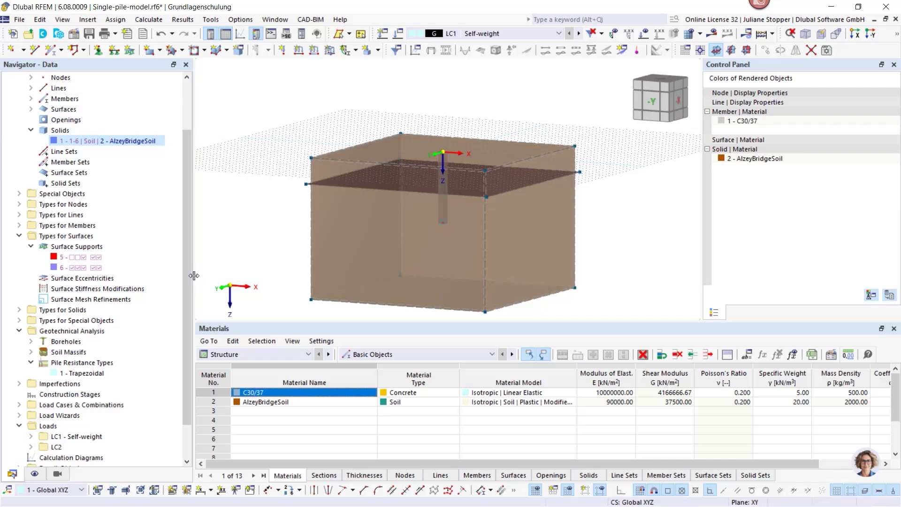
mouse_move(190, 277)
mouse_down()
mouse_move(185, 250)
mouse_move(184, 284)
mouse_up()
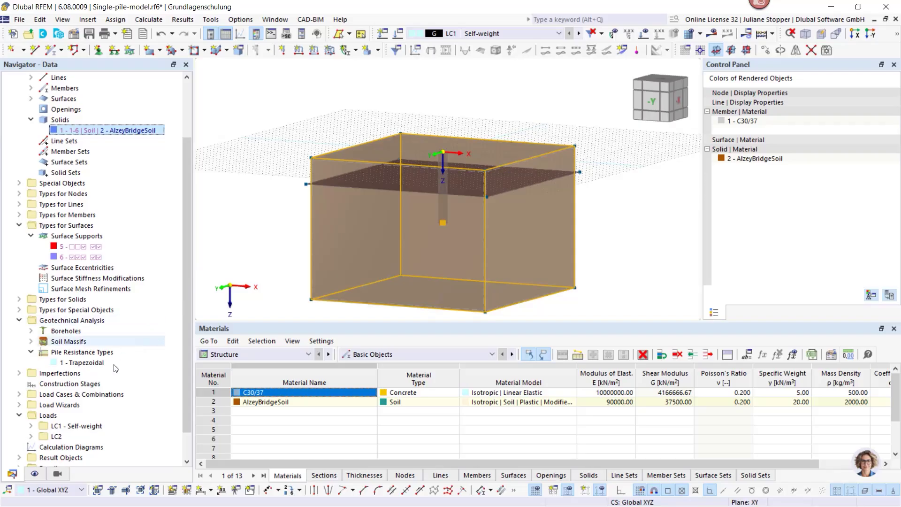
right_click(56, 385)
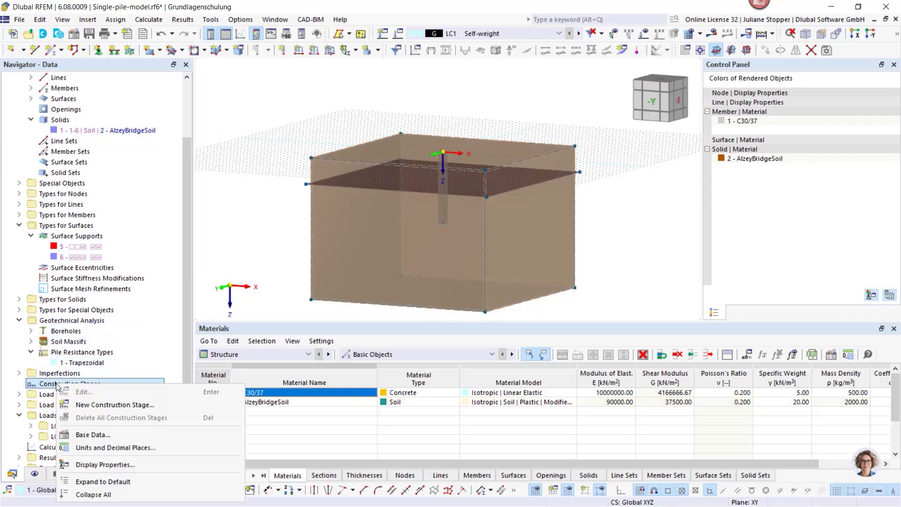
click(92, 406)
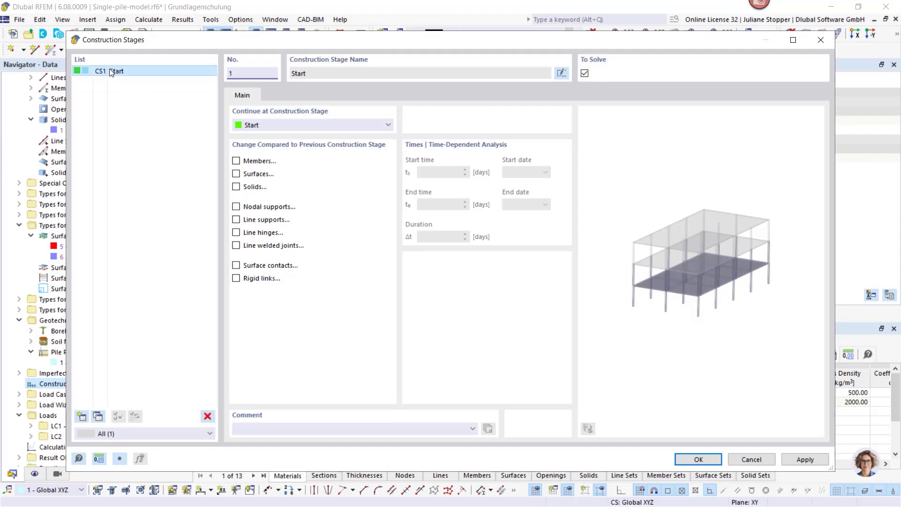
click(263, 426)
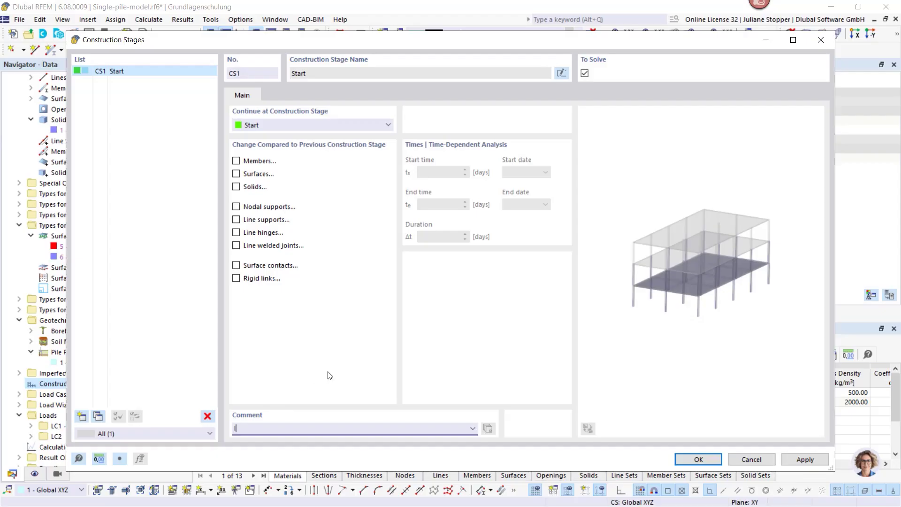
text(nitial phase)
Step: Activate changes to solids in the initial phase and add all solids to it
click(236, 187)
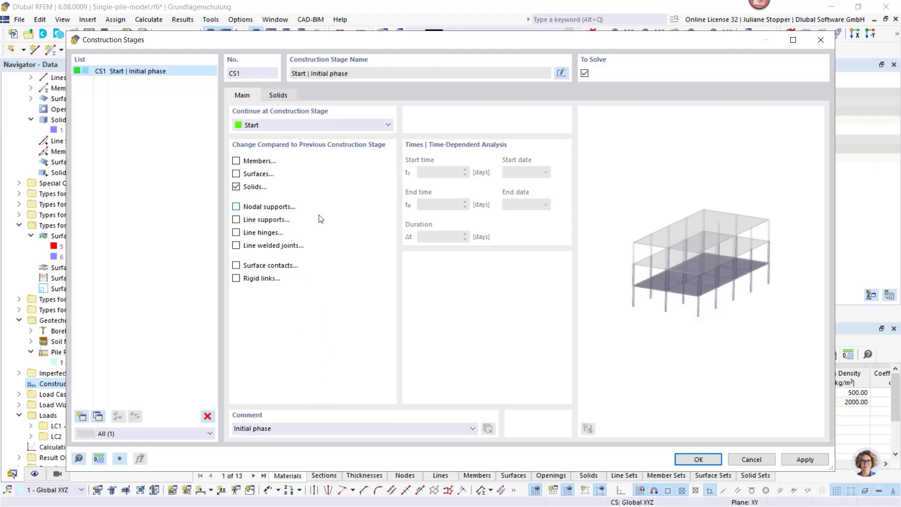
click(279, 95)
click(246, 96)
click(278, 96)
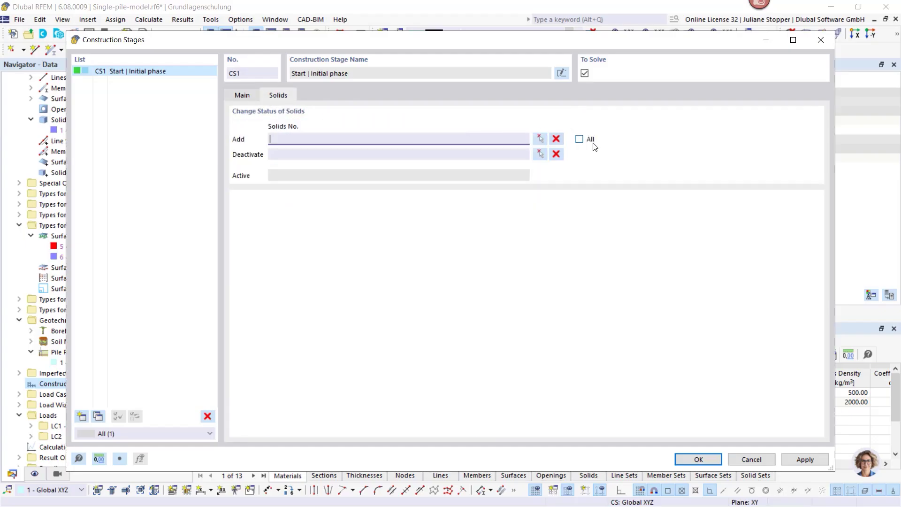
click(579, 139)
Step: Activate changes to surfaces in the initial phase, add all surfaces, and apply the stage settings
click(238, 95)
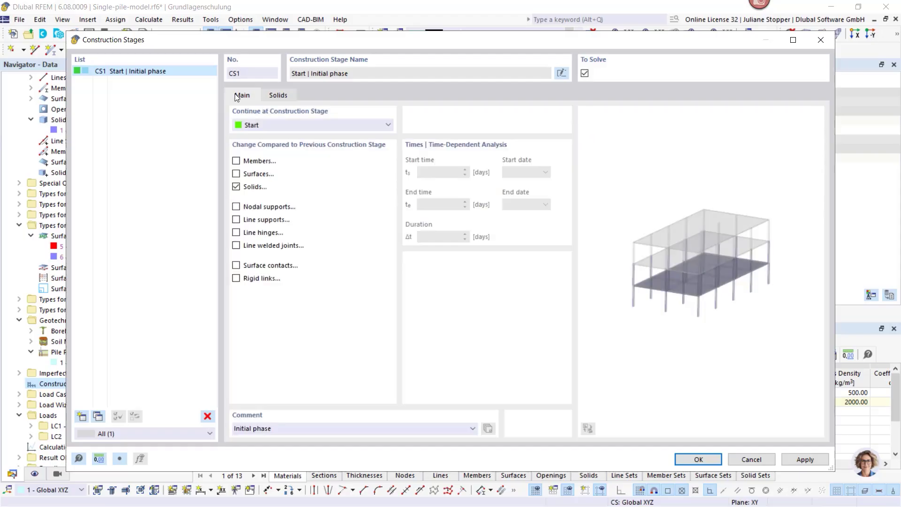
click(236, 174)
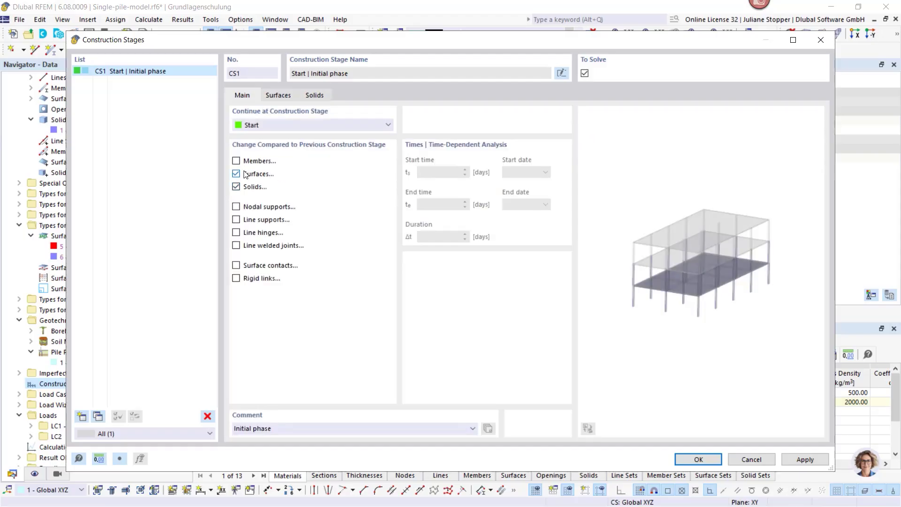
click(279, 96)
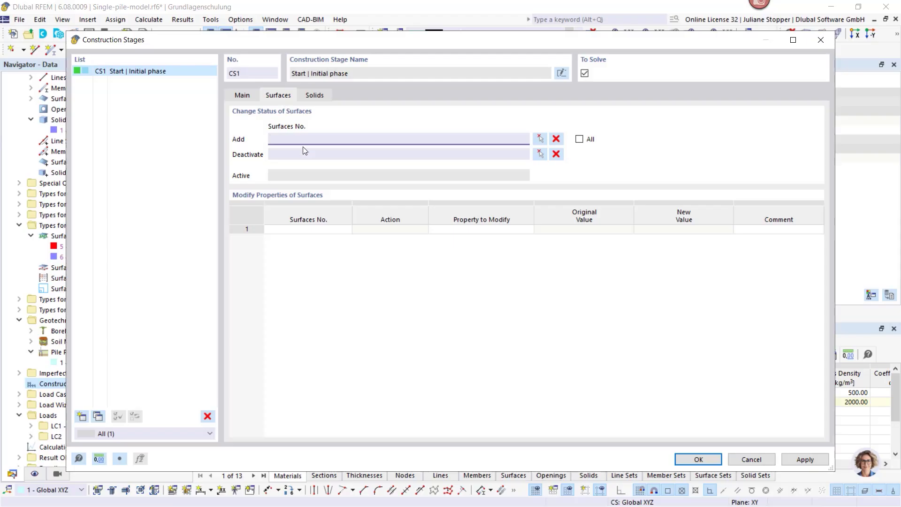
click(585, 141)
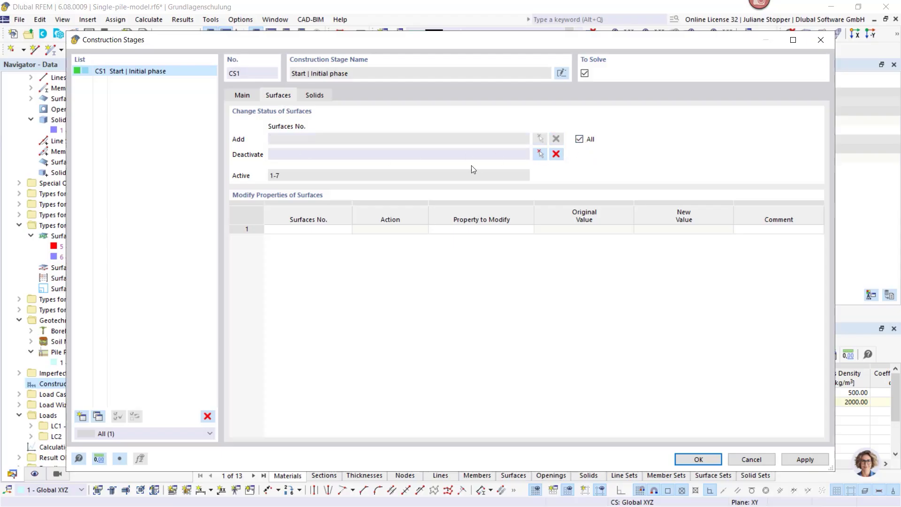
click(241, 94)
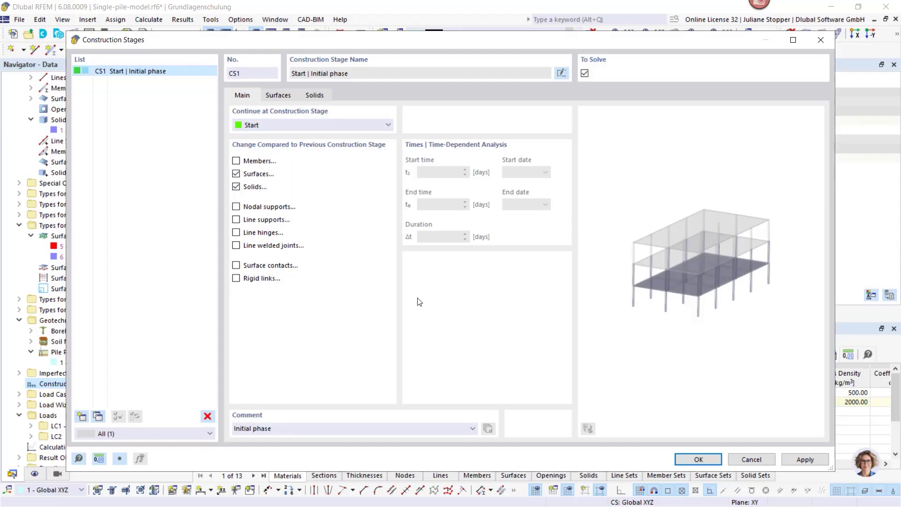
click(805, 460)
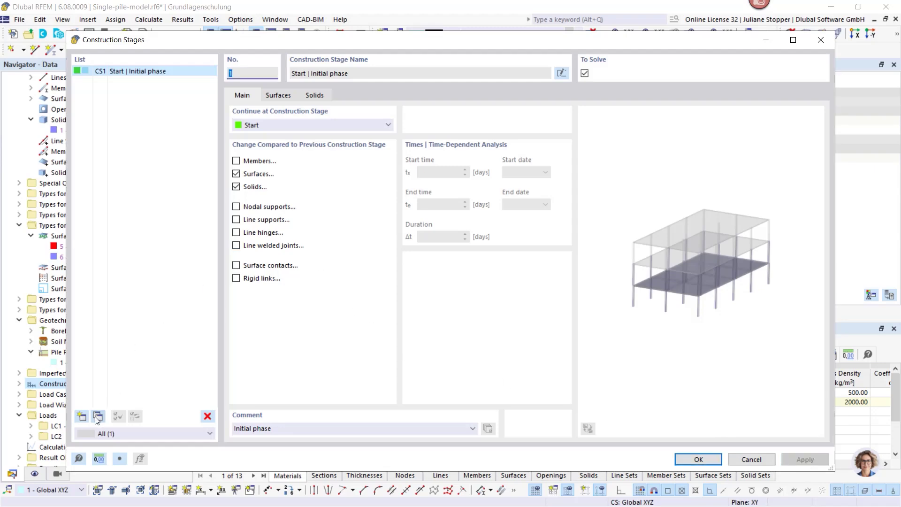
Step: Add a second construction stage continuing from CS1 with the comment "NIL phase"
click(82, 416)
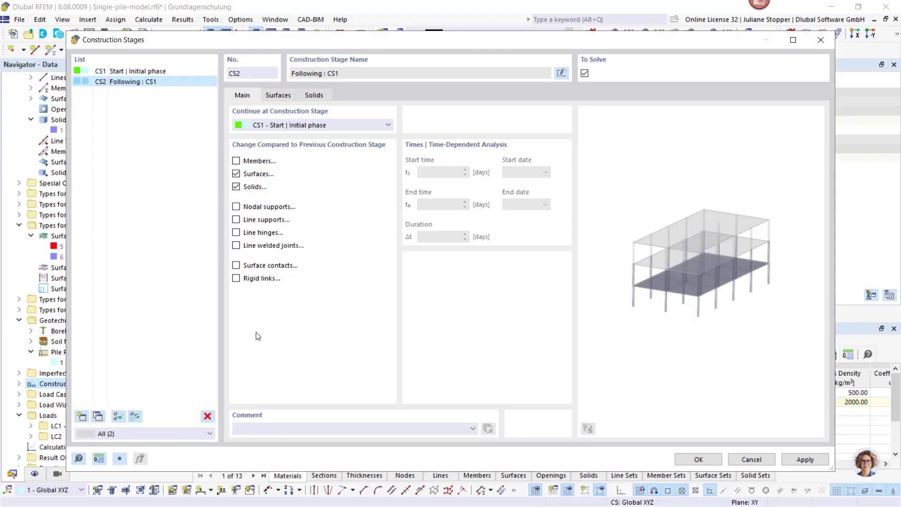
click(265, 429)
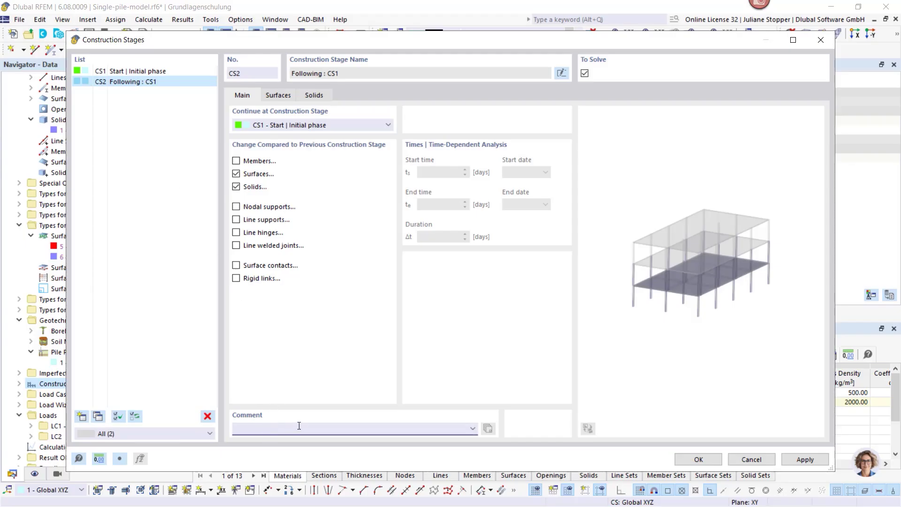
text(NIL phase)
Step: Compare the two construction stages and disable the surface and solid changes in the NIL phase
click(150, 74)
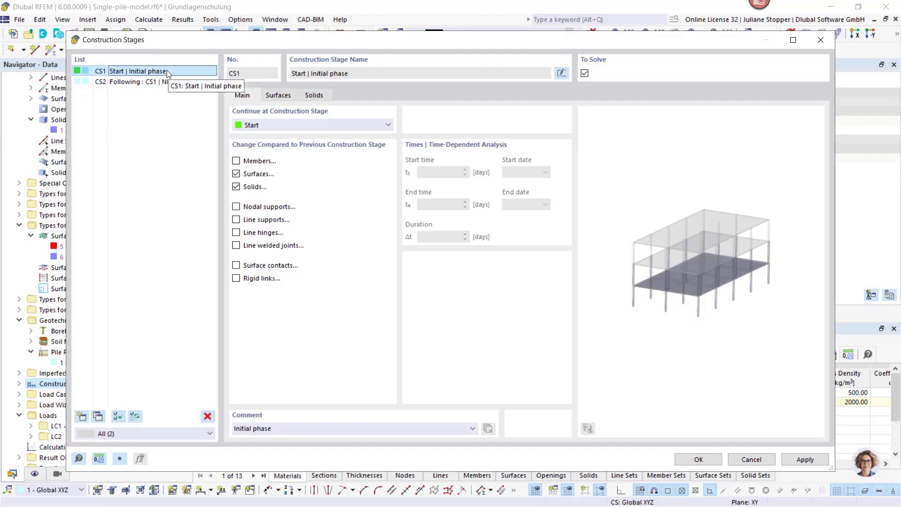
click(166, 82)
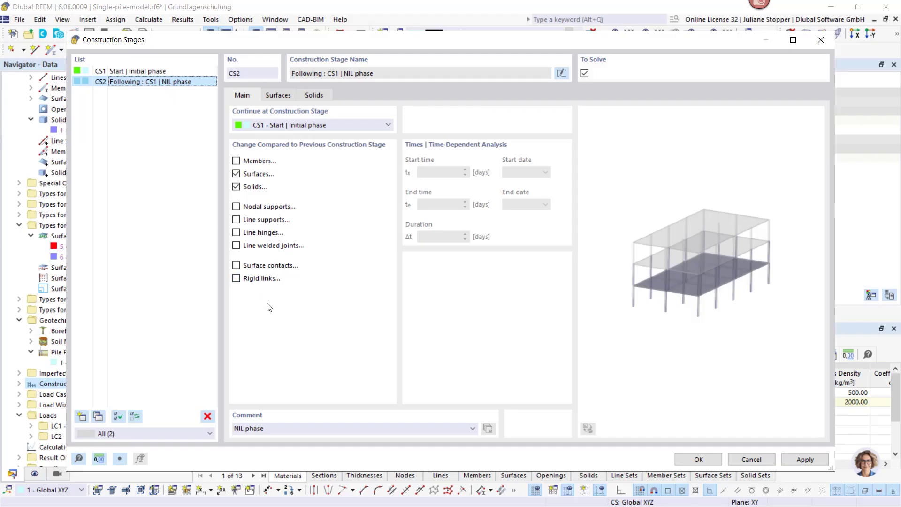
click(143, 72)
click(140, 80)
click(236, 173)
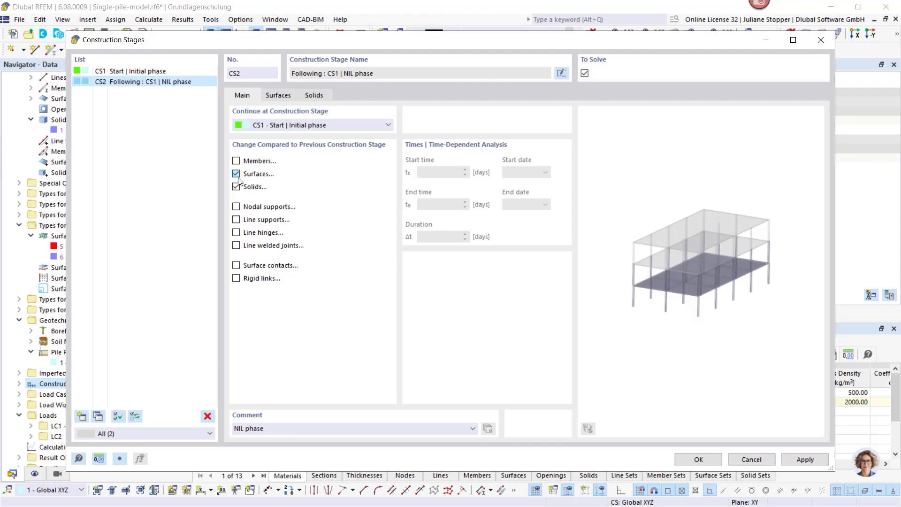
click(236, 186)
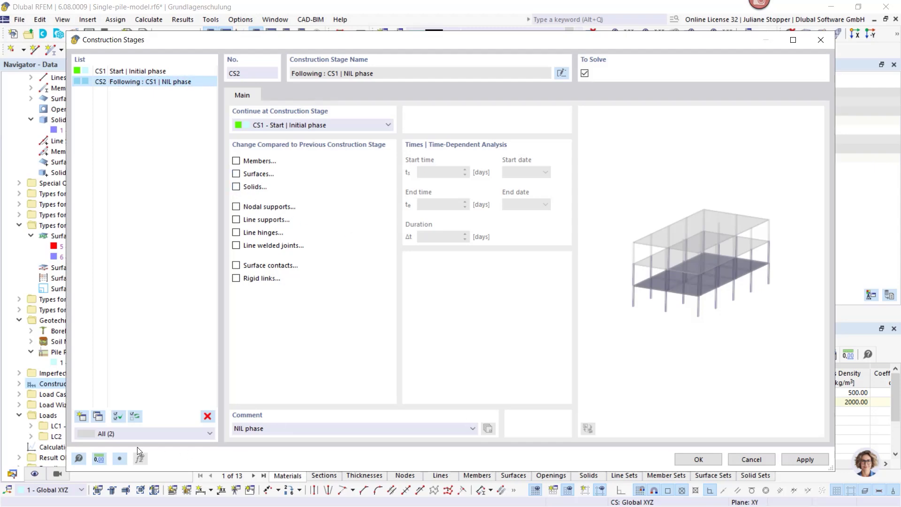
Step: Add a third construction stage following the NIL phase with the comment "Pile activation"
click(82, 417)
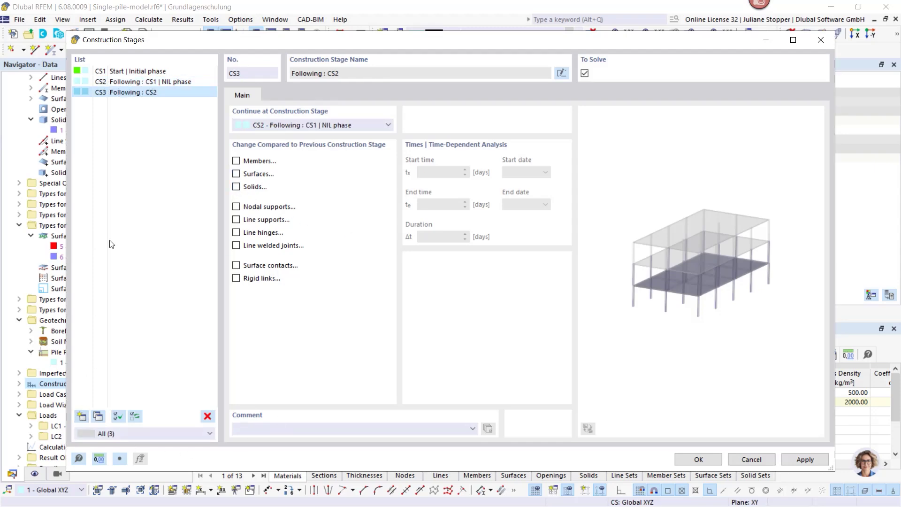
click(260, 427)
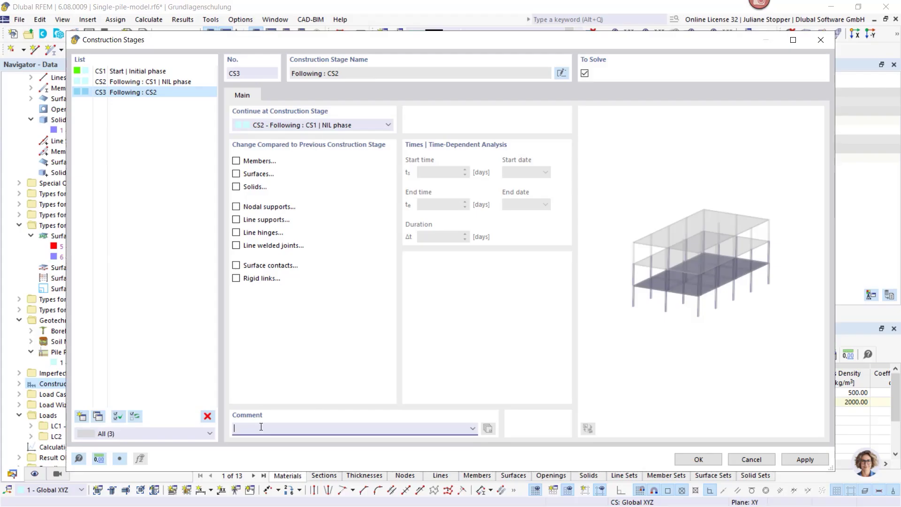
text(Pile activation)
Step: Activate changes to members in the pile activation stage, add the pile member picked in the model, and apply the stage settings
click(237, 160)
click(278, 93)
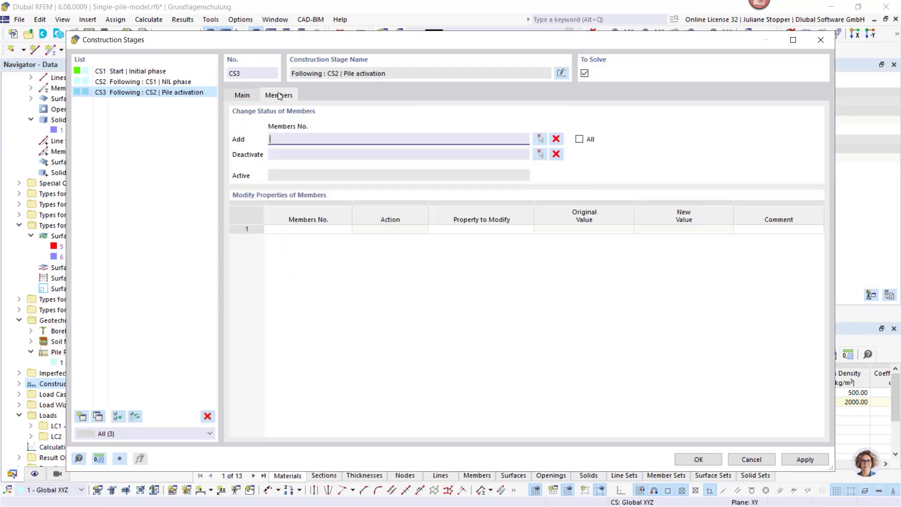
click(542, 142)
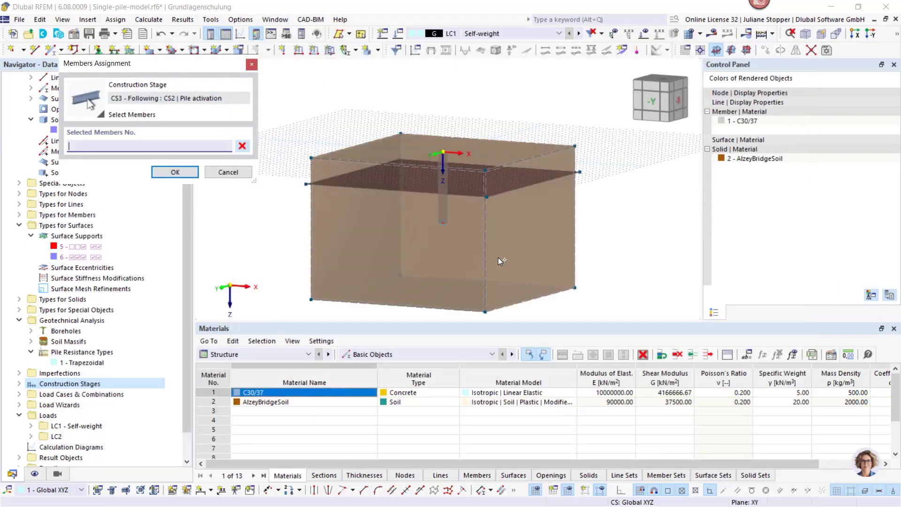
click(442, 207)
click(175, 172)
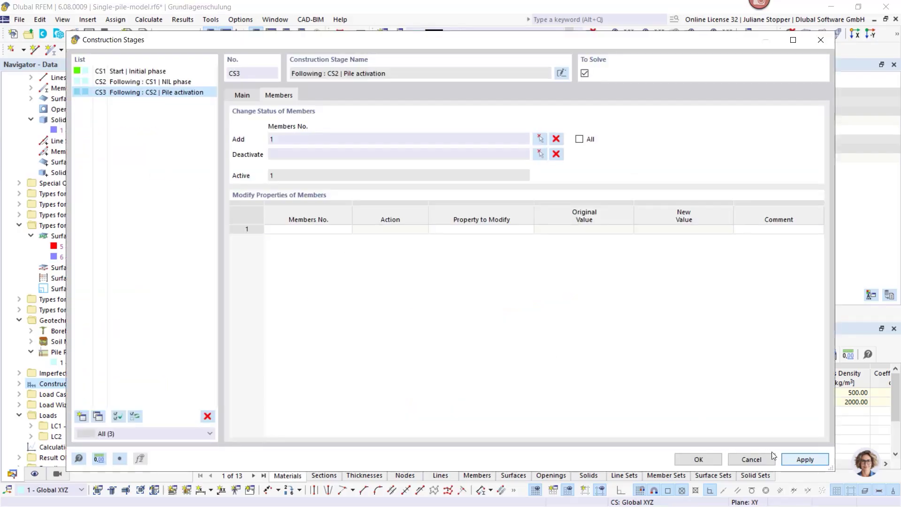
click(804, 458)
Step: Add a fourth construction stage without member changes, comment it "Loading", and accept the construction stages
click(82, 416)
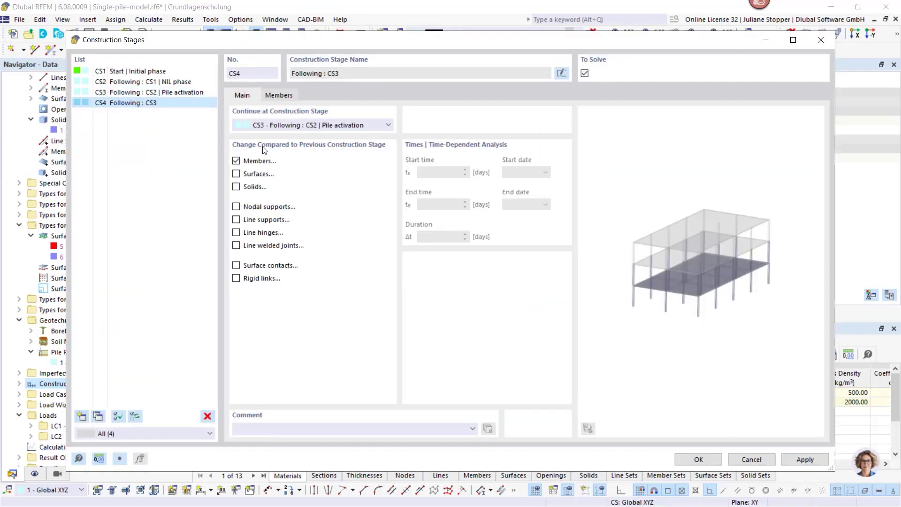
click(236, 161)
click(275, 427)
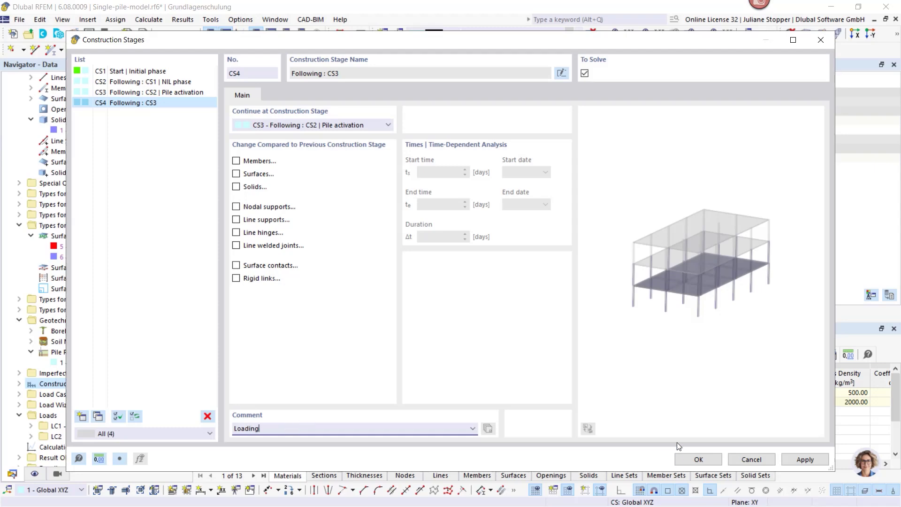
click(698, 458)
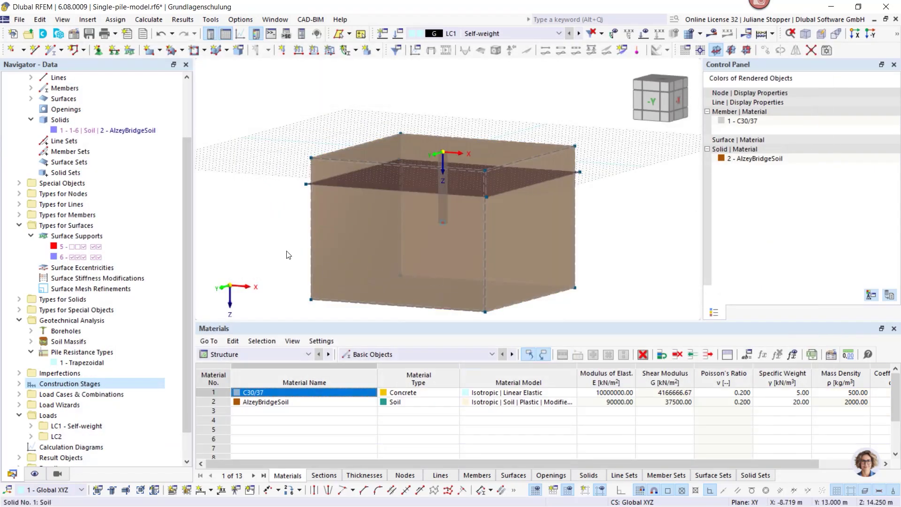
Step: Open the load cases and combinations for editing and disable the combination wizard in the base settings
scroll(27, 152, up, 2)
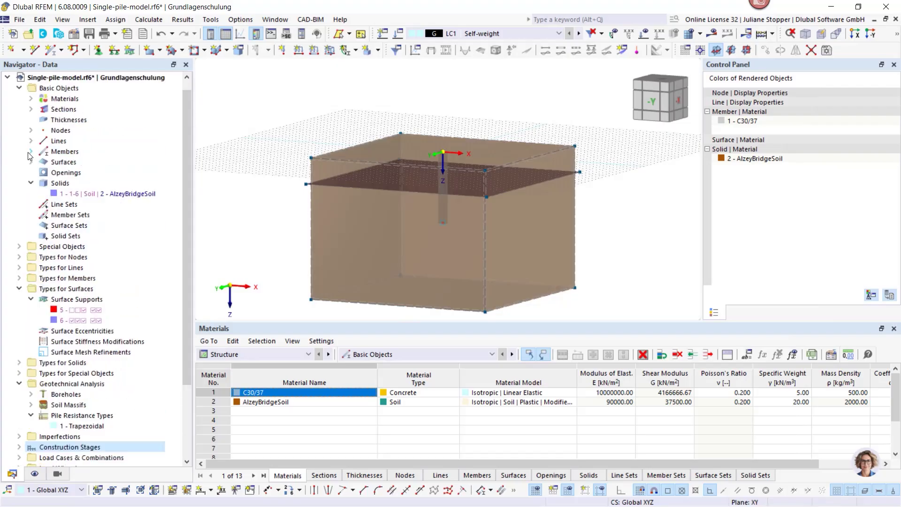
scroll(28, 152, up, 1)
click(19, 98)
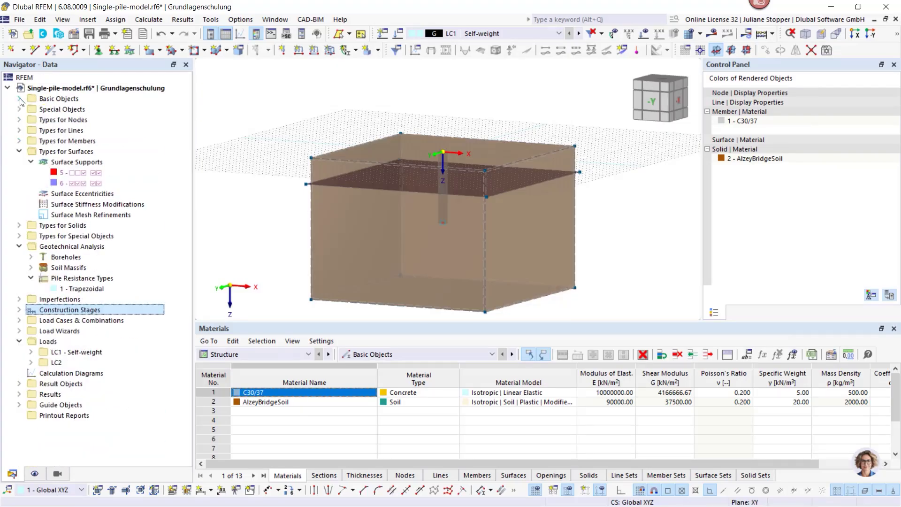
click(19, 151)
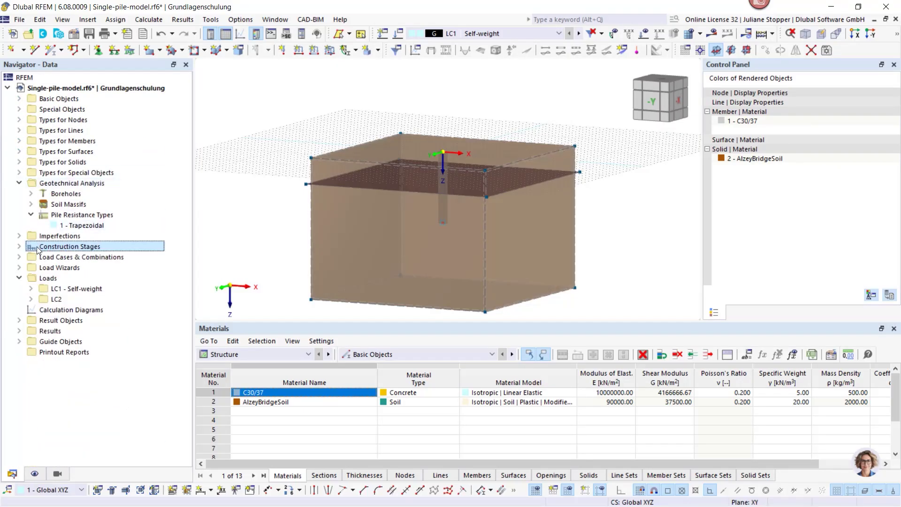
click(19, 258)
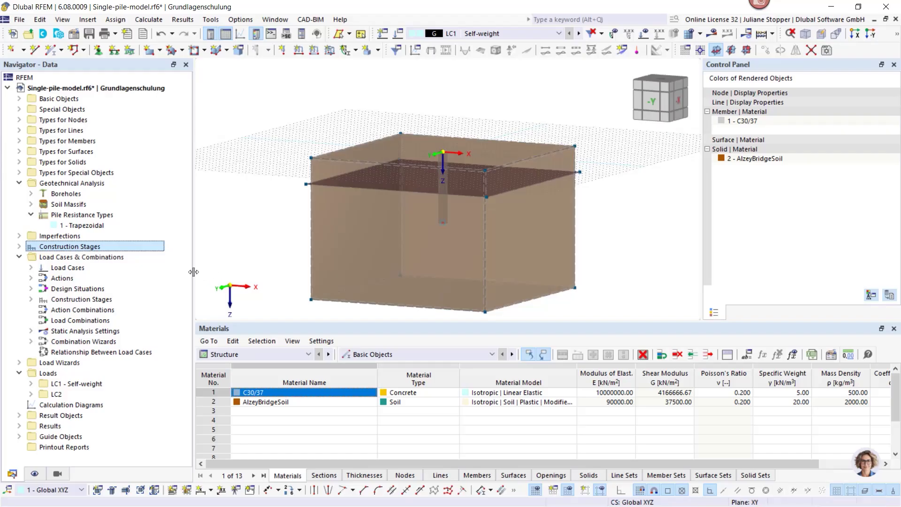
click(31, 268)
right_click(53, 268)
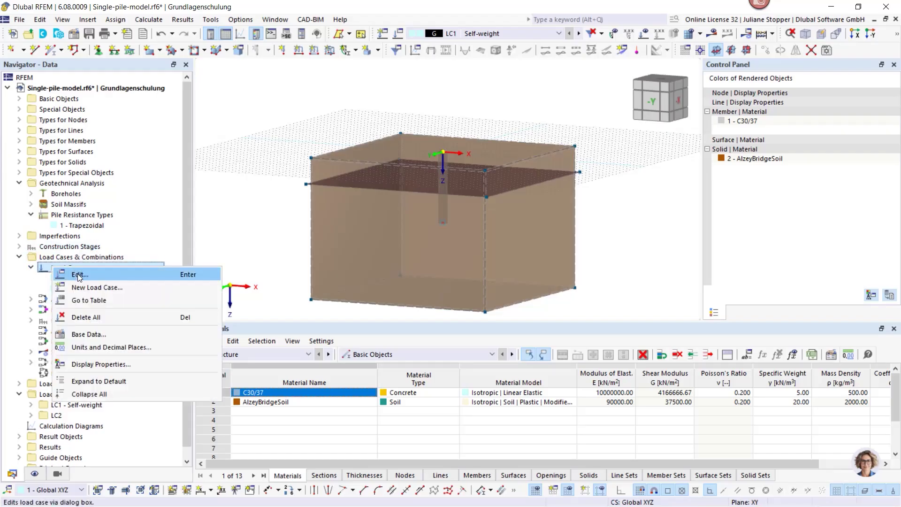
click(78, 275)
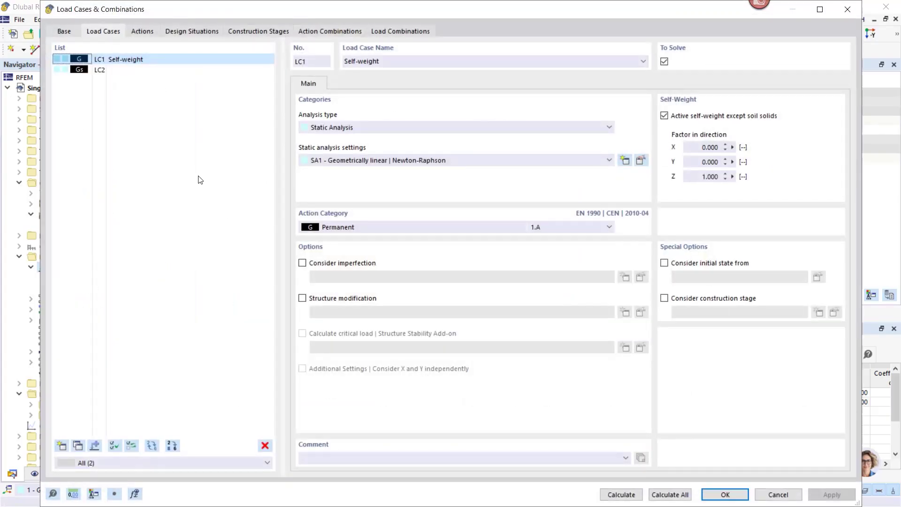
click(68, 29)
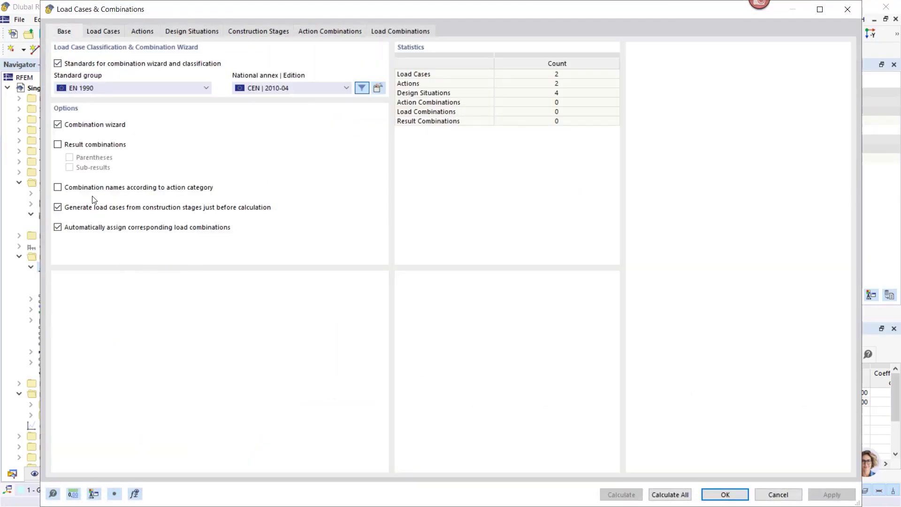
click(58, 125)
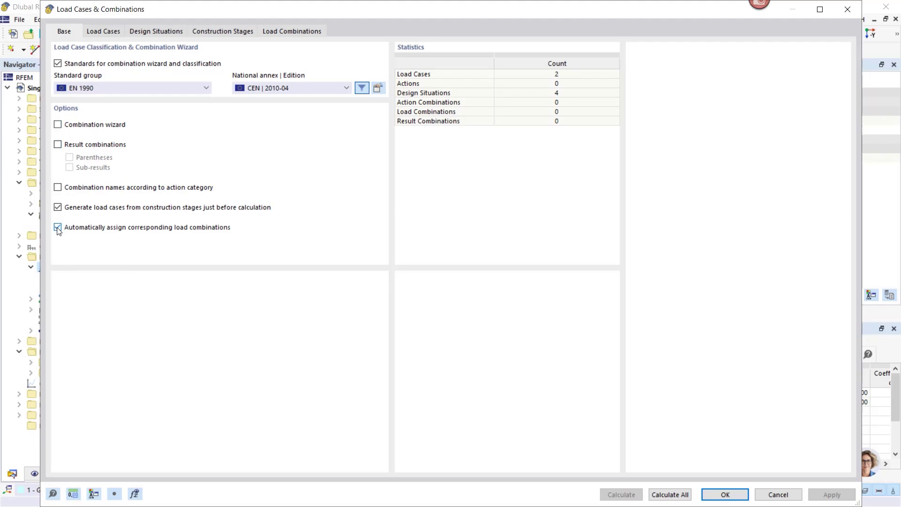
Step: Name load case LC2 "Soil self-weight" and apply the change
click(101, 31)
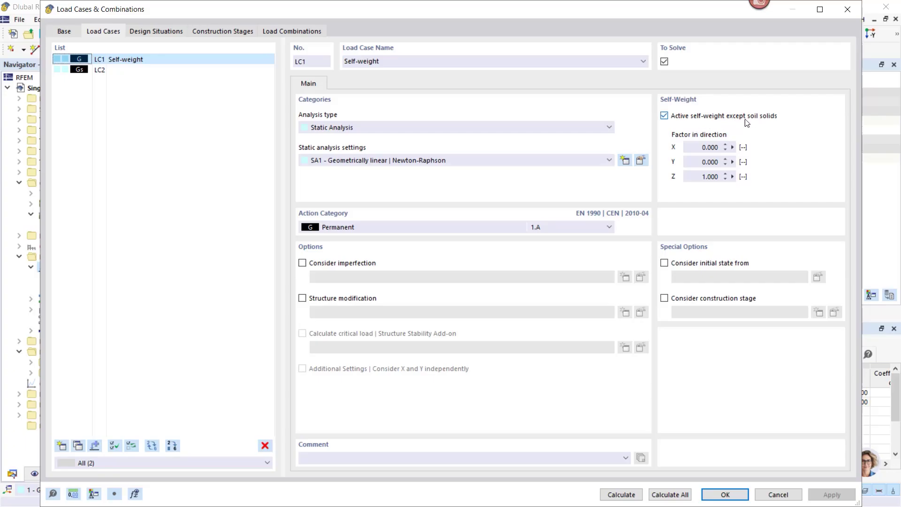
click(107, 71)
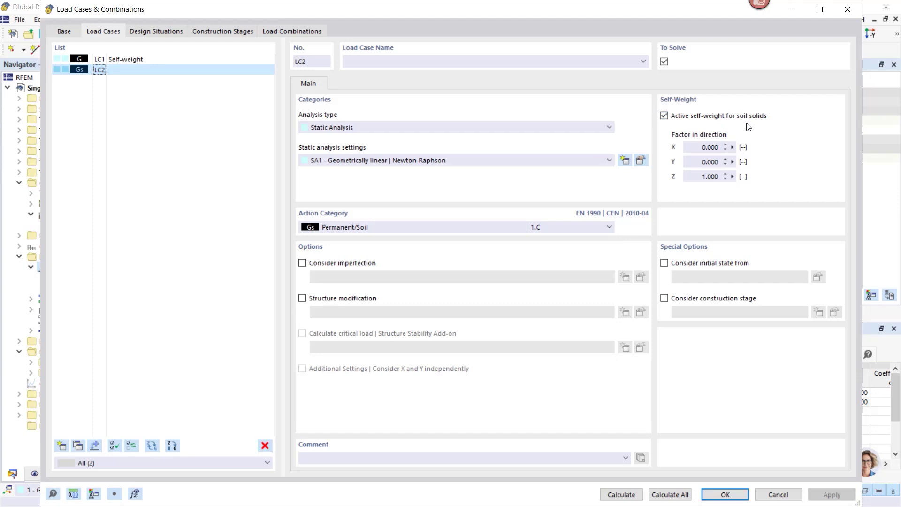
click(392, 58)
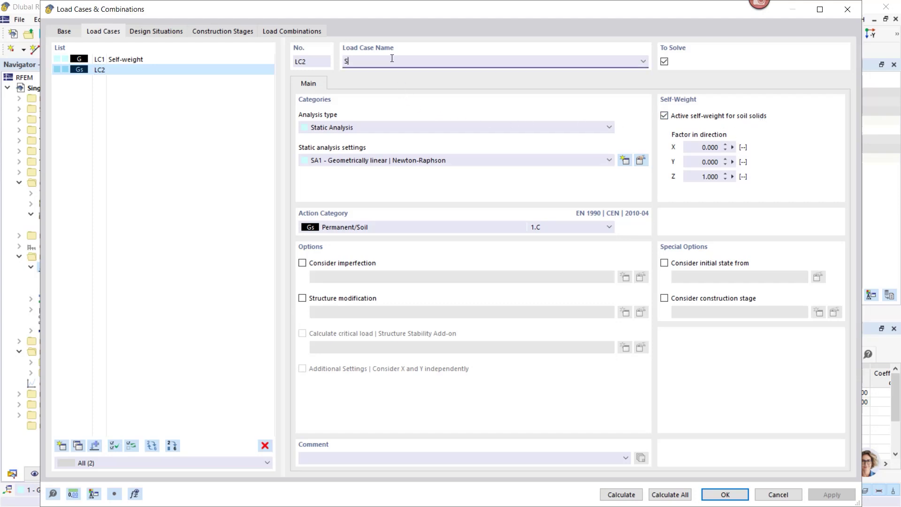
text(Soil self-weight)
click(831, 494)
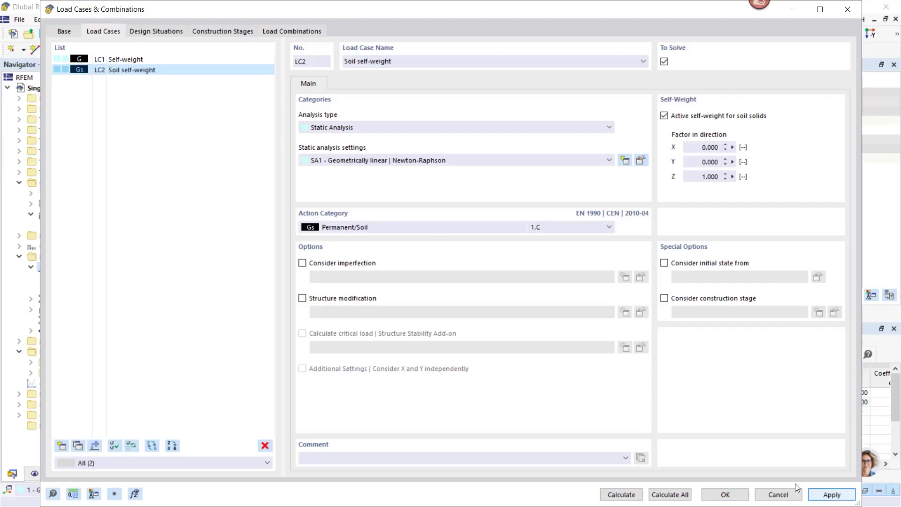
Step: Add a third load case with the action category Permanent/Imposed and name it "Loading"
click(60, 444)
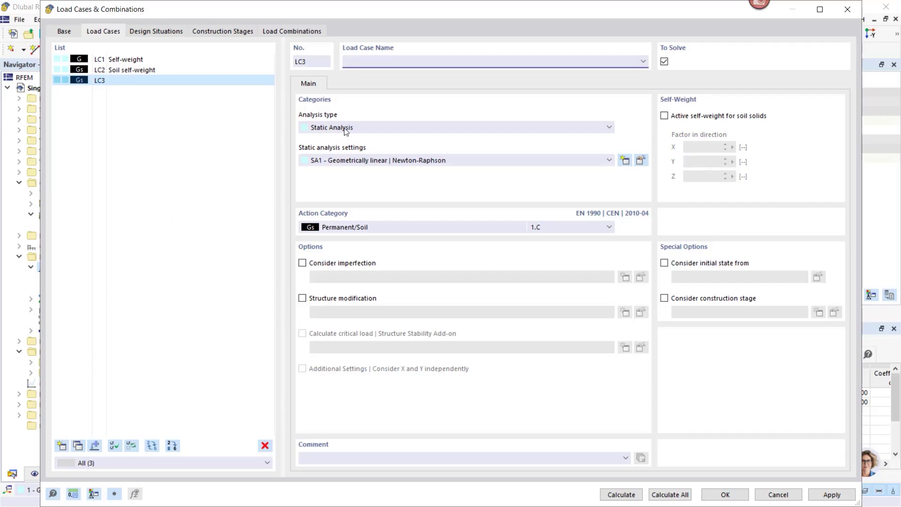
click(345, 230)
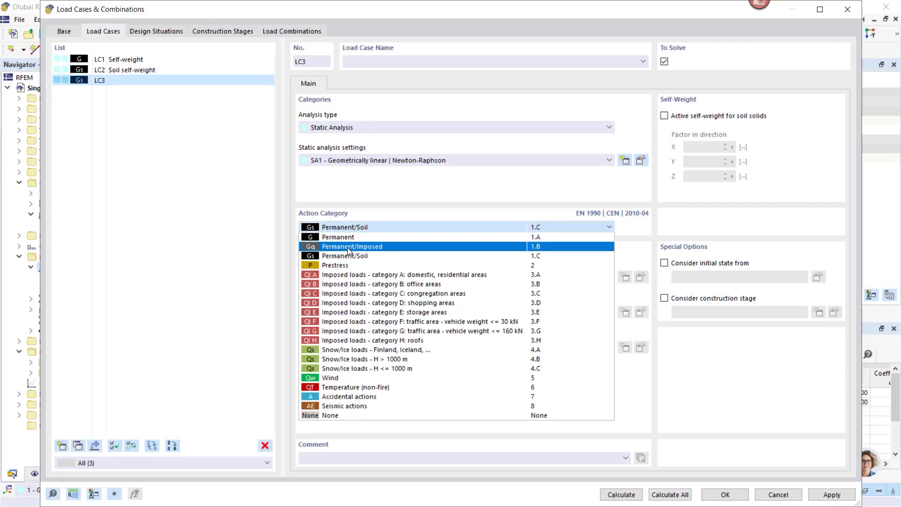
click(347, 247)
click(371, 62)
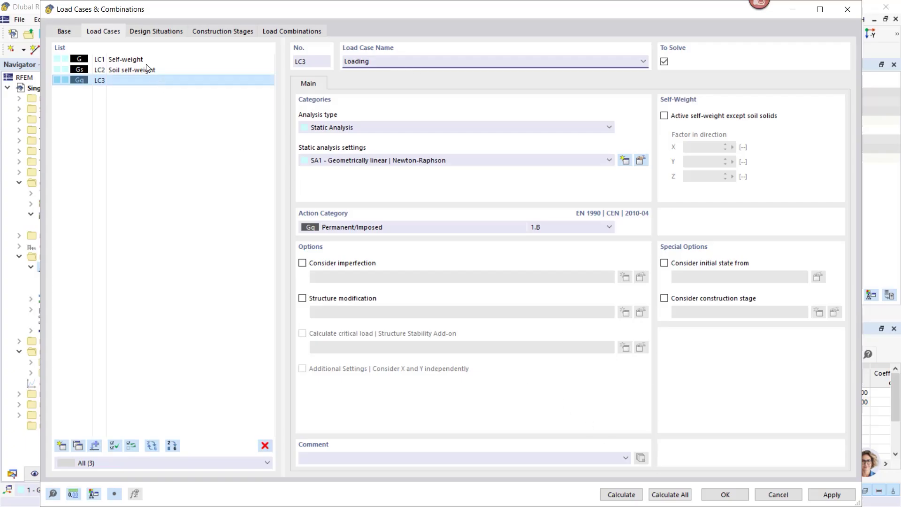
Step: Deactivate all four design situations, DS1 to DS4, together
click(142, 31)
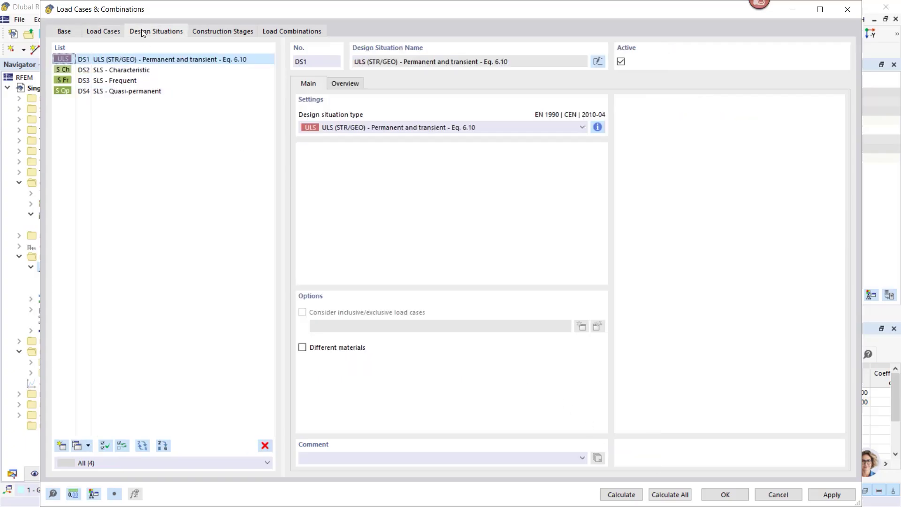
shift+click(129, 91)
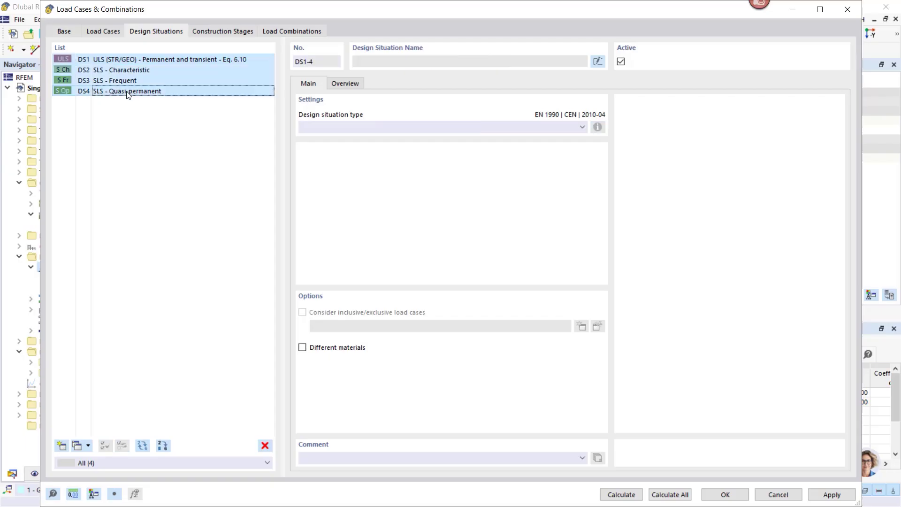
click(620, 61)
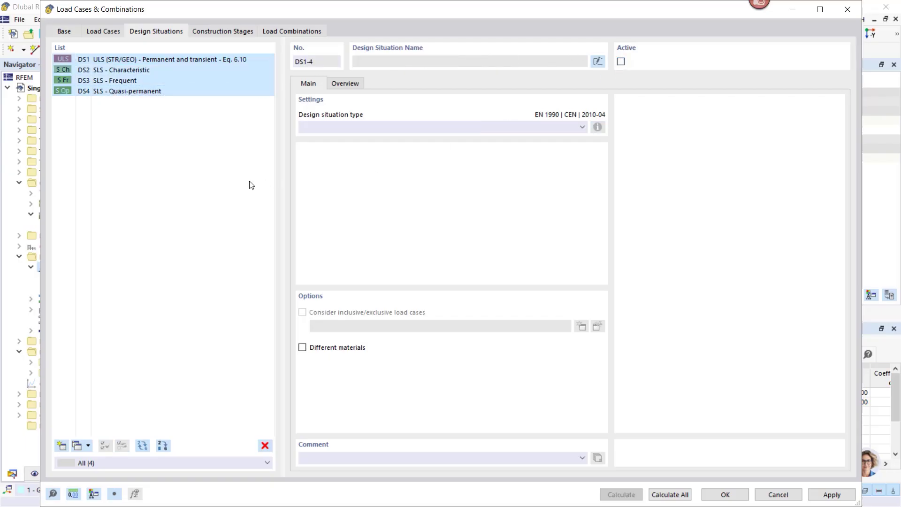
Step: Assign the soil self-weight load case LC2 to the initial-phase construction stage and apply the assignment
click(222, 31)
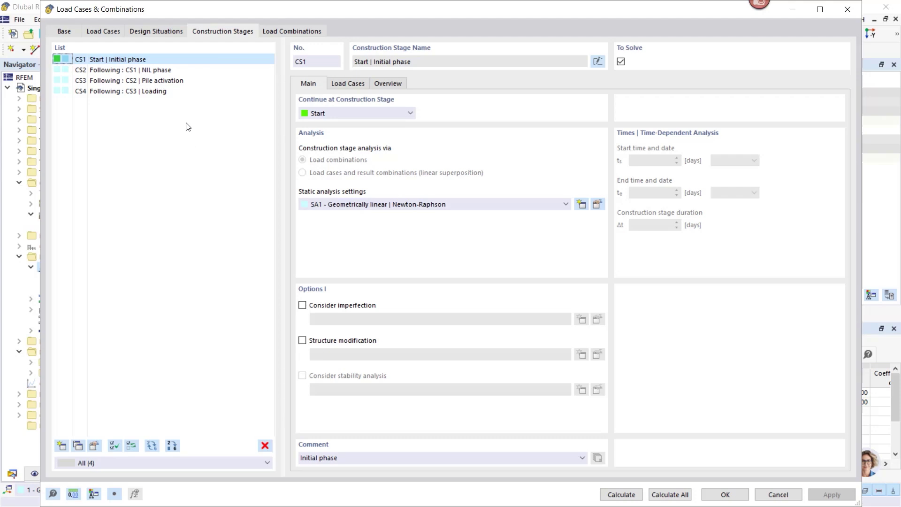
click(103, 60)
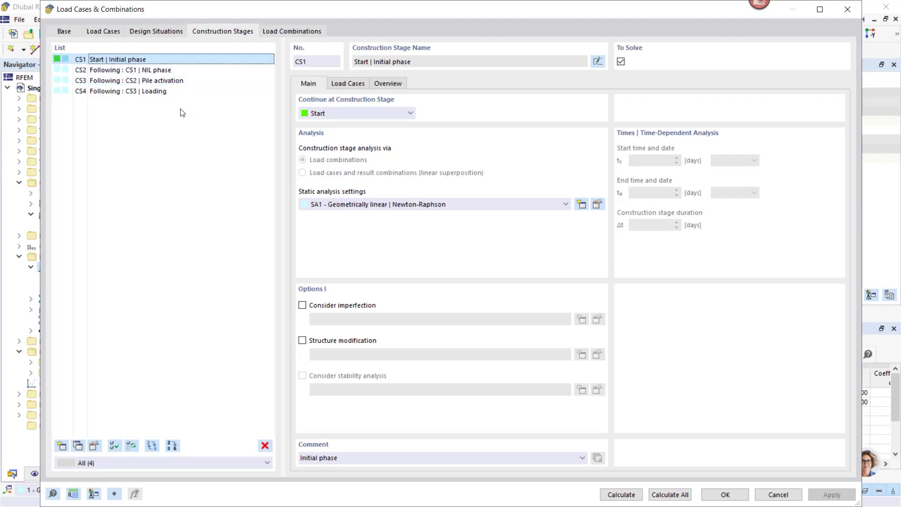
click(348, 83)
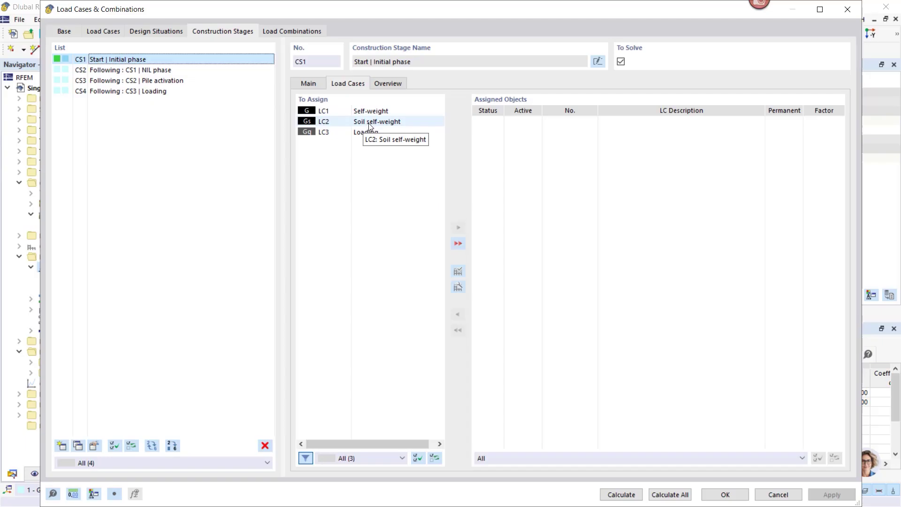
click(380, 124)
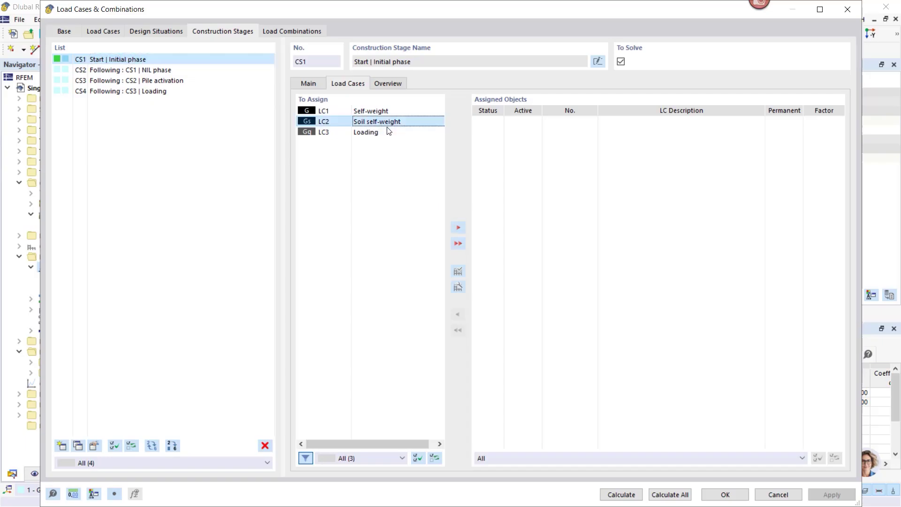
click(457, 227)
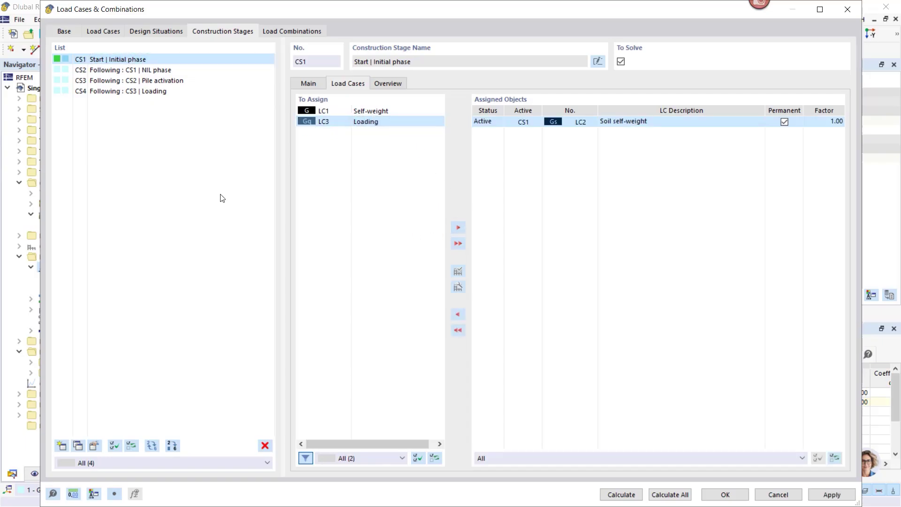
click(831, 494)
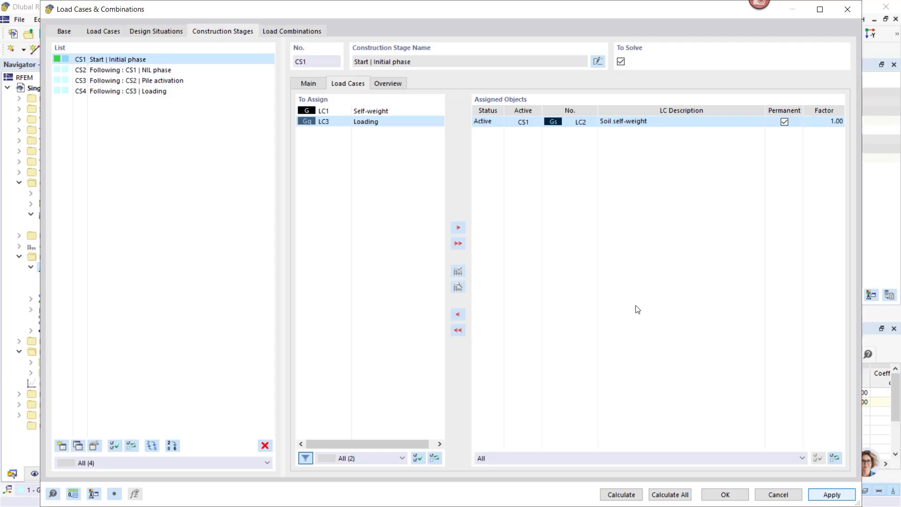
Step: Add a new structure modification to the initial-phase construction stage CS1 that deactivates the material nonlinearity models
click(308, 83)
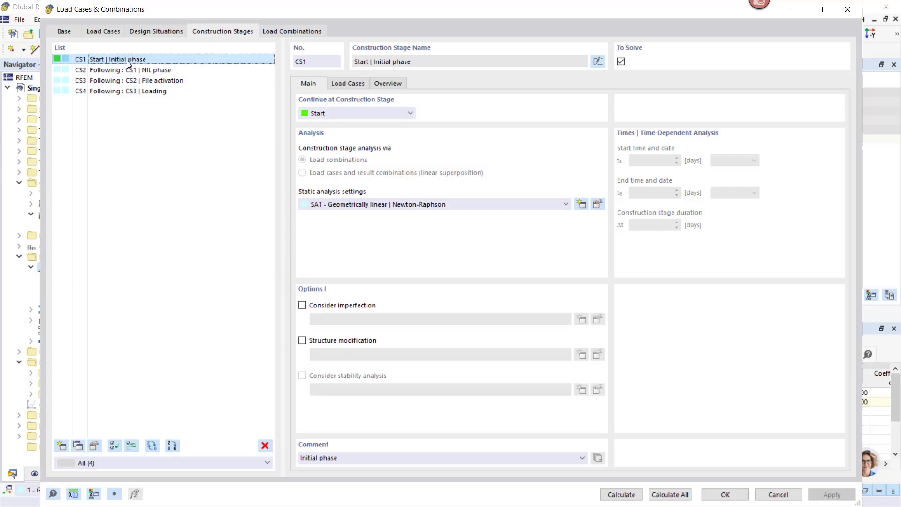
click(302, 341)
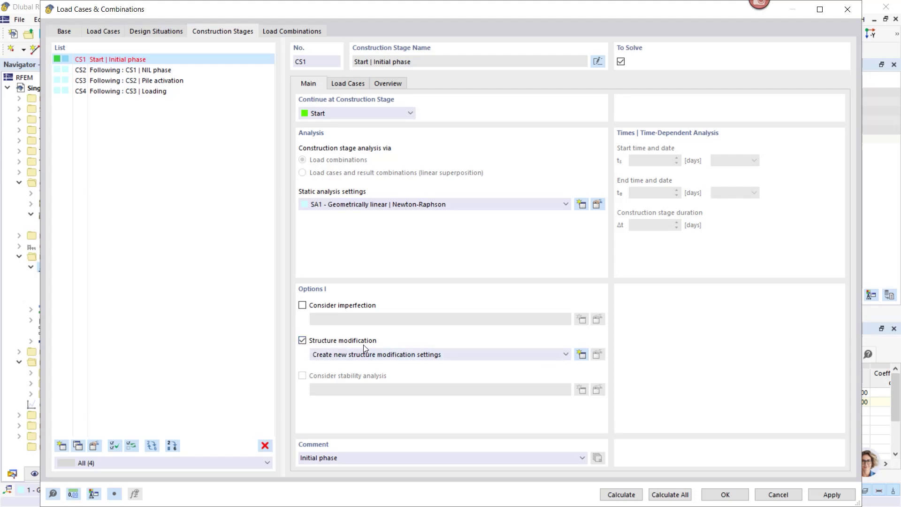
click(581, 354)
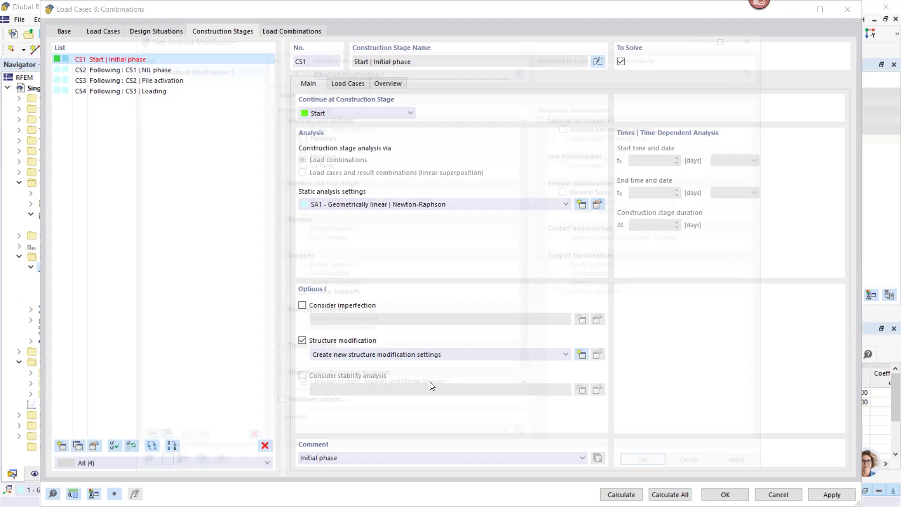
click(299, 390)
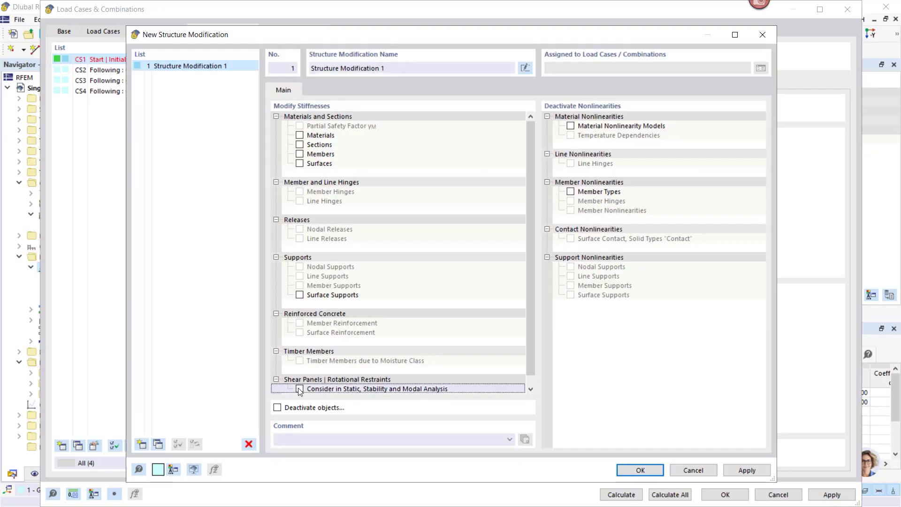
click(570, 126)
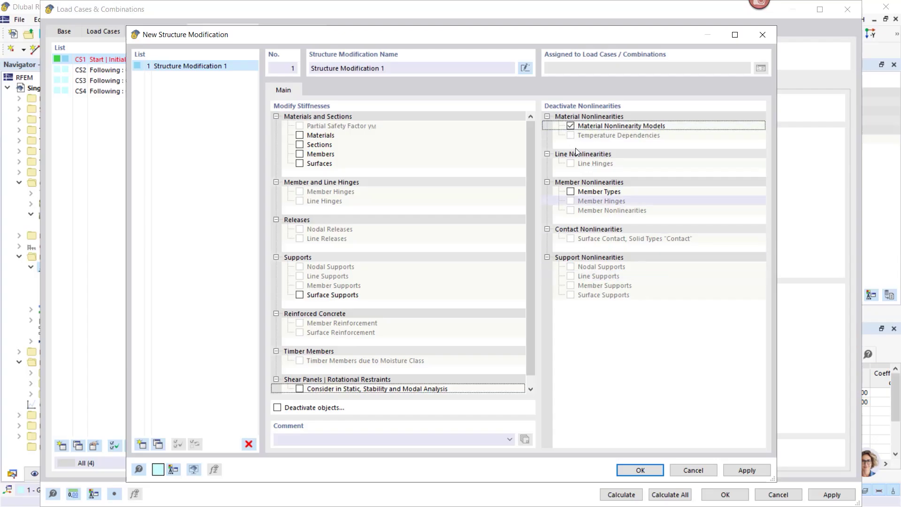
Step: Comment the structure modification as "Linearized material behavior" and confirm it for the initial phase
click(400, 441)
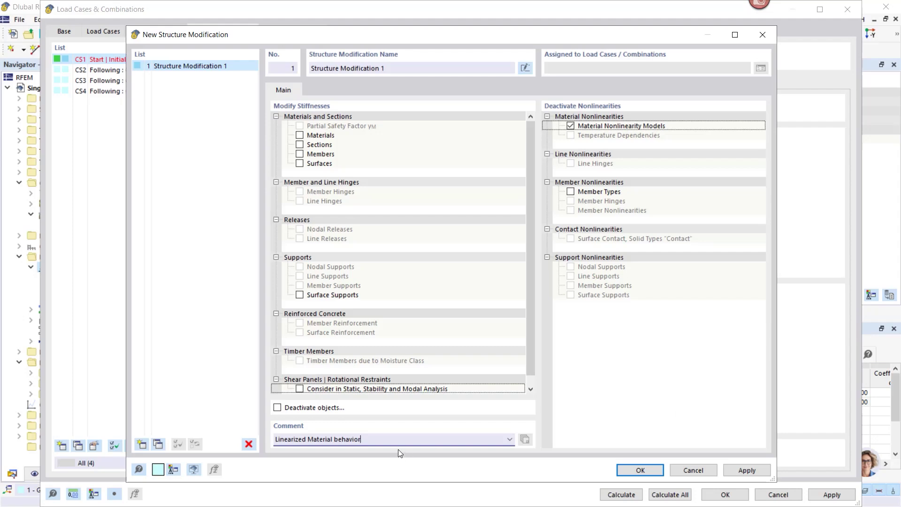
drag(315, 436, 309, 439)
text(m)
click(631, 470)
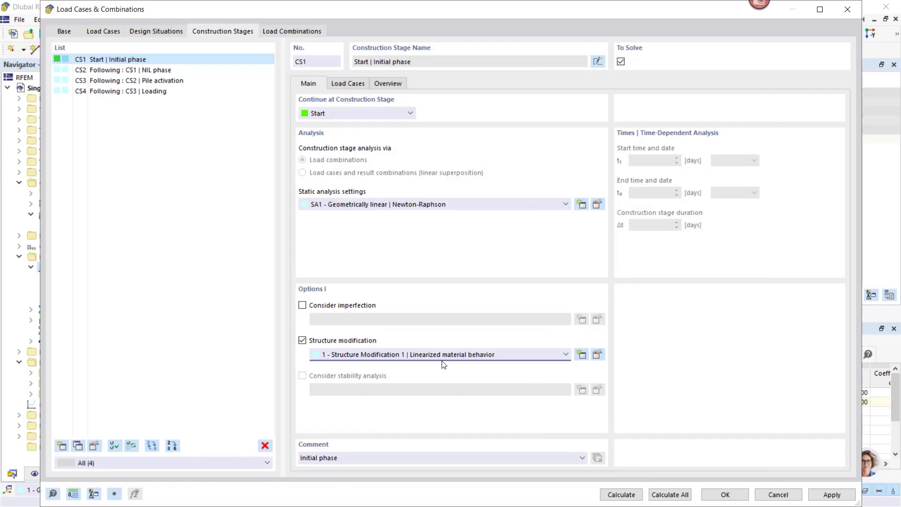
click(161, 295)
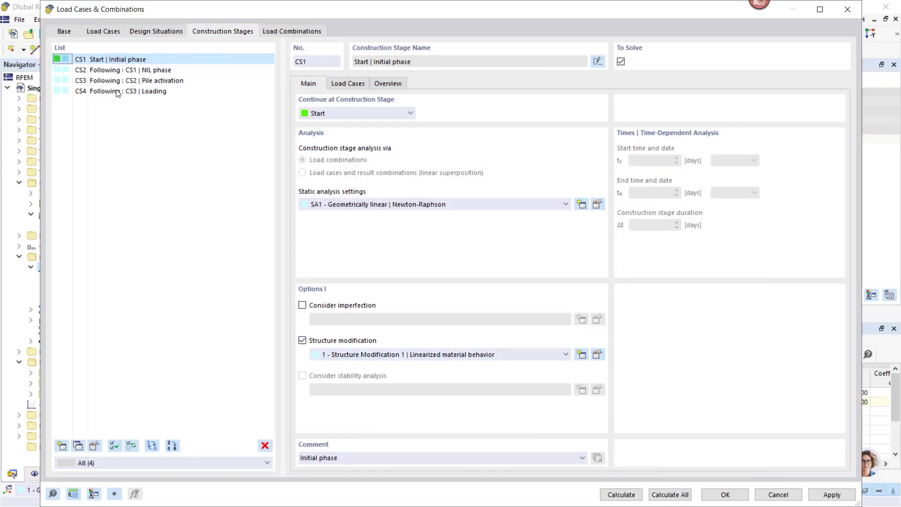
Step: Assign the self-weight load case LC1 to the pile activation construction stage CS3
click(111, 71)
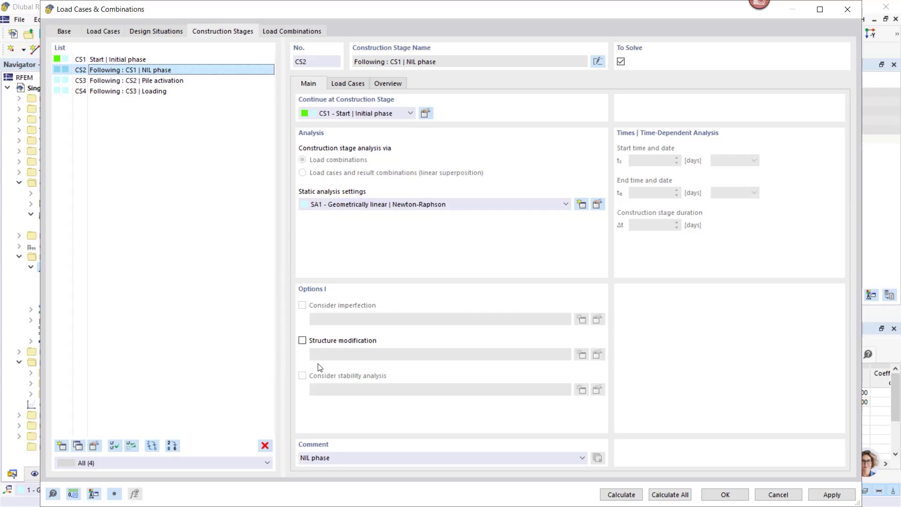
click(347, 84)
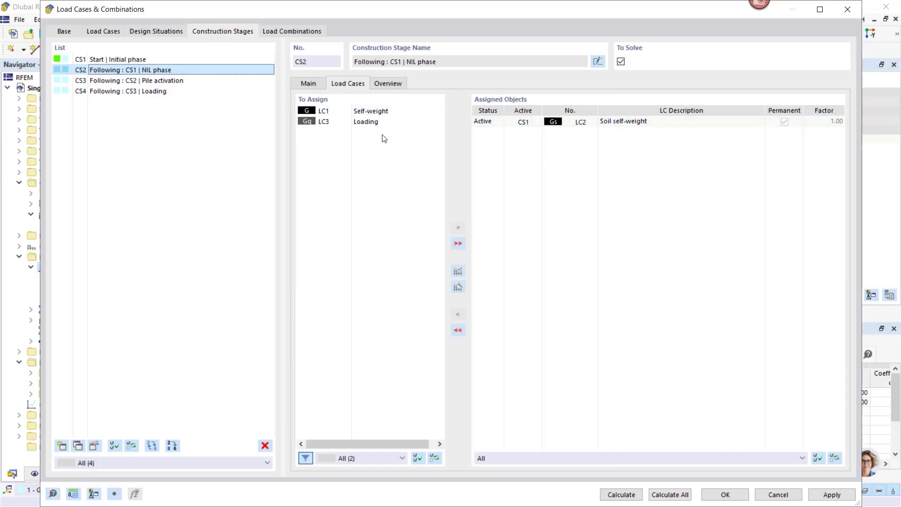
click(131, 81)
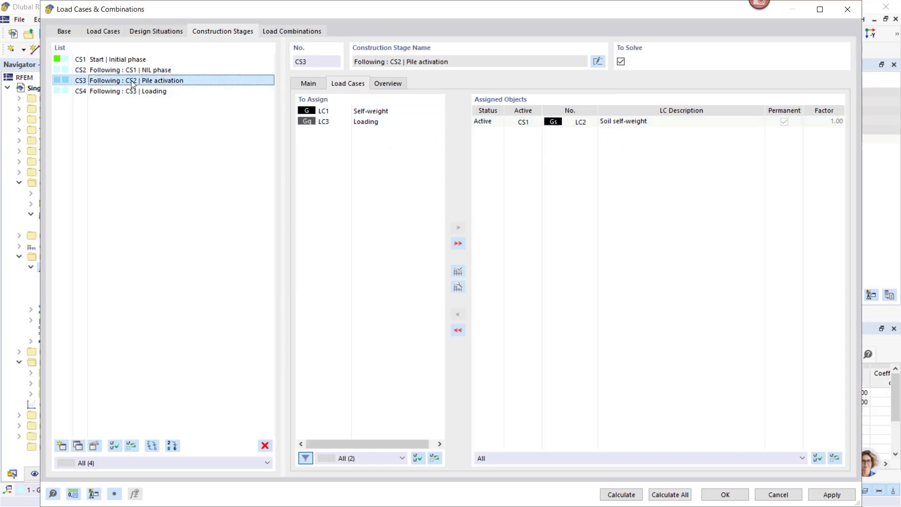
click(309, 83)
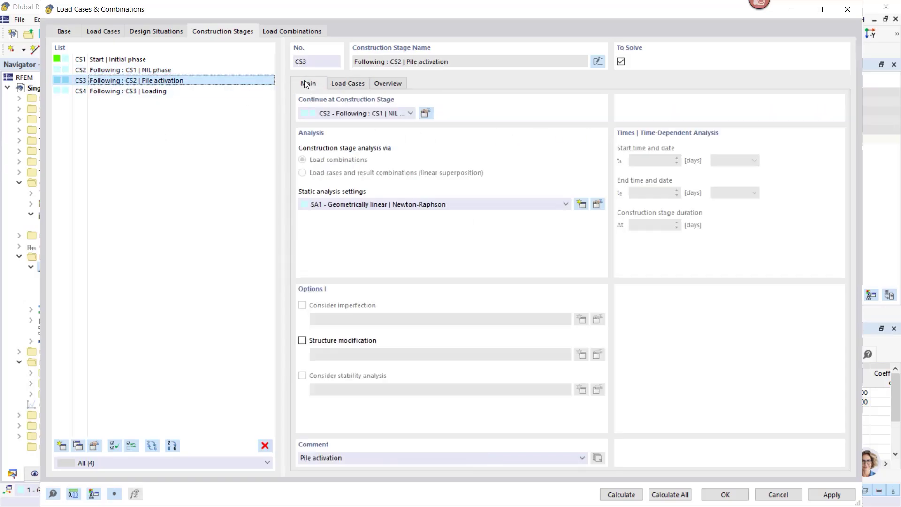
click(353, 85)
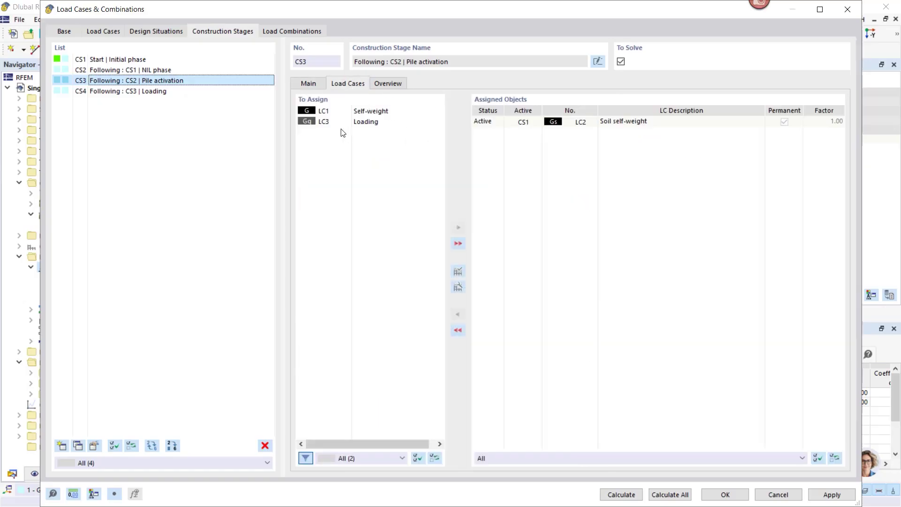
click(364, 111)
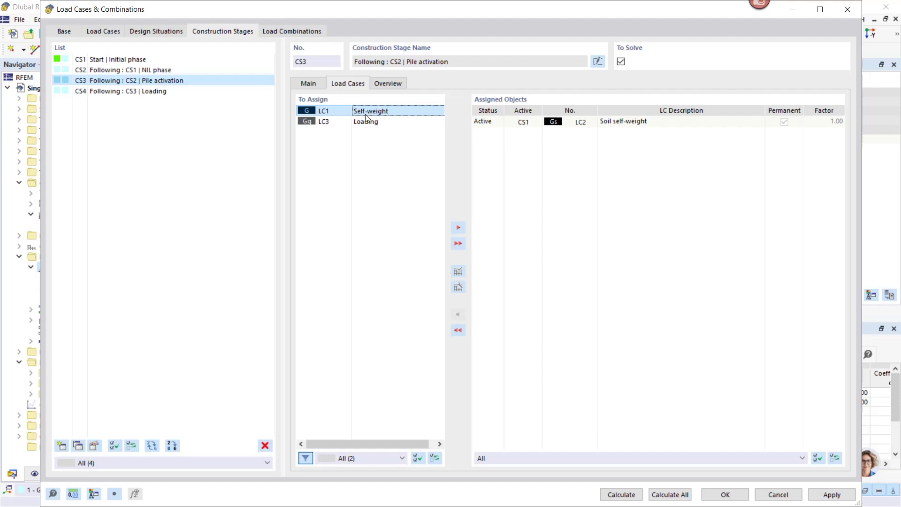
click(458, 228)
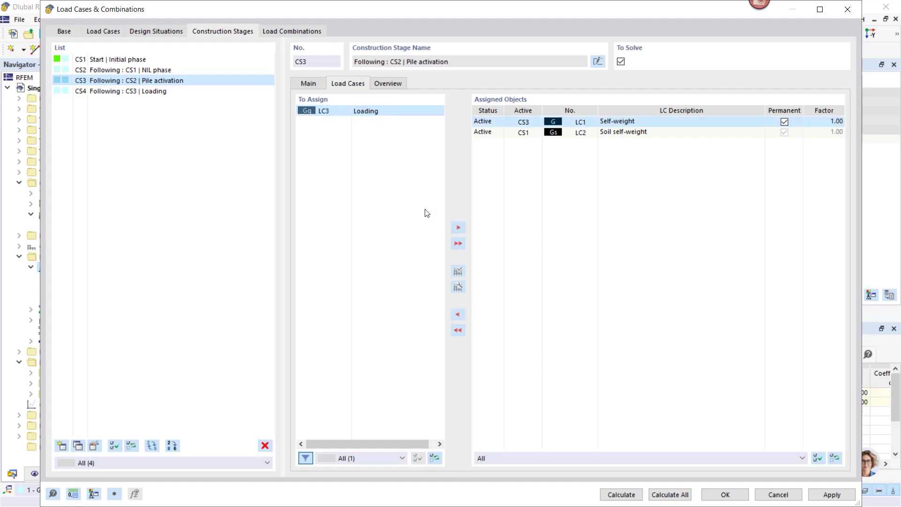
Step: Create new geometrically linear Newton-Raphson static analysis settings SA4 from stage CS3 with equilibrium for the undeformed structure enabled
click(309, 83)
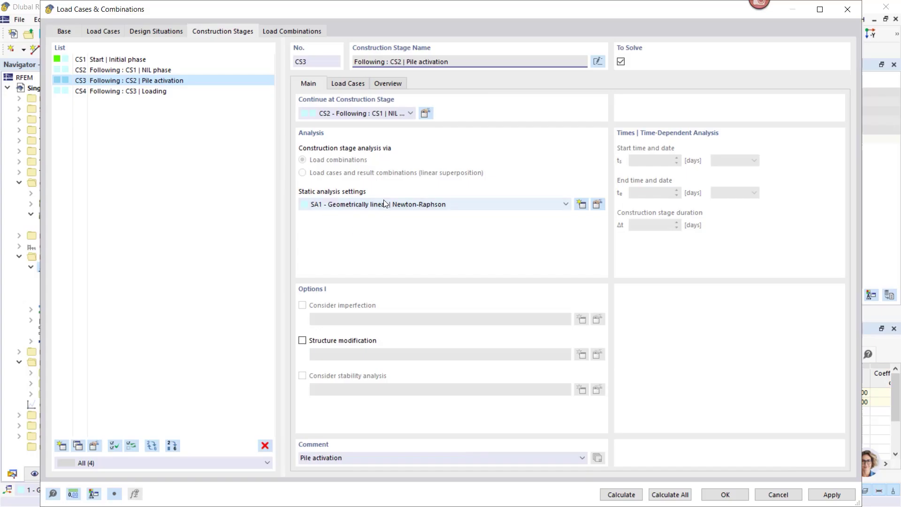
click(597, 205)
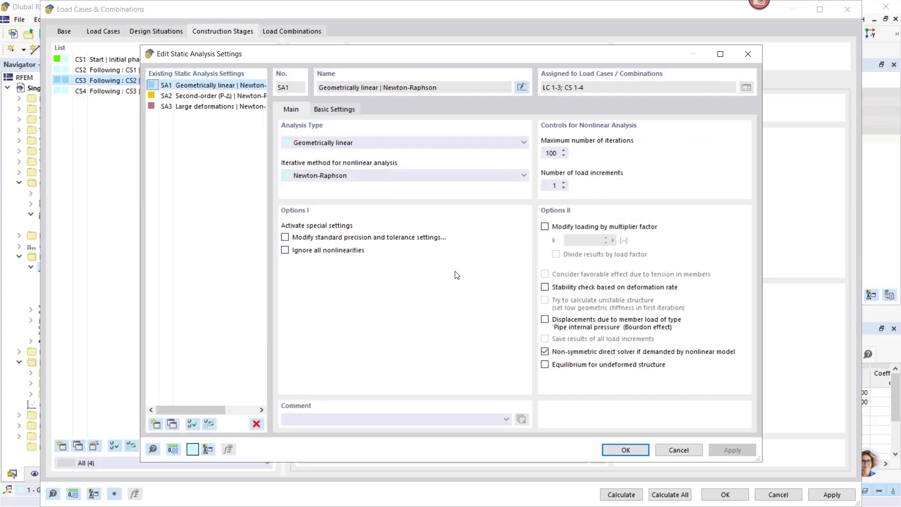
click(545, 366)
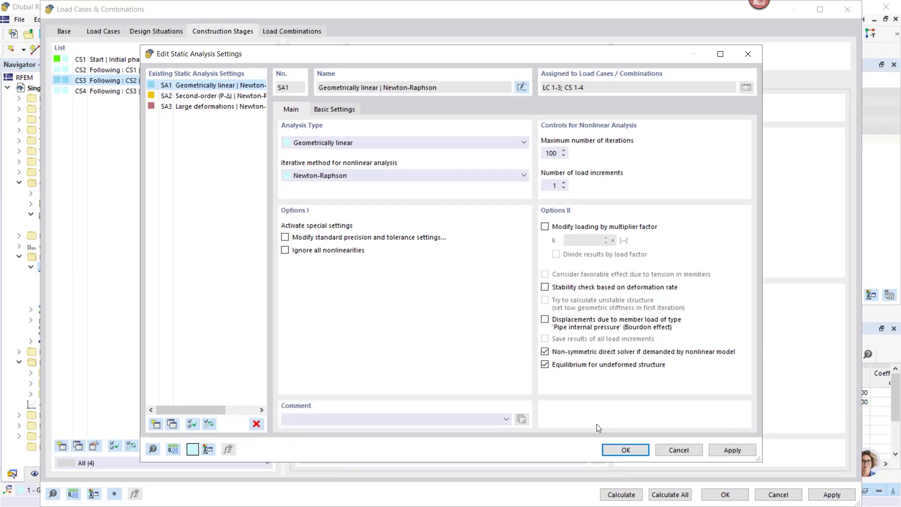
click(544, 364)
click(156, 424)
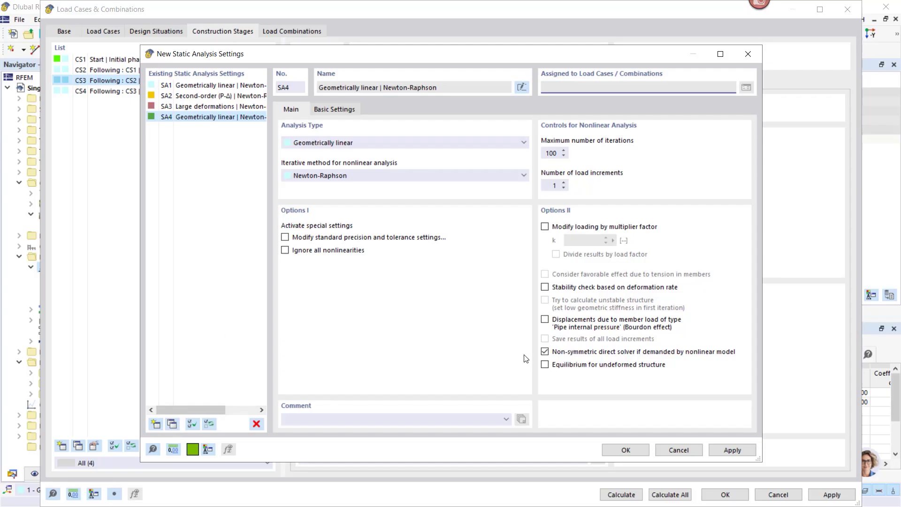
click(545, 364)
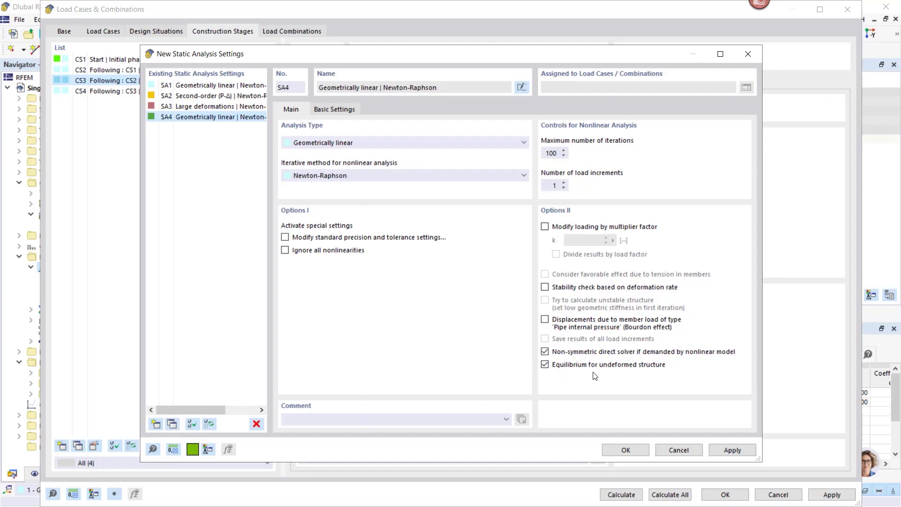
Step: Set SA4 to 4 load increments with results of all increments saved, and use it for the pile activation stage CS3
click(563, 182)
click(564, 183)
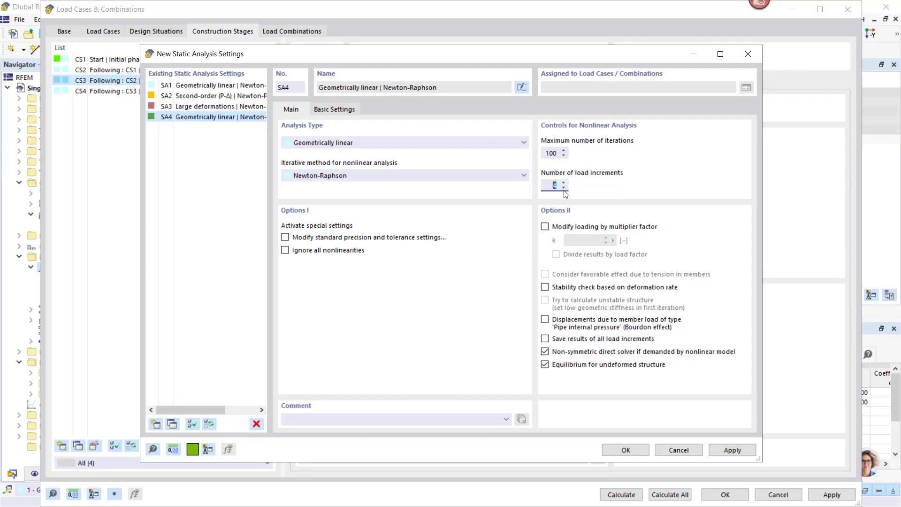
click(544, 338)
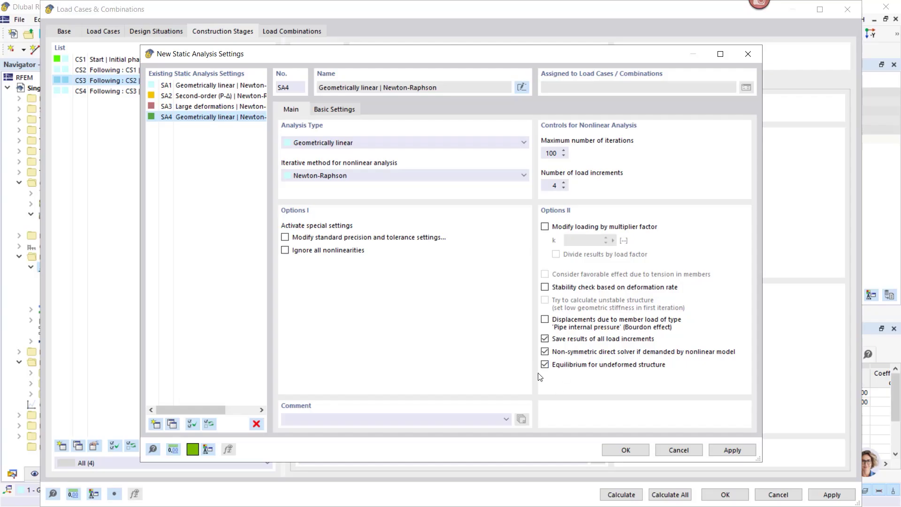
click(625, 450)
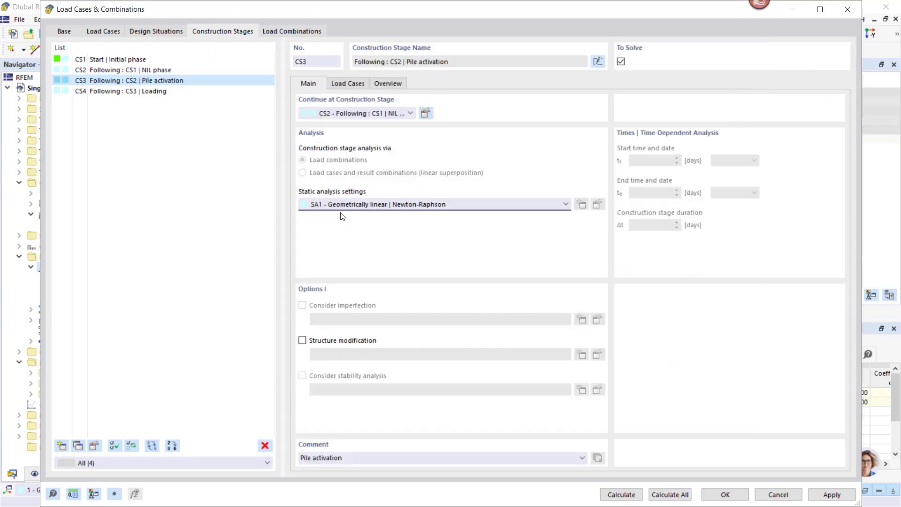
click(340, 204)
click(336, 224)
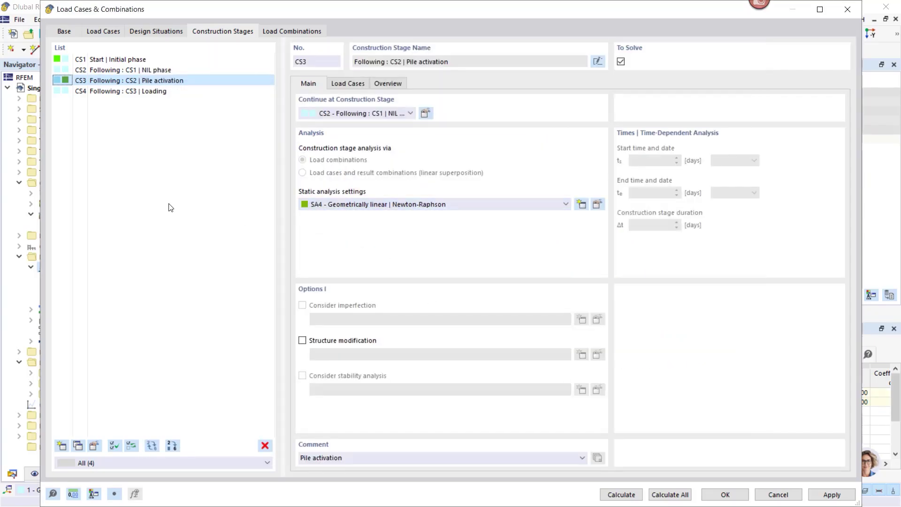
Step: Copy static analysis settings SA1 as SA5 with 20 load increments and all increment results saved, and use it for the loading stage CS4
click(92, 95)
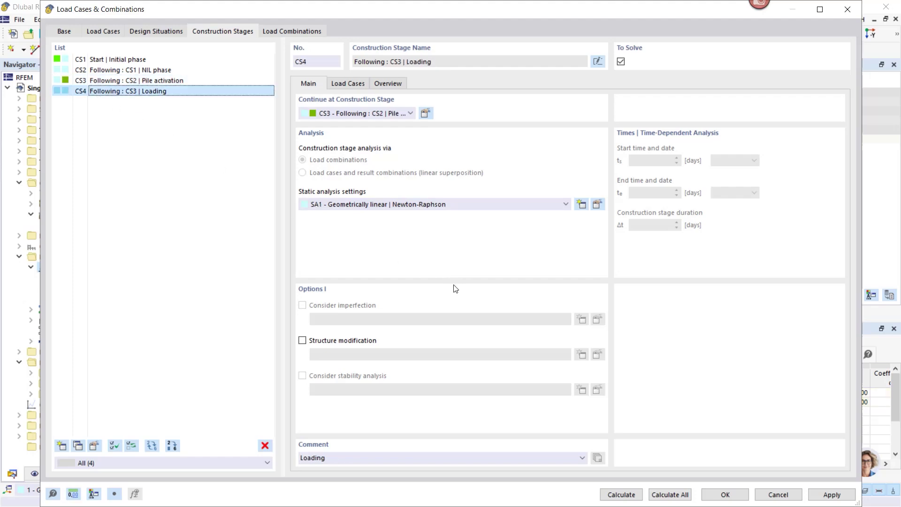
click(597, 205)
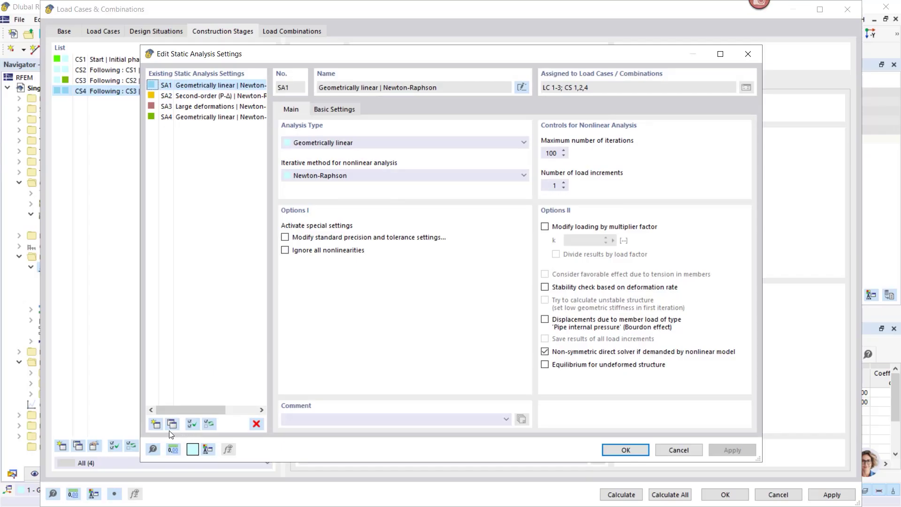
click(172, 423)
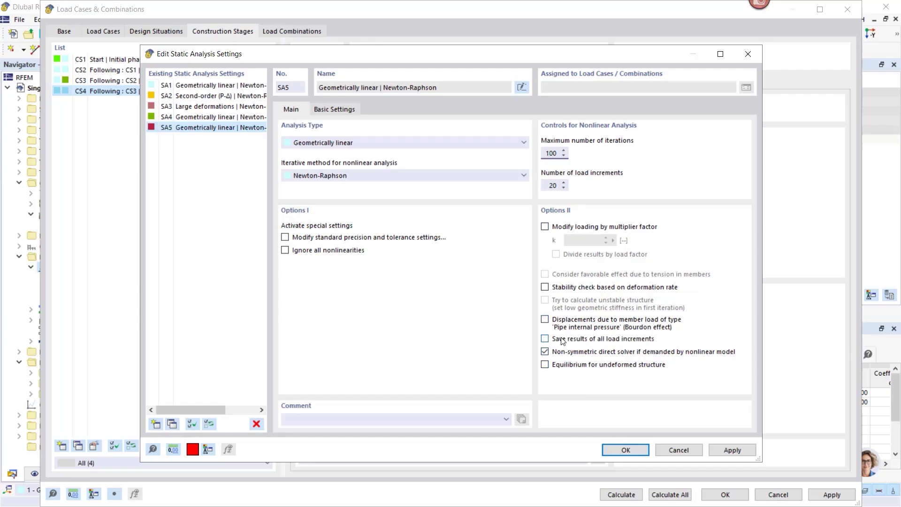
click(545, 339)
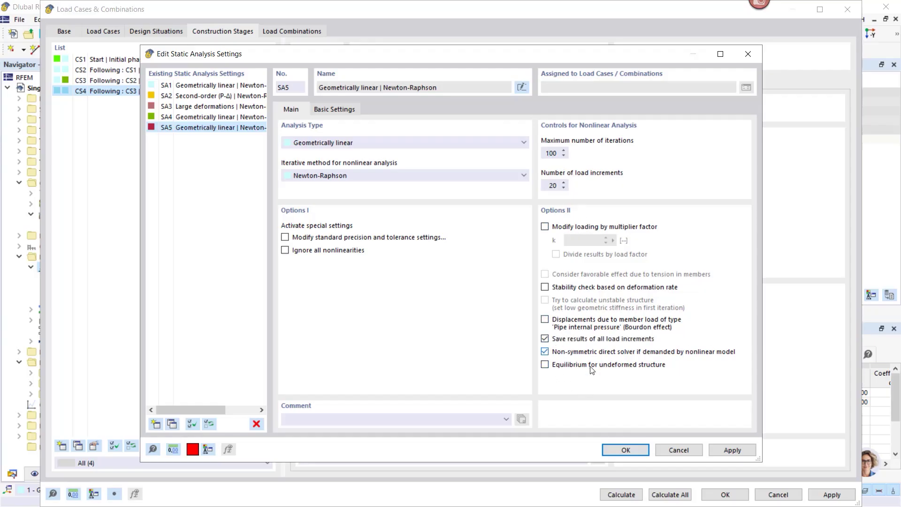
click(627, 452)
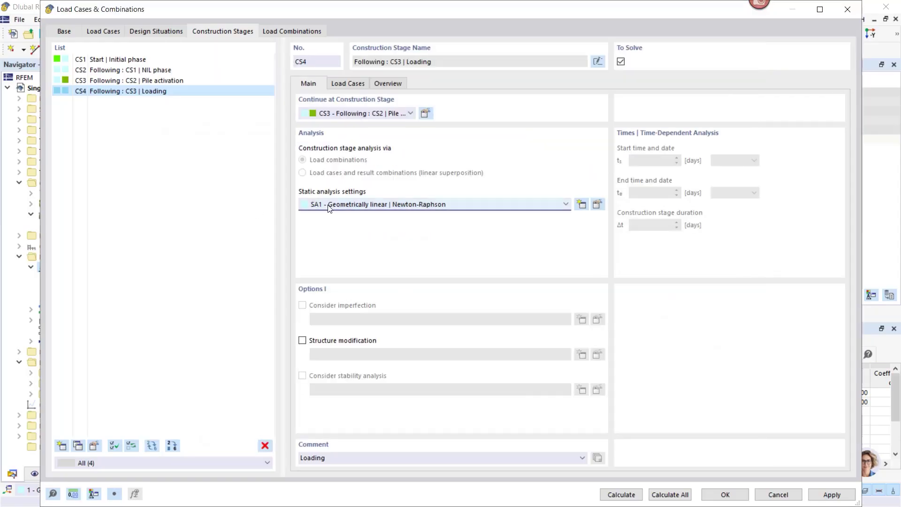
click(328, 204)
click(332, 233)
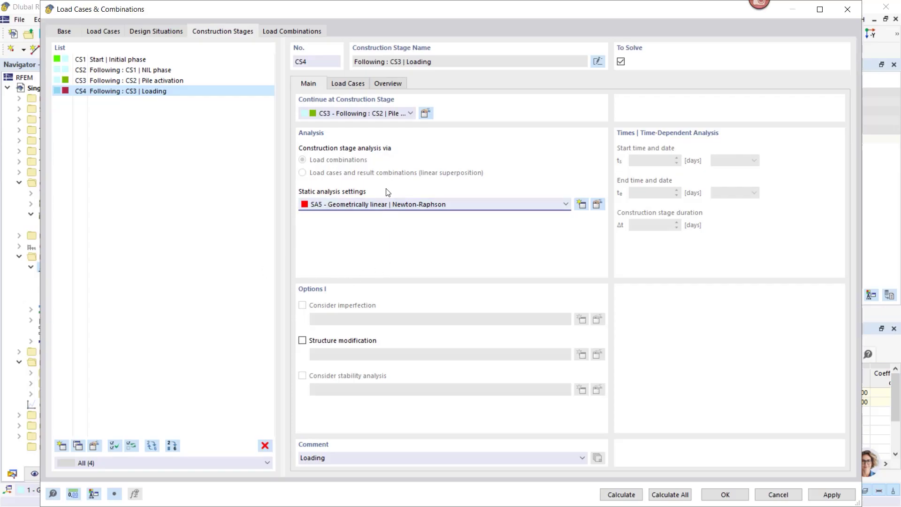
Step: Assign load case LC3 Loading to construction stage CS4 as permanent and confirm the load cases and combinations settings
click(346, 85)
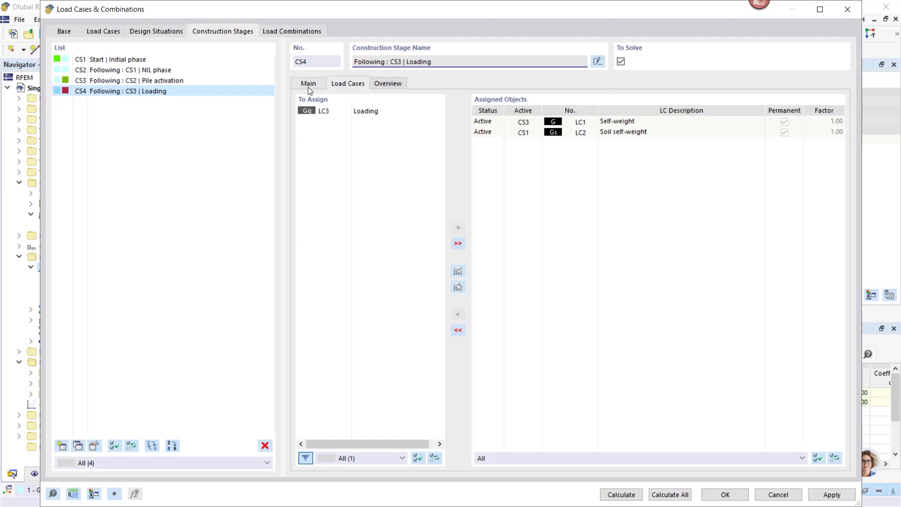
click(365, 111)
click(458, 227)
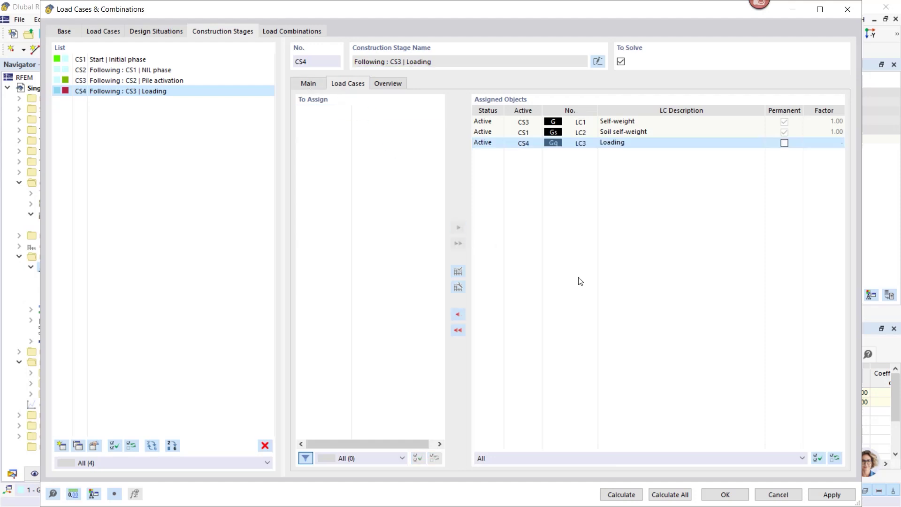
click(784, 142)
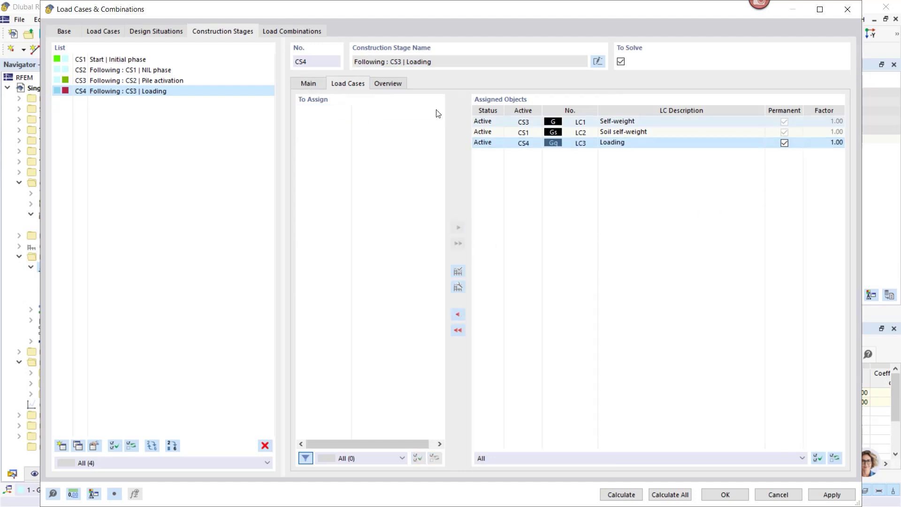
click(305, 84)
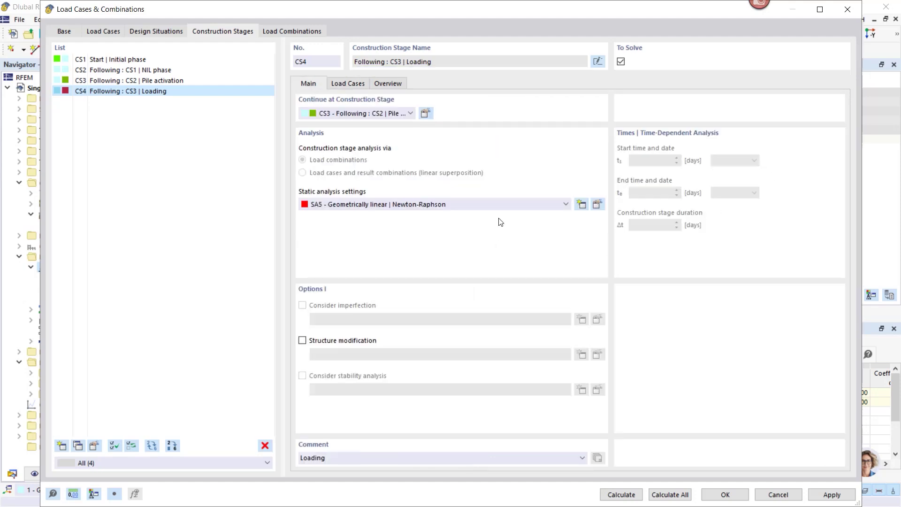
click(725, 495)
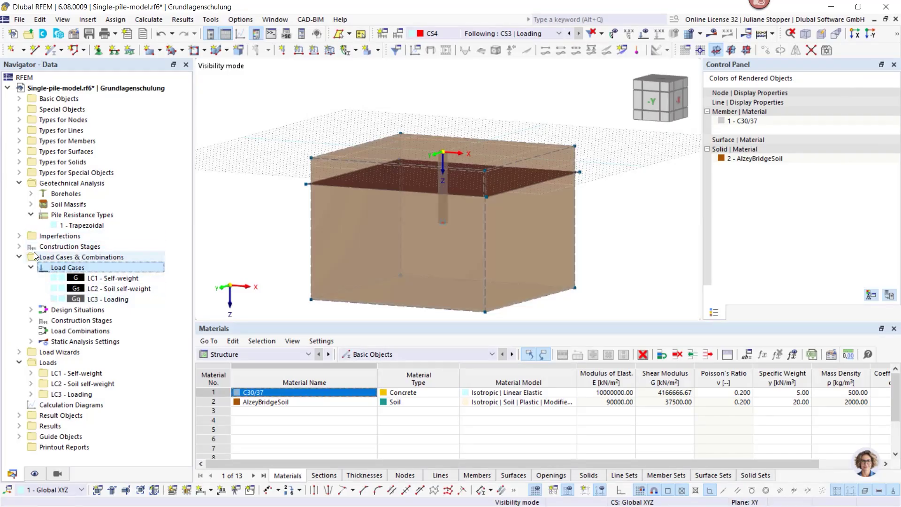
Step: Create a nodal force in load case LC3 Loading and assign it to the pile head node 13
click(18, 184)
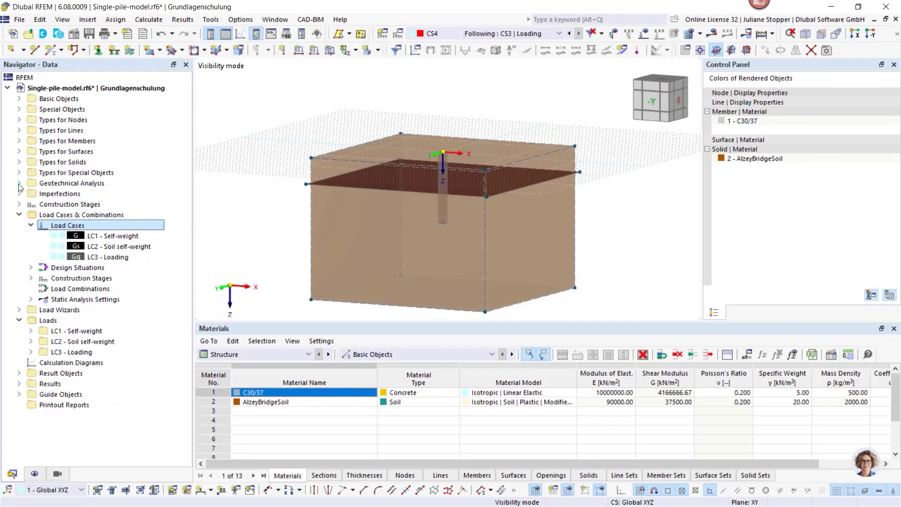
click(19, 215)
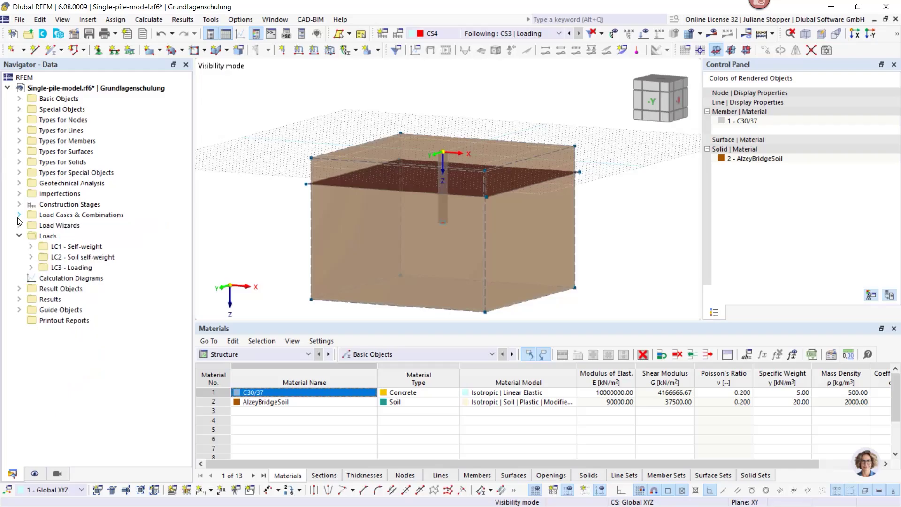
click(49, 237)
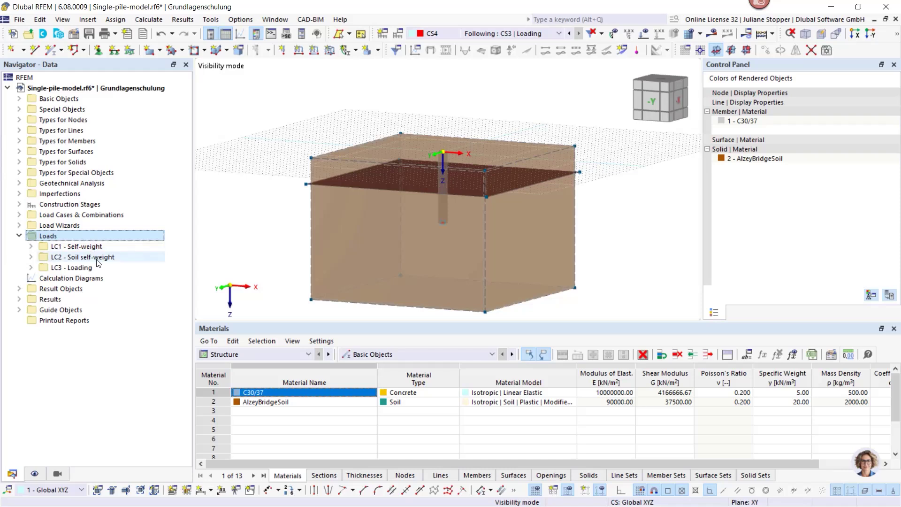
click(31, 267)
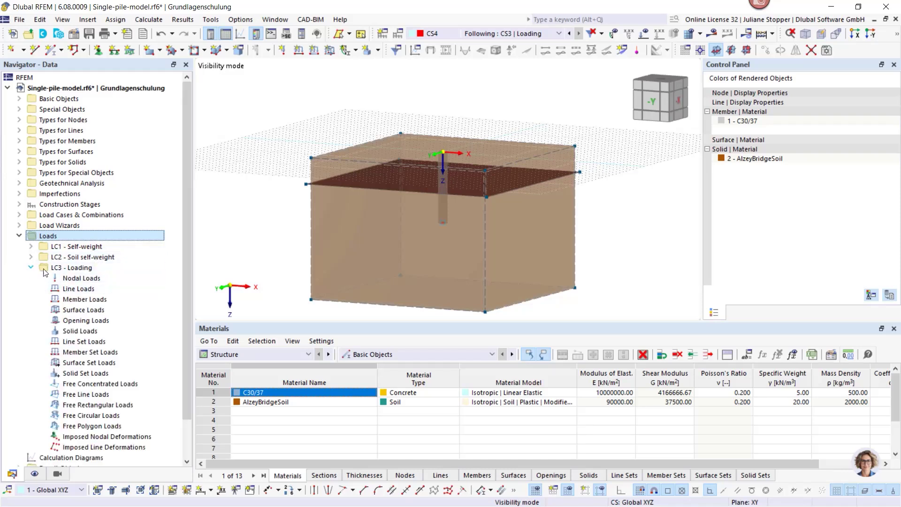
right_click(87, 280)
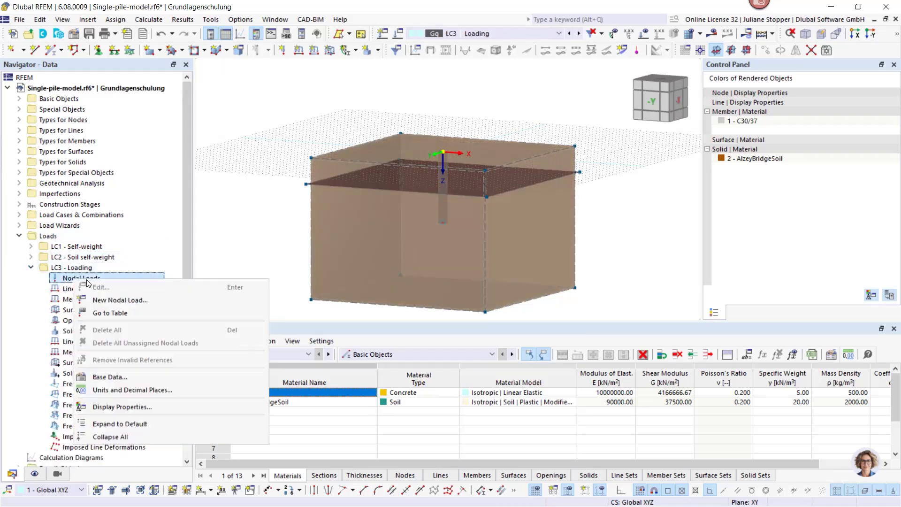
click(101, 299)
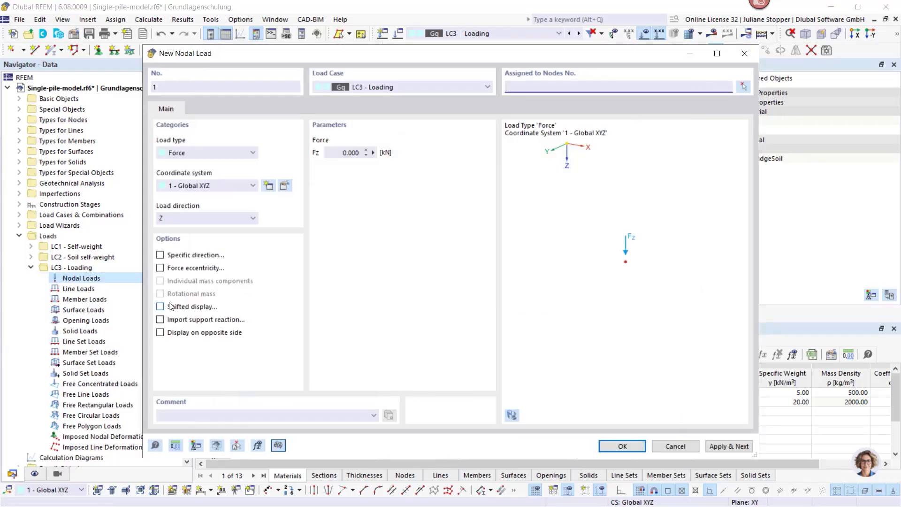
click(743, 86)
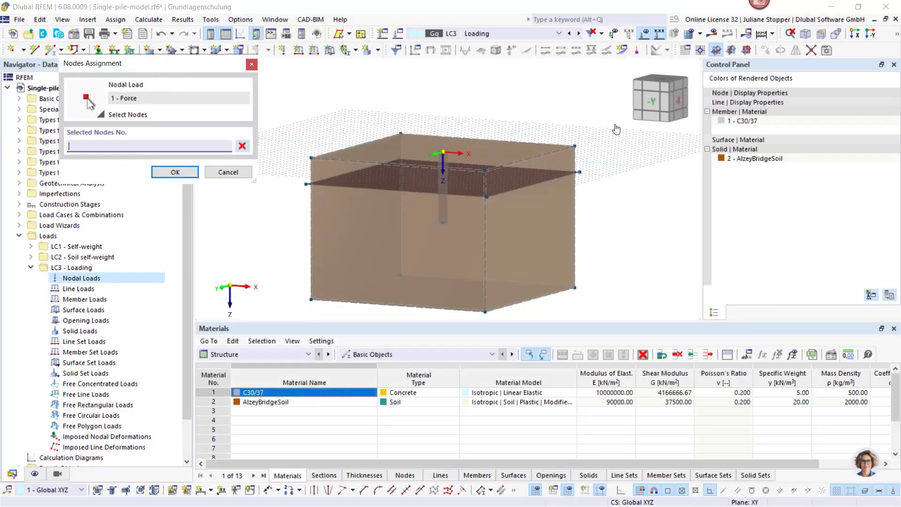
click(448, 153)
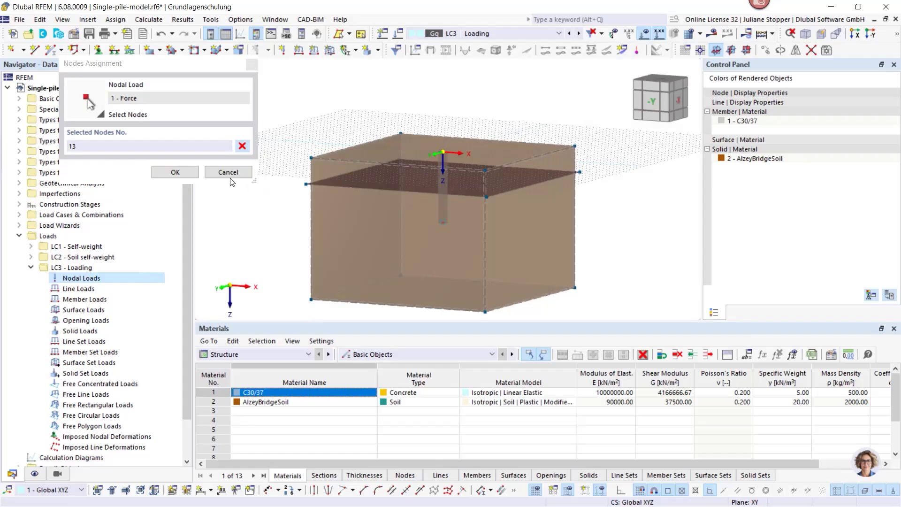
click(175, 172)
Step: Set the nodal force Fz to 3500 kN, confirm the load and save the model
click(339, 154)
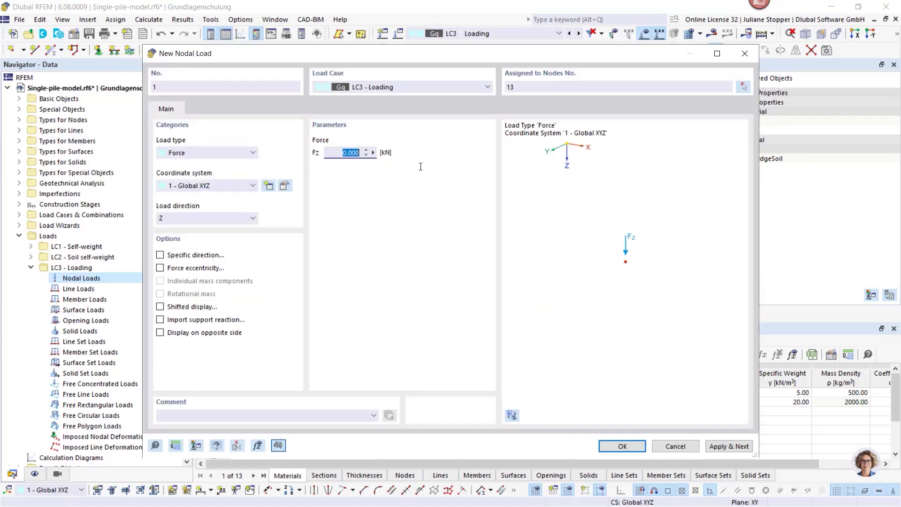
text(3500)
click(617, 448)
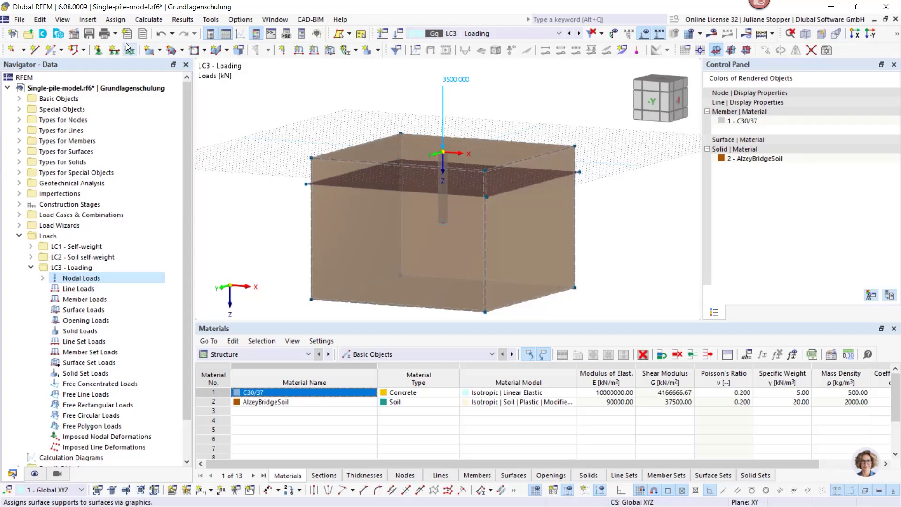
click(89, 33)
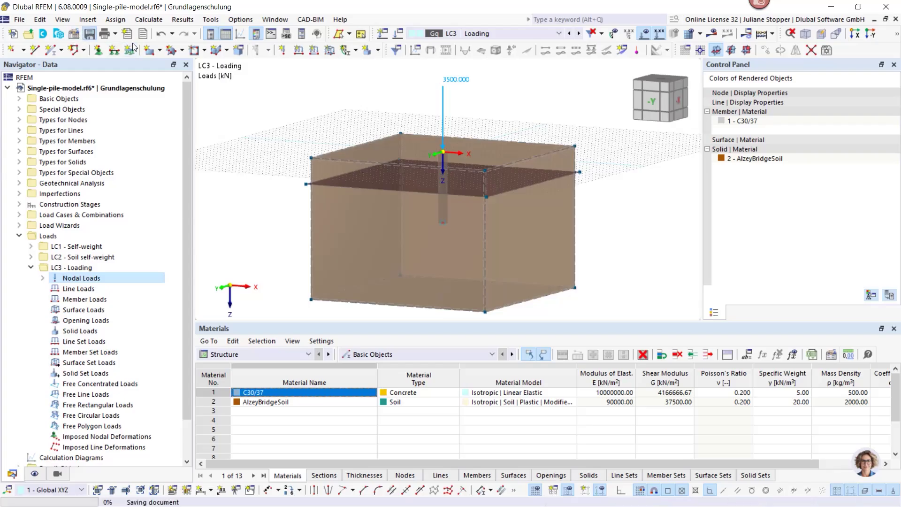
Step: Review the model's active objects and loads in construction stages CS1 through CS4 in sequence
click(531, 33)
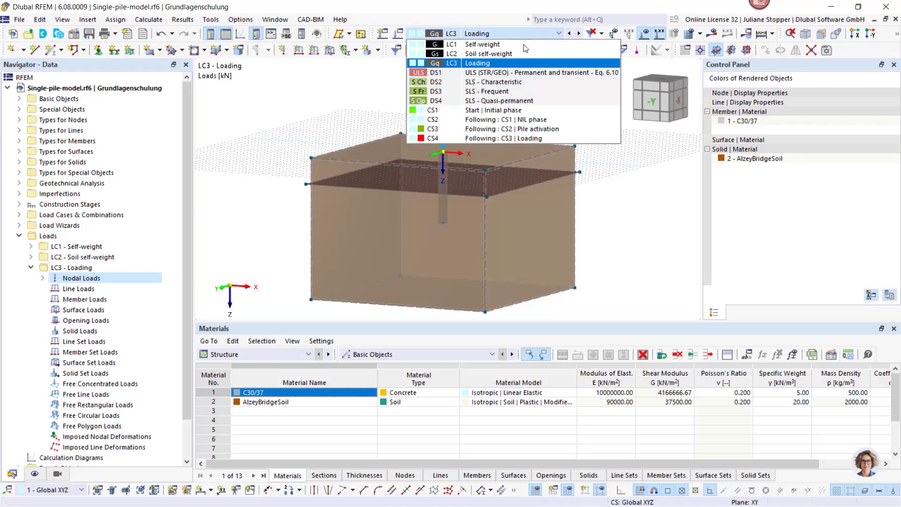
click(518, 112)
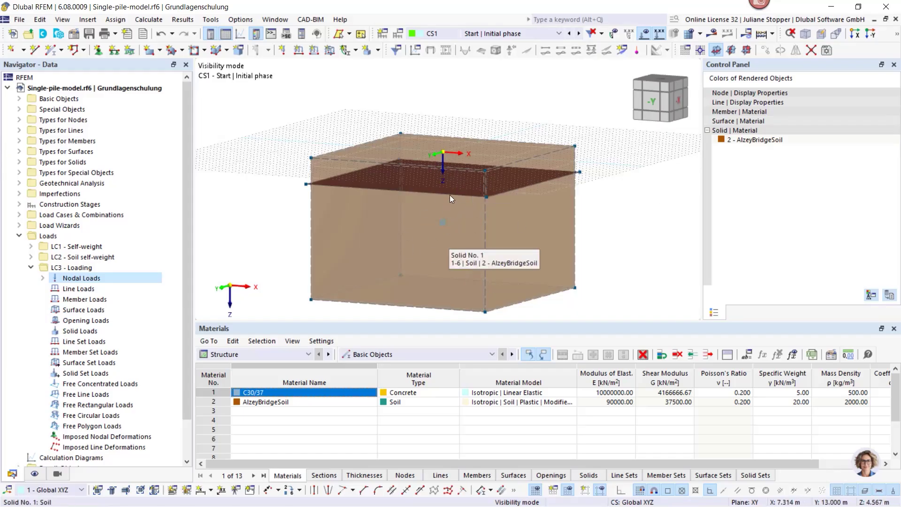
click(579, 34)
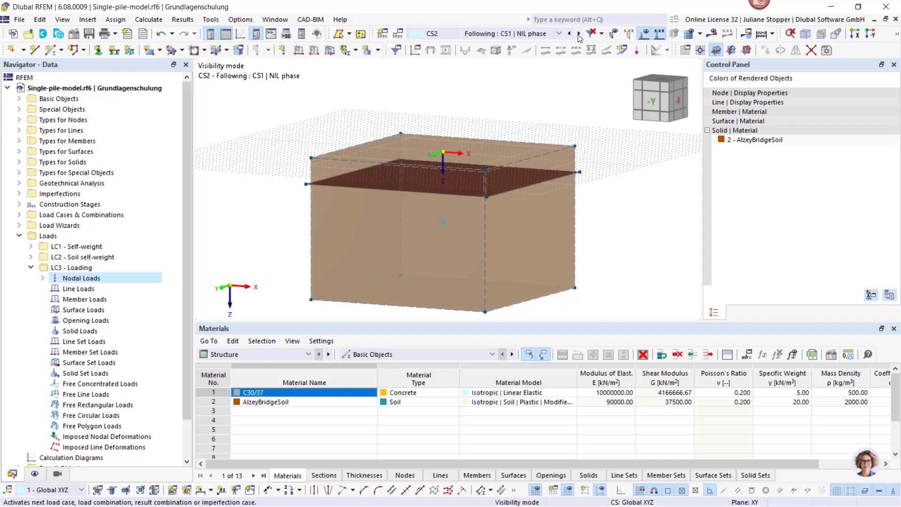
click(579, 34)
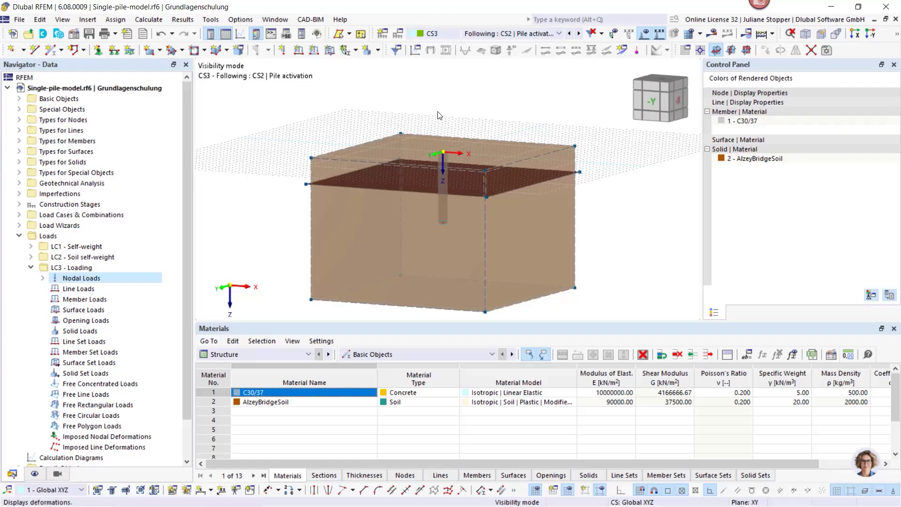
click(579, 33)
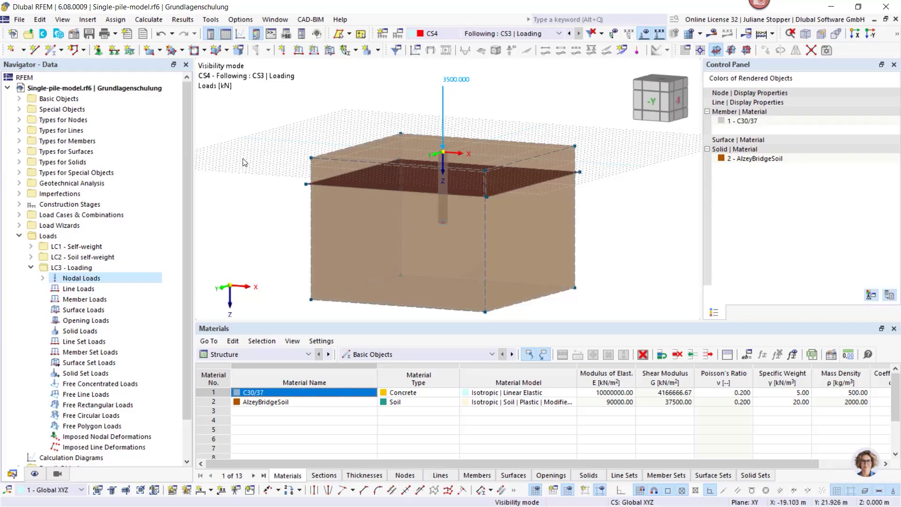
Step: Send the model for cloud calculation on the Dlubal_1 machine with 8 CPUs and 12 RAM, and acknowledge the upload
click(144, 20)
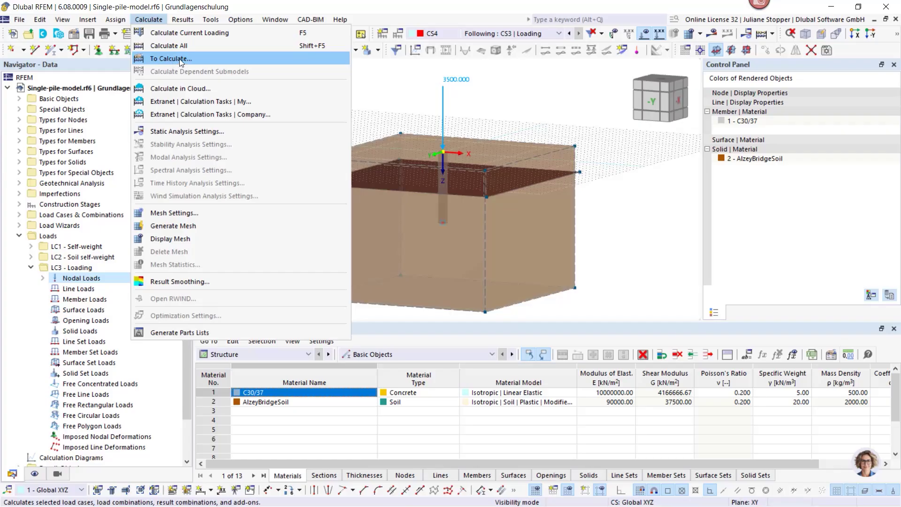
click(197, 89)
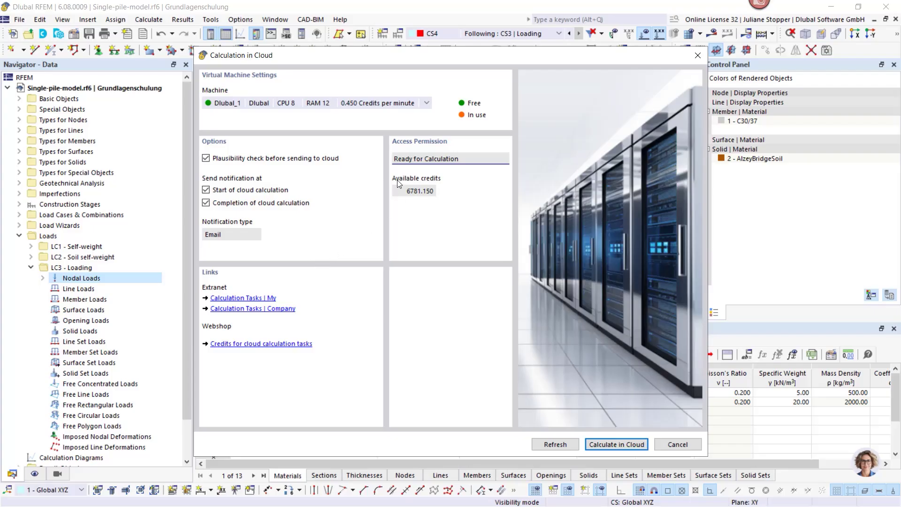
click(426, 103)
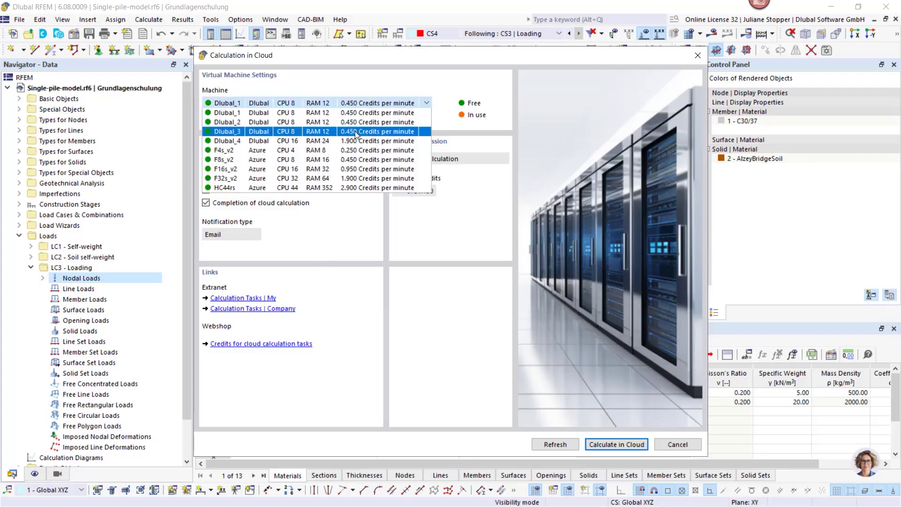
click(316, 113)
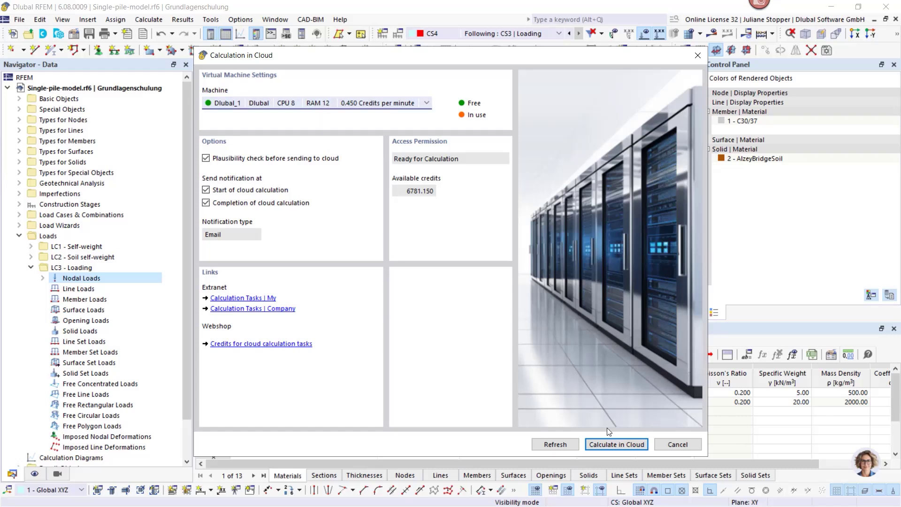
click(612, 445)
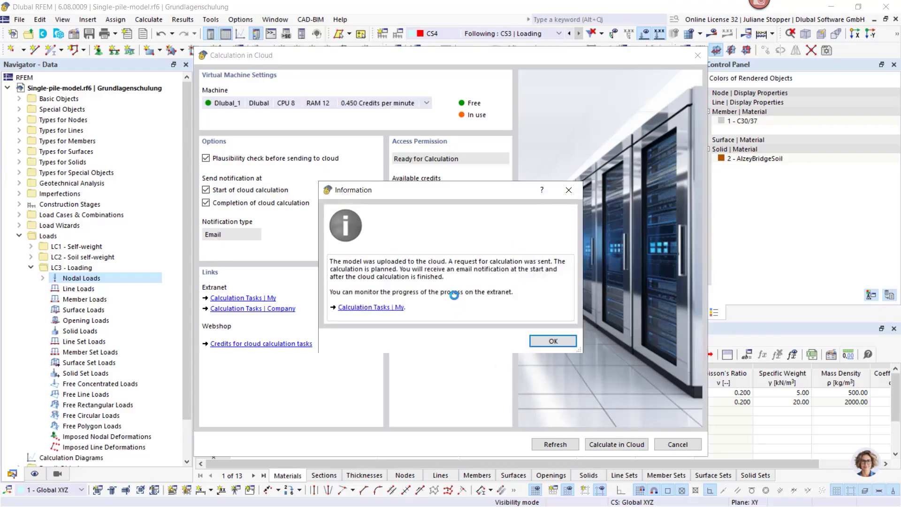
click(559, 344)
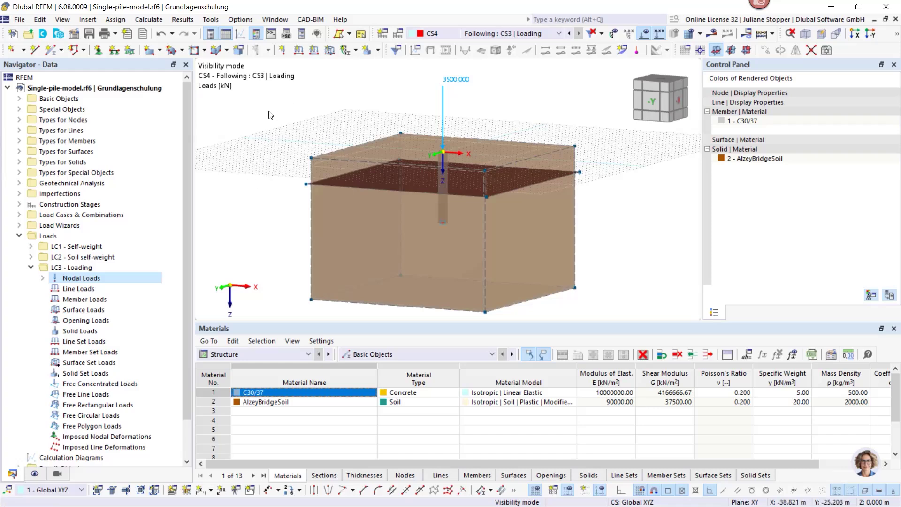
Step: Switch to the calculated model Webinar-01-Alzey-Bridge-Load-Test_final.rf6 in a maximized window, and show its results navigator with an enlarged model view
click(149, 19)
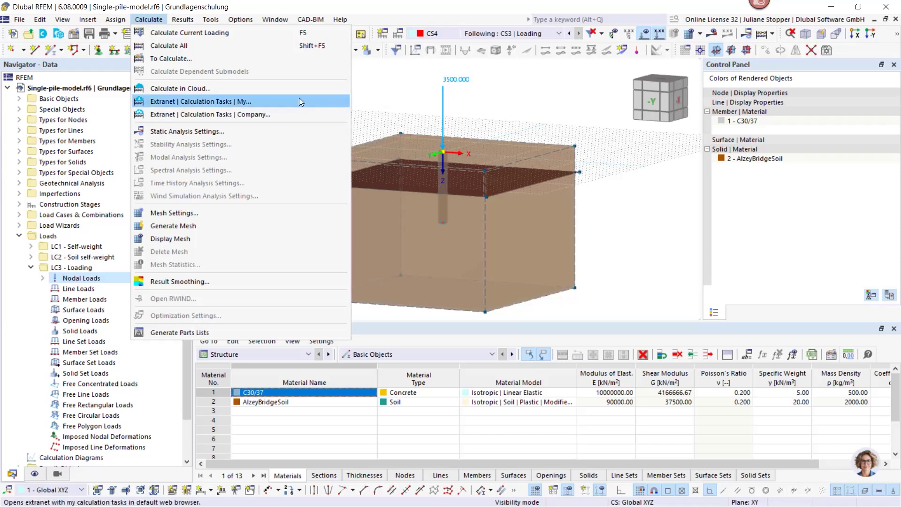
click(376, 90)
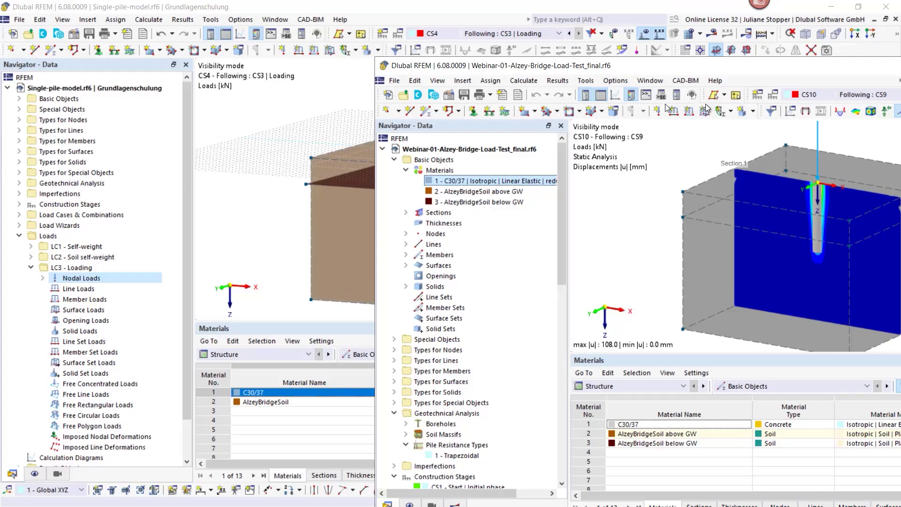
drag(900, 57, 683, 55)
click(756, 51)
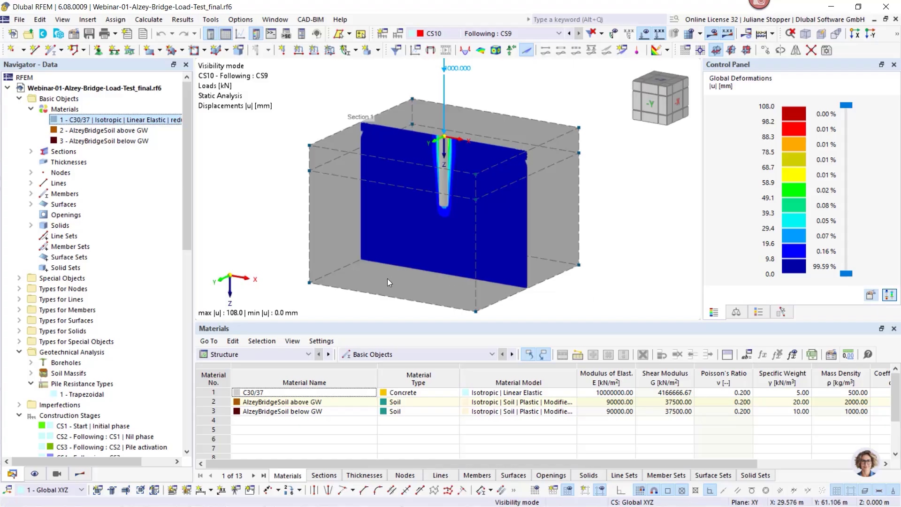
click(80, 473)
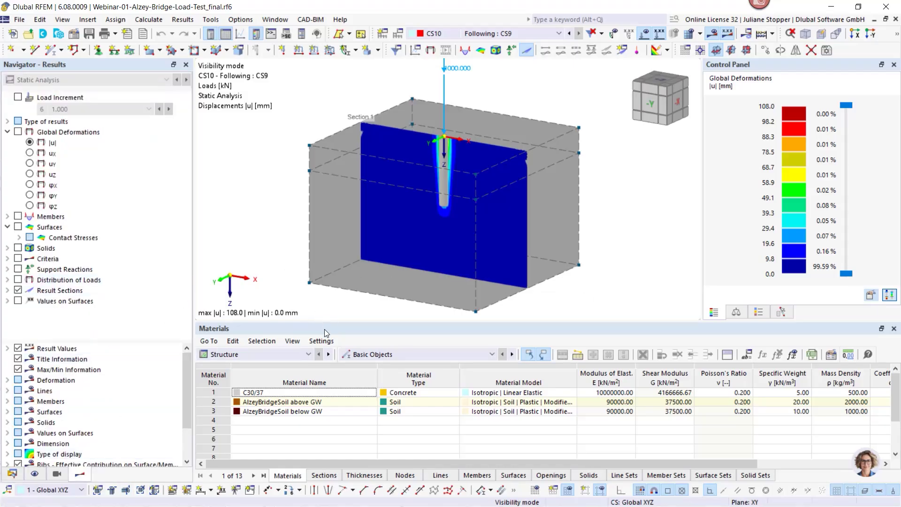
drag(325, 329, 318, 365)
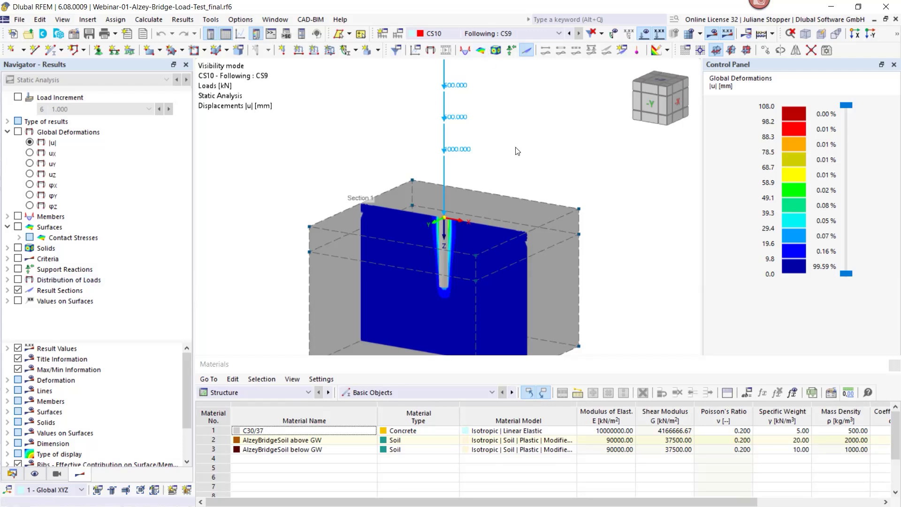
scroll(518, 144, down, 1)
Step: Display the total displacement results on the result section for construction stage CS5
click(528, 34)
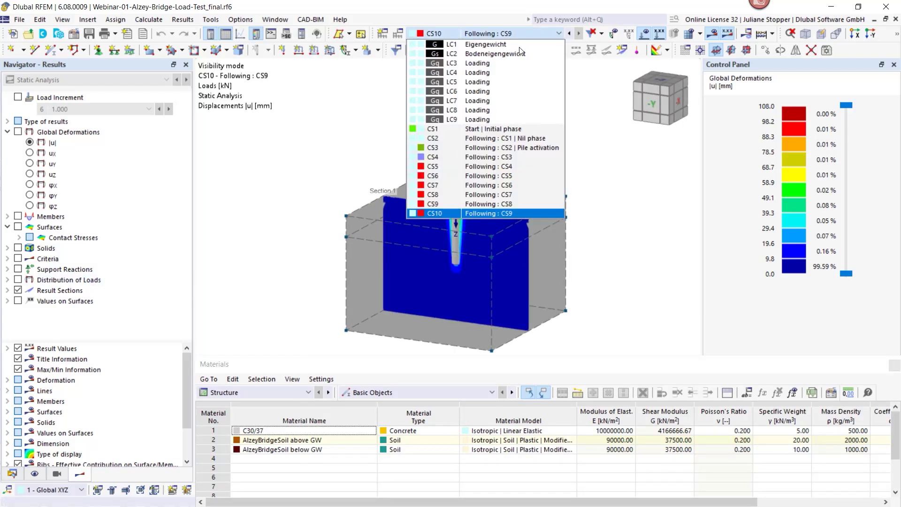
click(491, 158)
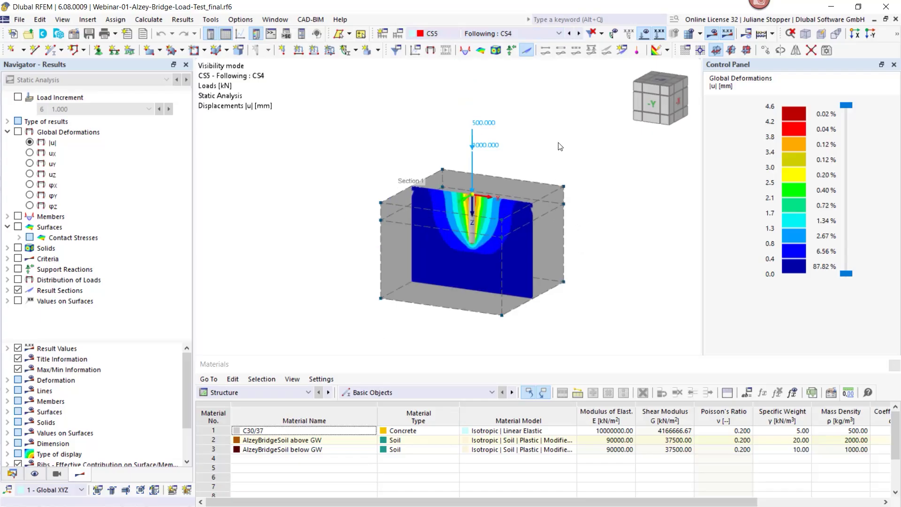
middle_drag(560, 146, 527, 145)
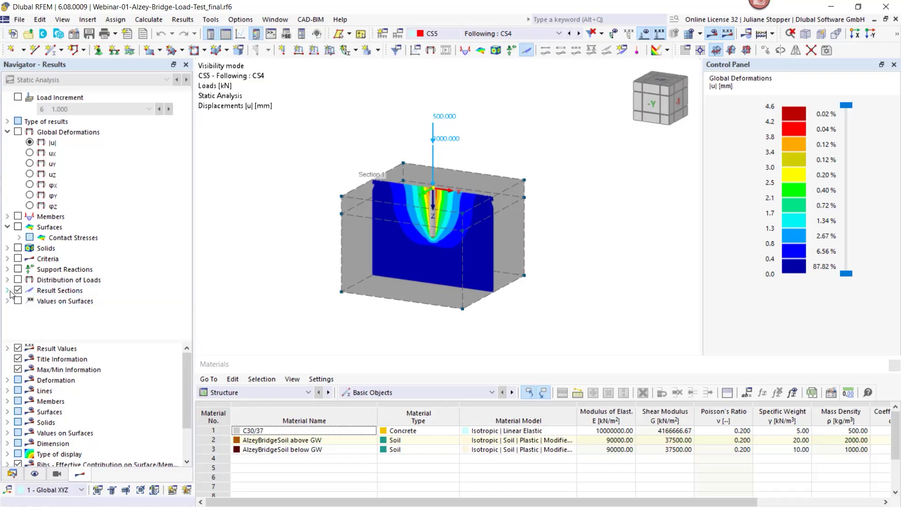
Step: View the global deformations on the whole soil body, and return to showing only the result section
click(18, 132)
ctrl+middle_drag(521, 185, 515, 217)
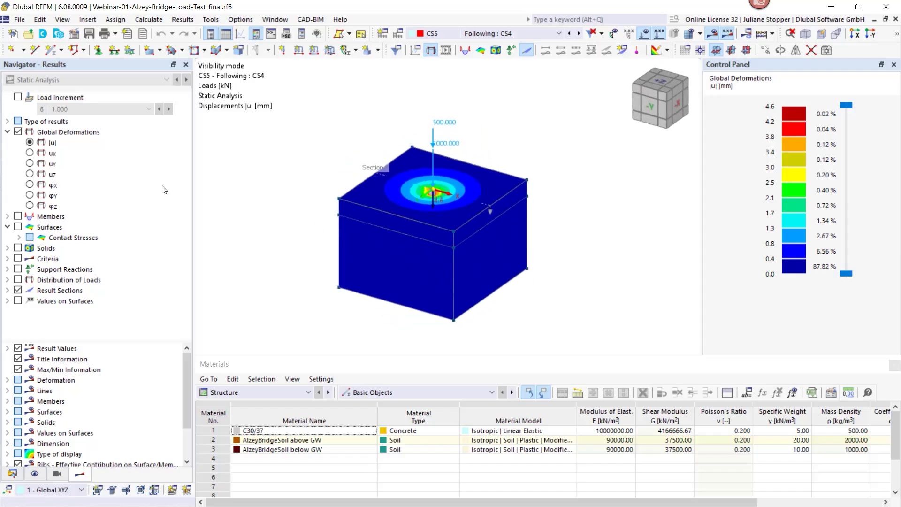
click(18, 131)
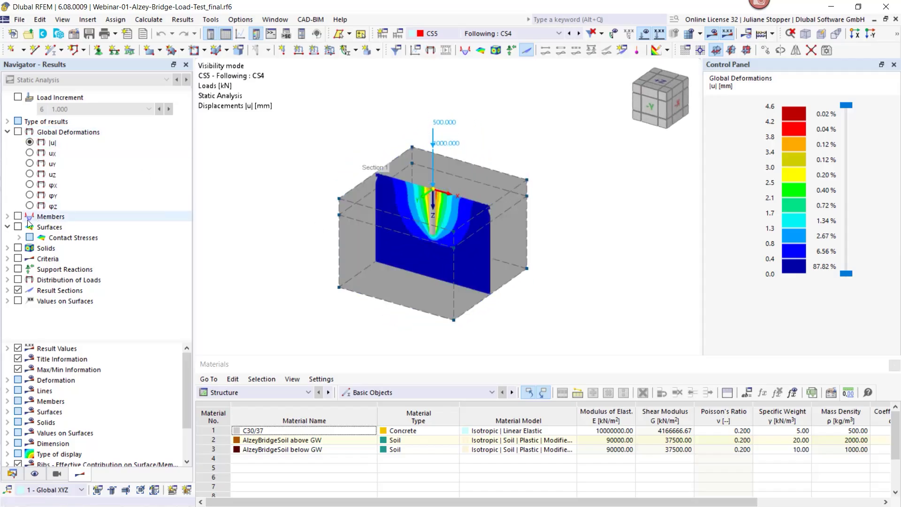
ctrl+middle_drag(341, 256, 351, 220)
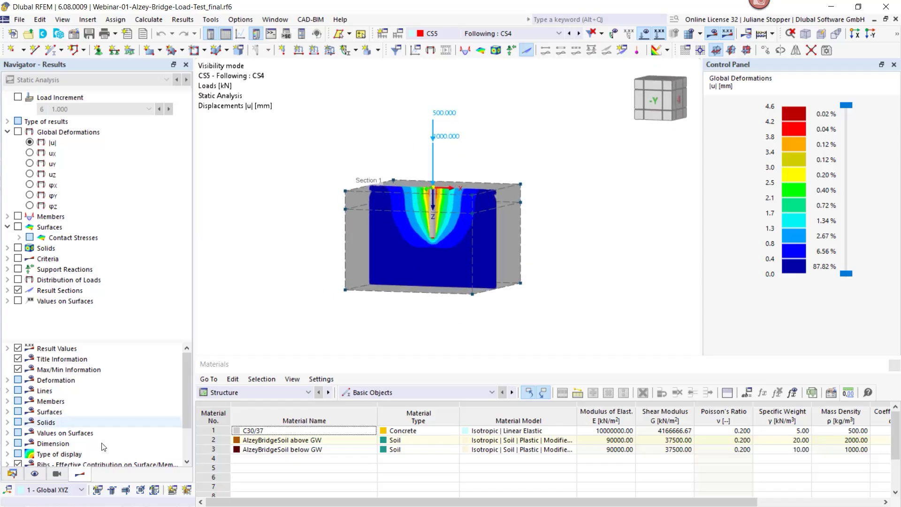
Step: Examine the list of construction stages CS1 to CS10 in the load test model's data
click(12, 474)
scroll(54, 363, down, 2)
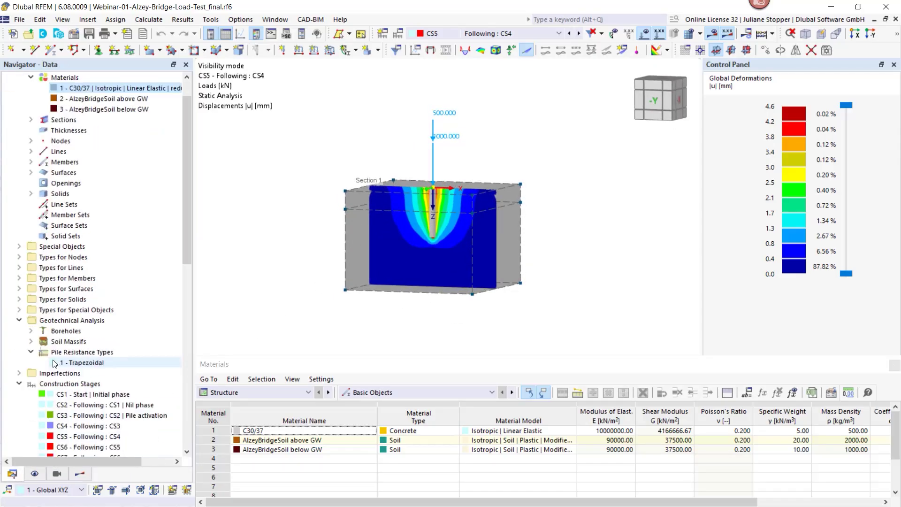
scroll(54, 363, down, 3)
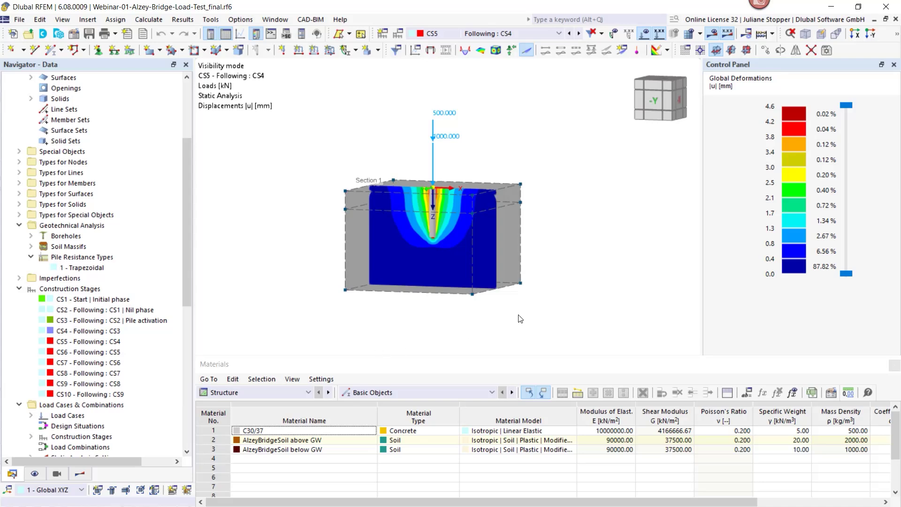
Step: Start a new calculation diagram in the load test model and set its type to 2D | Chained analysis diagram
ctrl+middle_drag(520, 319, 538, 332)
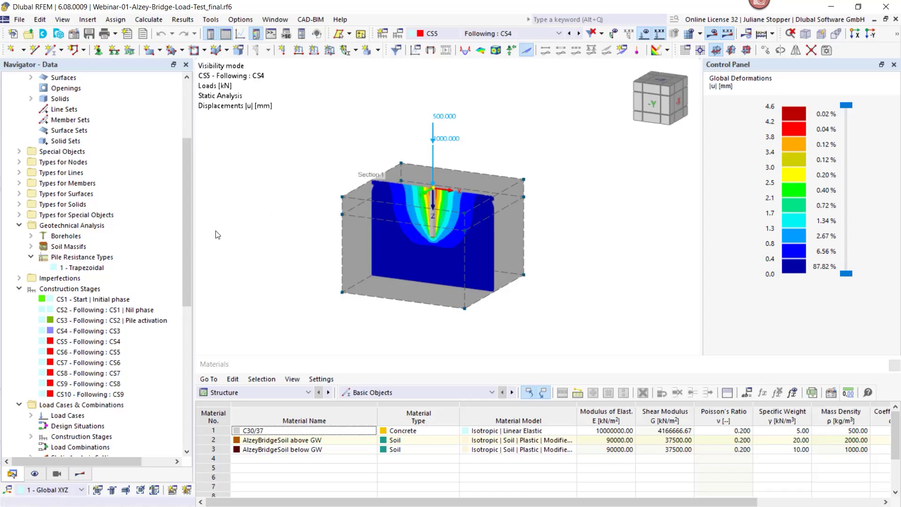
drag(186, 238, 193, 375)
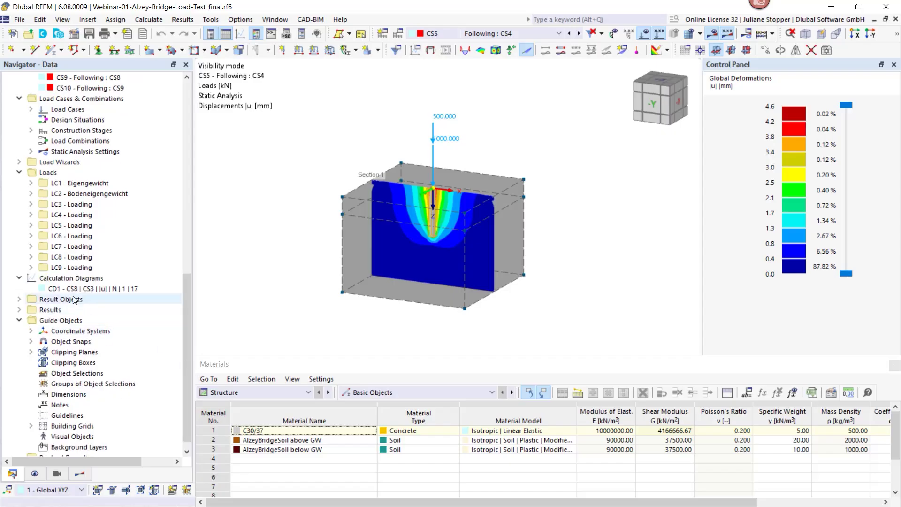
click(68, 278)
right_click(67, 279)
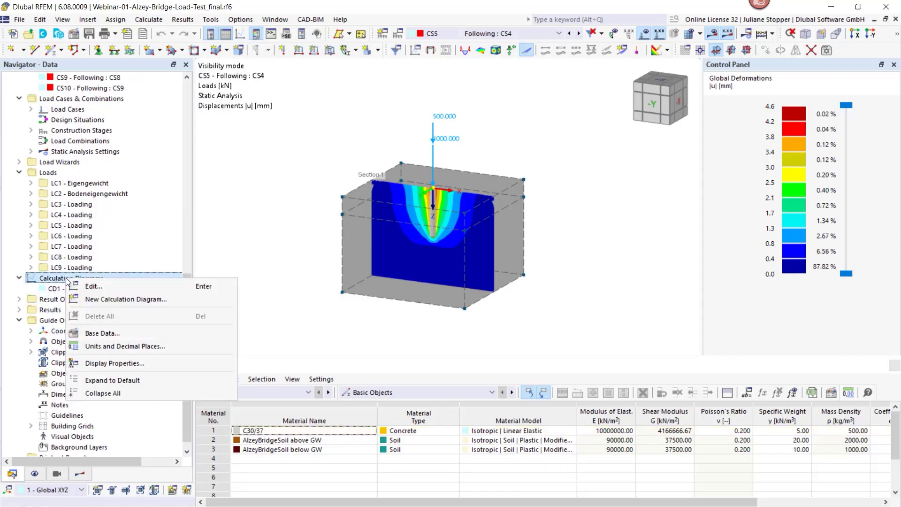
click(101, 299)
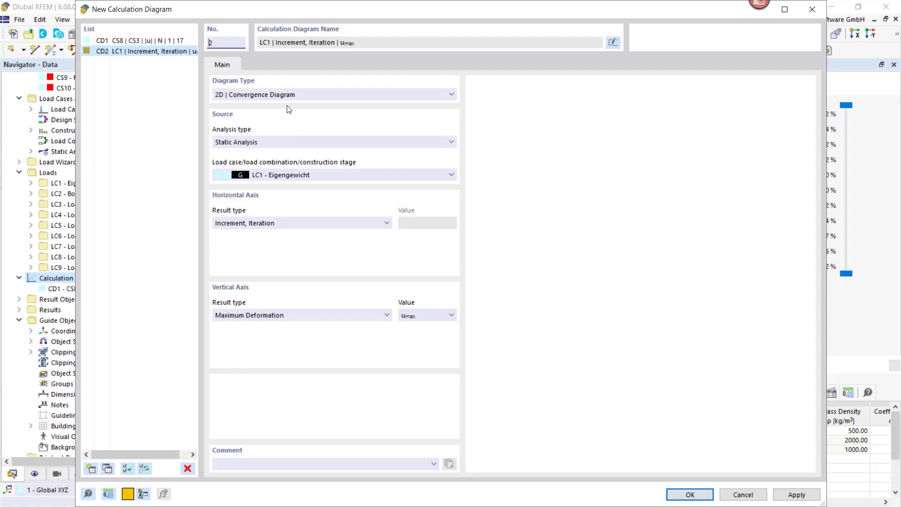
click(307, 96)
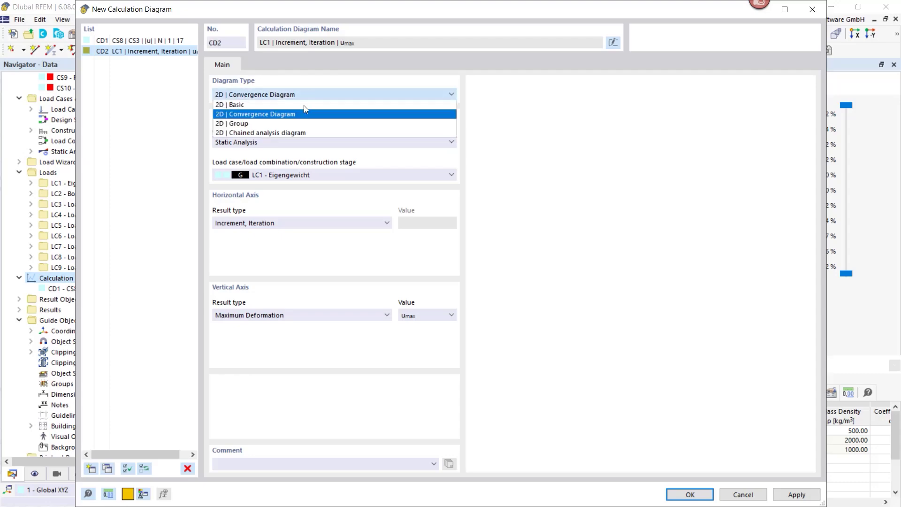
click(297, 134)
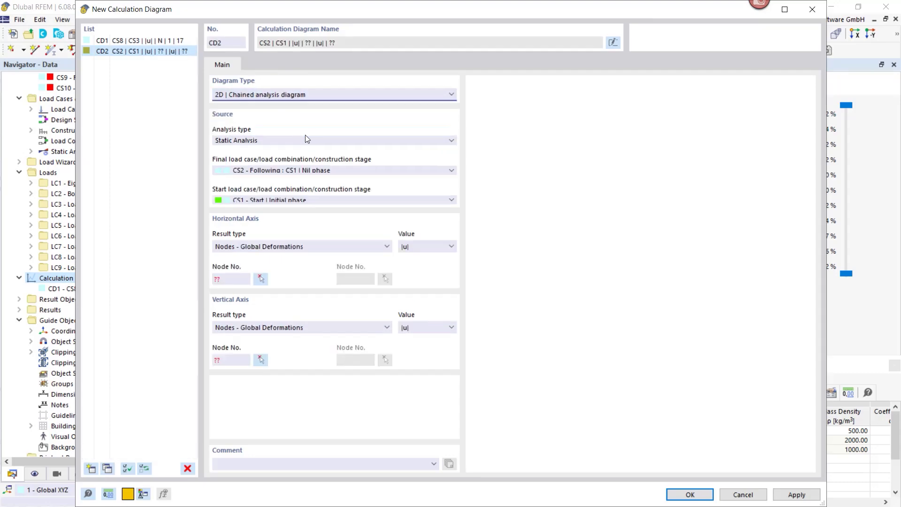
Step: Set the diagram's final construction stage to CS10 and its start stage to CS3, the pile activation
click(381, 172)
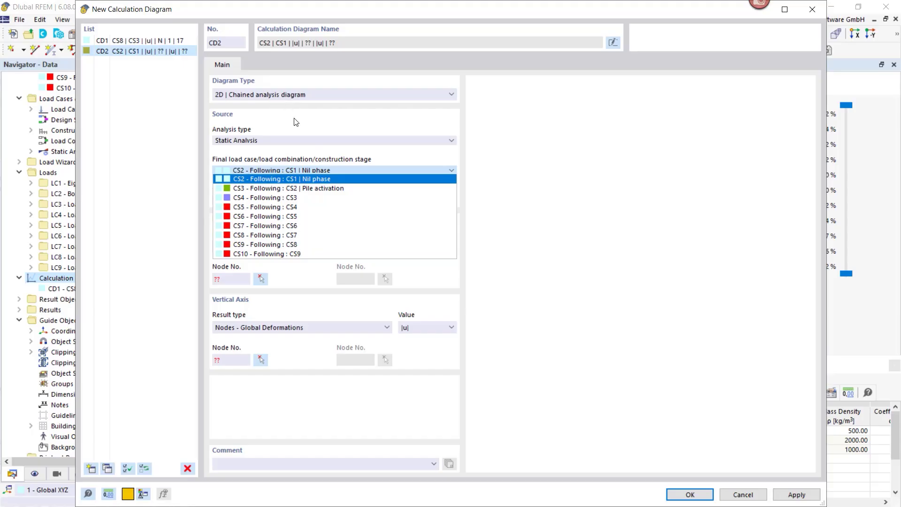
click(287, 254)
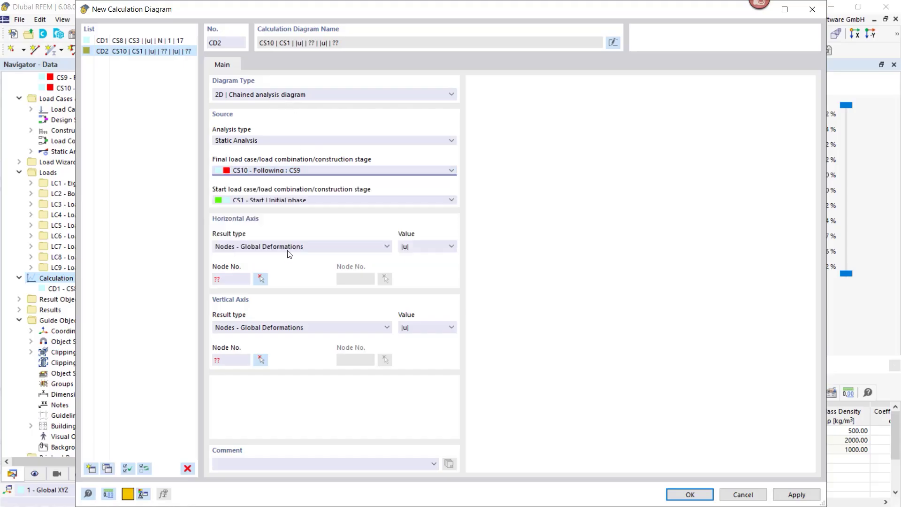
click(322, 203)
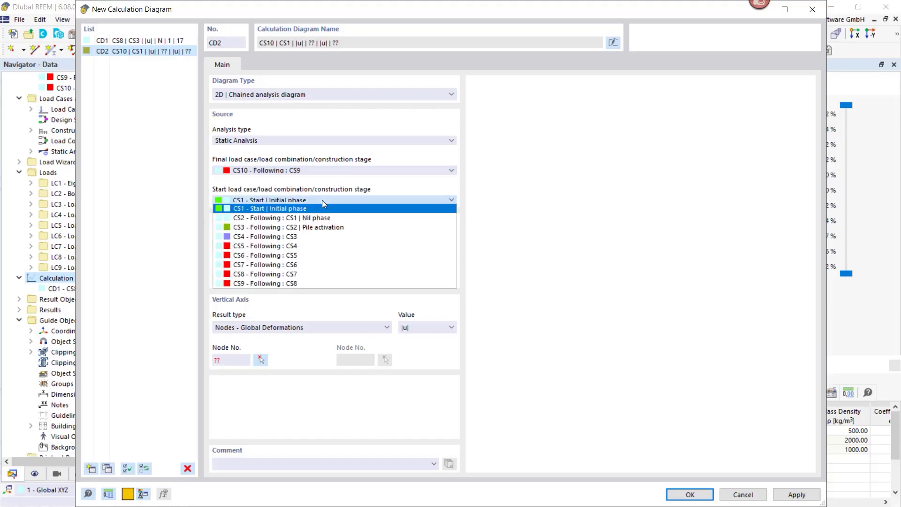
click(313, 226)
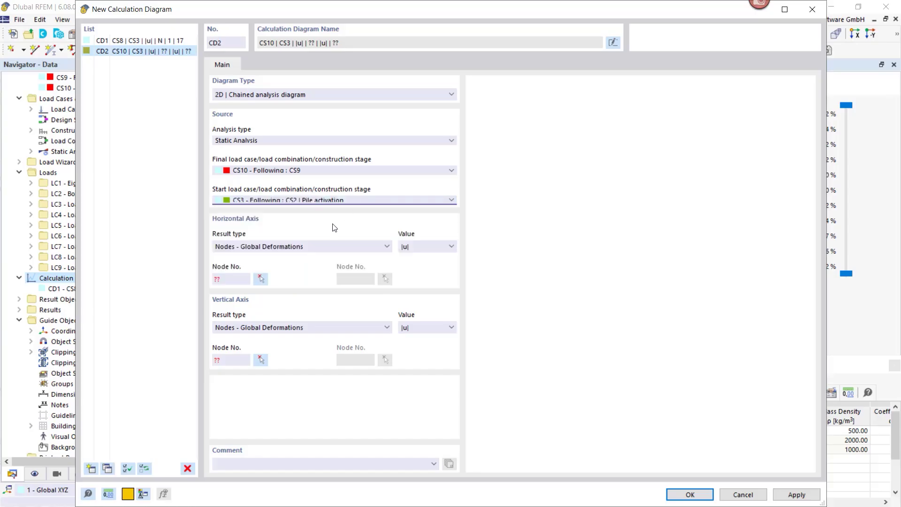
Step: Define the diagram's horizontal axis as Maximum Deformation with the value uZ
click(322, 247)
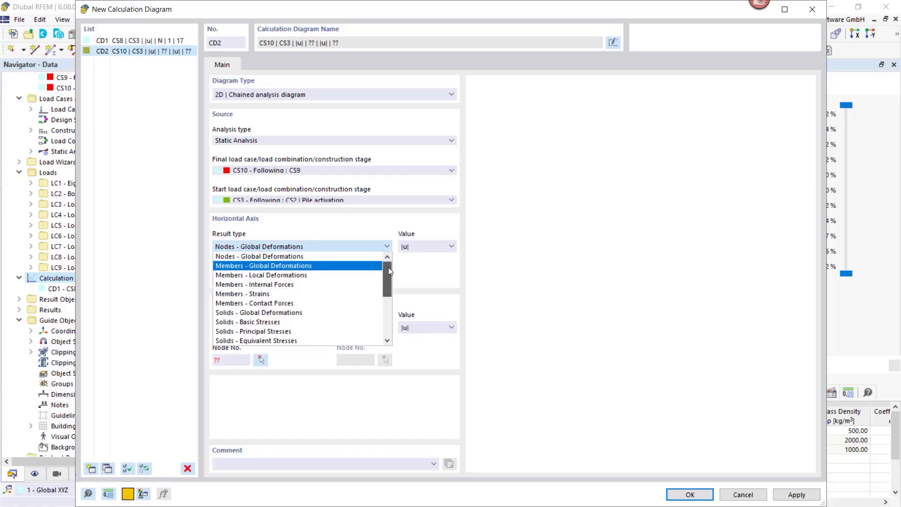
scroll(288, 323, down, 4)
click(288, 322)
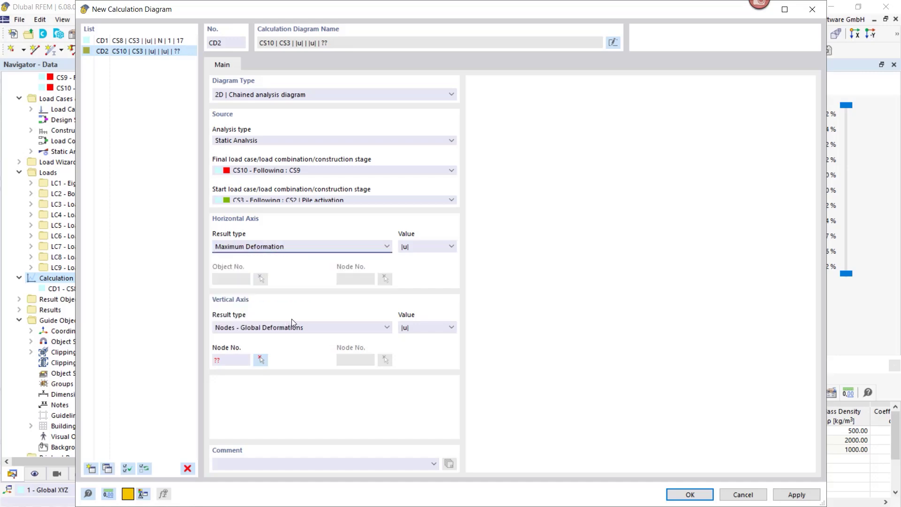
click(435, 247)
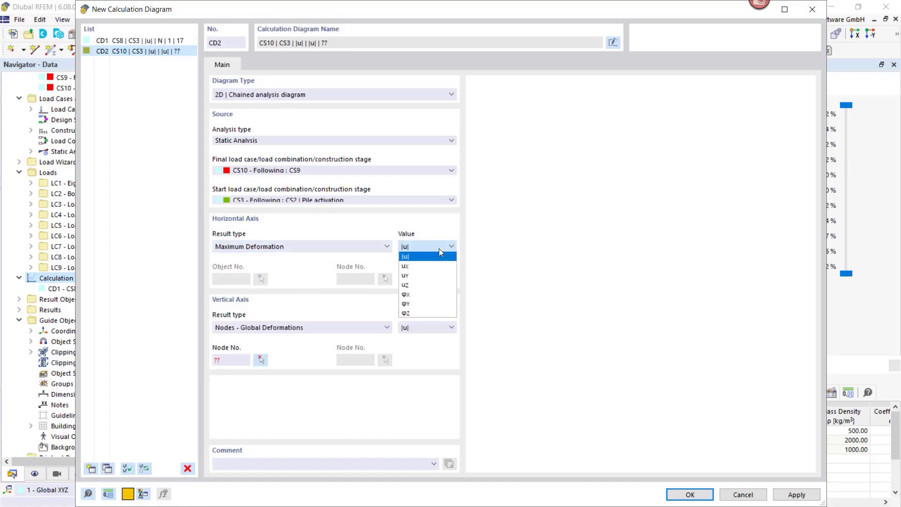
click(426, 286)
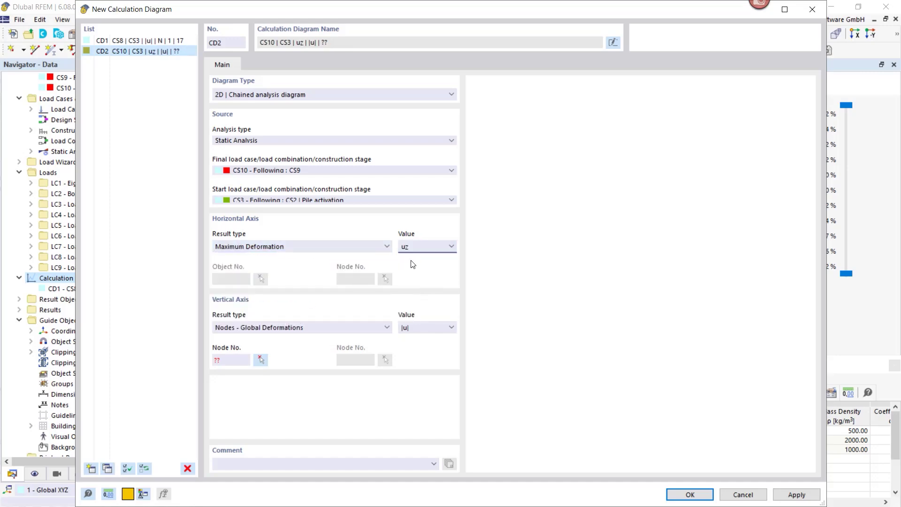
Step: Define the vertical axis as Members - Internal Forces with value N, for pile member 1 at its head node 17
click(309, 327)
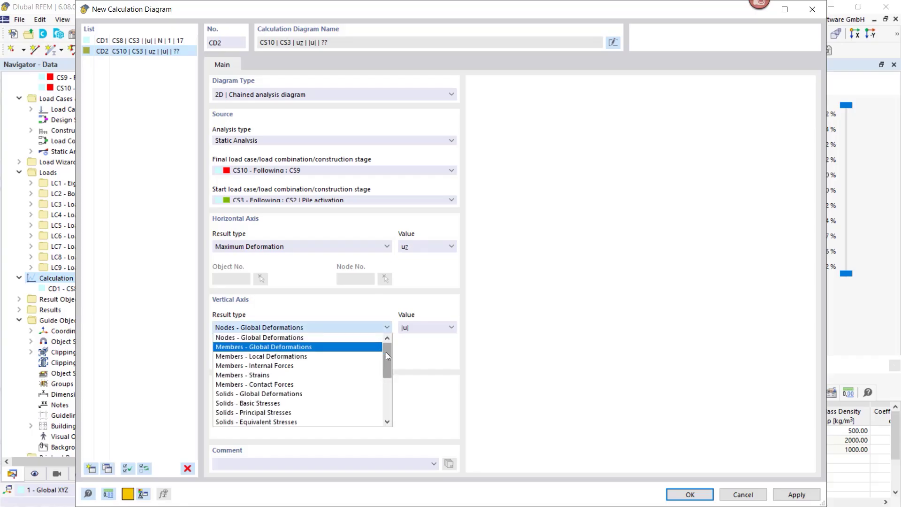
click(288, 367)
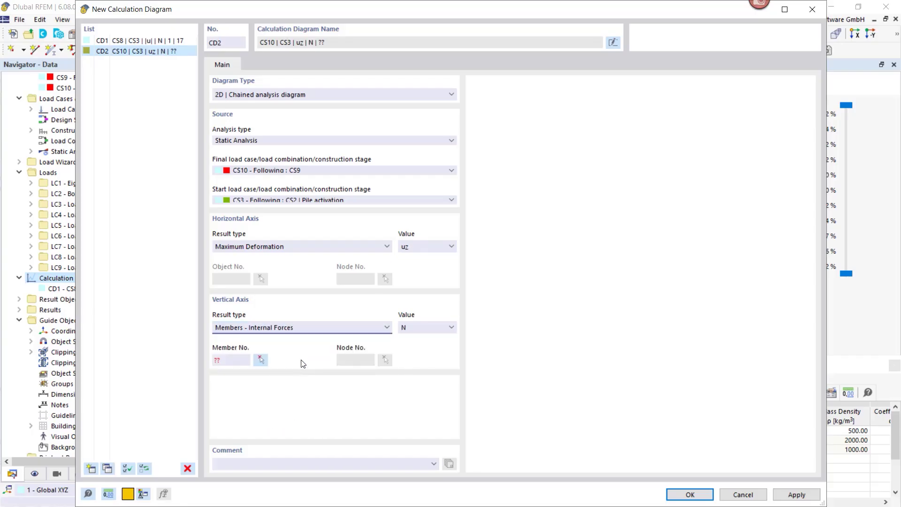
click(261, 359)
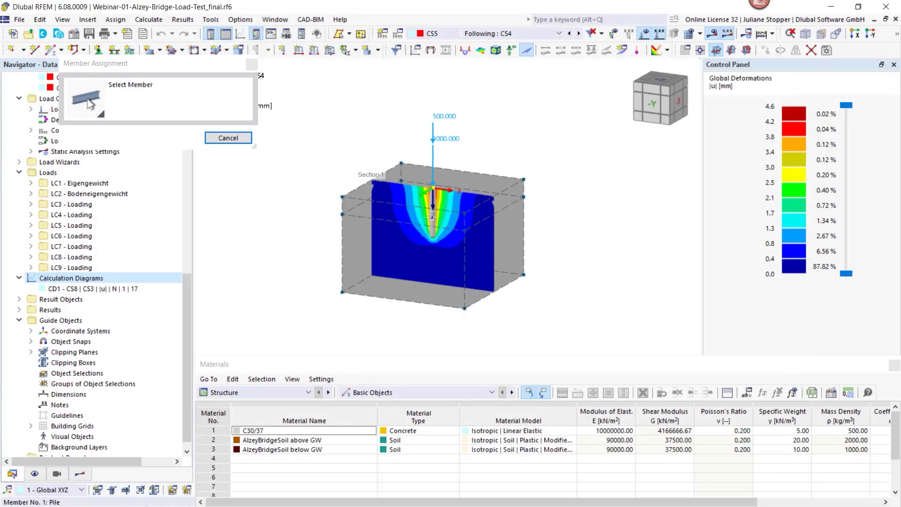
click(432, 217)
click(386, 360)
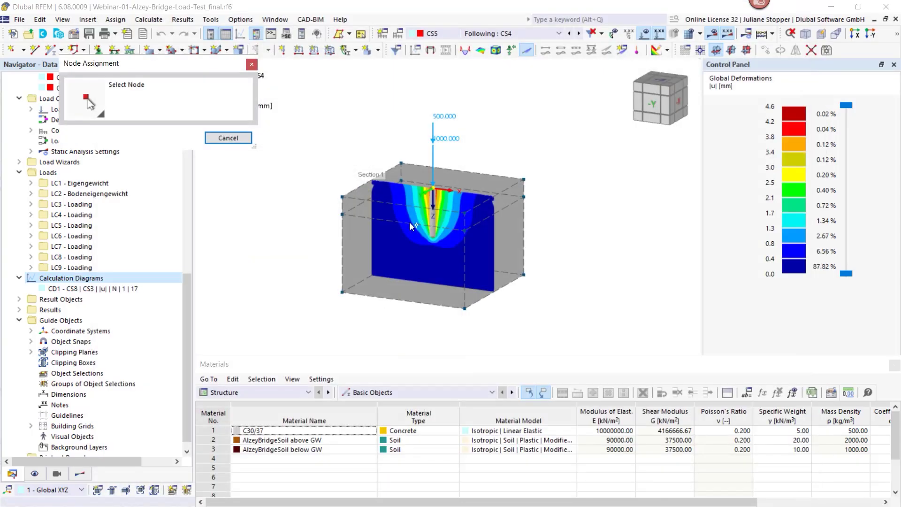
click(432, 186)
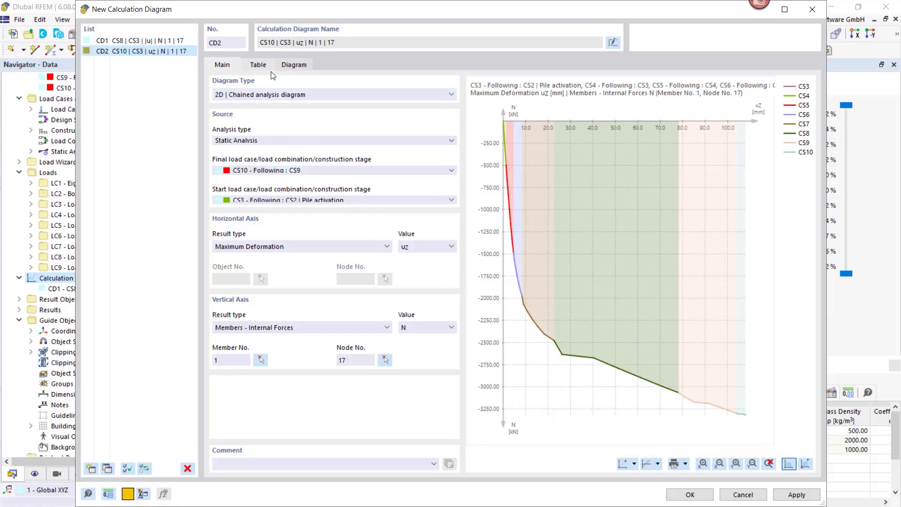
Step: View the load-displacement diagram enlarged with its min/max values shown, and check the available graphic printing options
click(293, 65)
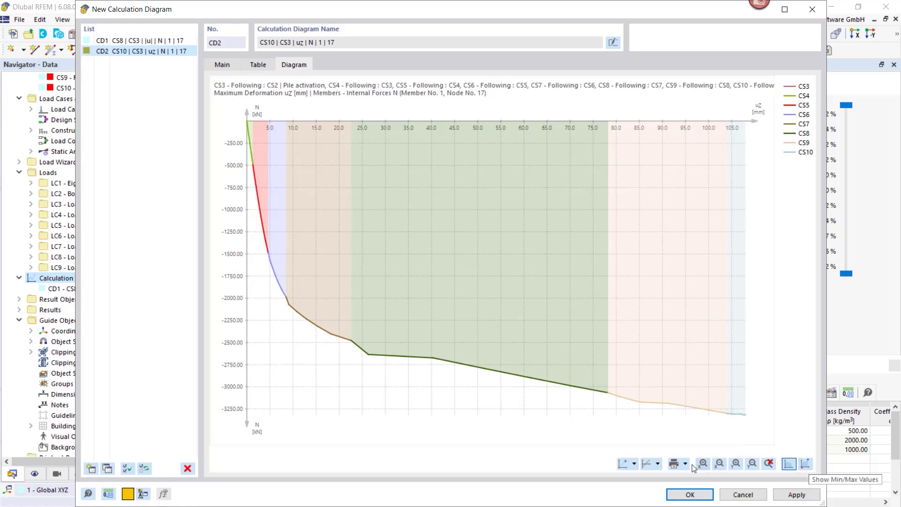
click(804, 463)
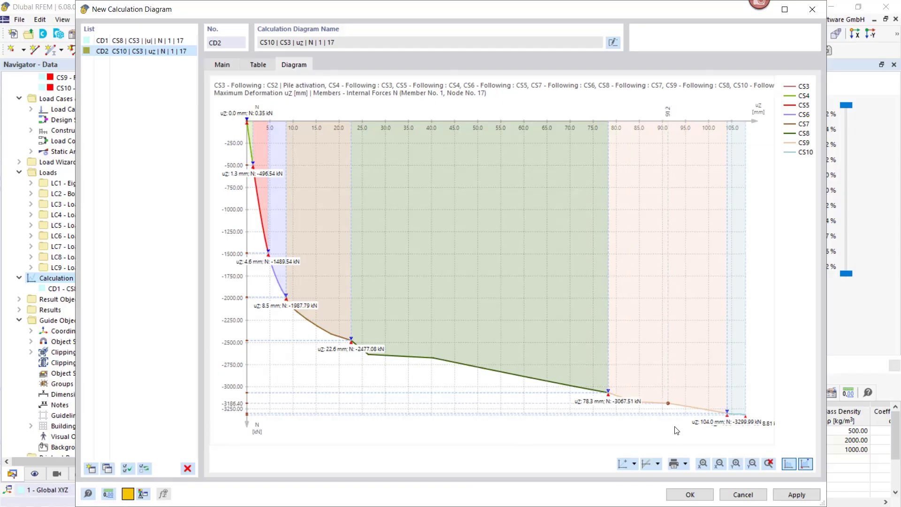
click(685, 463)
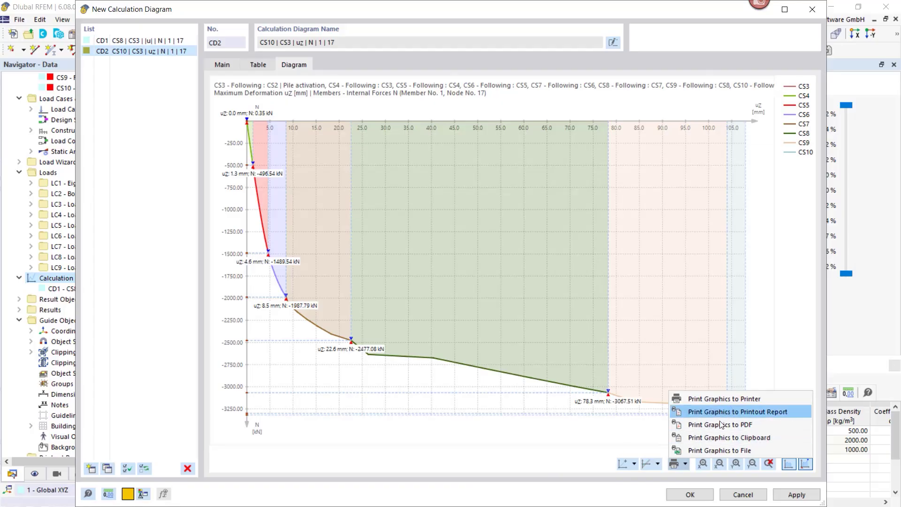
click(548, 462)
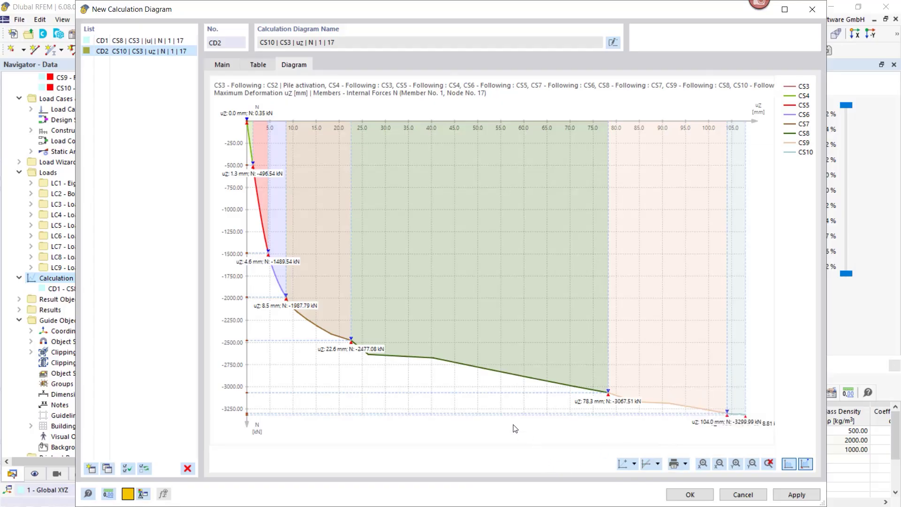
Step: Export the diagram's result table to Webinar-01-Alzey-Bridge-Load-Test_final - .xlsx, replacing the existing file, and close the diagram dialog without keeping the diagram
click(262, 66)
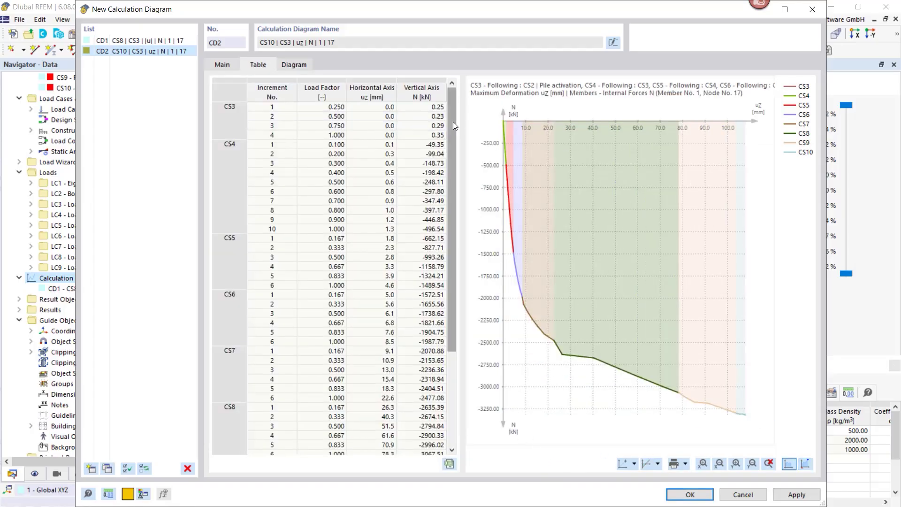
scroll(451, 187, down, 2)
drag(446, 217, 468, 470)
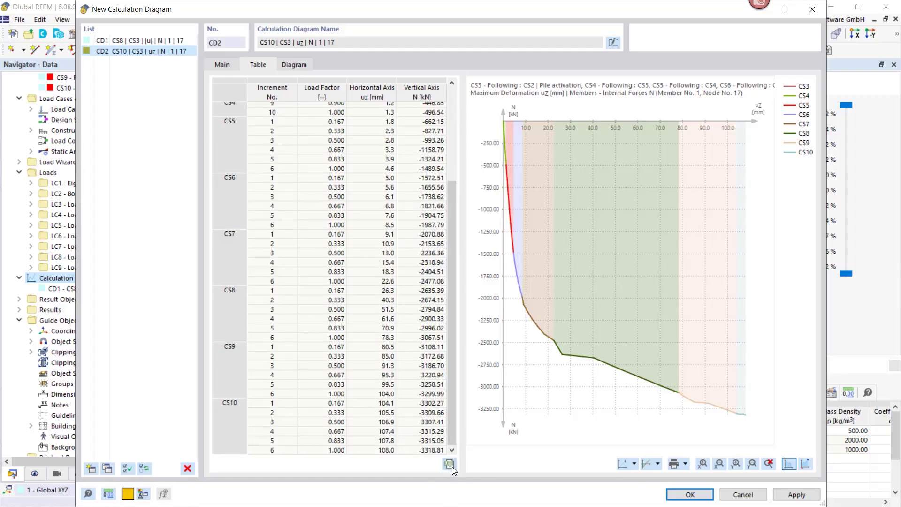
click(449, 464)
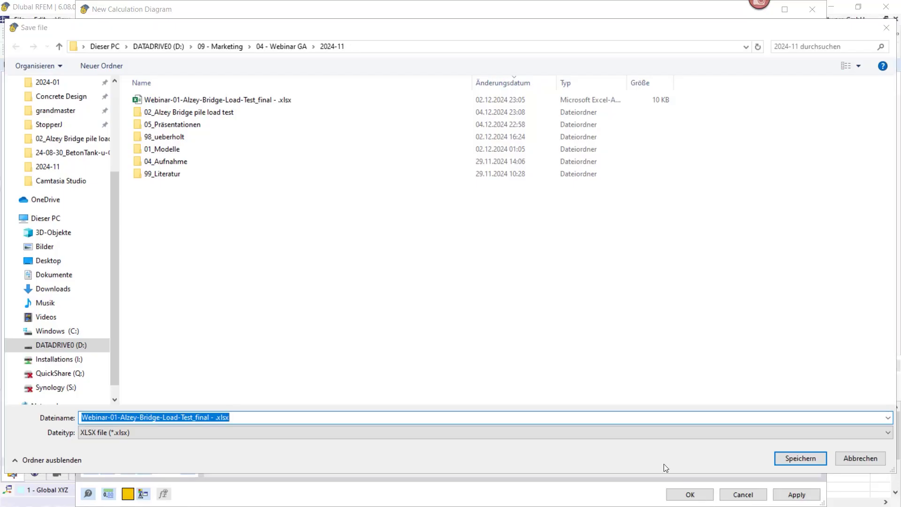
click(787, 462)
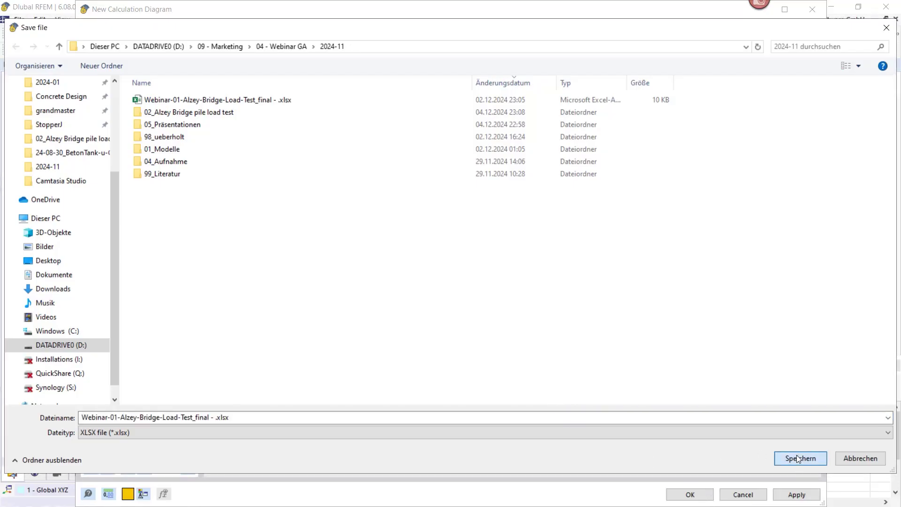
click(500, 259)
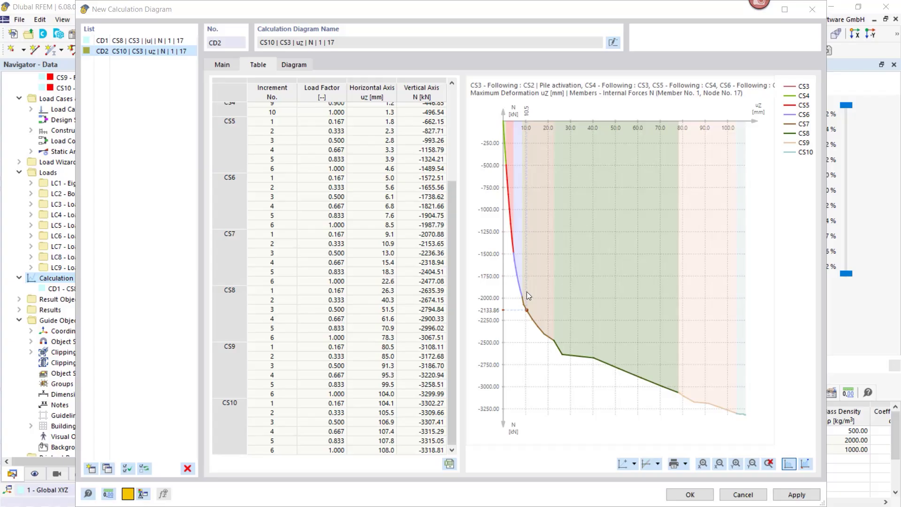
click(743, 495)
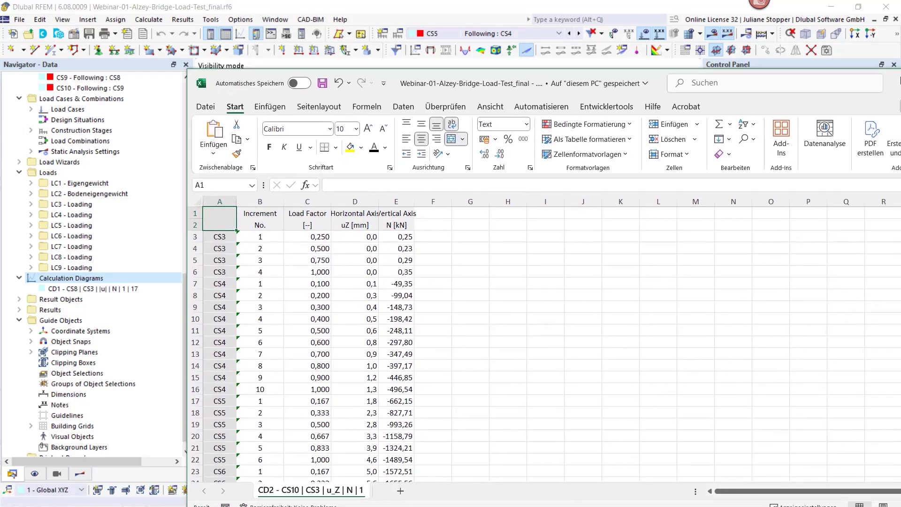
Step: Put the exported table aside in Excel and show the workbook Webinar-02-Ergebnisse_final .xlsx in a maximized window
drag(899, 81, 755, 51)
click(870, 49)
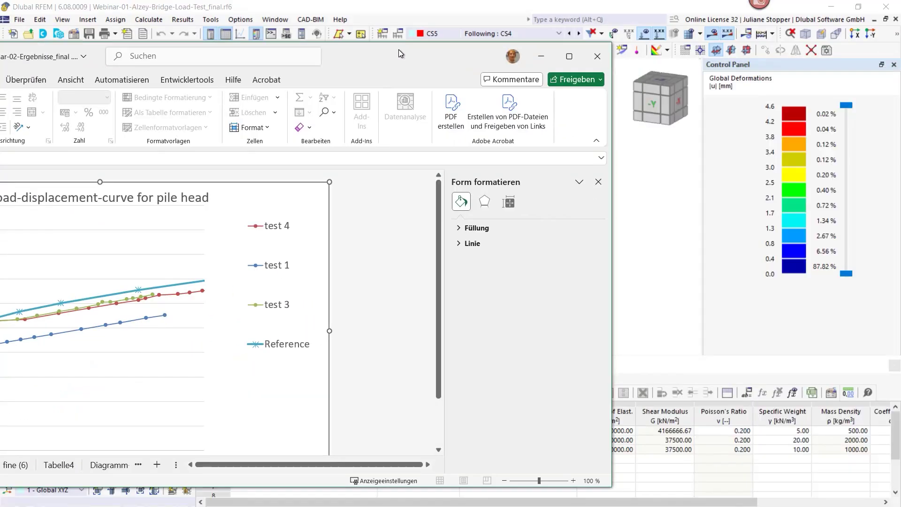
click(569, 56)
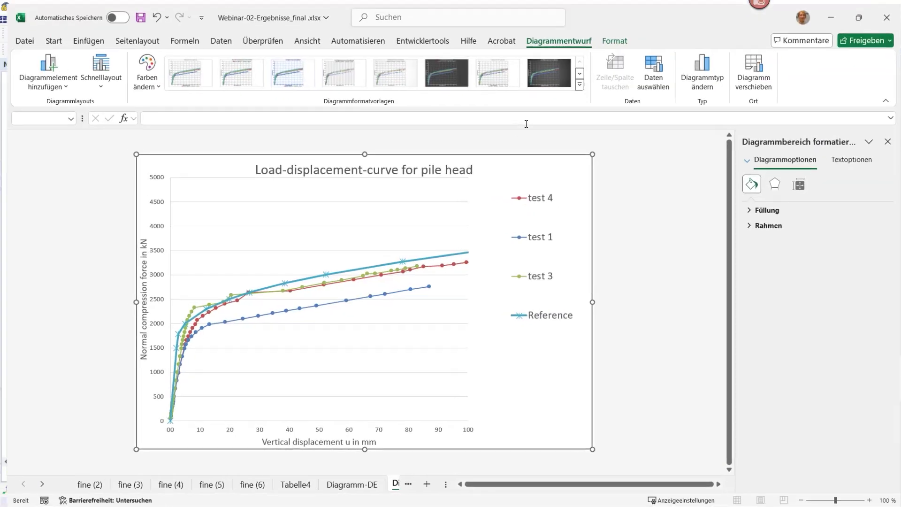
Step: Examine the data sheet fine (2), and inspect the test 1 curve in the enlarged load-displacement chart on Diagramm-EN
click(80, 485)
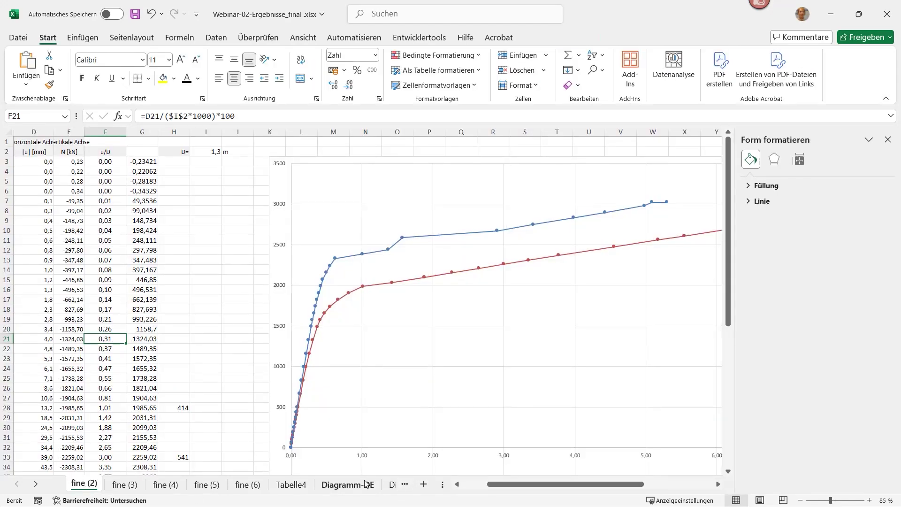
click(392, 484)
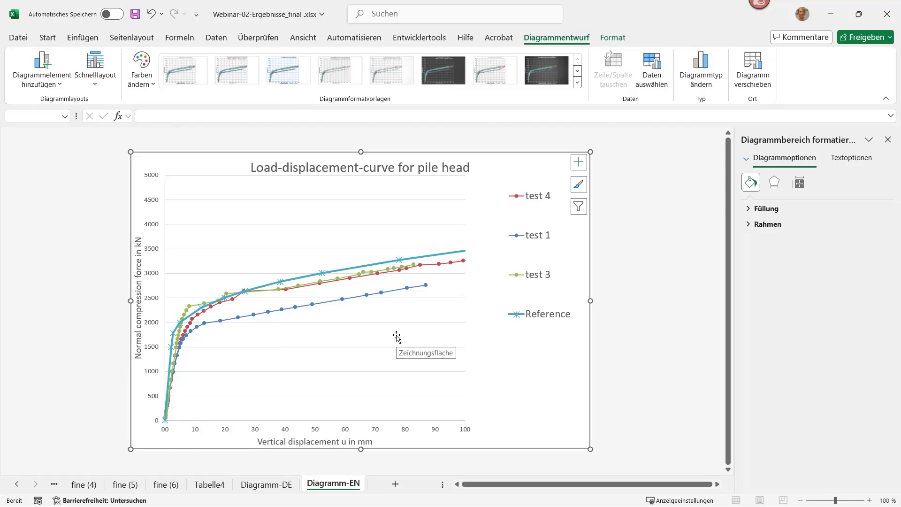
ctrl+scroll(370, 345, up, 1)
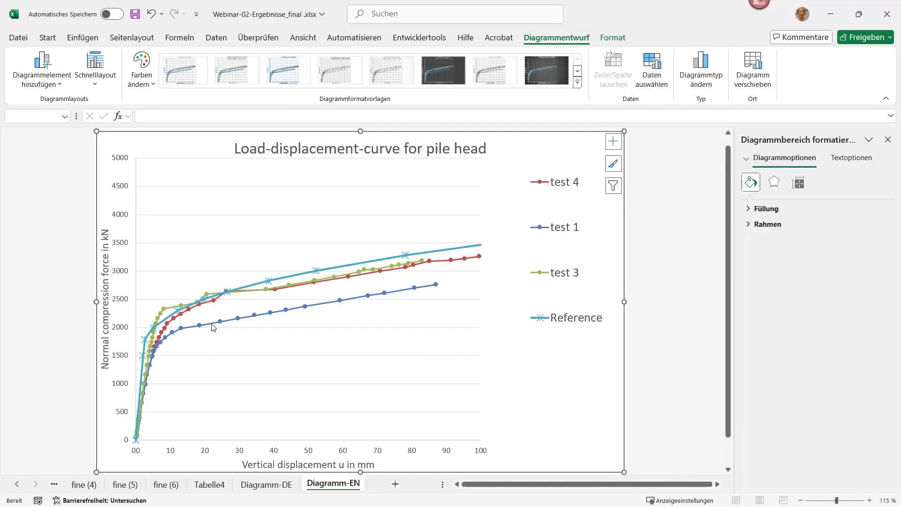
click(200, 329)
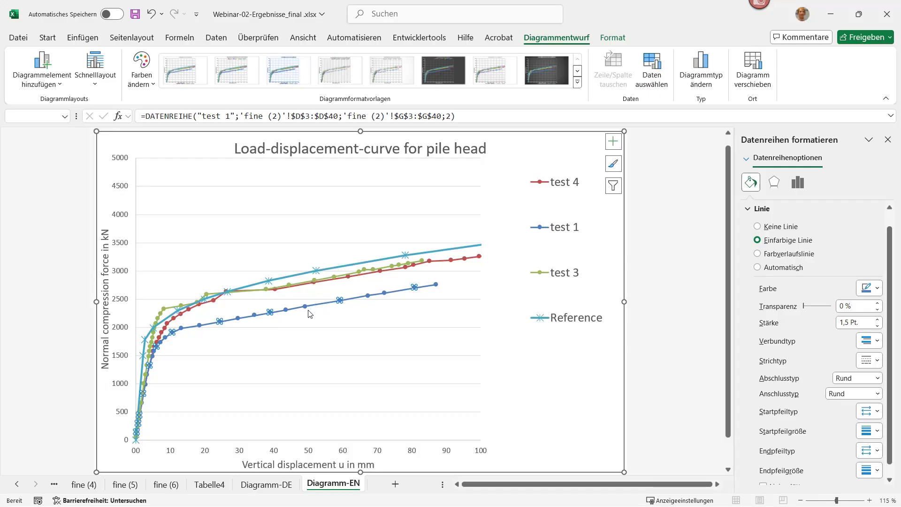
Step: Inspect the test 1 curve, and bring the workbook Pfahl-Widerstands-Setzungs-Linie-Webinar-Alternative_04-12_EN into view in a maximized window
mouse_move(323, 307)
mouse_move(248, 319)
drag(900, 65, 719, 63)
click(812, 64)
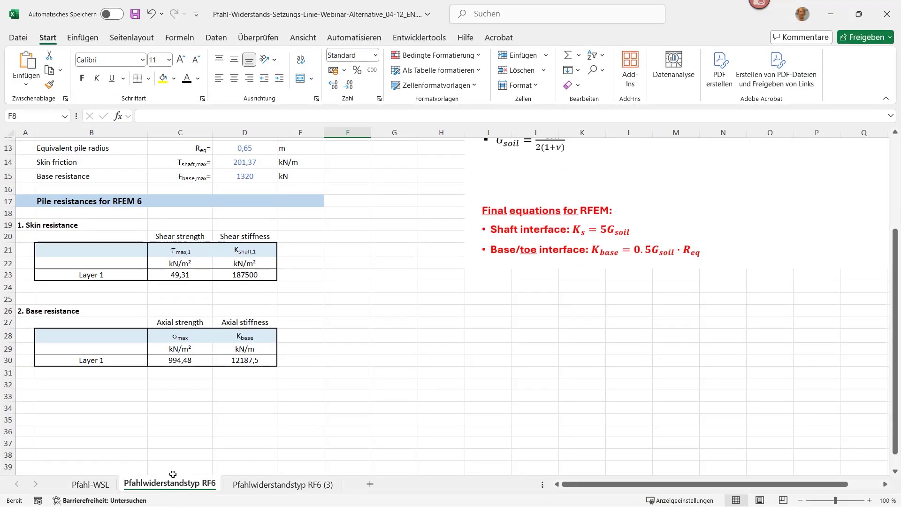
Step: Compare the sheets Pfahlwiderstandstyp RF6 (3) and Pfahlwiderstandstyp RF6, checking the skin friction formulas in F14 and D14 and the shear strength
click(285, 490)
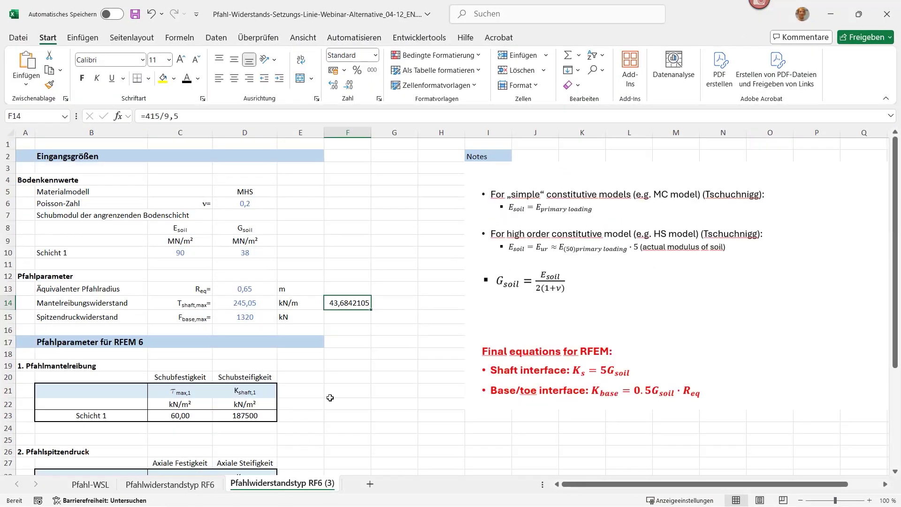
click(349, 396)
click(339, 301)
click(235, 305)
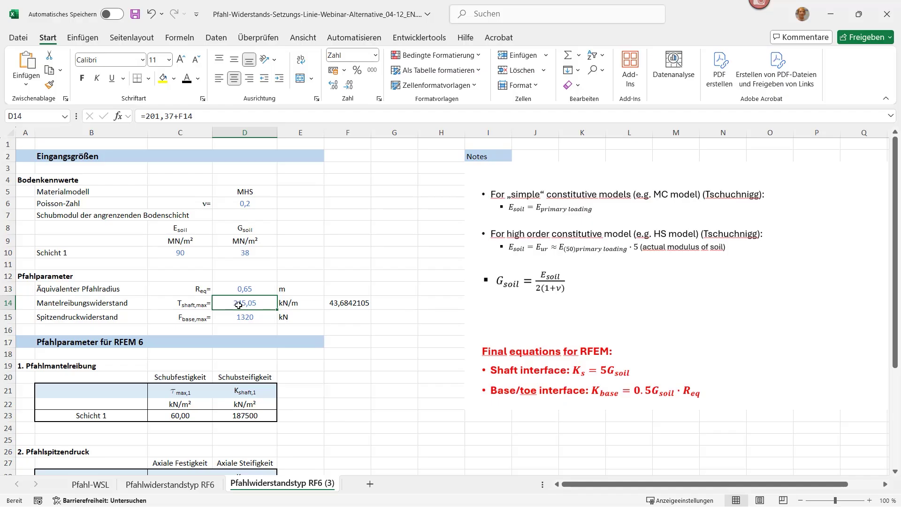
scroll(240, 302, down, 2)
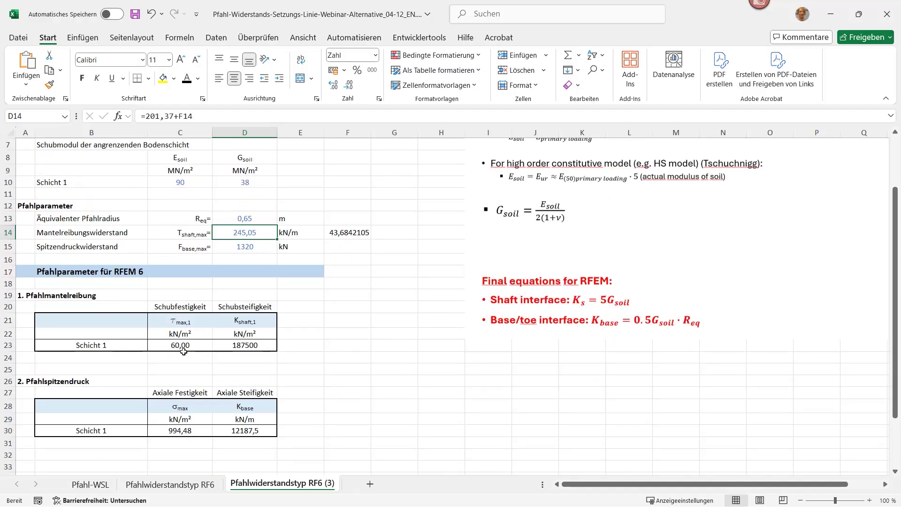
scroll(183, 347, down, 1)
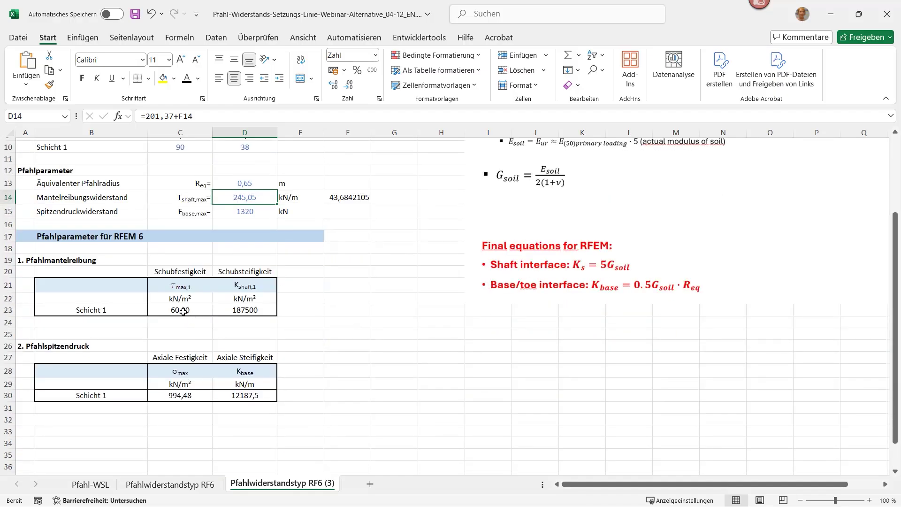
click(171, 484)
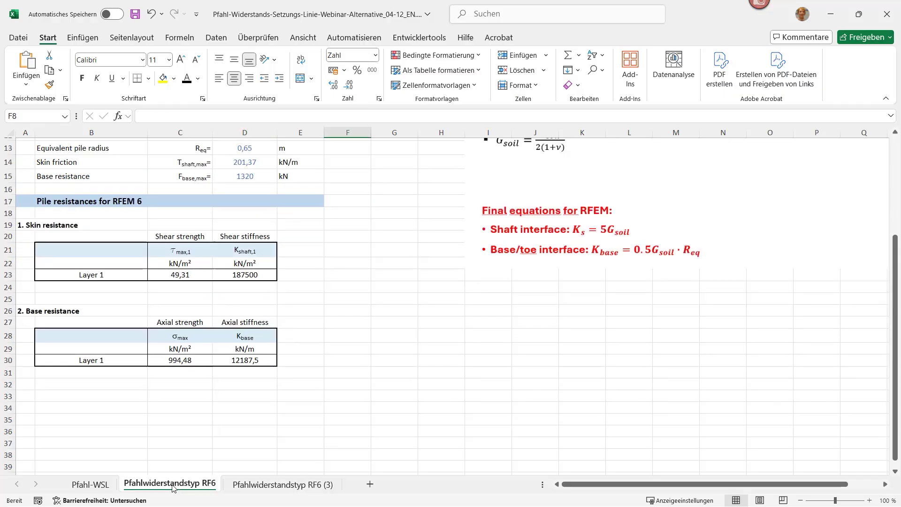
click(284, 485)
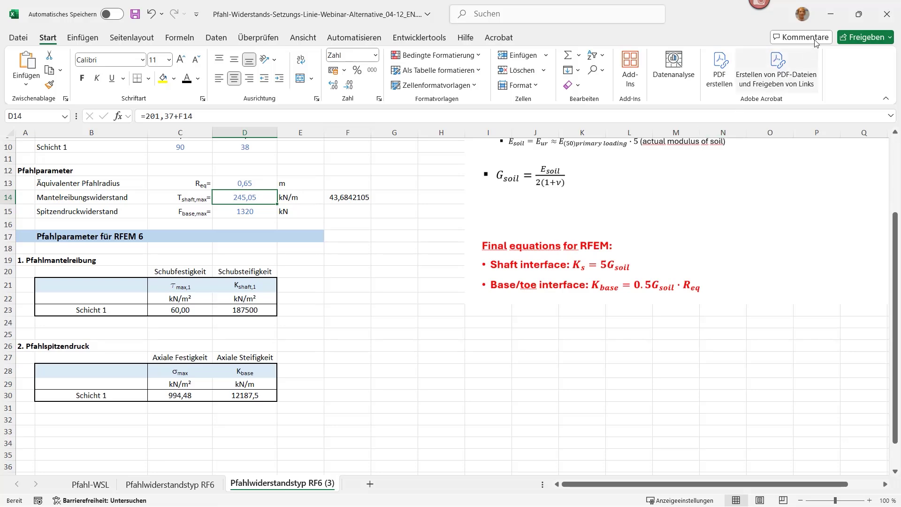
Step: Switch to RFEM and open the pile resistance type 1 - Trapezoidal for editing, with its dialog placed over the model
click(831, 12)
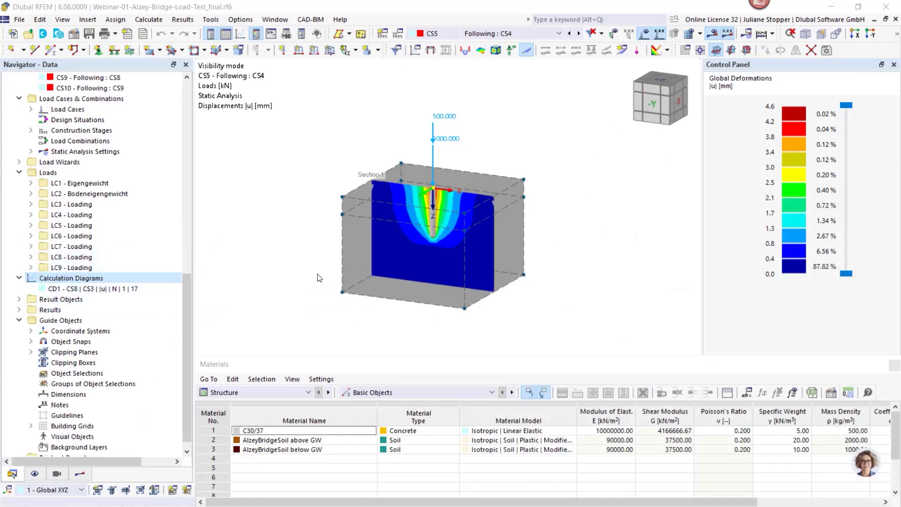
scroll(326, 259, up, 1)
drag(187, 325, 192, 276)
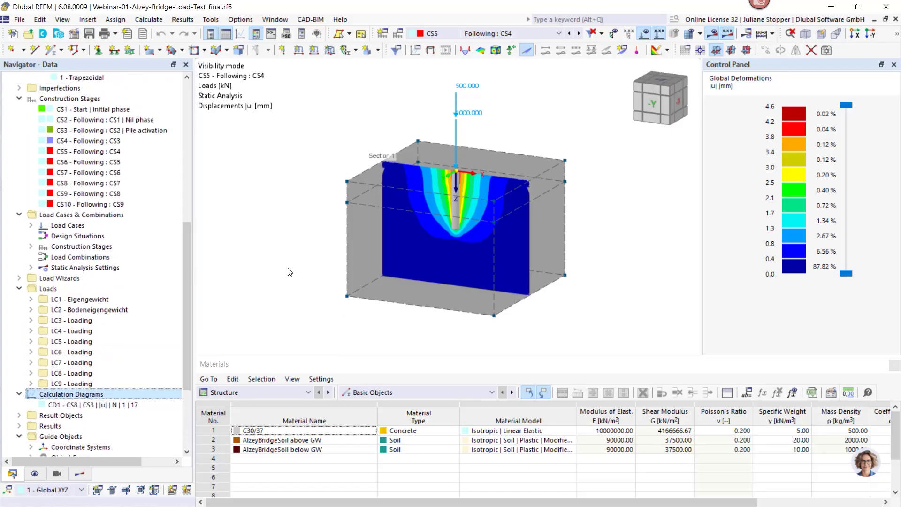
drag(183, 307, 187, 289)
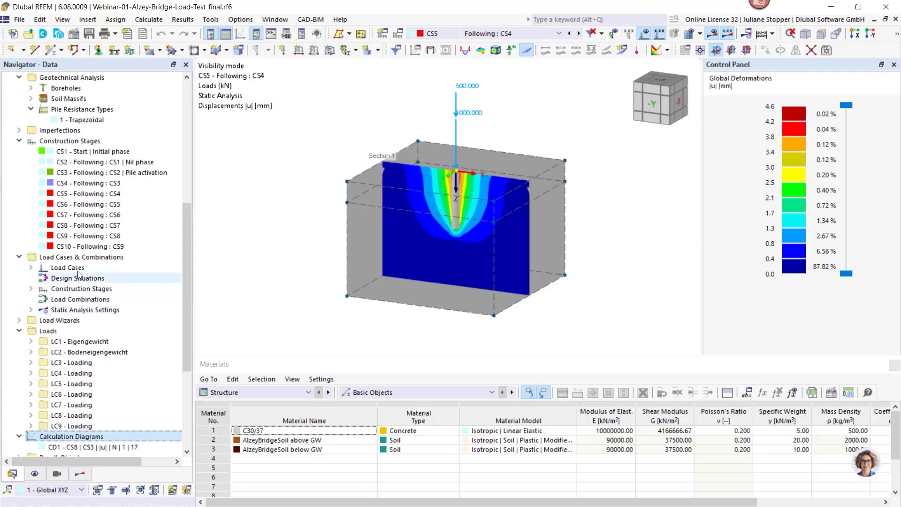
scroll(75, 277, up, 2)
click(56, 183)
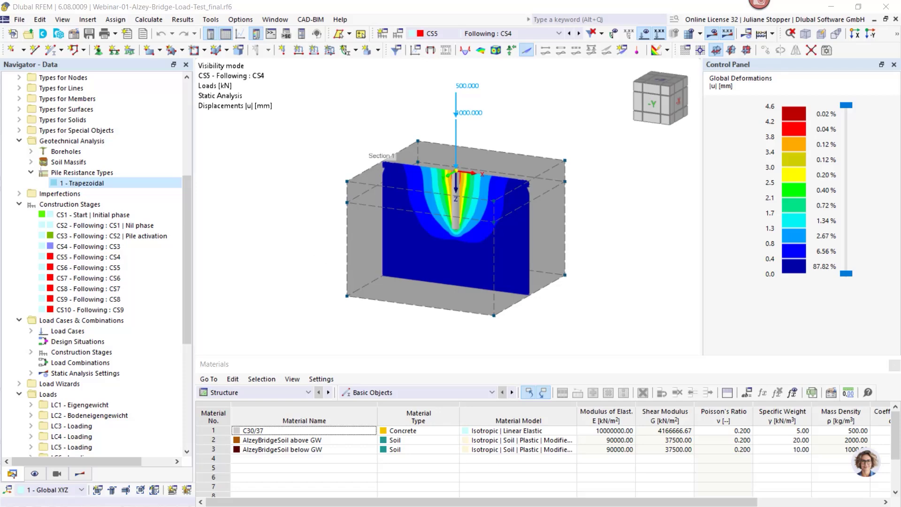
drag(900, 123, 531, 54)
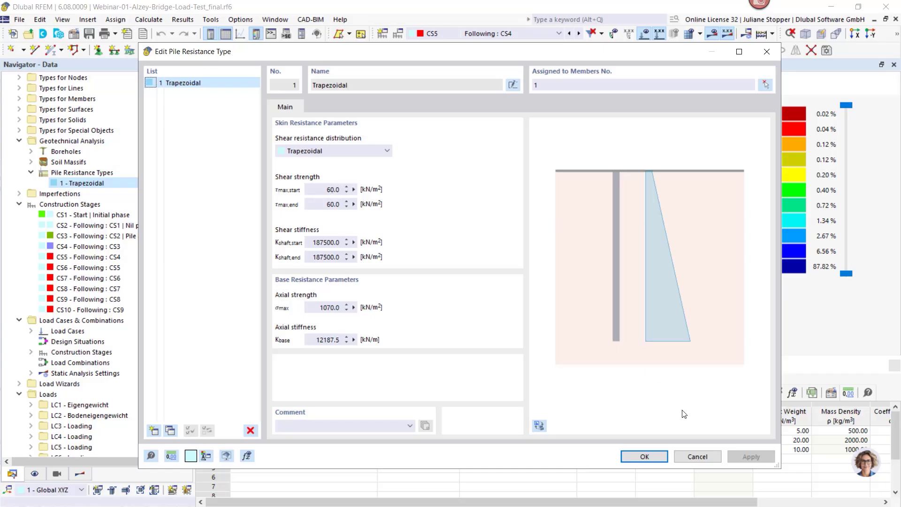
Step: Review the skin and base resistance parameters of the Trapezoidal pile resistance type, leaving them unedited
click(680, 453)
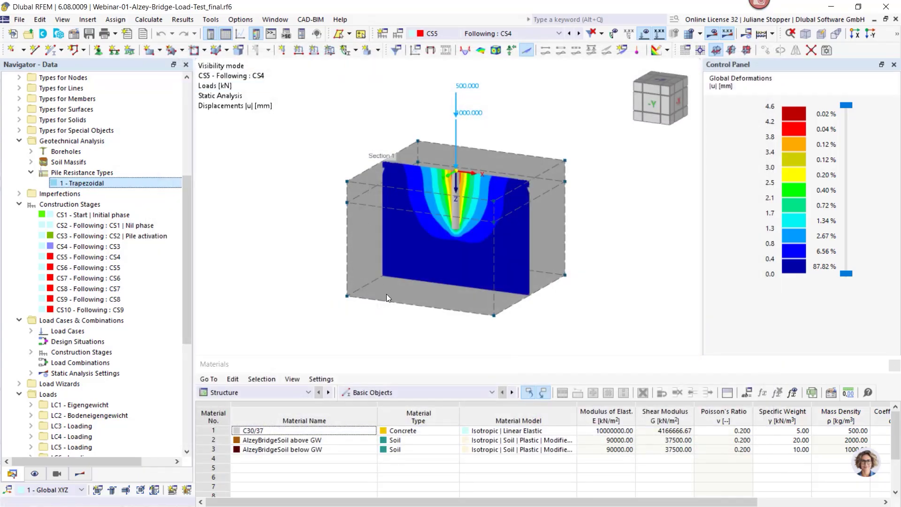
double_click(56, 184)
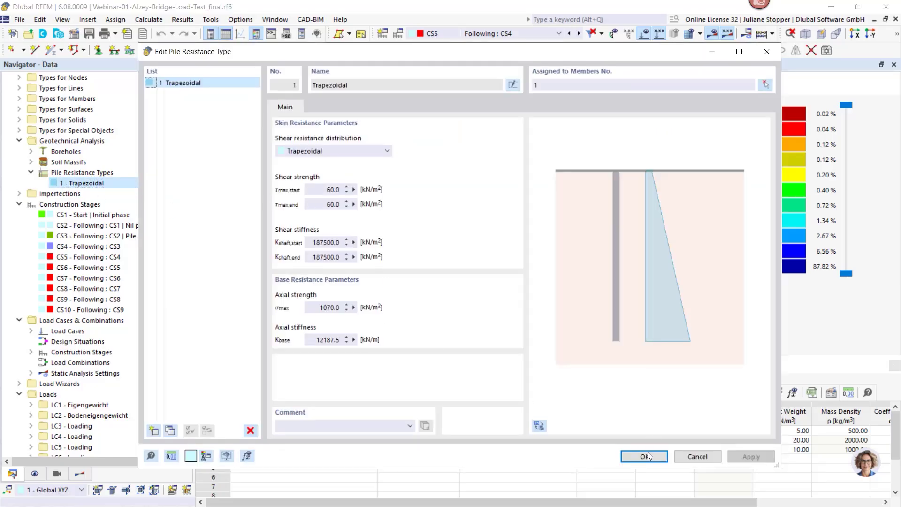
click(689, 460)
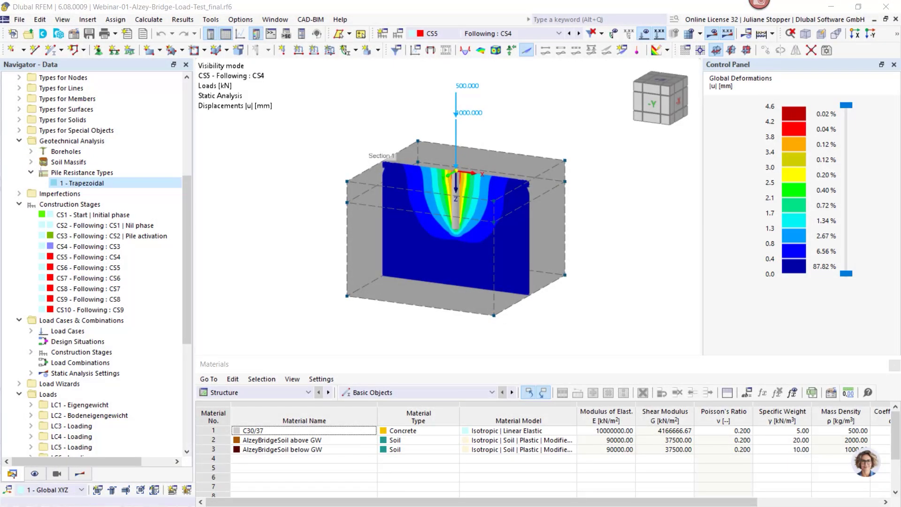
Step: Bring the Webinar-02-Tiefgründung-Brückenlager_final.rf6 model window forward, maximize it and shrink the materials table to enlarge the model view
drag(900, 61, 649, 82)
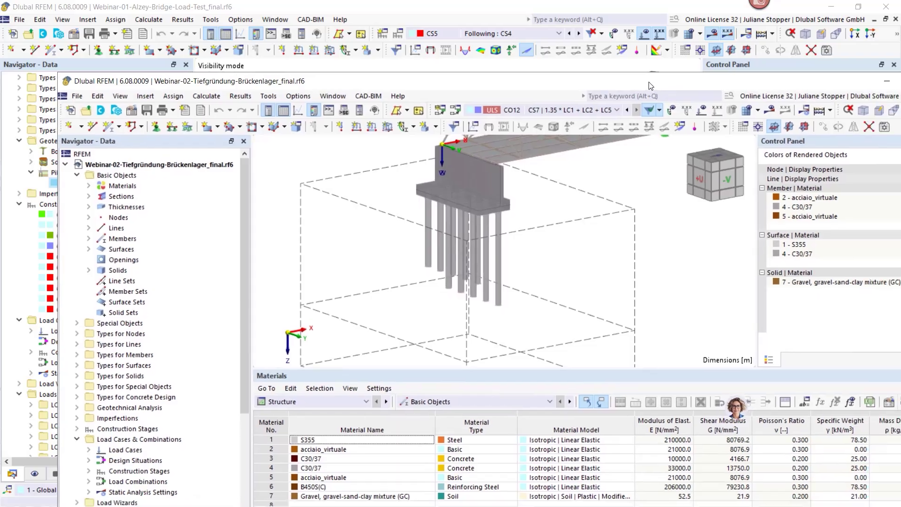
double_click(649, 82)
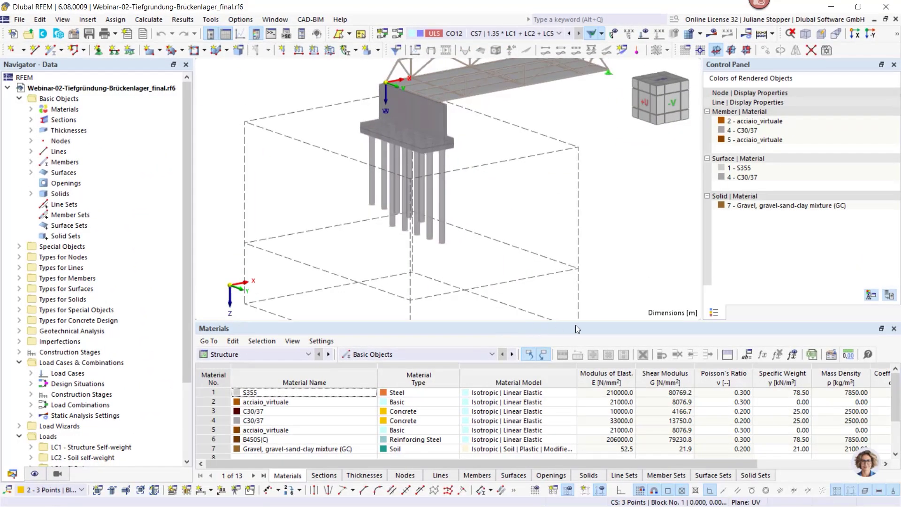
drag(575, 324, 576, 387)
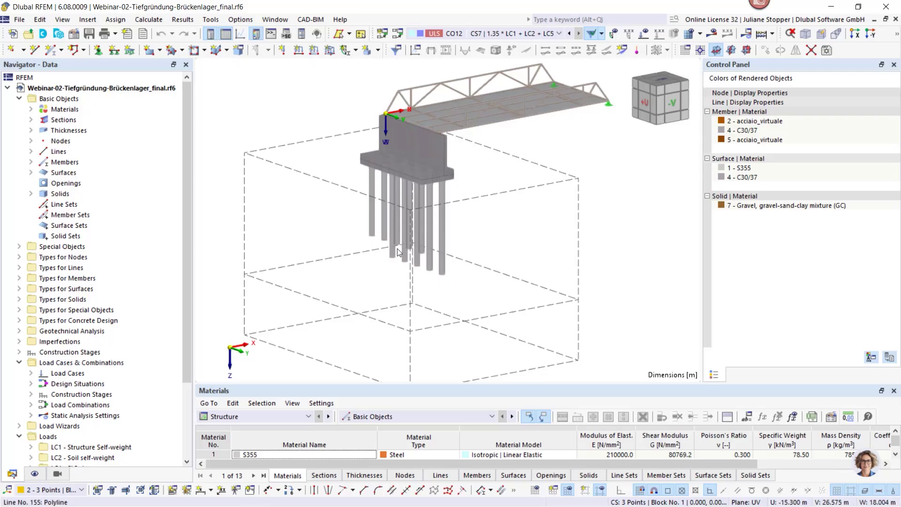
Step: Examine the bridge deck, abutment, pile group and surrounding soil massif from several sides
scroll(397, 252, down, 2)
ctrl+middle_drag(398, 228, 446, 227)
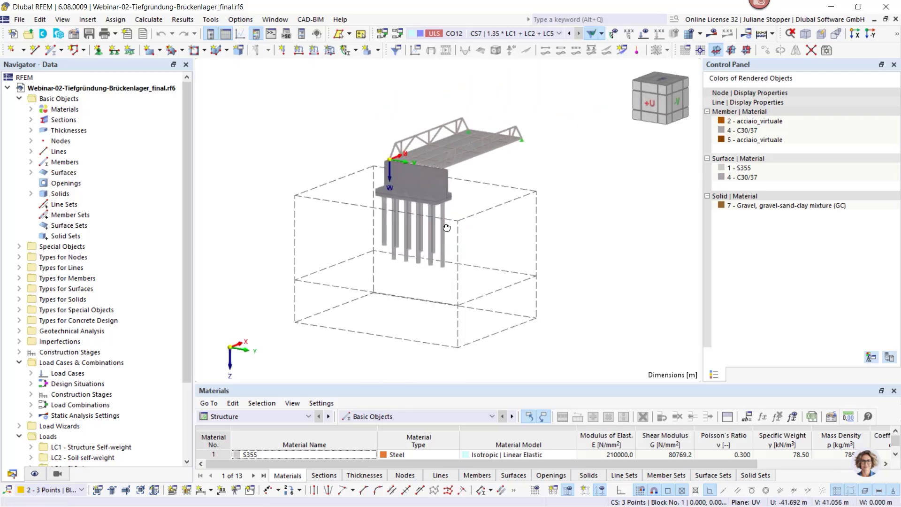
scroll(429, 170, up, 2)
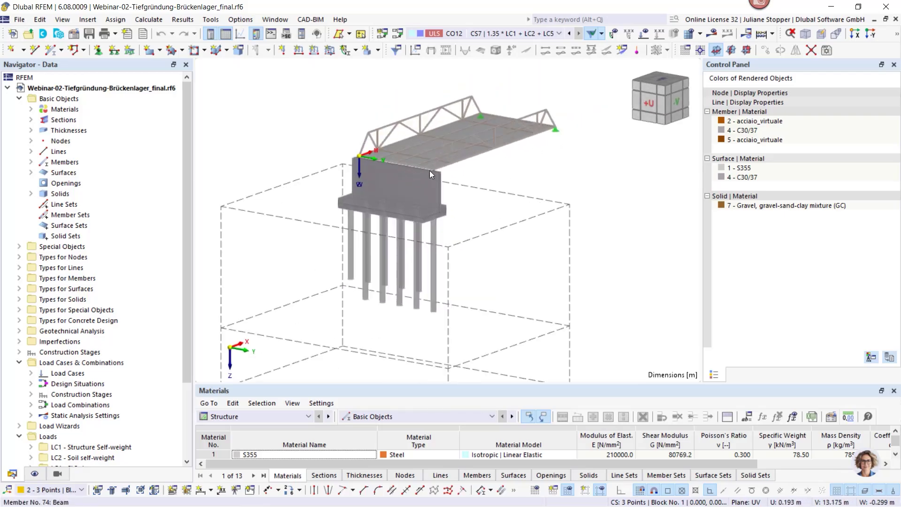
ctrl+middle_drag(454, 236, 404, 240)
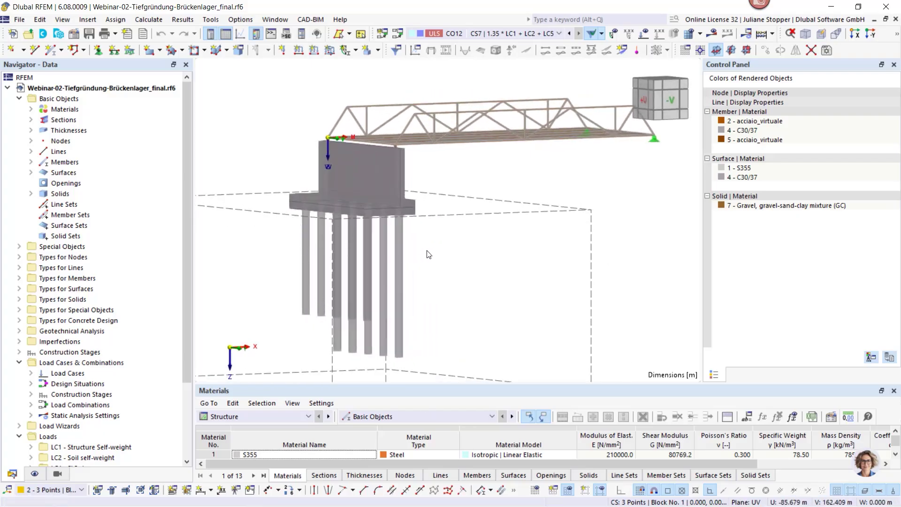
scroll(426, 251, down, 2)
ctrl+middle_drag(440, 266, 521, 258)
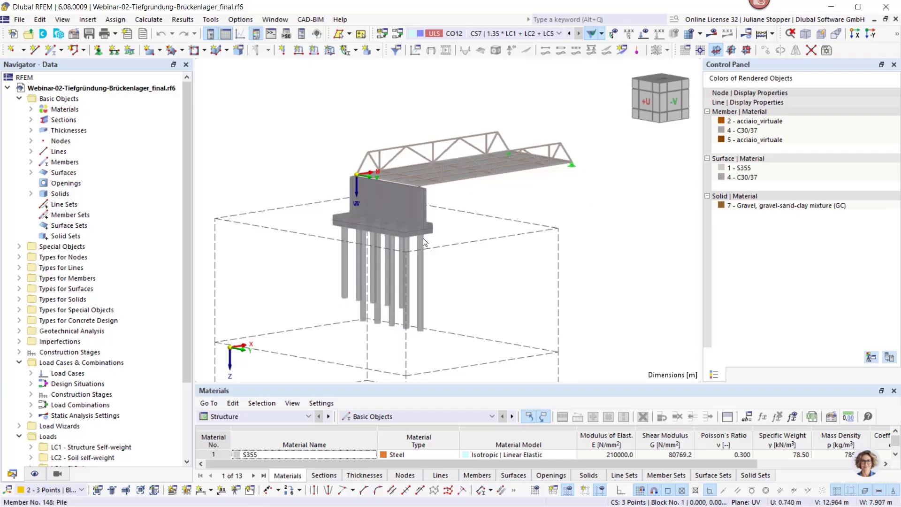
scroll(429, 166, down, 2)
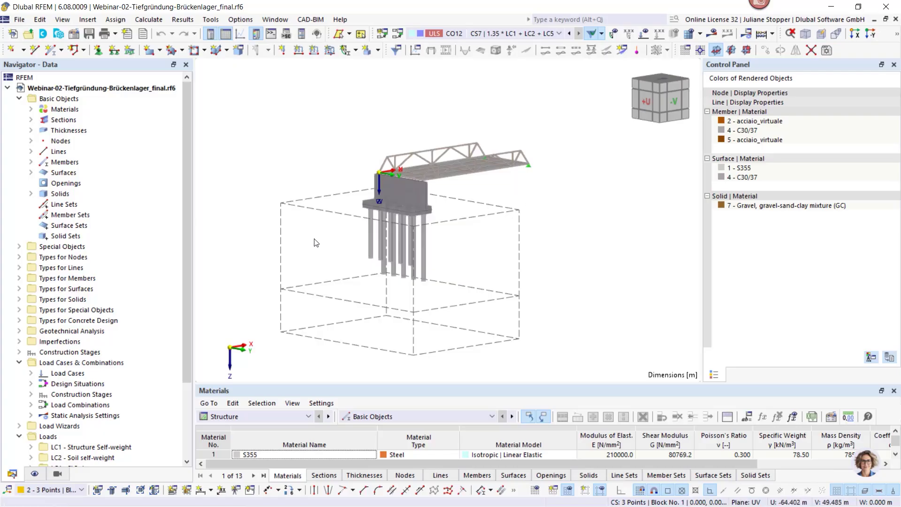
scroll(347, 251, up, 5)
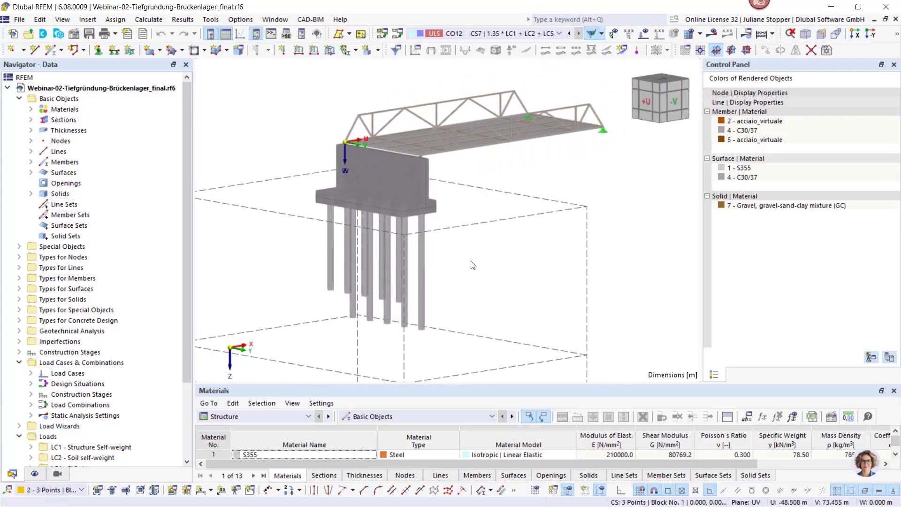
ctrl+middle_drag(487, 270, 505, 272)
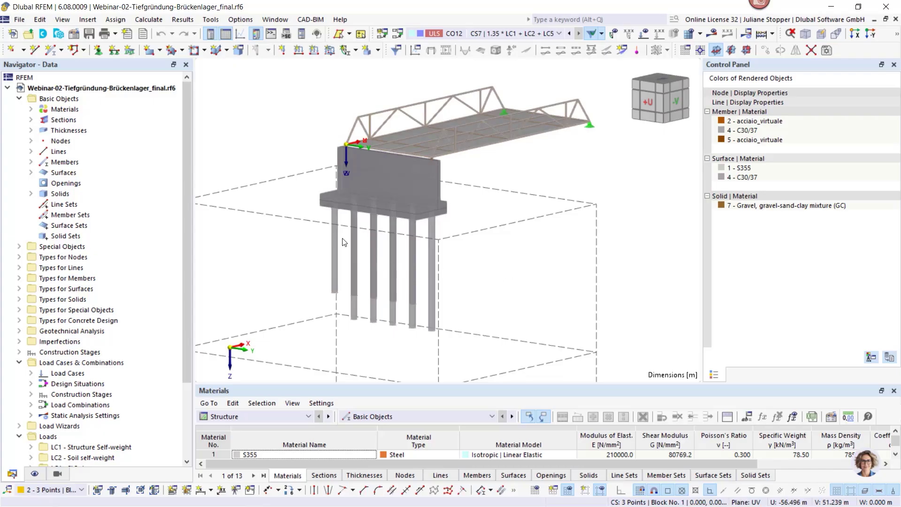
Step: Display construction stage CS1, the initial phase with linear elastic material
click(488, 35)
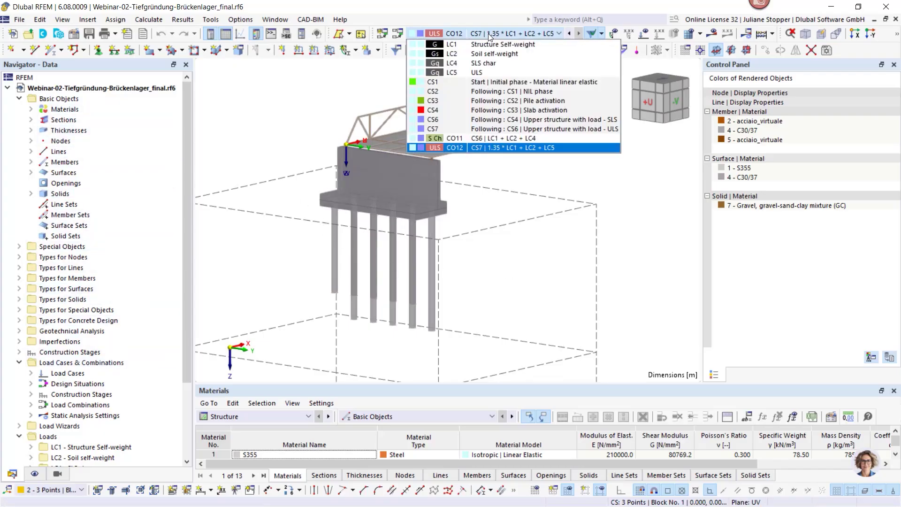
click(496, 81)
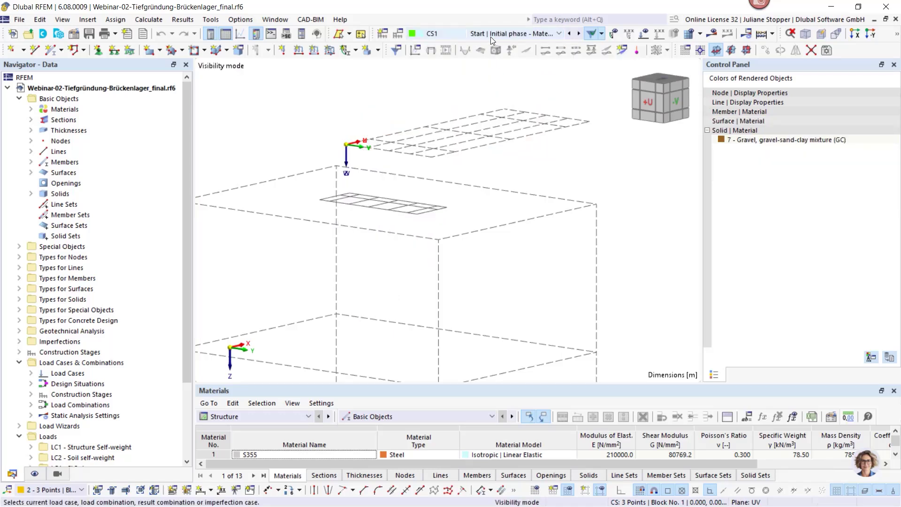
click(559, 34)
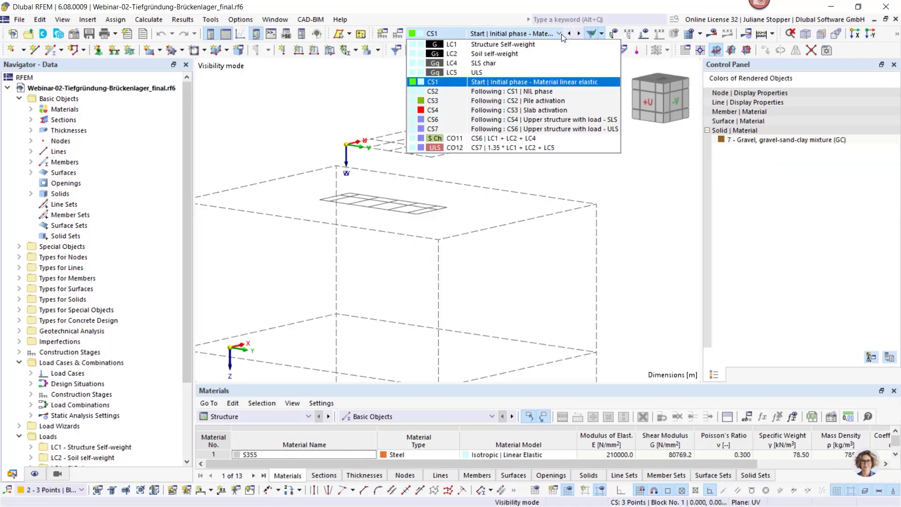
click(497, 84)
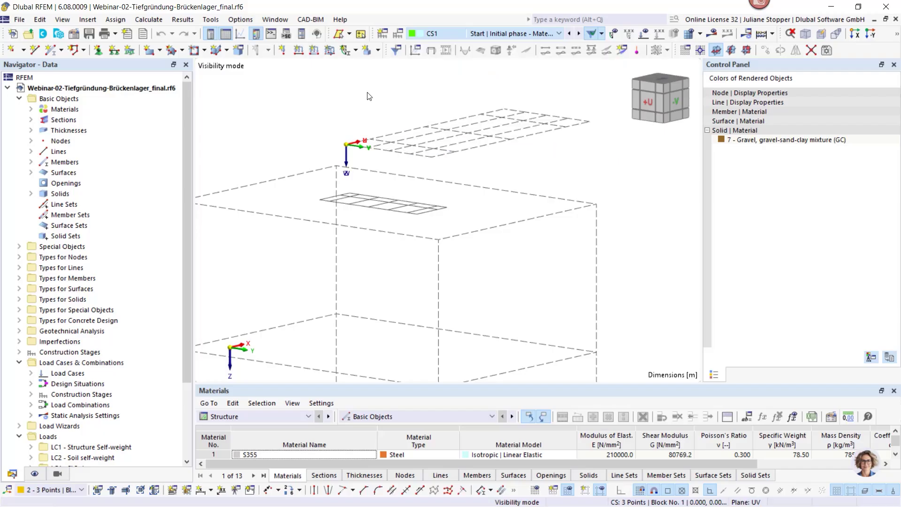
Step: Advance through construction stages CS2 (NIL phase) and CS3 (Pile activation) and inspect the activated piles
click(579, 35)
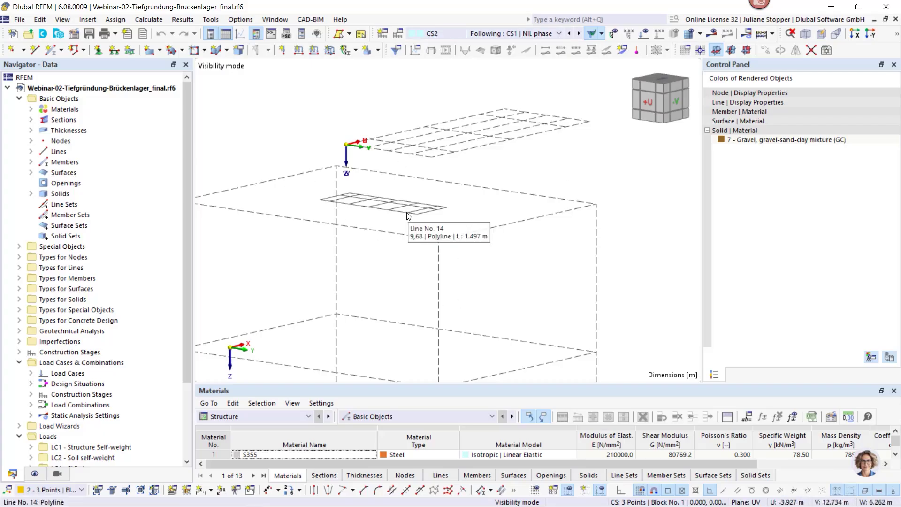
click(580, 34)
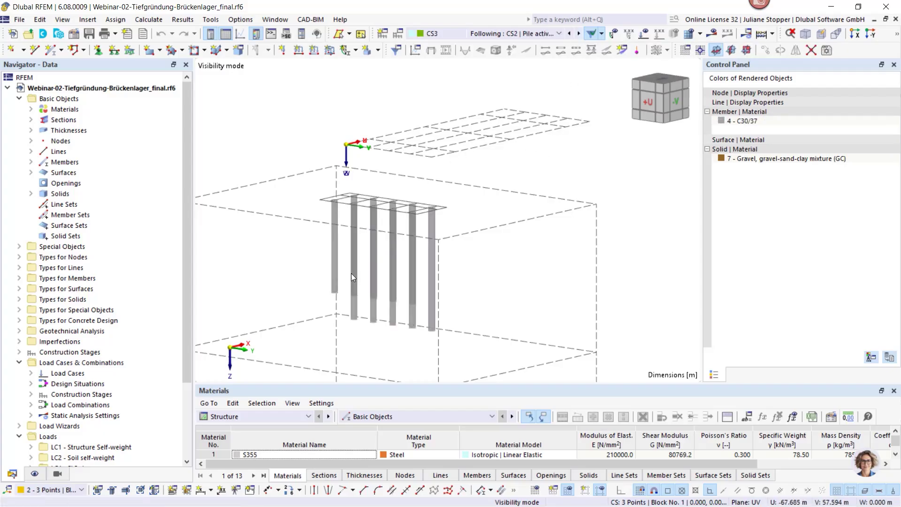
scroll(348, 162, down, 1)
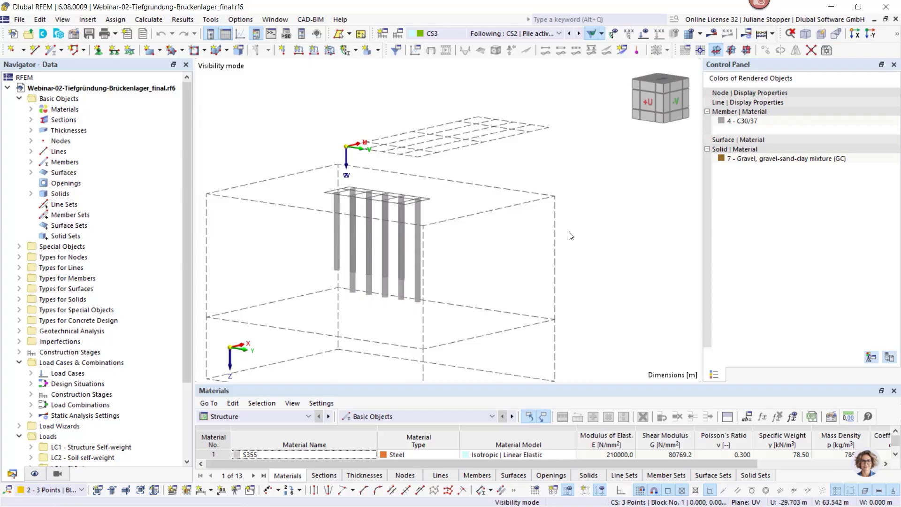
ctrl+middle_drag(569, 232, 539, 235)
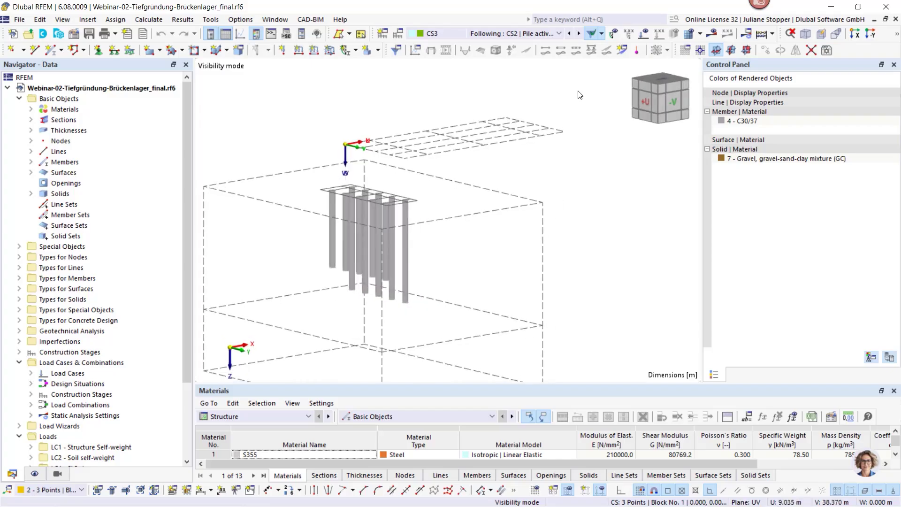
Step: Advance through construction stages CS4 and CS6 to CS7 and turn on the load display to view the bearing loads
click(580, 34)
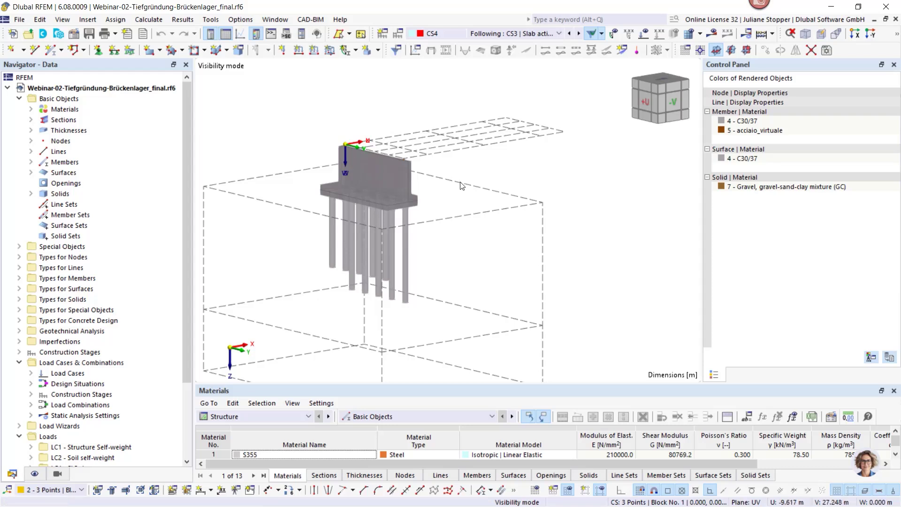
click(579, 34)
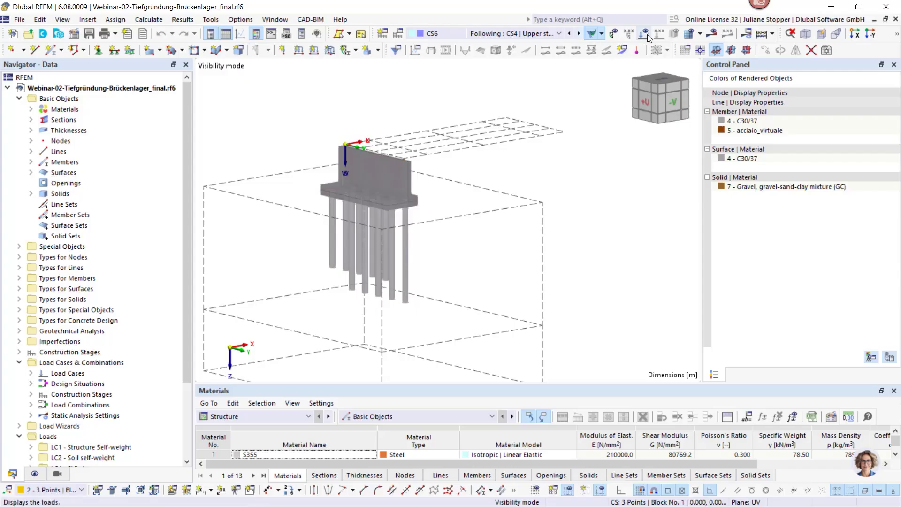
click(645, 35)
click(578, 34)
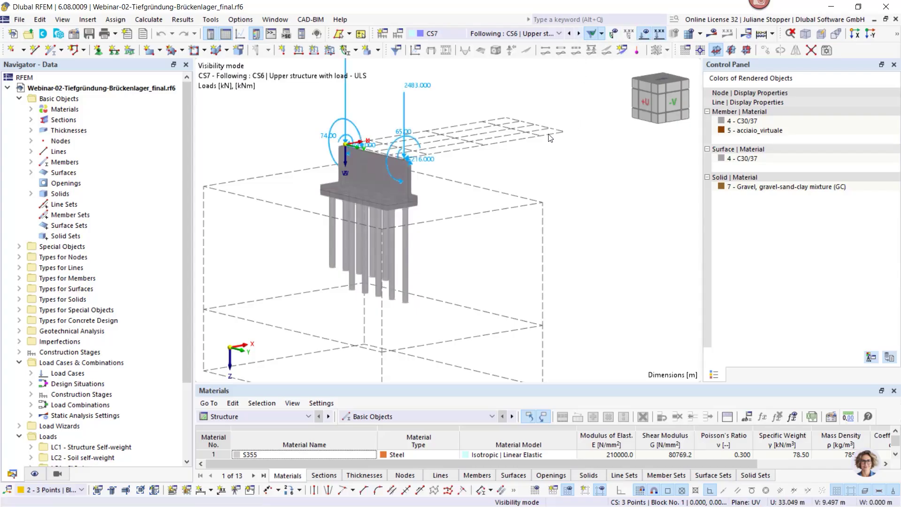
scroll(544, 140, down, 1)
ctrl+middle_drag(545, 140, 554, 156)
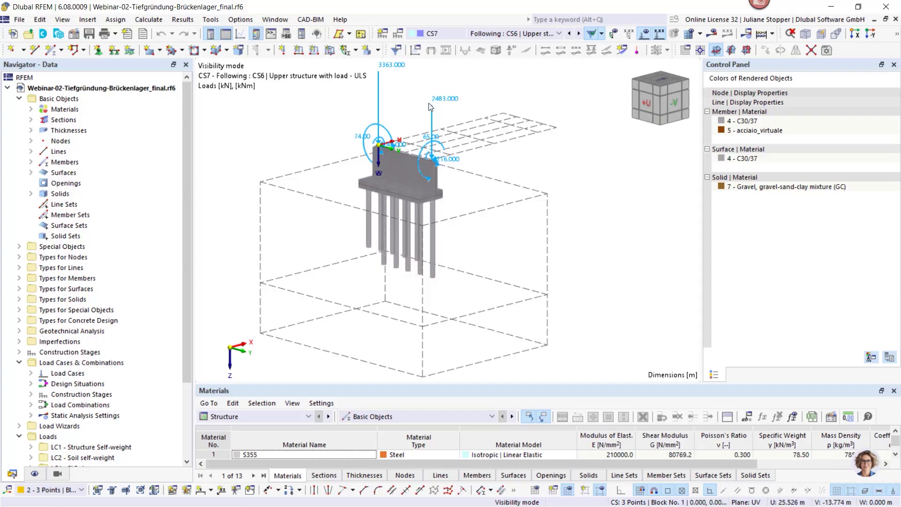
Step: Compare the loads of construction stages CS6 (SLS) and CS7 (ULS)
click(498, 36)
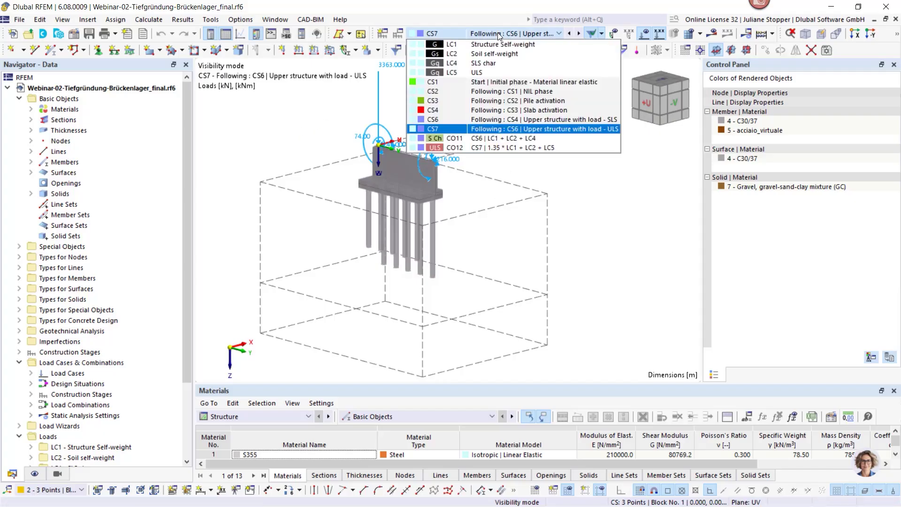
click(533, 118)
click(549, 35)
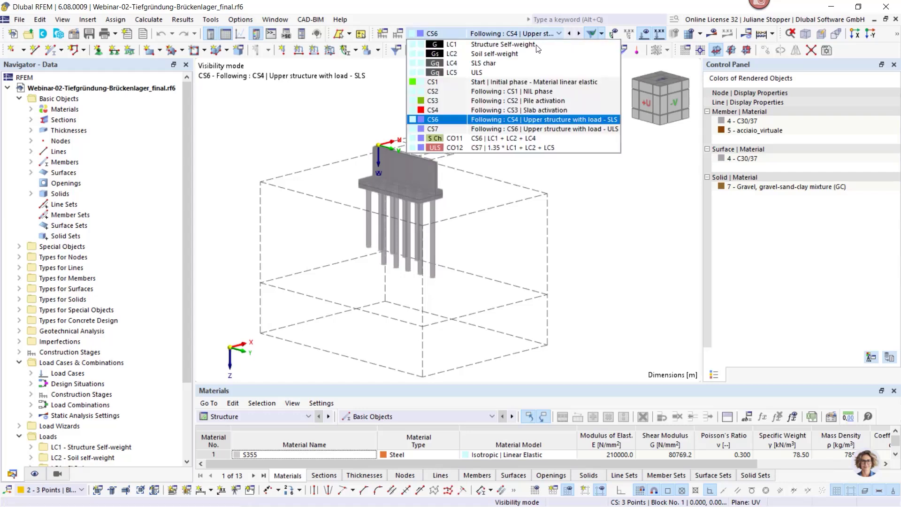
Step: Show the global deformations of load combination CO11 (CS6 | LC1 + LC2 + LC4) and widen the navigator slightly
click(516, 33)
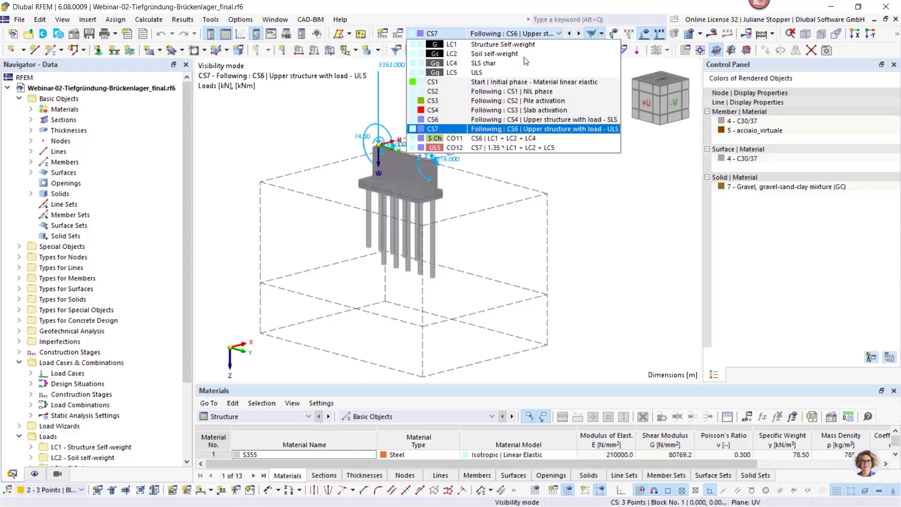
click(508, 145)
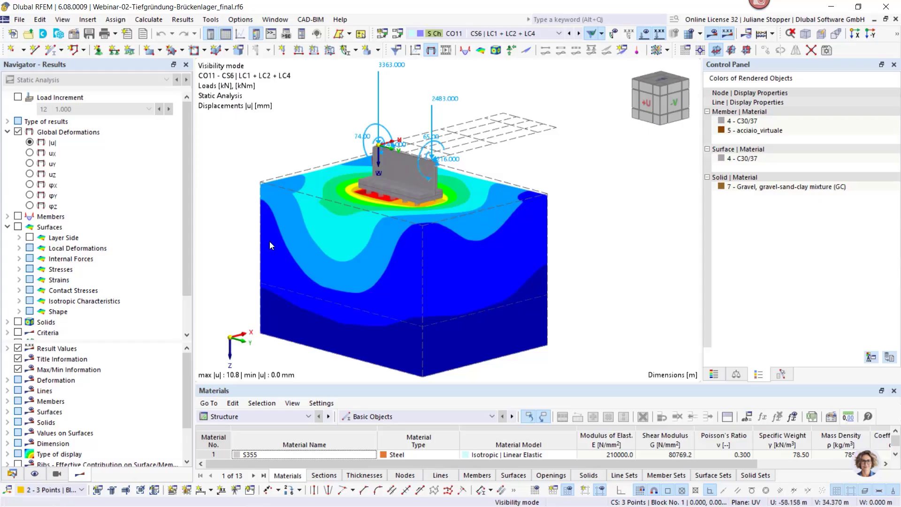
middle_drag(332, 266, 342, 251)
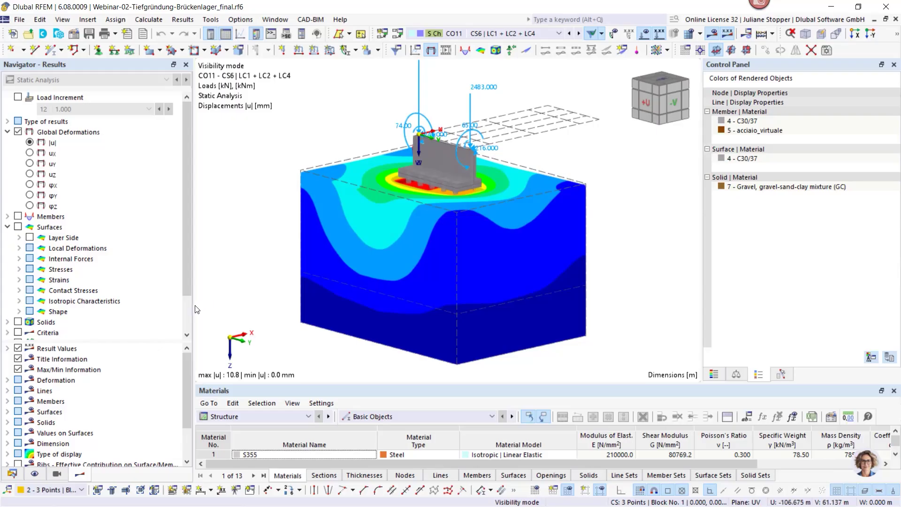
drag(194, 306, 218, 306)
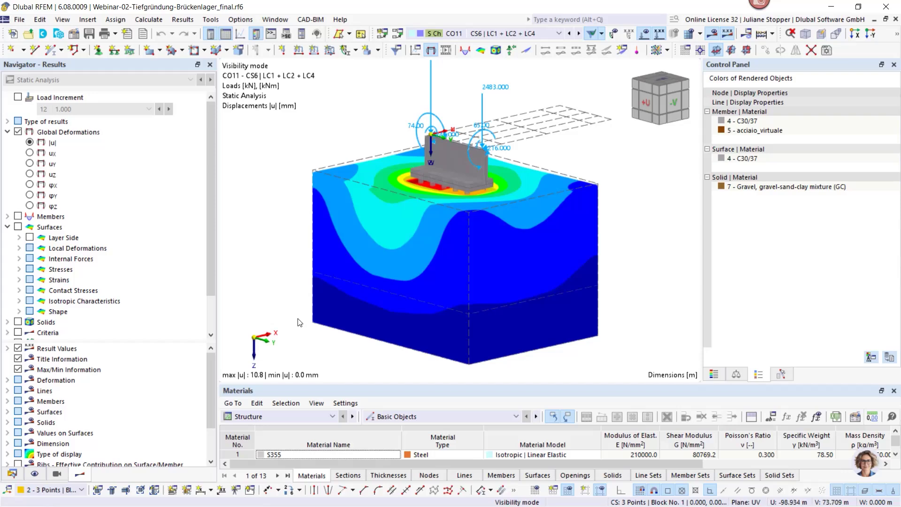
Step: Find the Pile foundation printout report in the model data tree and open it for editing
click(12, 474)
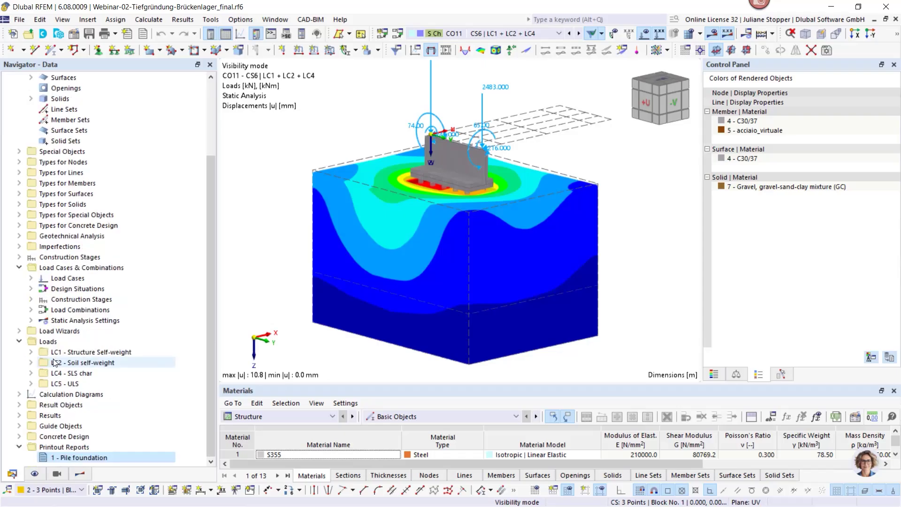
scroll(53, 360, up, 2)
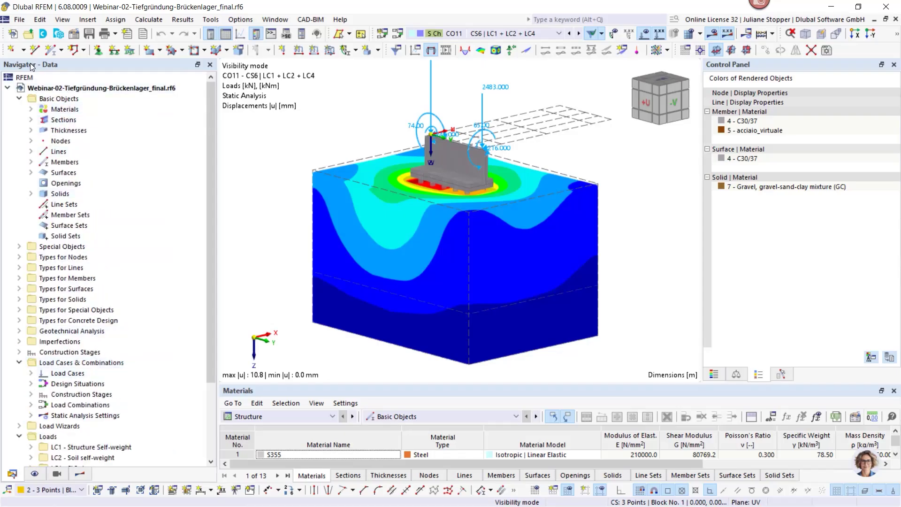
scroll(70, 215, down, 3)
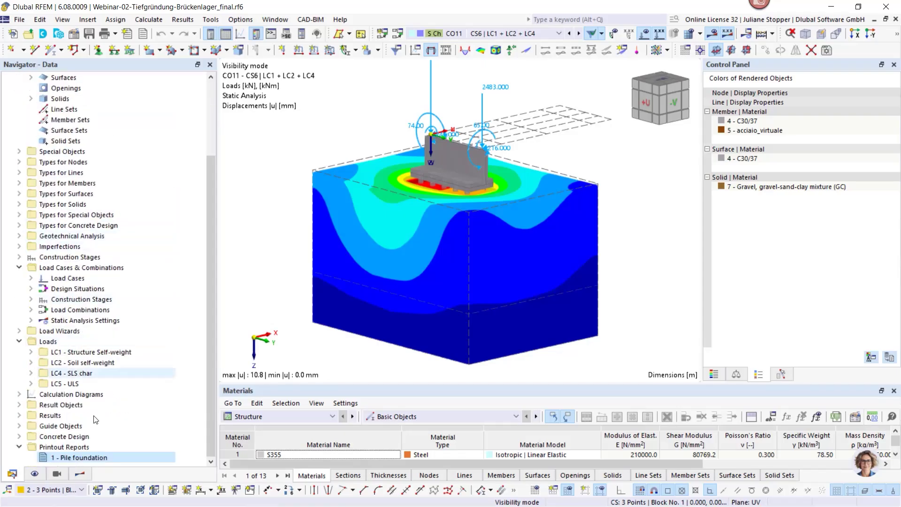
right_click(62, 457)
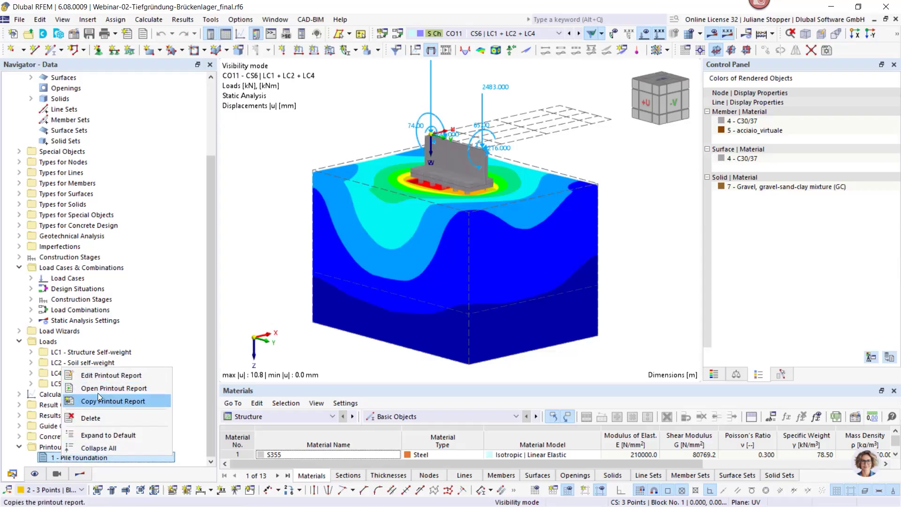
click(97, 376)
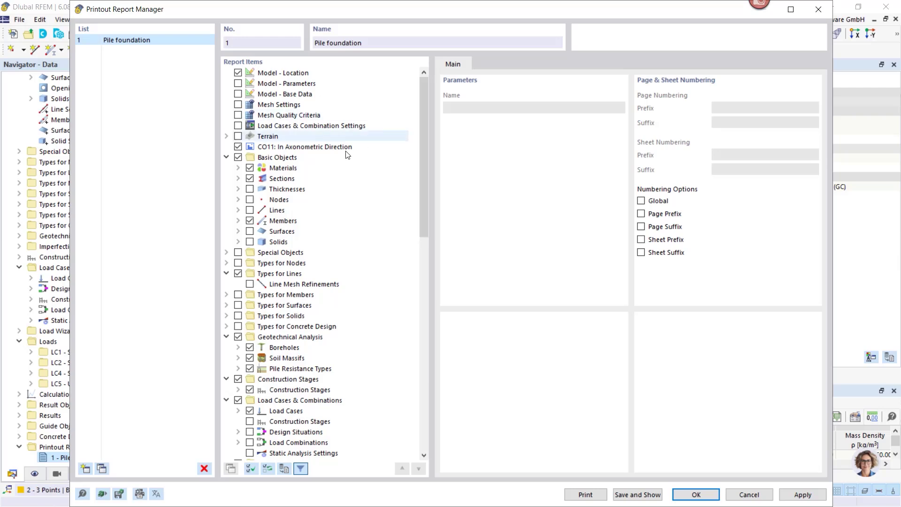
Step: Exclude the soil material tables Modified Mohr-Coulomb and Nonlinear Elastic (Solids) from the report's Materials chapter
click(238, 168)
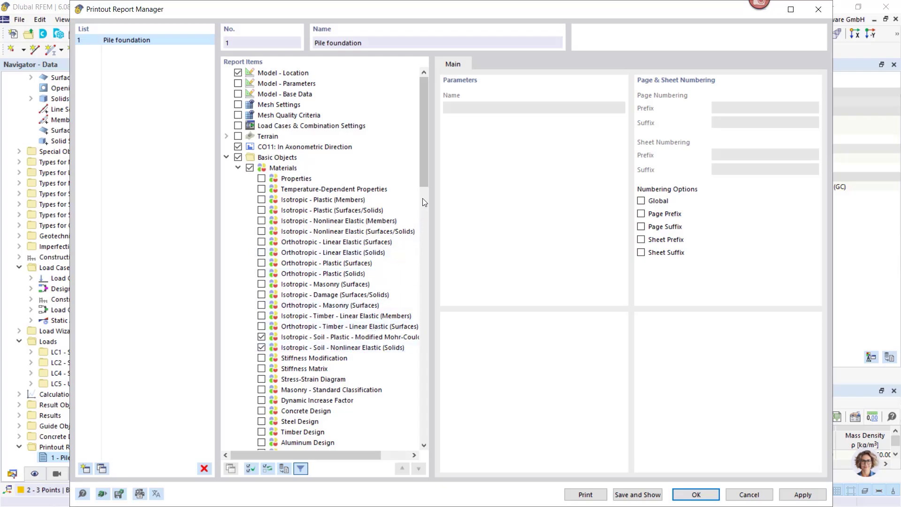
drag(424, 182, 426, 238)
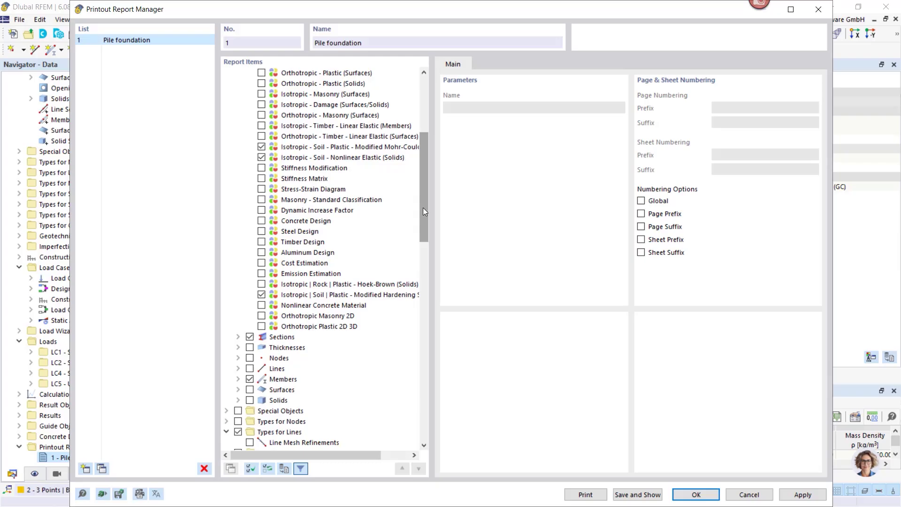
scroll(423, 207, up, 1)
click(261, 158)
click(261, 167)
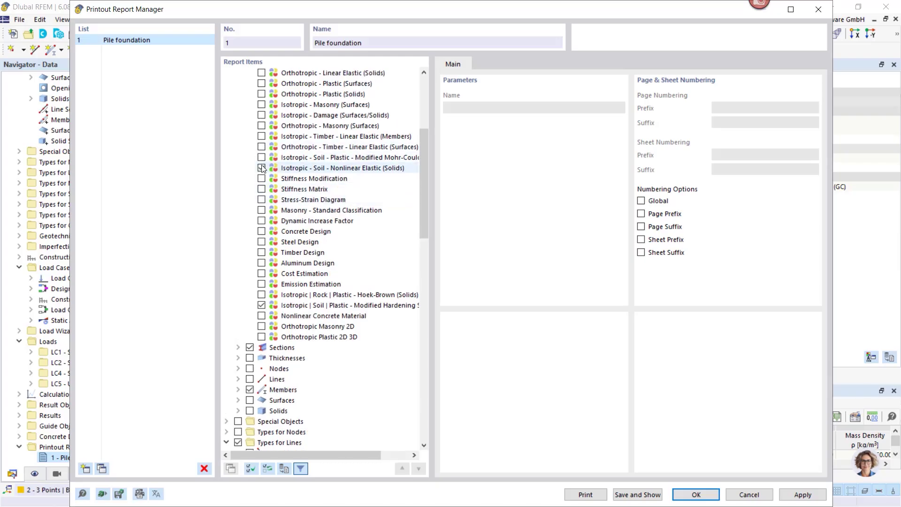
drag(422, 195, 419, 148)
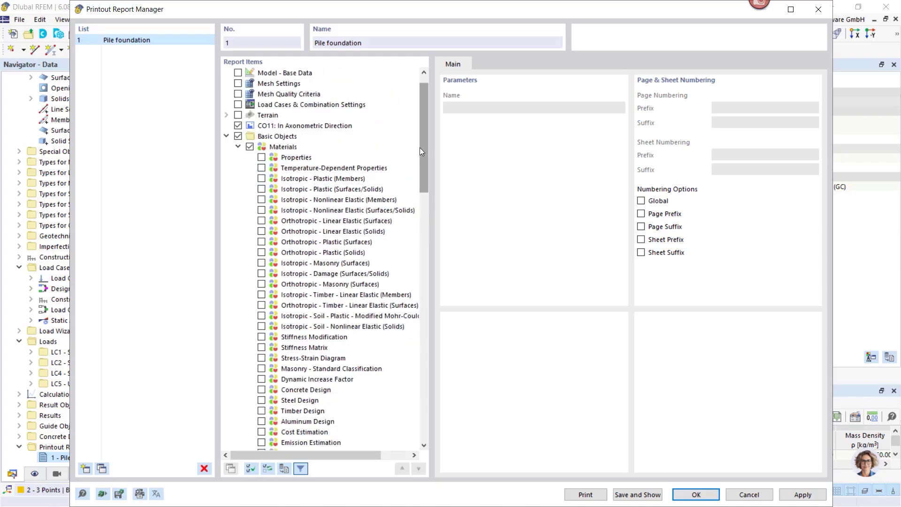
click(238, 147)
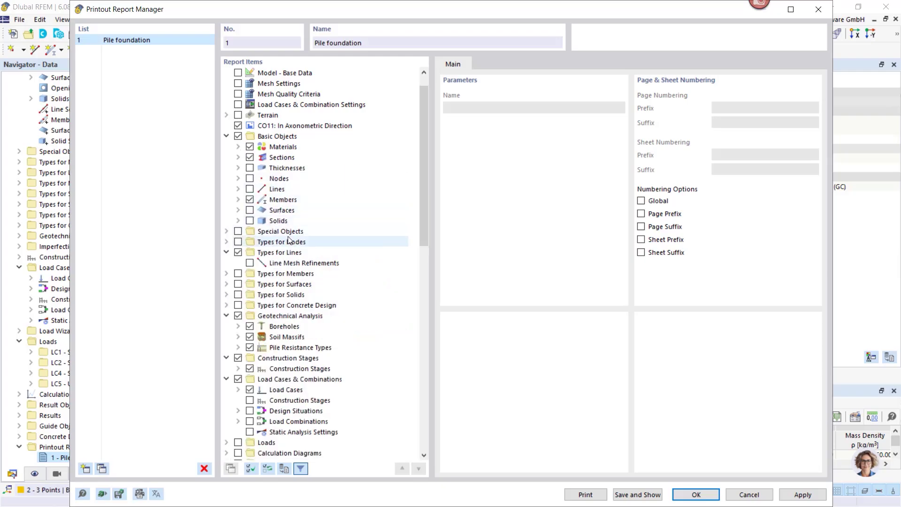
Step: Review the remaining report items down to the static analysis results, then save the selection and show the printout report maximized
scroll(289, 240, down, 3)
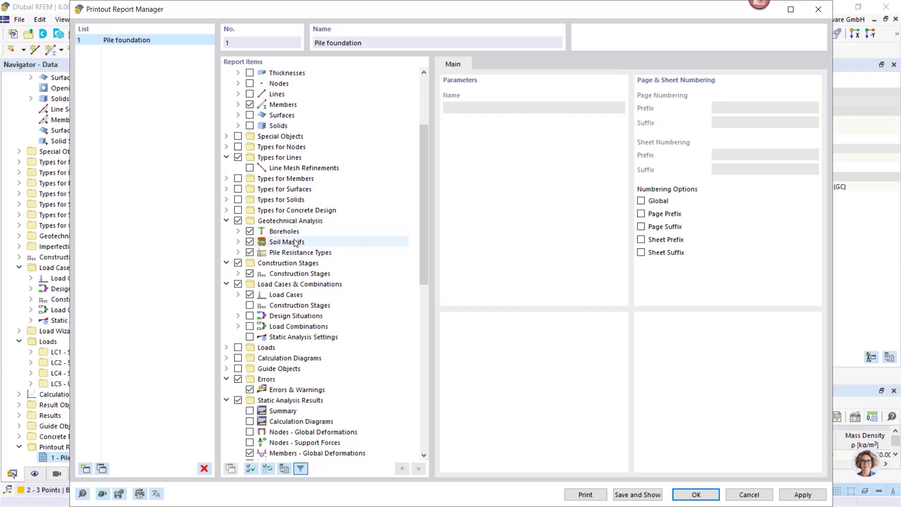
scroll(319, 294, down, 5)
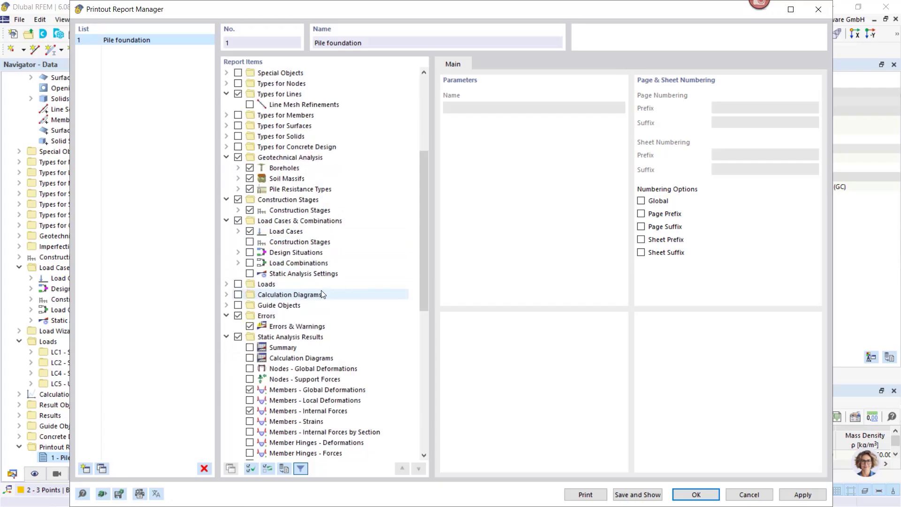
scroll(322, 294, down, 8)
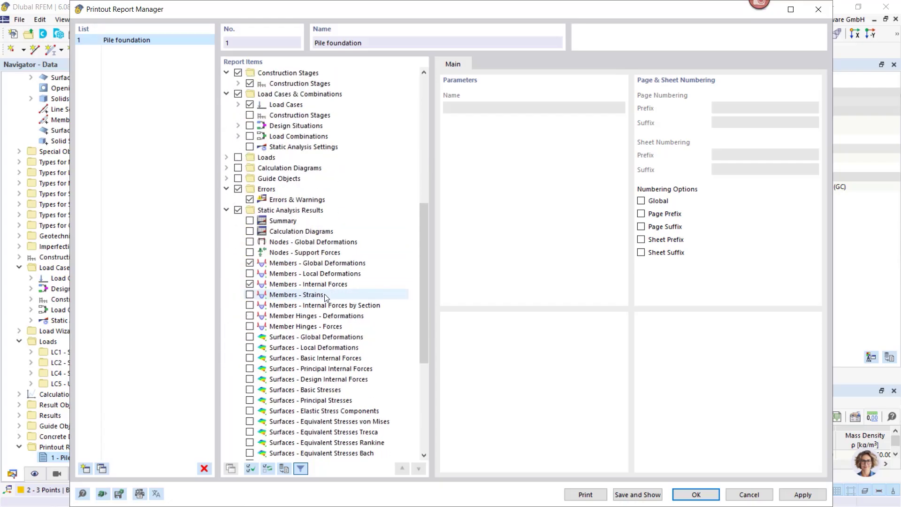
click(652, 495)
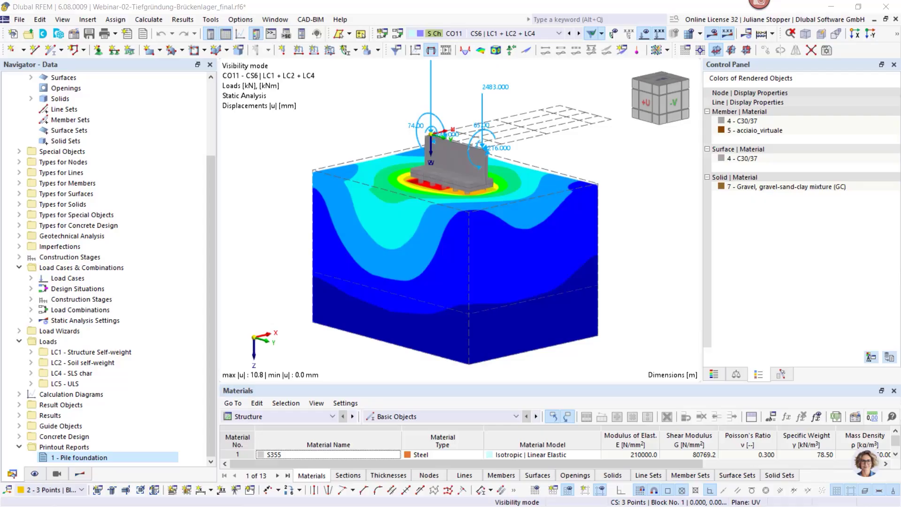
drag(900, 145, 483, 109)
double_click(471, 104)
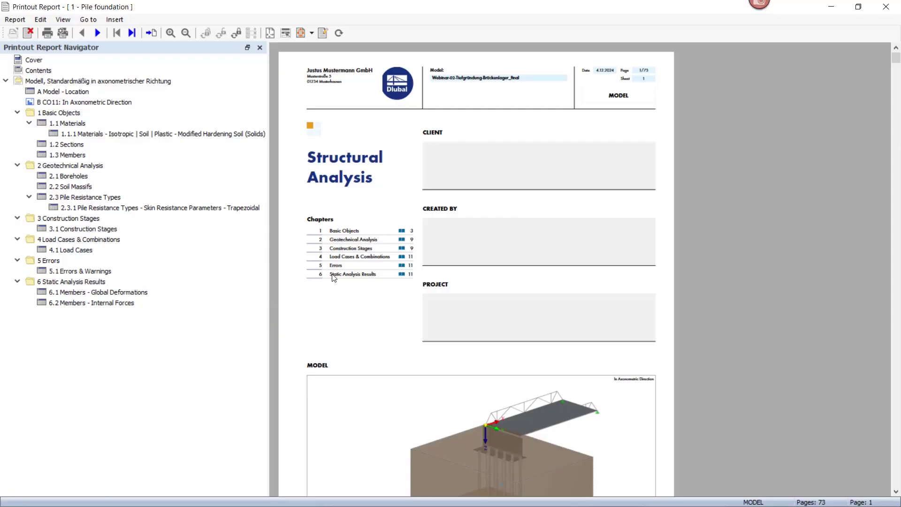
Step: Look through the report pages from the cover and contents through materials and sections to the member global deformation tables
scroll(337, 275, down, 10)
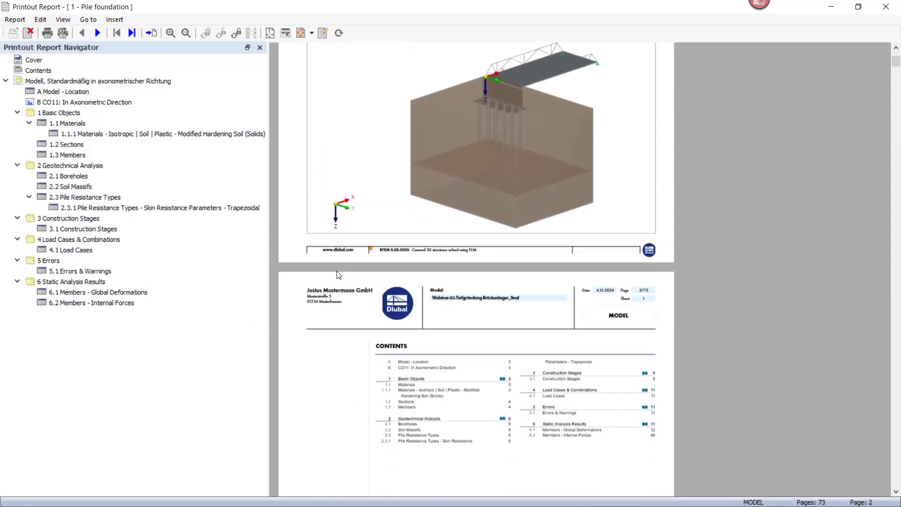
scroll(336, 274, down, 15)
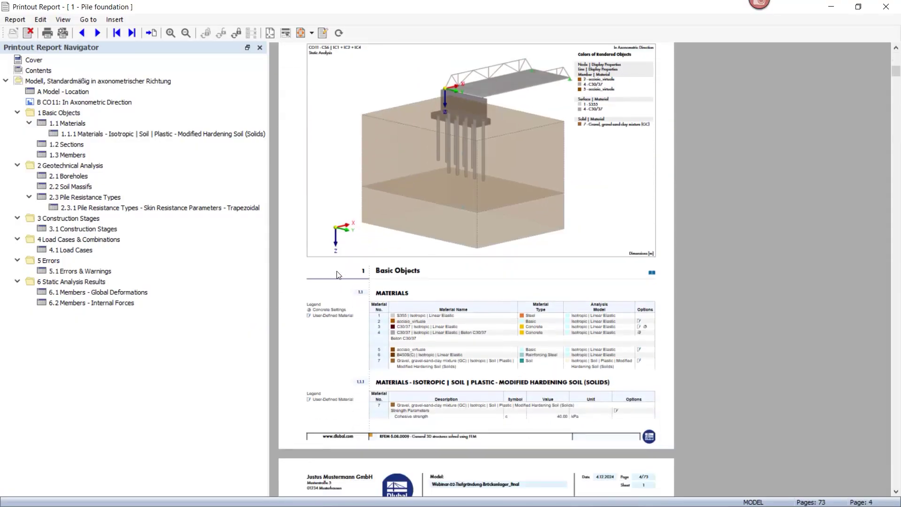
scroll(337, 275, down, 10)
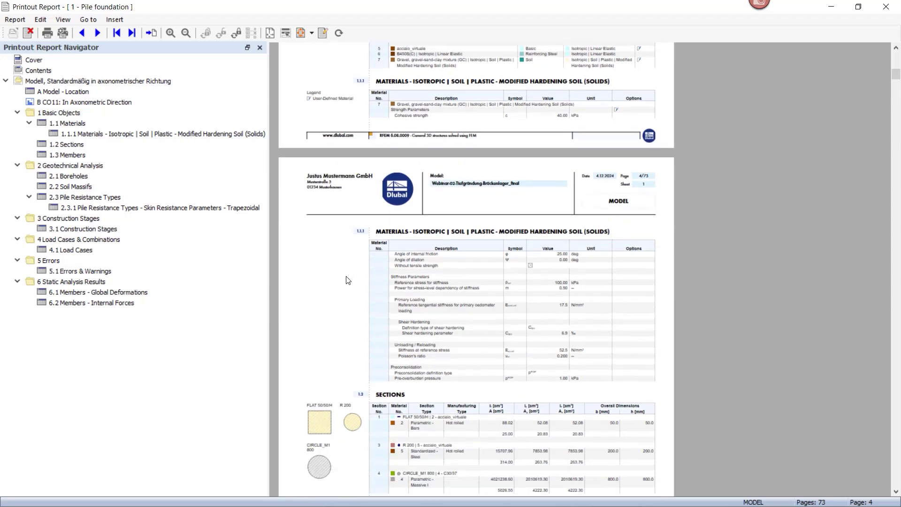
drag(891, 78, 883, 196)
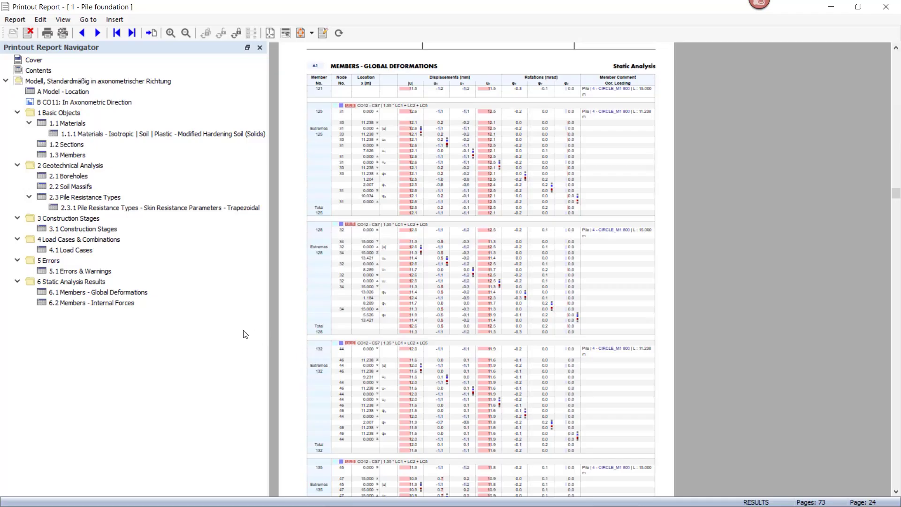
Step: Check the editing options available for the Soil Massifs chapter, dismiss them and move the report window away from the model
right_click(57, 186)
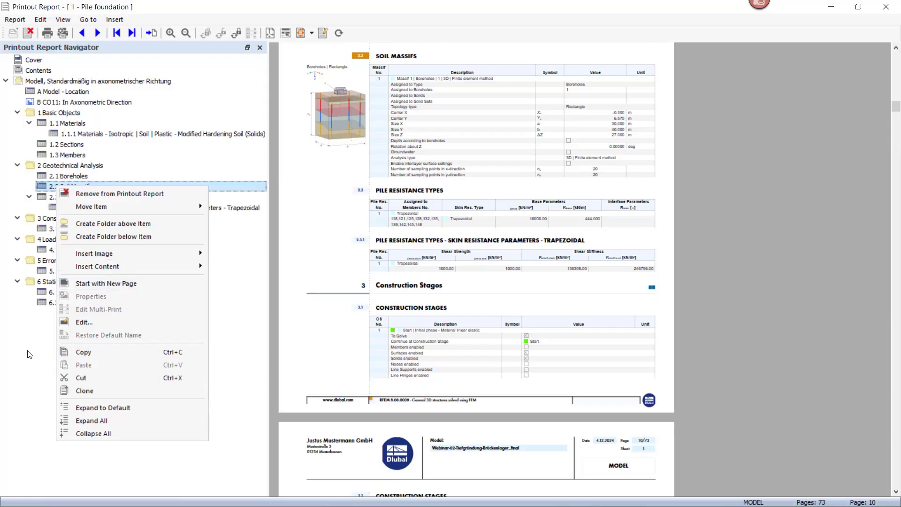
click(34, 337)
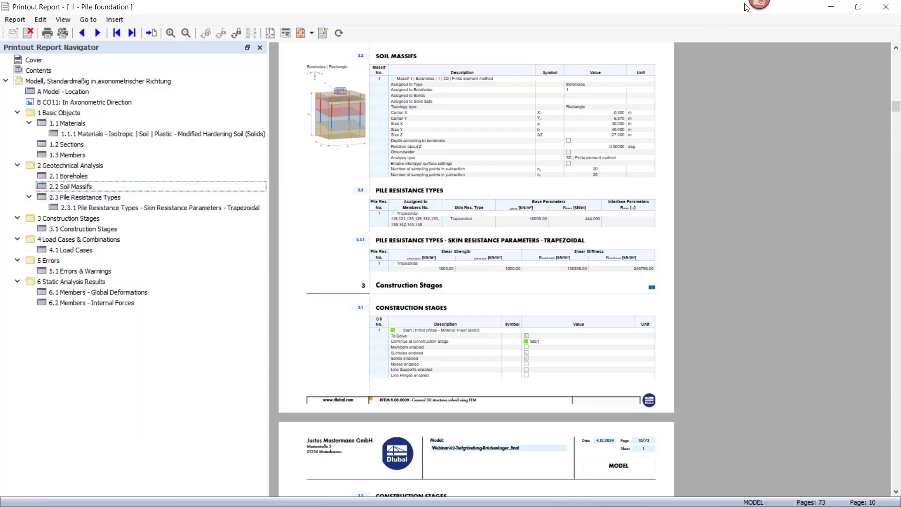
drag(541, 10, 900, 47)
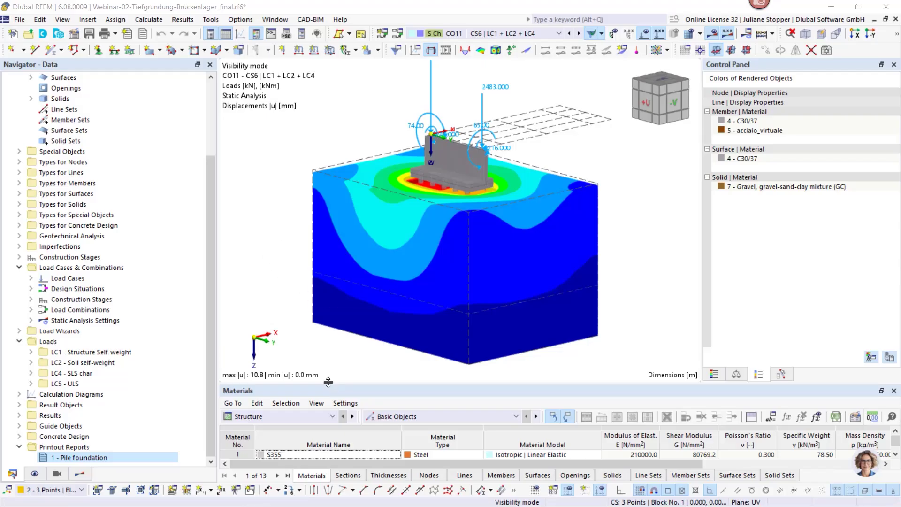
Step: Enlarge the Materials table area slightly and start a new clipping plane among the guide objects
drag(330, 384, 331, 357)
click(79, 474)
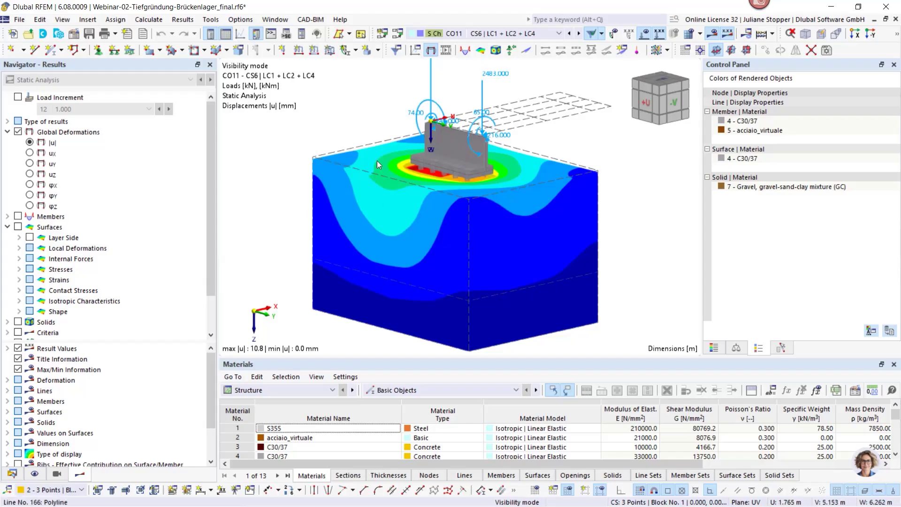
click(12, 474)
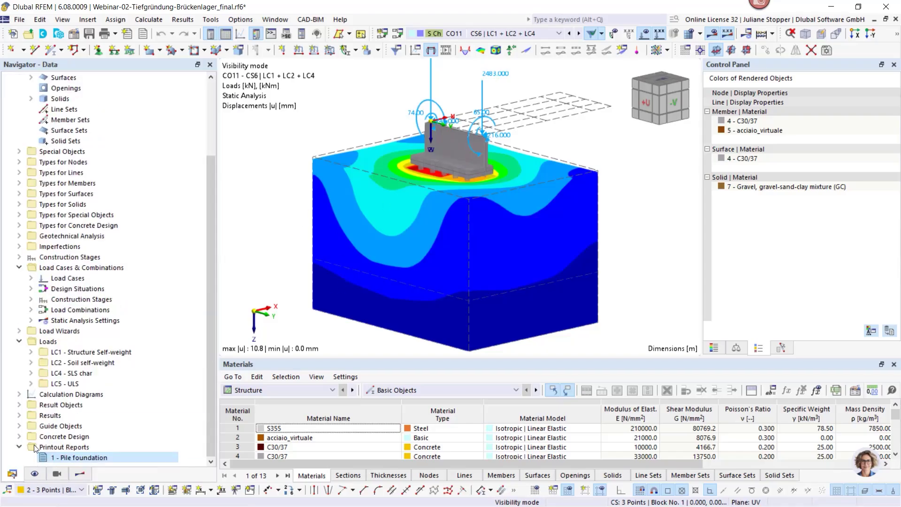
click(19, 426)
scroll(47, 412, down, 2)
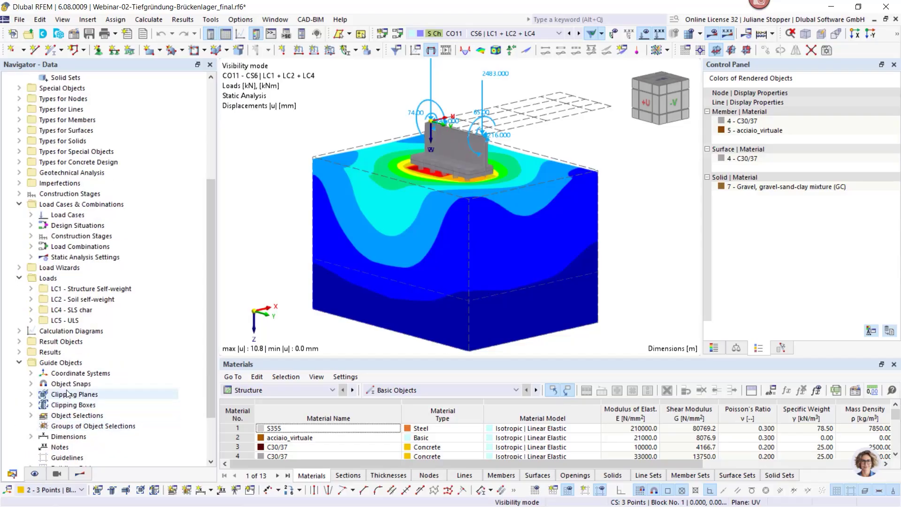
right_click(68, 393)
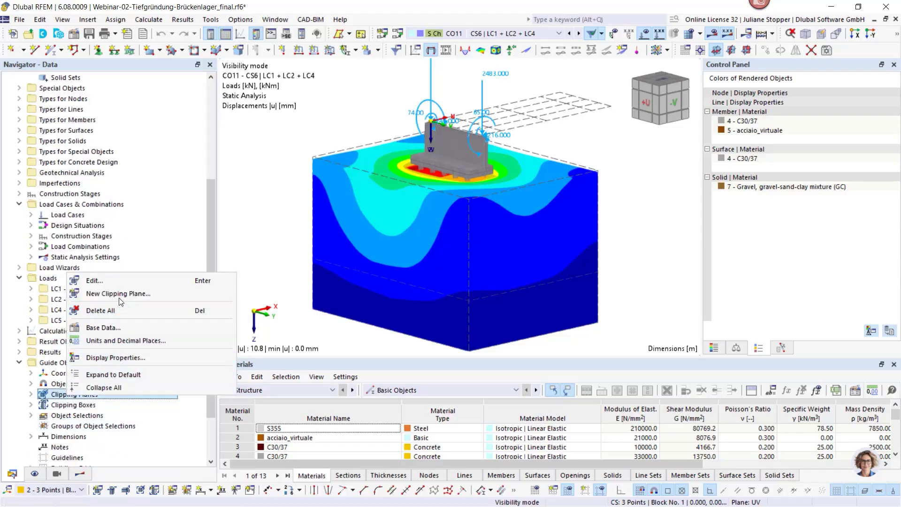
click(119, 292)
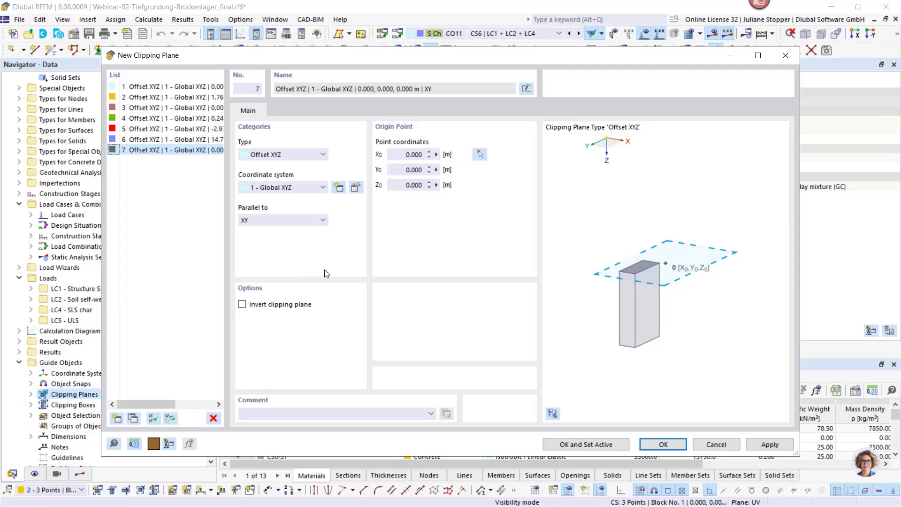
Step: Set the clipping plane's origin to the pile head node at -2.903, 0.587, 6.262 m, make it parallel to YZ and activate it
click(479, 155)
scroll(418, 169, up, 2)
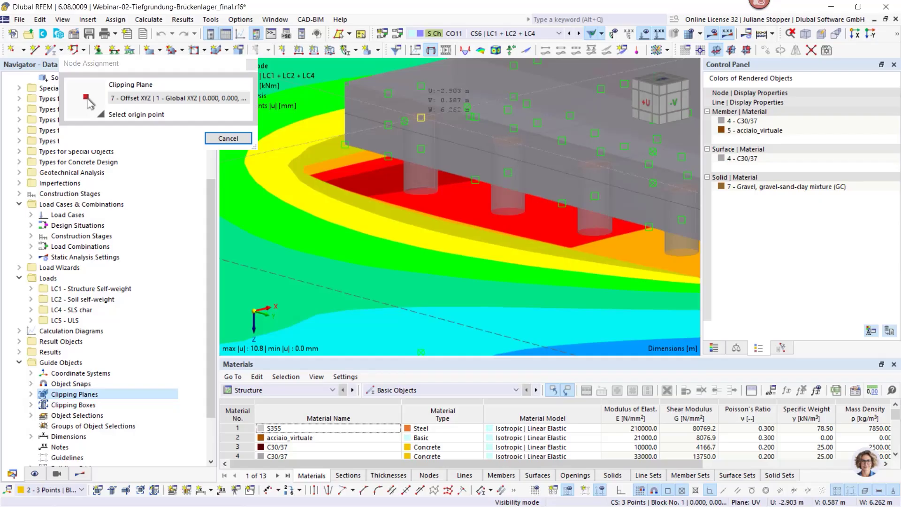
click(421, 117)
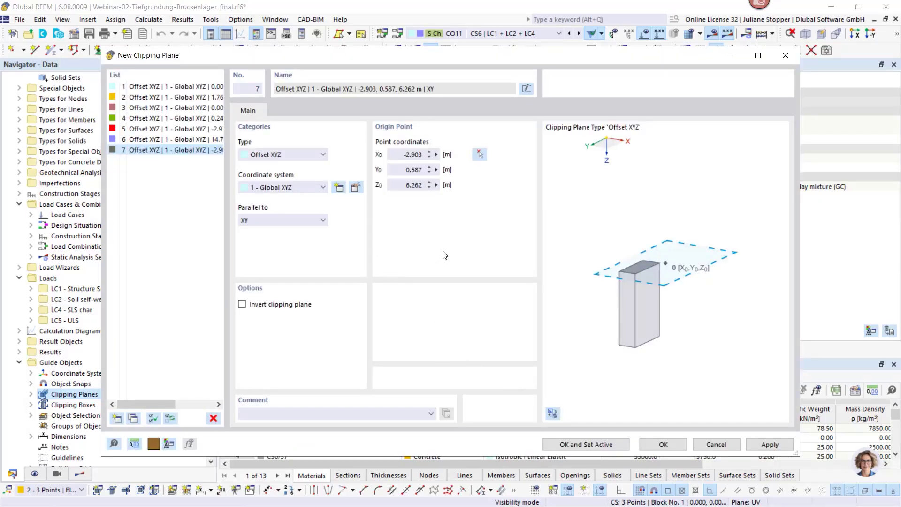
click(318, 220)
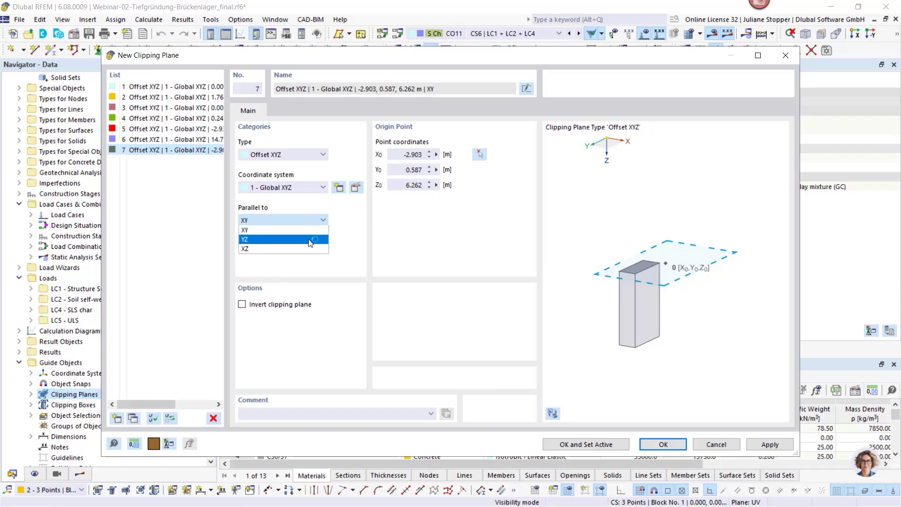
click(266, 241)
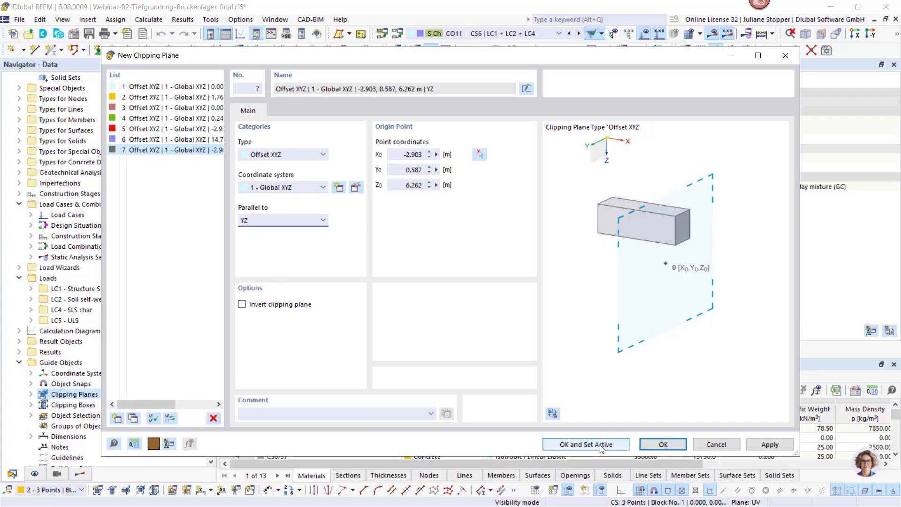
click(559, 443)
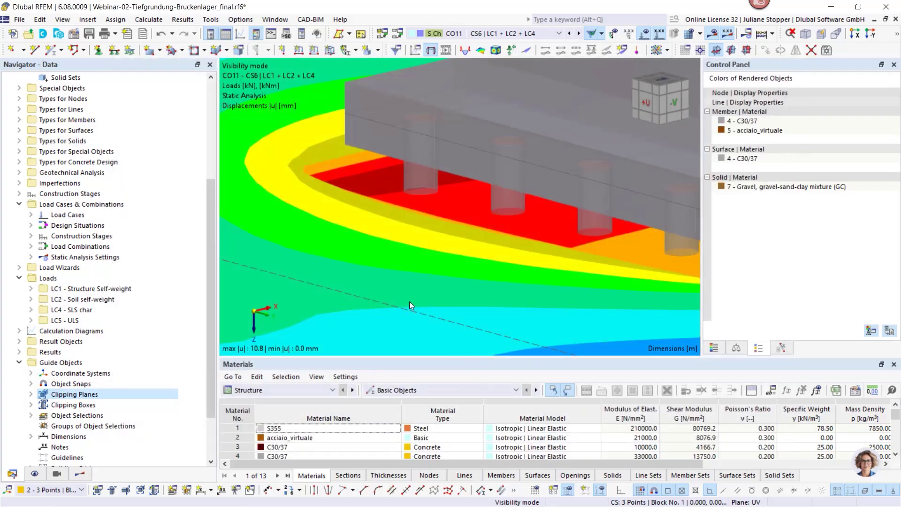
Step: Shift the active YZ clipping plane in the negative X direction, out towards the edge of the soil block
scroll(409, 301, down, 8)
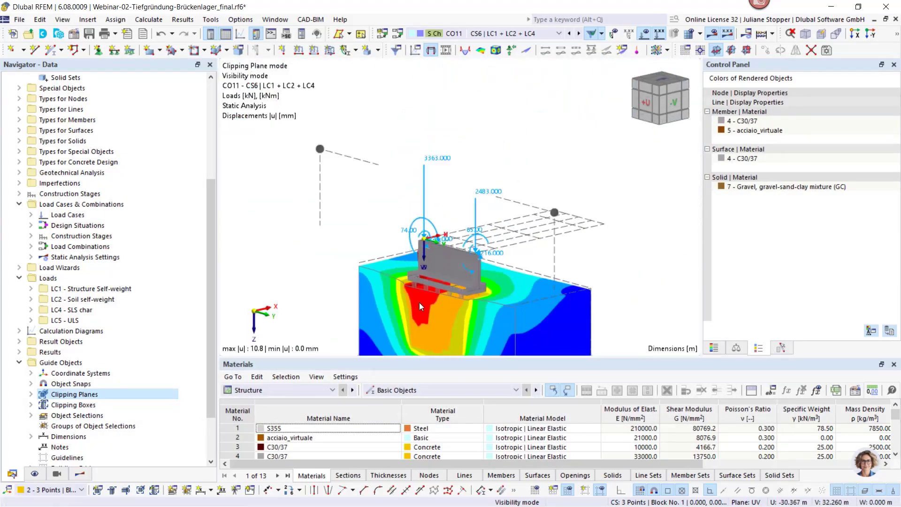
scroll(471, 228, up, 1)
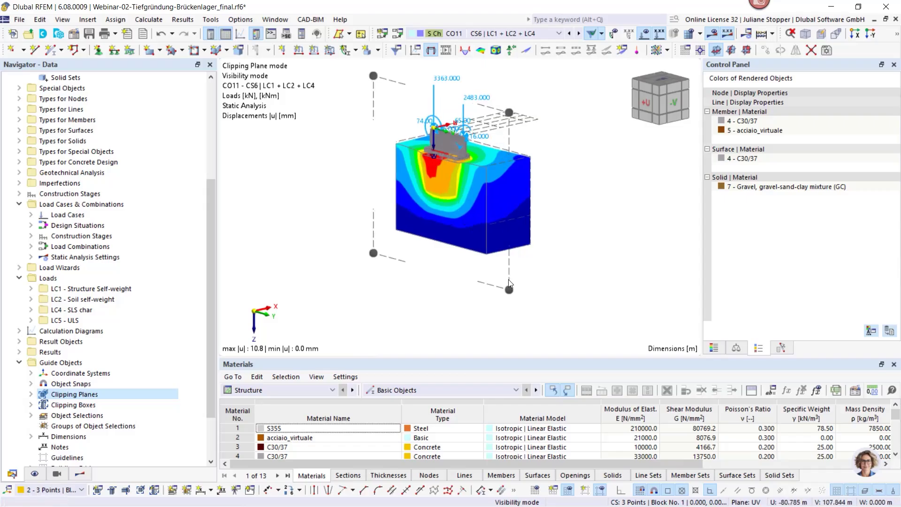
mouse_move(509, 293)
mouse_down()
mouse_move(540, 270)
mouse_move(486, 294)
mouse_move(520, 285)
mouse_move(504, 301)
mouse_up()
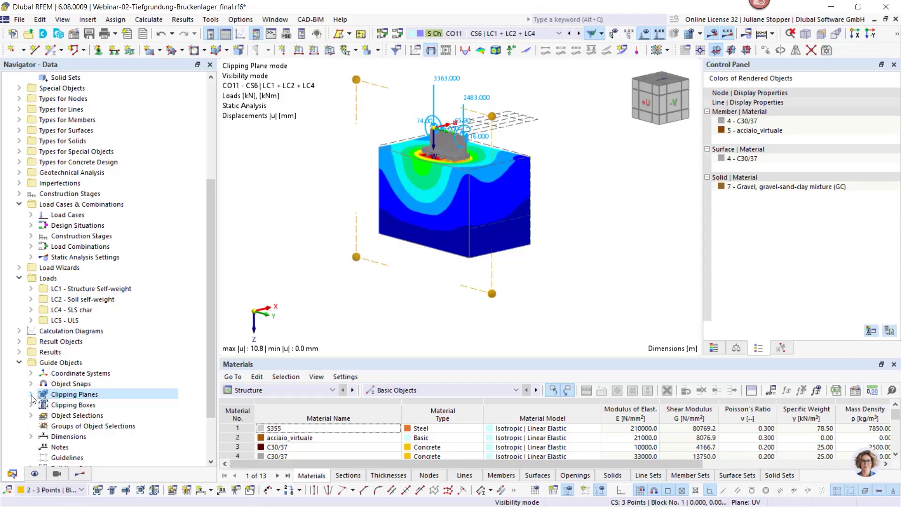
Step: Shift the YZ clipping plane along X until it cuts through the soil beneath the bridge foundation
ctrl+middle_drag(516, 291, 544, 299)
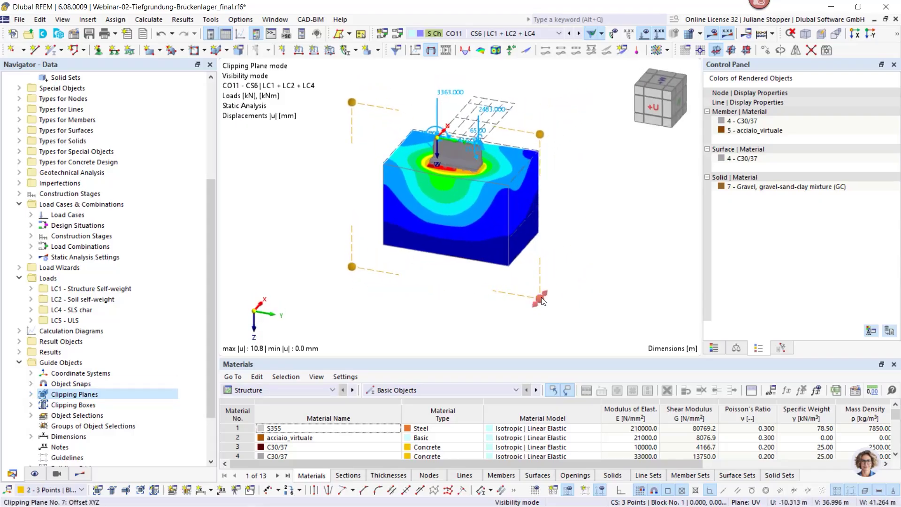
drag(541, 298, 546, 295)
scroll(470, 277, up, 3)
scroll(470, 277, down, 3)
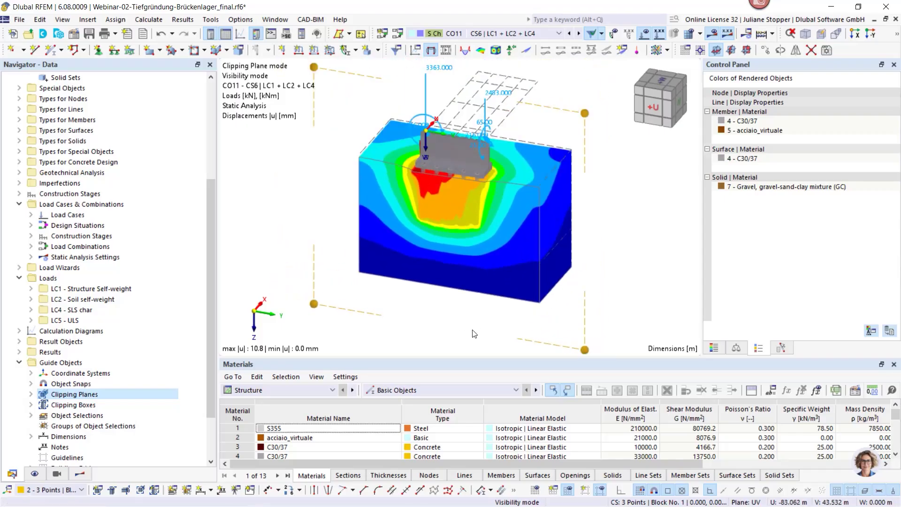
middle_drag(474, 333, 465, 293)
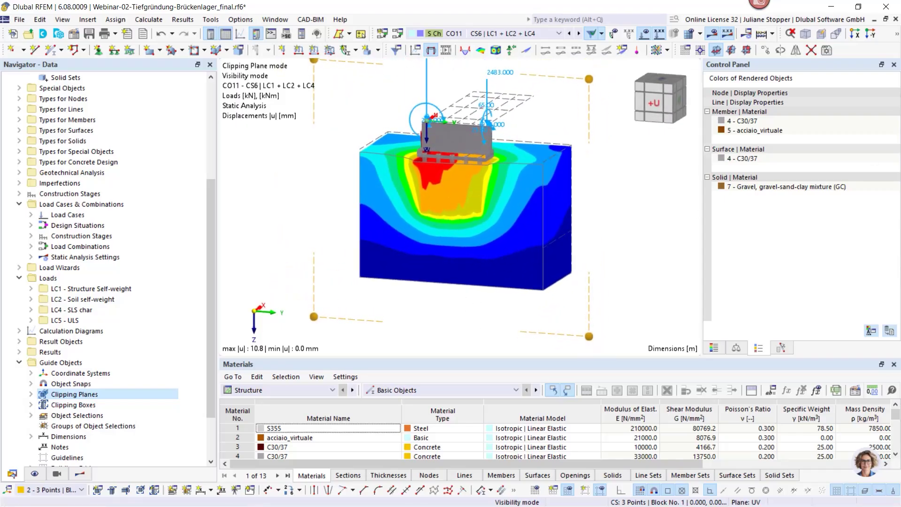
Step: Cancel the visibility mode for the model and hide the load display
click(896, 36)
click(838, 49)
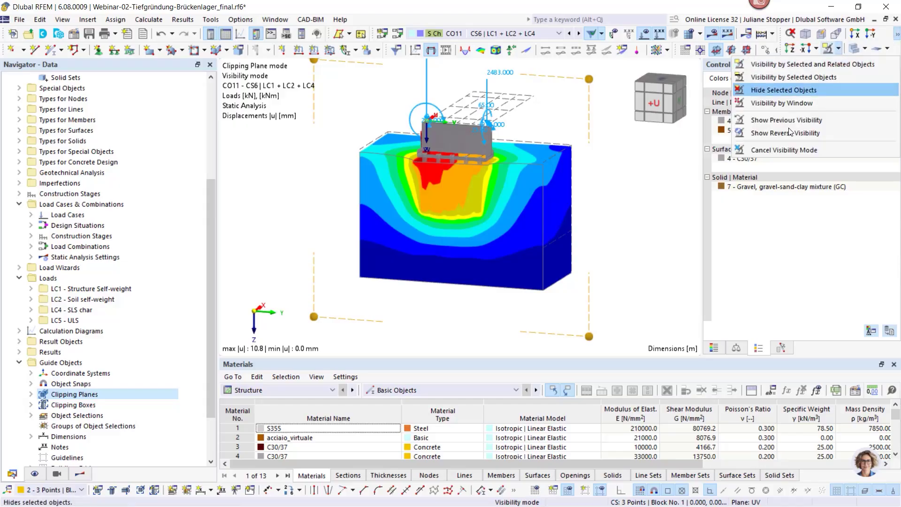
click(781, 151)
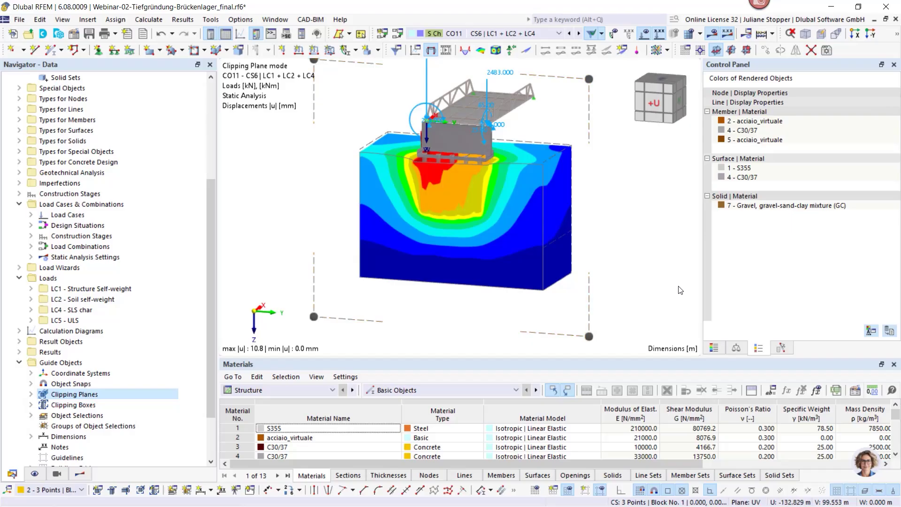
scroll(647, 255, down, 3)
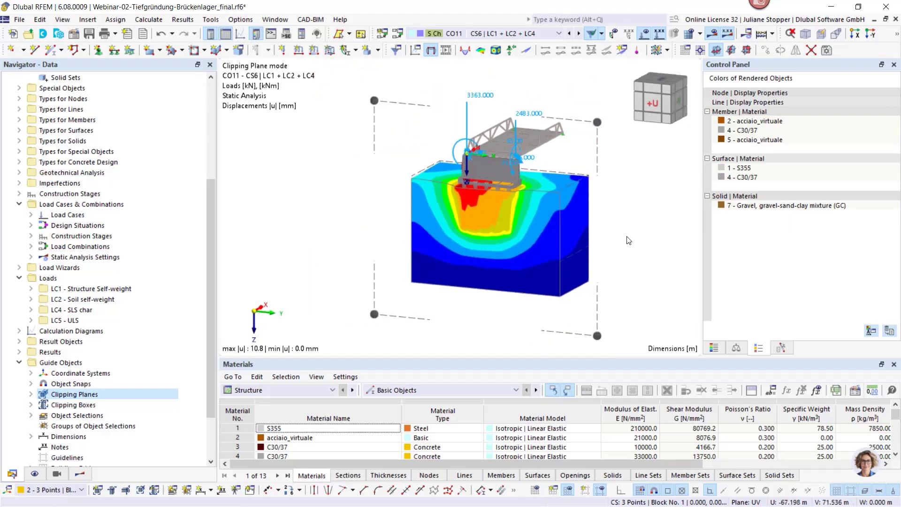
click(644, 36)
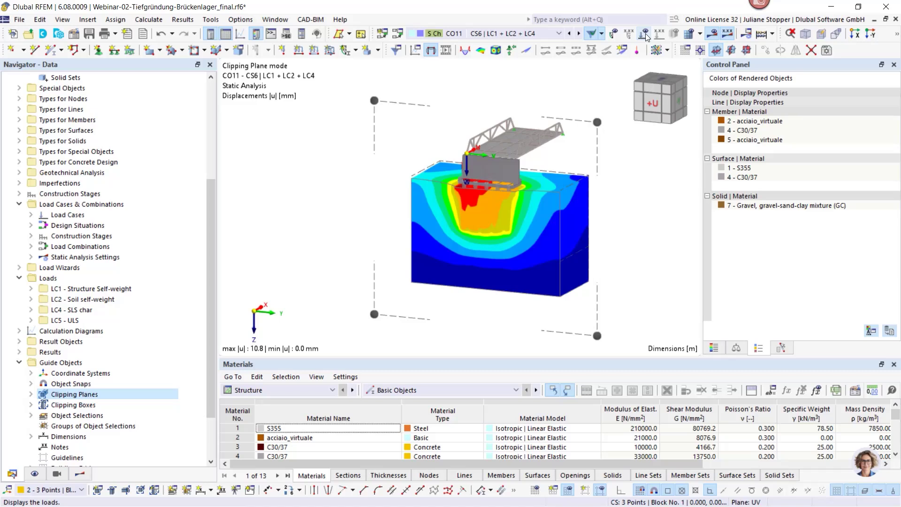
Step: Start sending the current graphic to the Pile foundation printout report and exclude the color panel of rendered objects
click(19, 21)
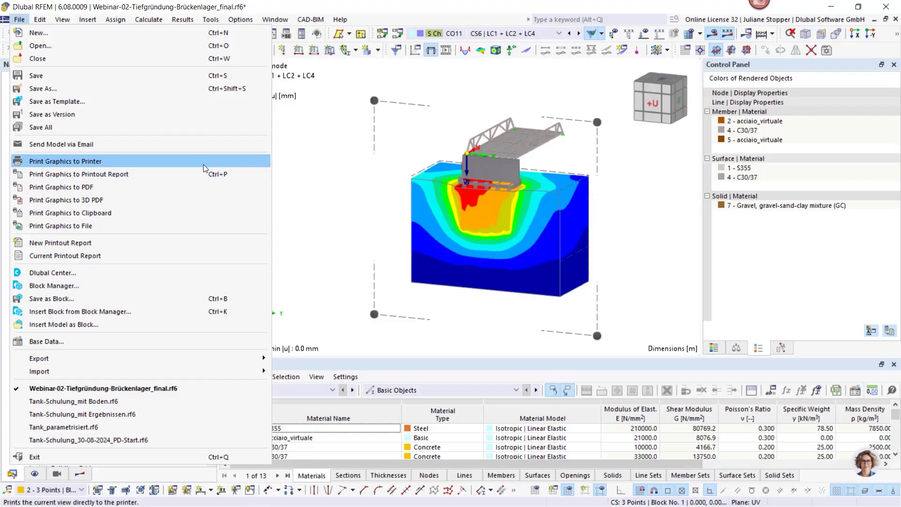
click(90, 174)
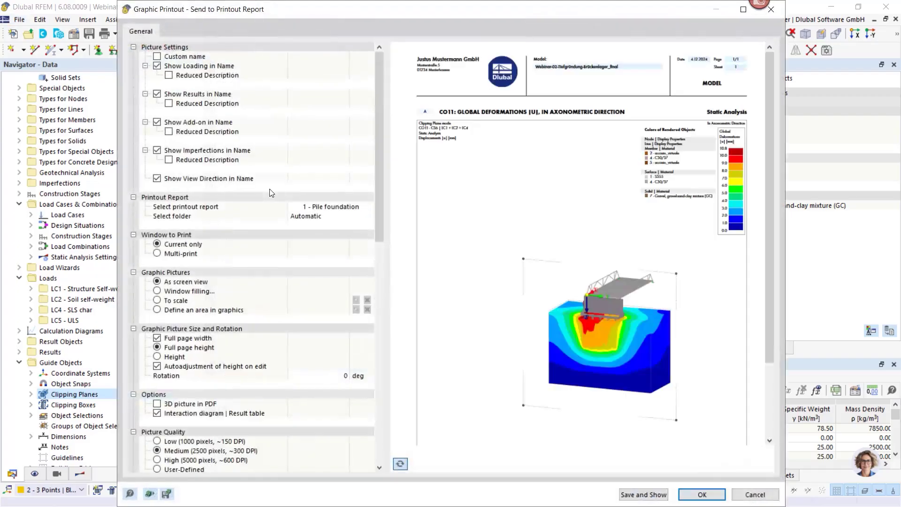
drag(379, 226, 382, 454)
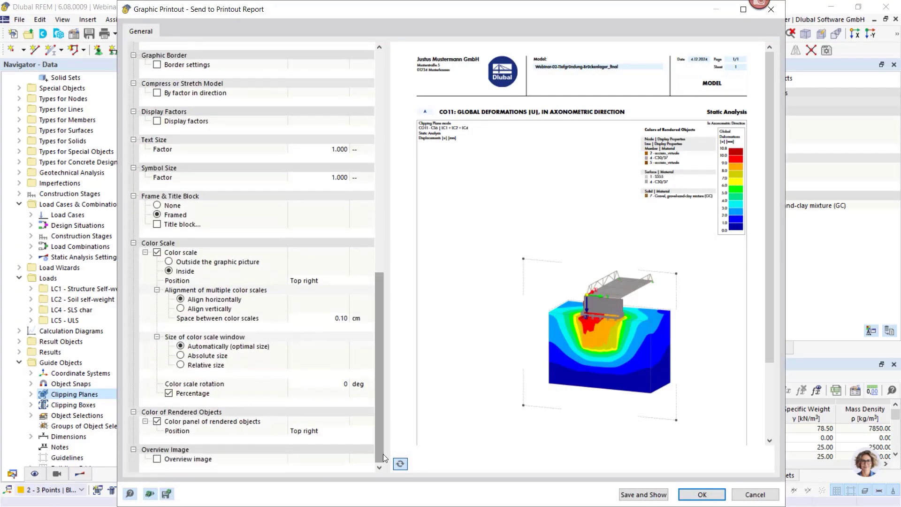
click(156, 421)
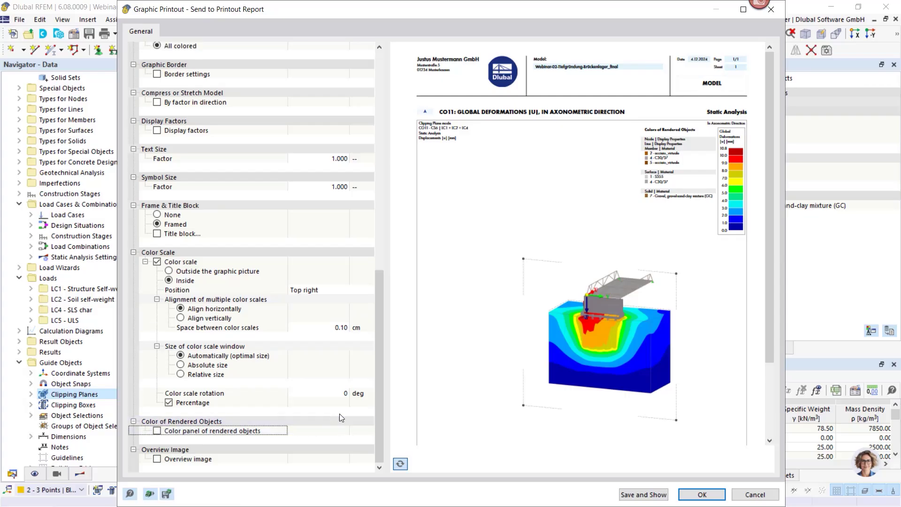
Step: Set the graphic's height ratio to 50 %, leave autoadjustment of height on edit off and add the picture to the report
drag(378, 400, 375, 277)
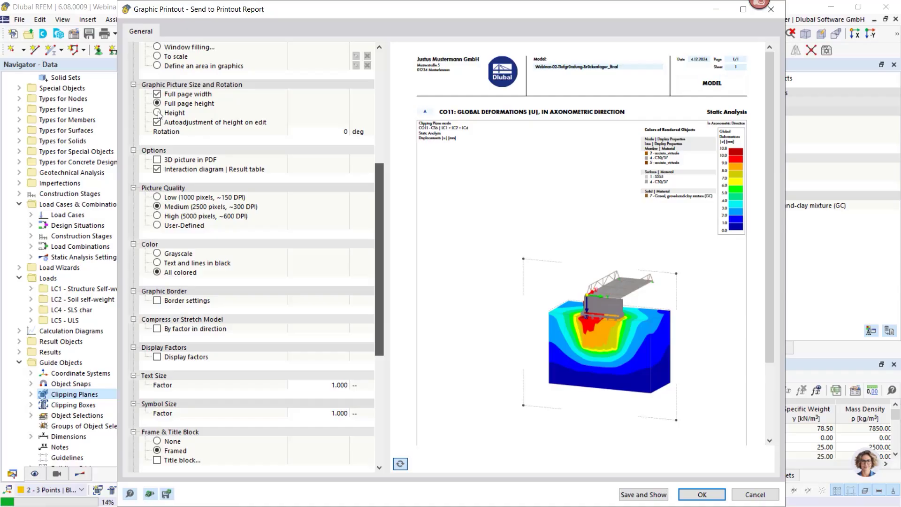
scroll(158, 114, up, 1)
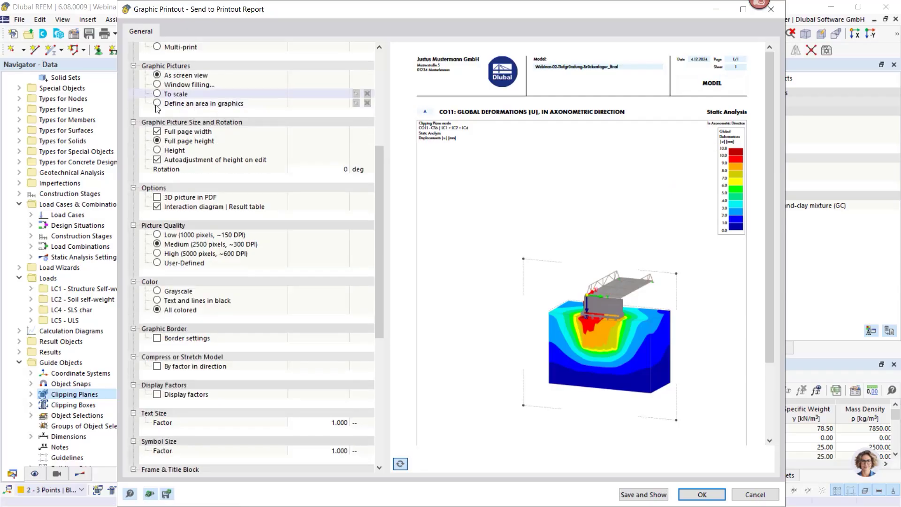
click(157, 150)
click(322, 160)
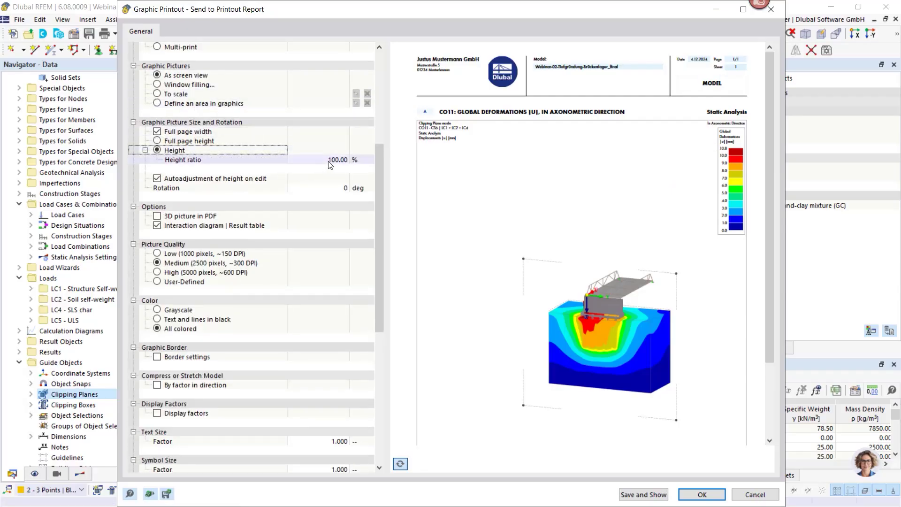
text(50)
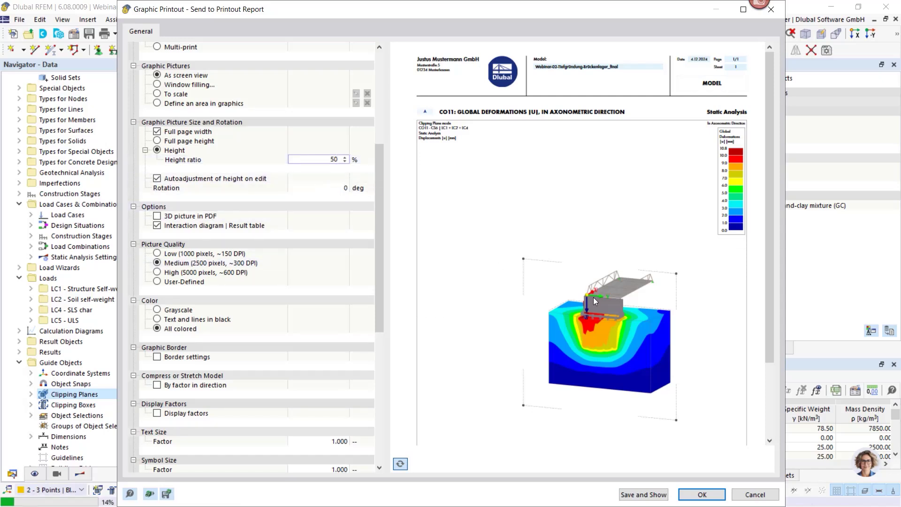
key(Tab)
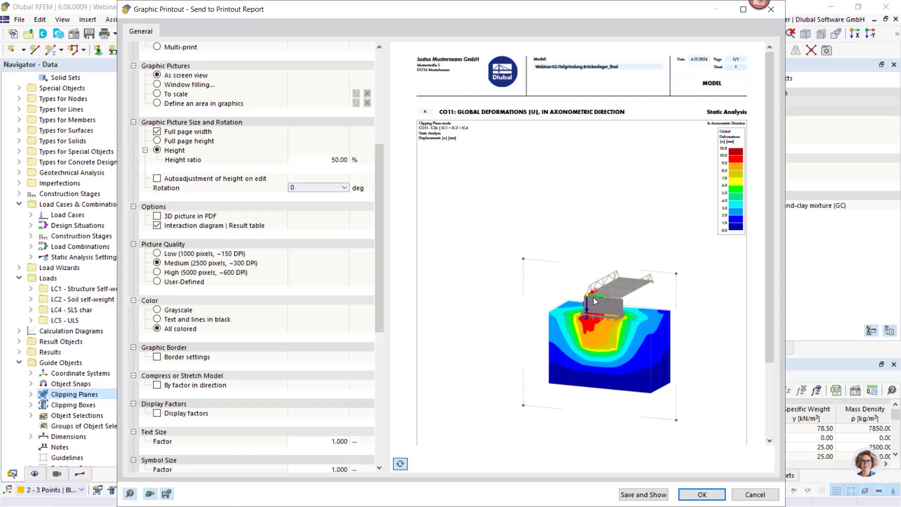
click(308, 167)
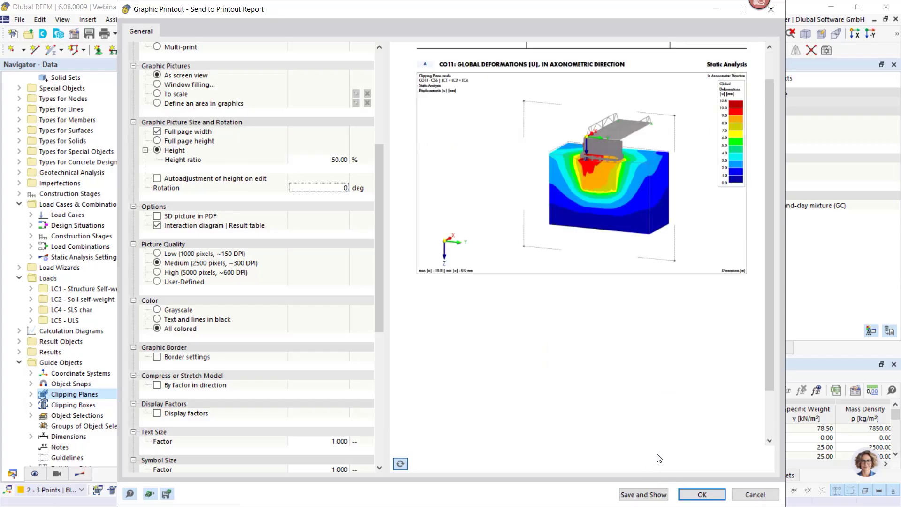
click(695, 495)
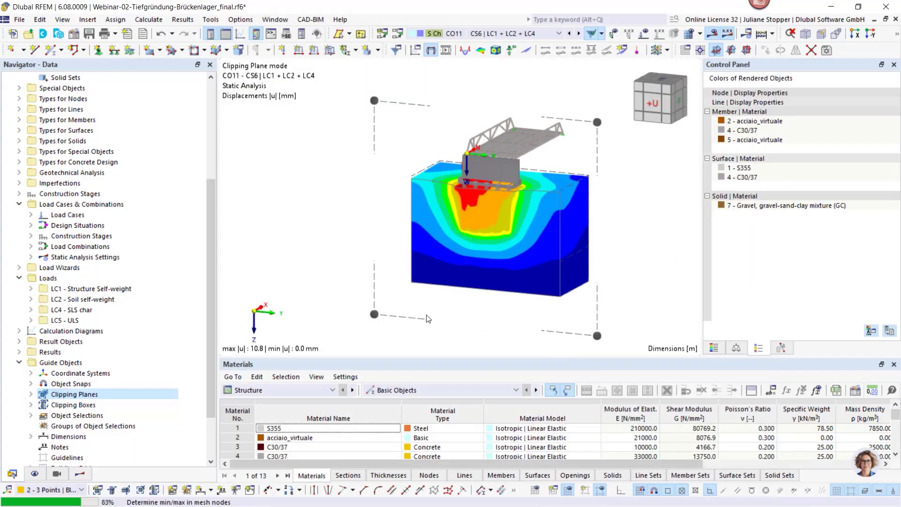
click(87, 475)
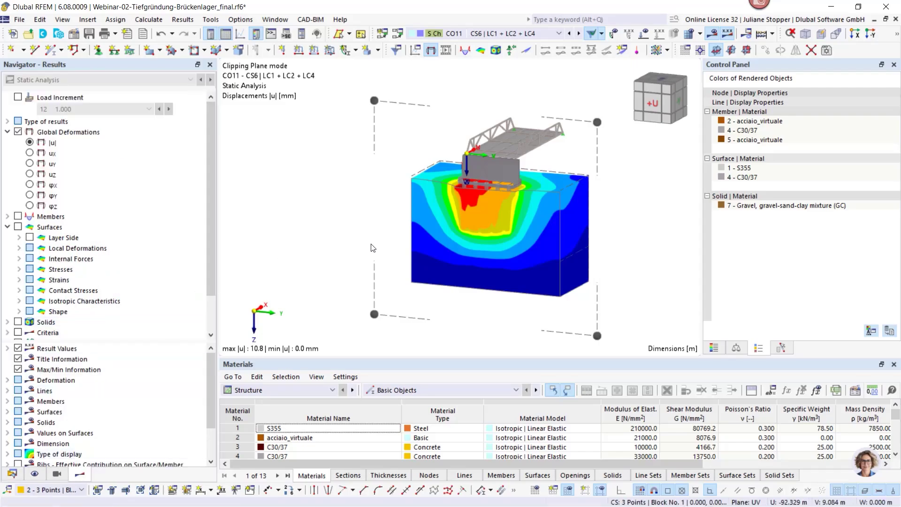
click(604, 336)
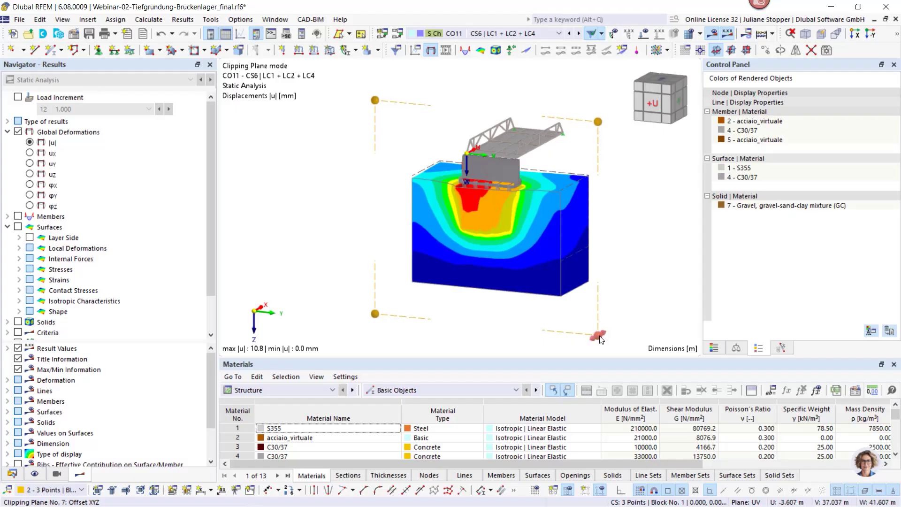
right_click(601, 339)
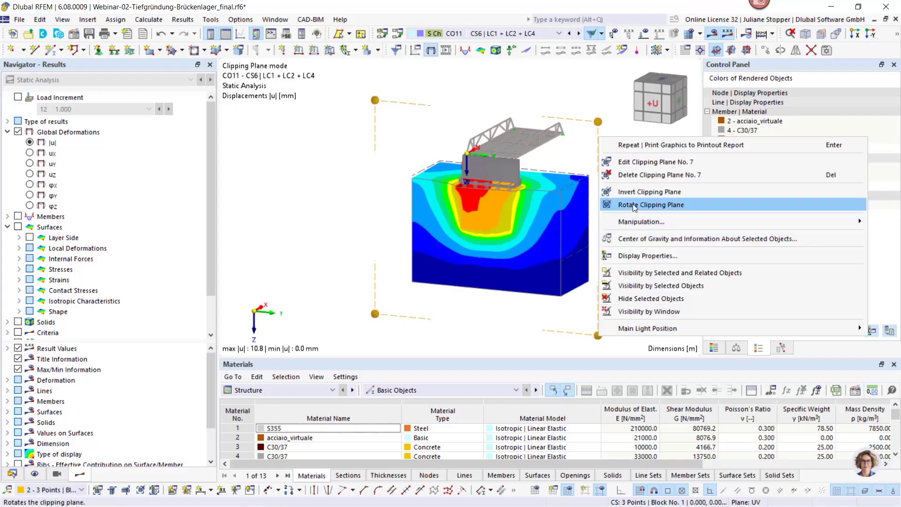
click(637, 163)
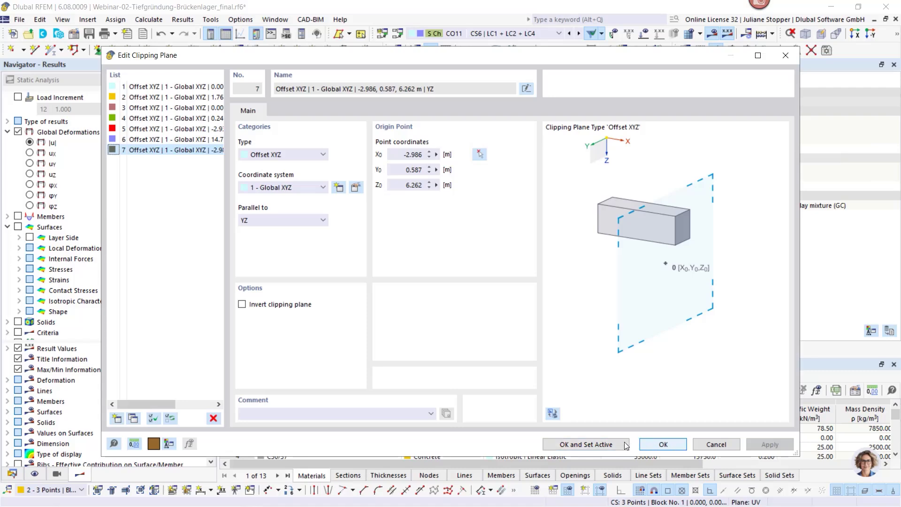
click(704, 445)
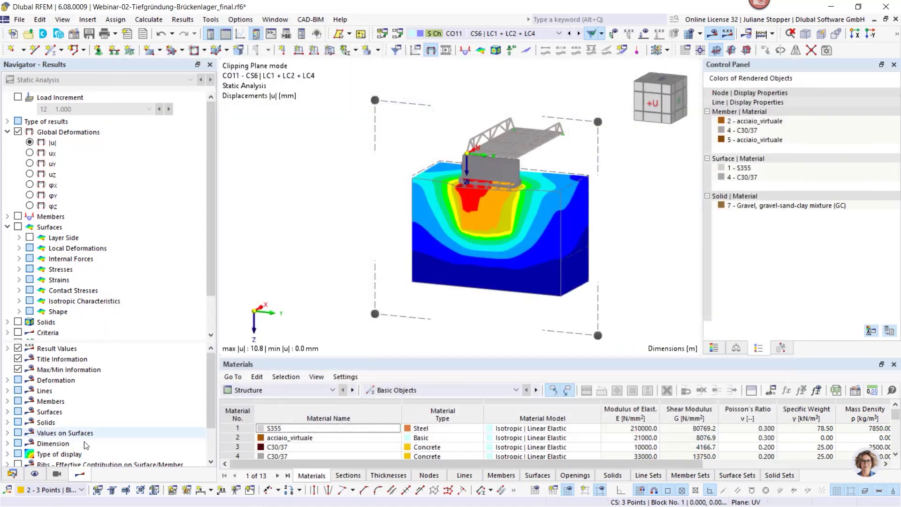
Step: Switch off clipping plane No. 7 among the guide objects and collapse the clipping planes list
click(31, 394)
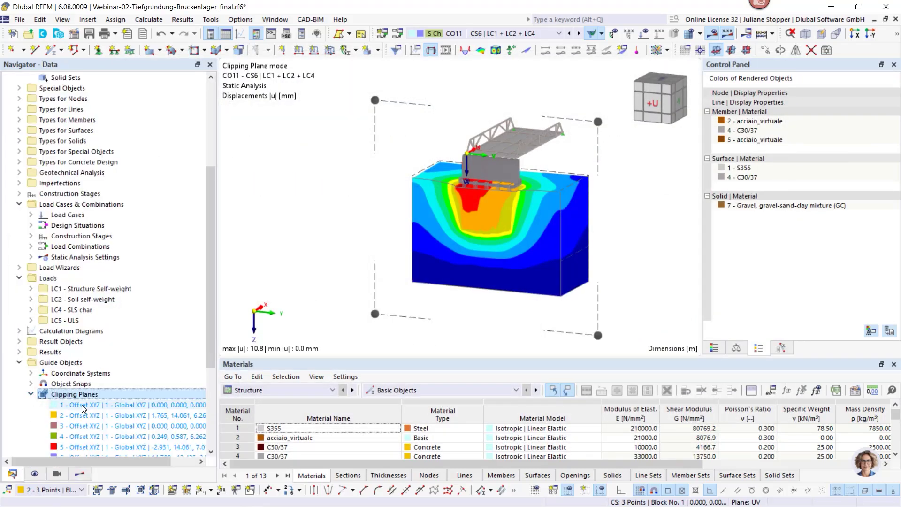
scroll(80, 413, down, 3)
click(84, 373)
right_click(85, 373)
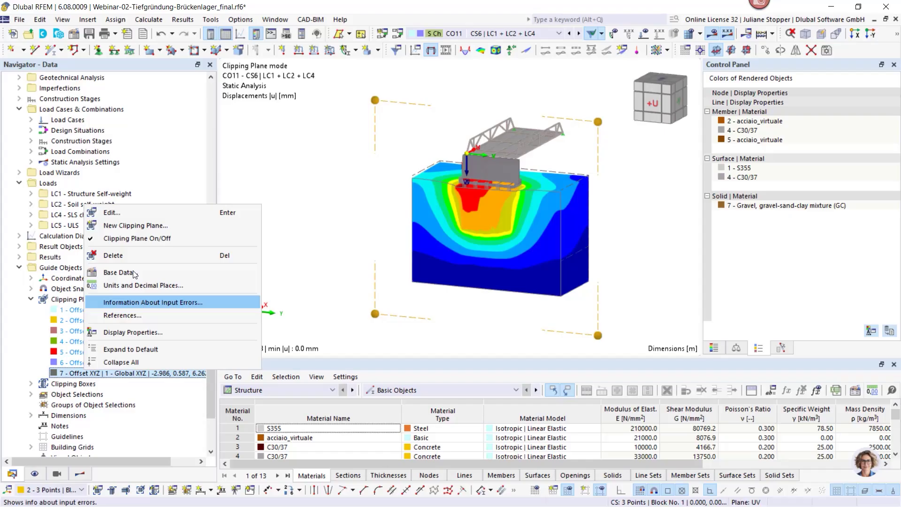
click(131, 238)
click(31, 299)
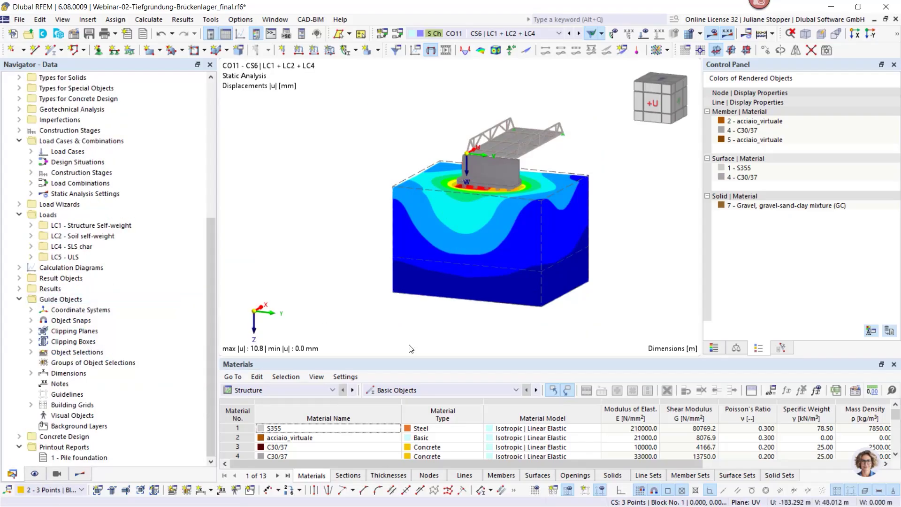
Step: Create a two-point result section across the soil's top surface from -0.300, -13.425, 6.262 to -0.300, 26.575, 6.262 m, projected in global Z
middle_drag(544, 338, 513, 343)
scroll(556, 243, up, 4)
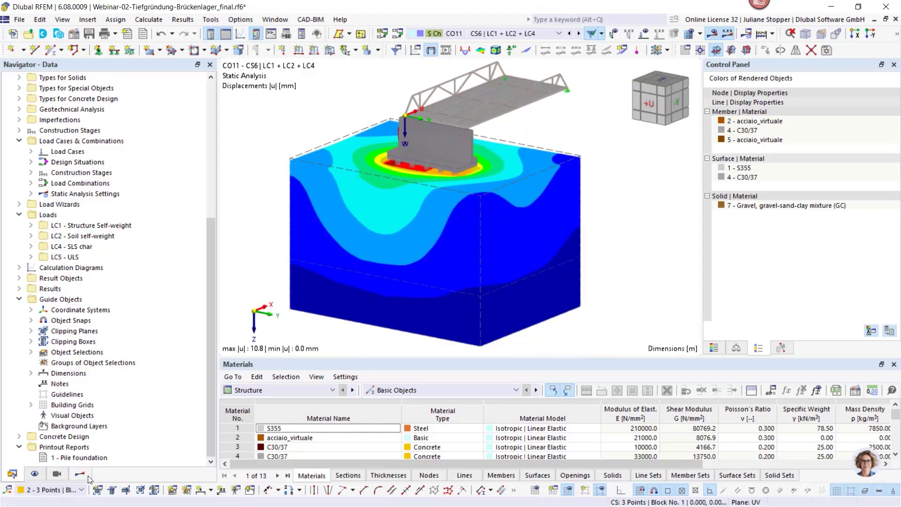
click(81, 475)
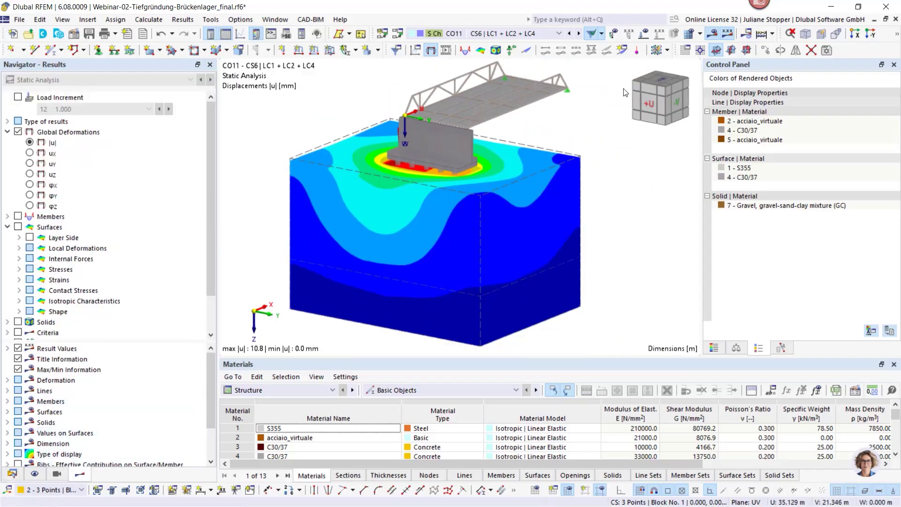
click(622, 51)
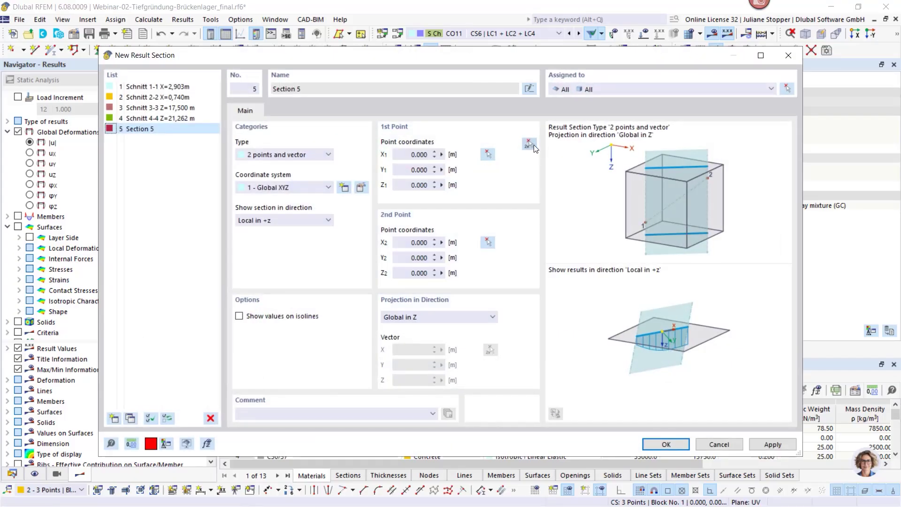
click(529, 144)
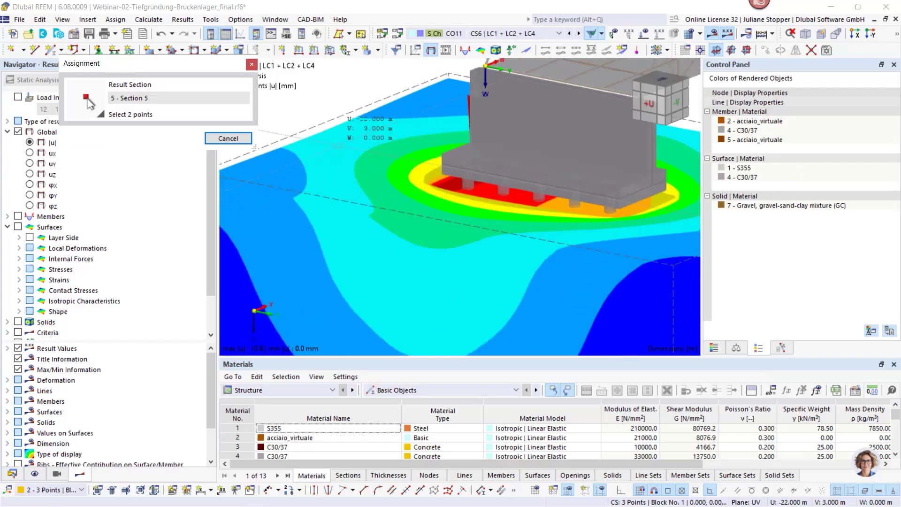
scroll(345, 124, down, 3)
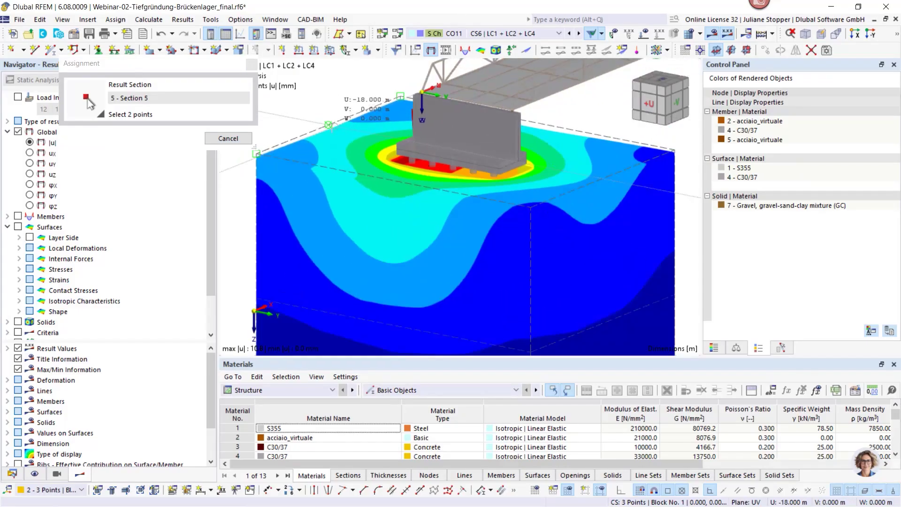
click(329, 125)
click(602, 179)
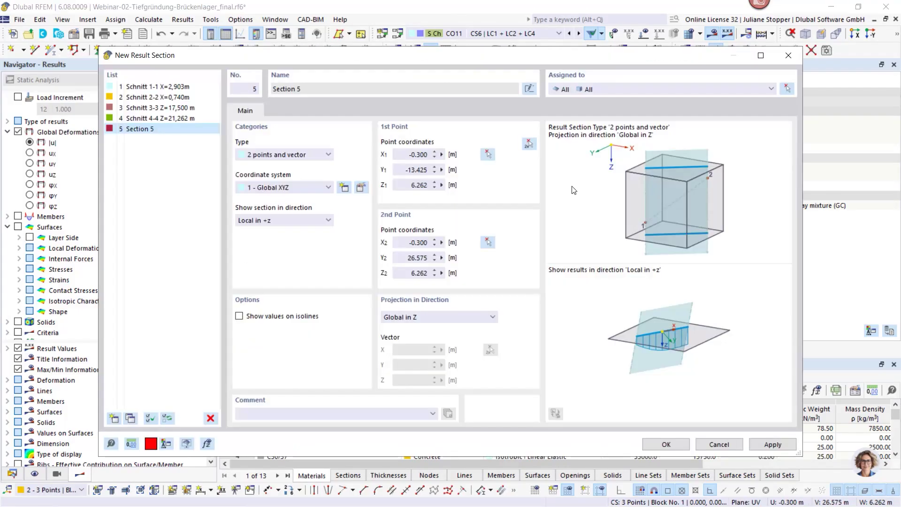
click(653, 446)
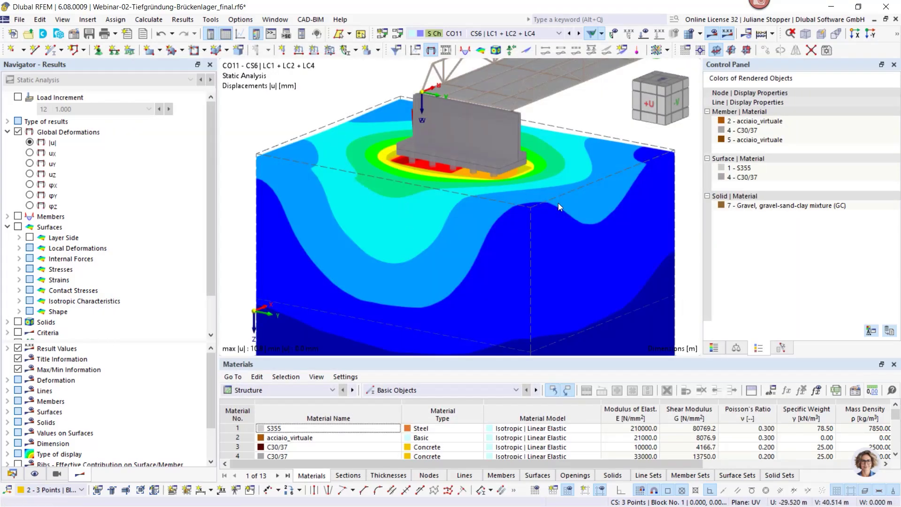
Step: Turn on the display of the Result Sections
scroll(43, 262, down, 2)
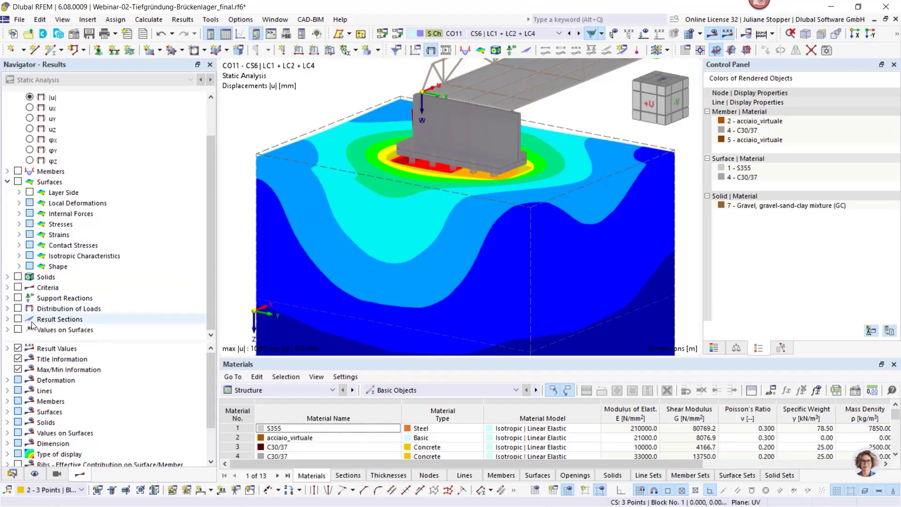
click(17, 321)
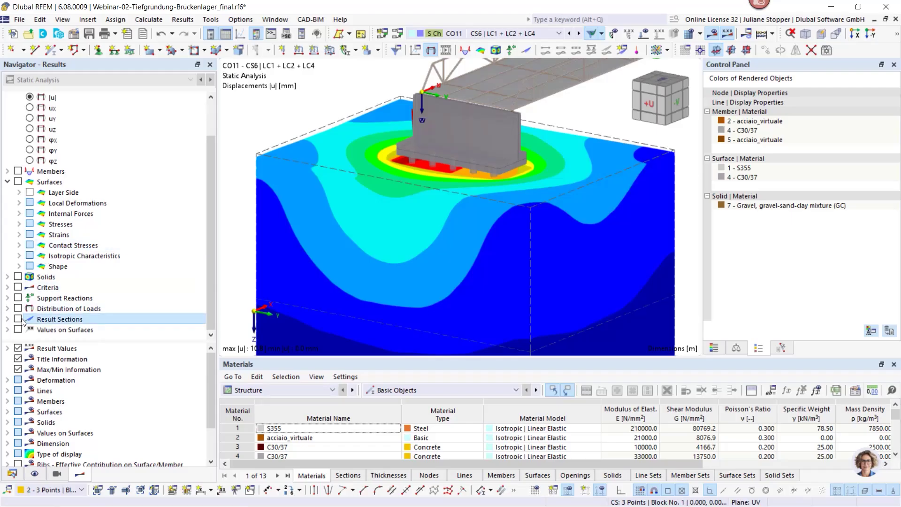
click(18, 319)
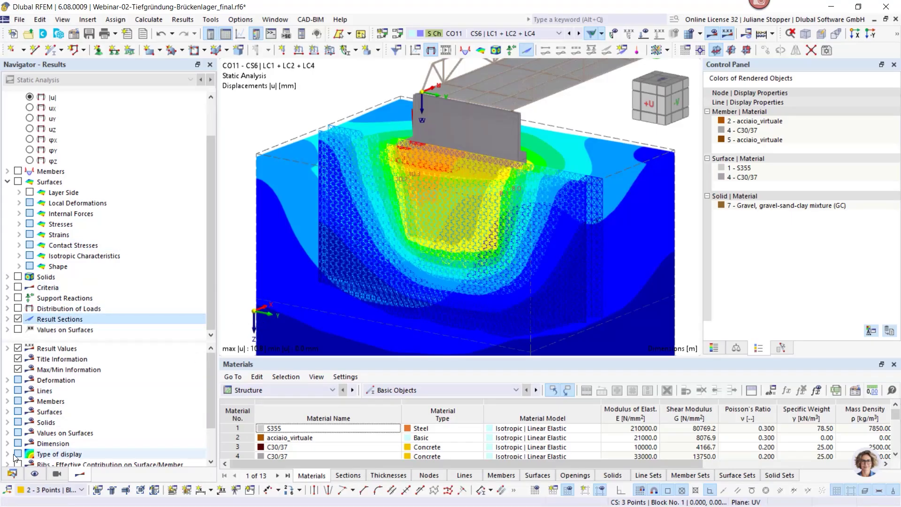
Step: Collapse the Global Deformations and Surfaces result lists and set the type of display to Isobands
scroll(106, 380, down, 2)
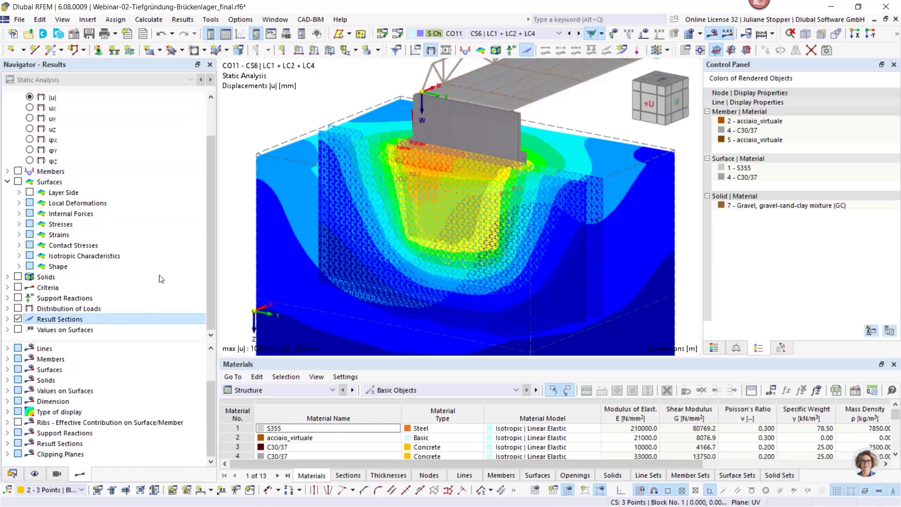
scroll(208, 193, up, 2)
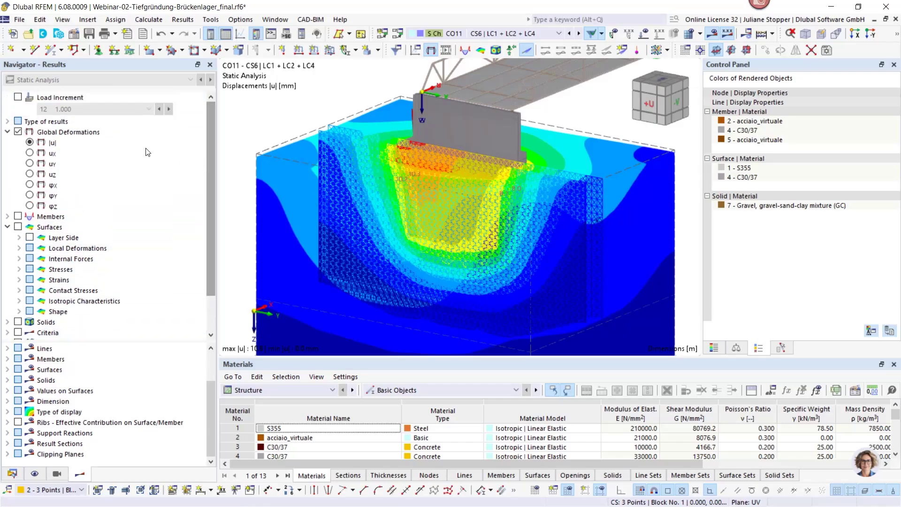
click(7, 132)
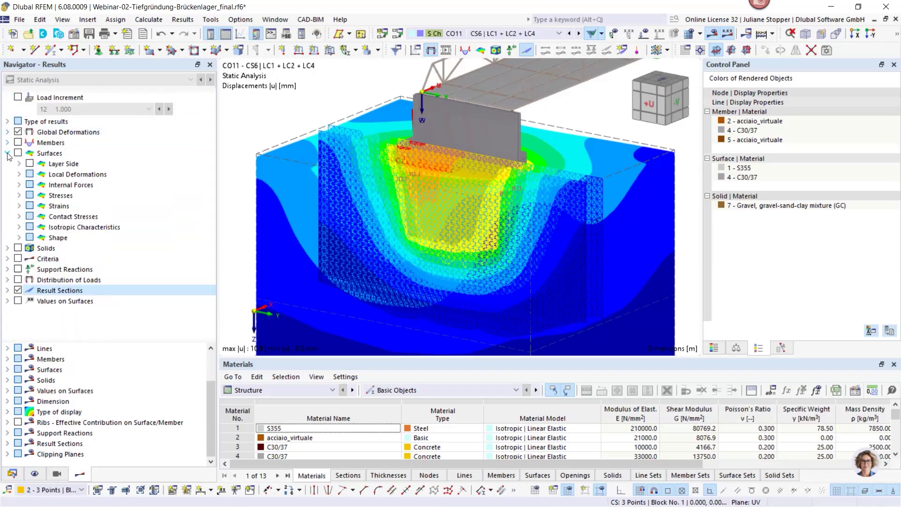
click(7, 154)
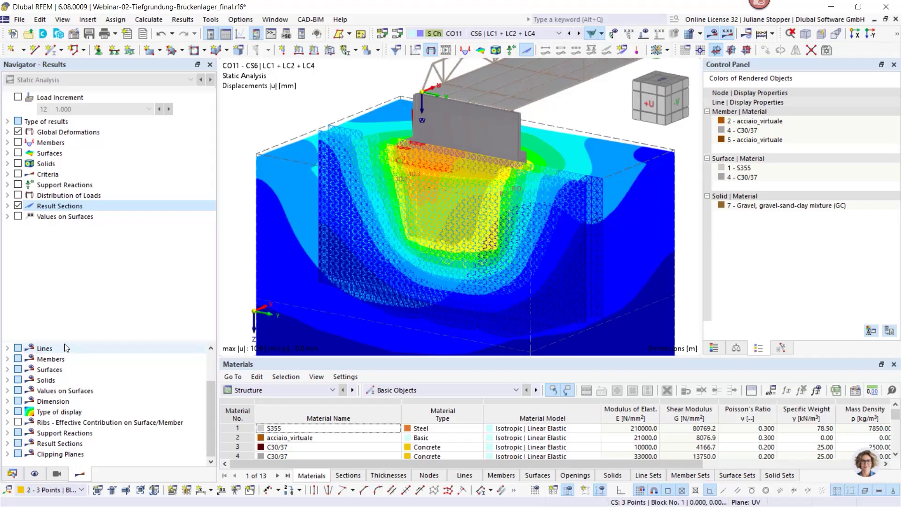
click(7, 412)
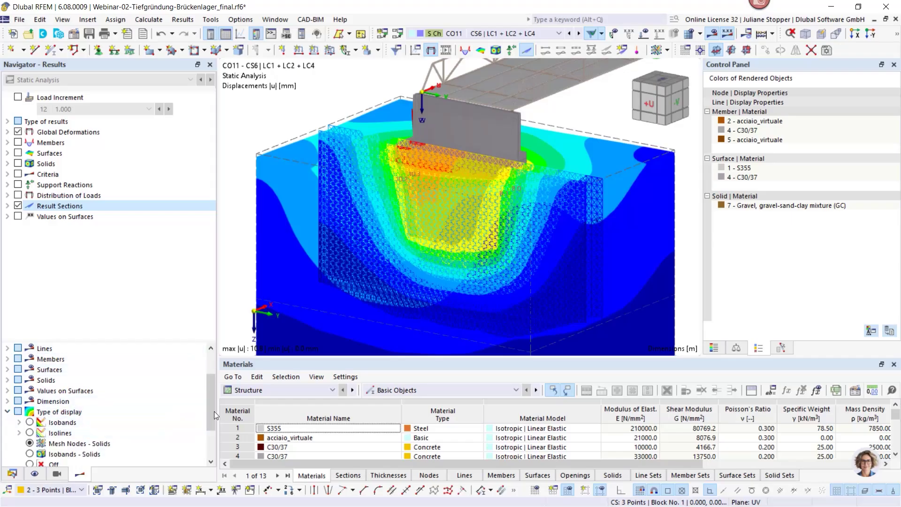
drag(148, 342, 149, 305)
drag(209, 374, 211, 394)
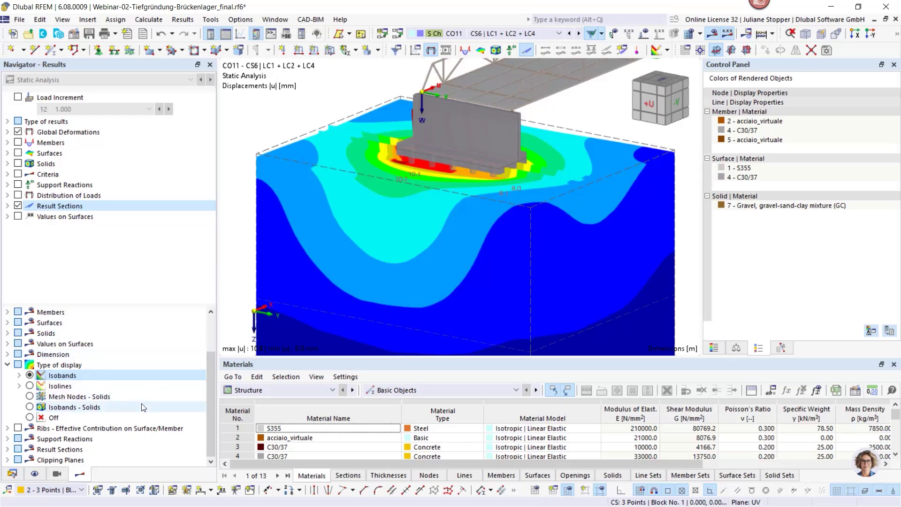
Step: Enable Draw in Foreground for the result sections
click(7, 450)
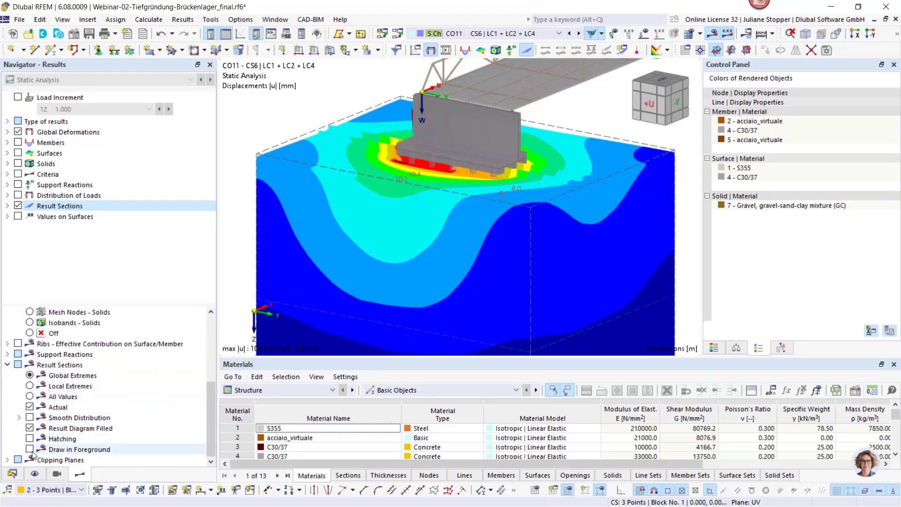
click(31, 448)
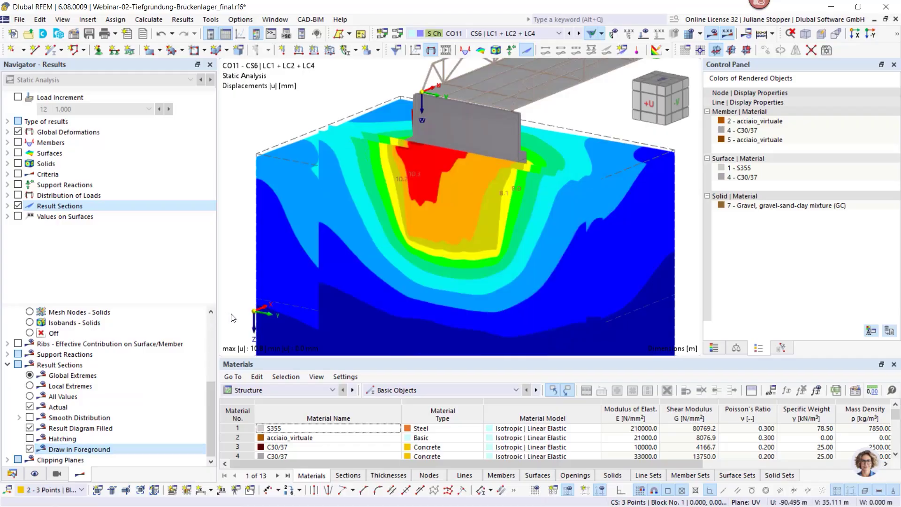
scroll(357, 218, down, 3)
ctrl+middle_drag(370, 240, 312, 244)
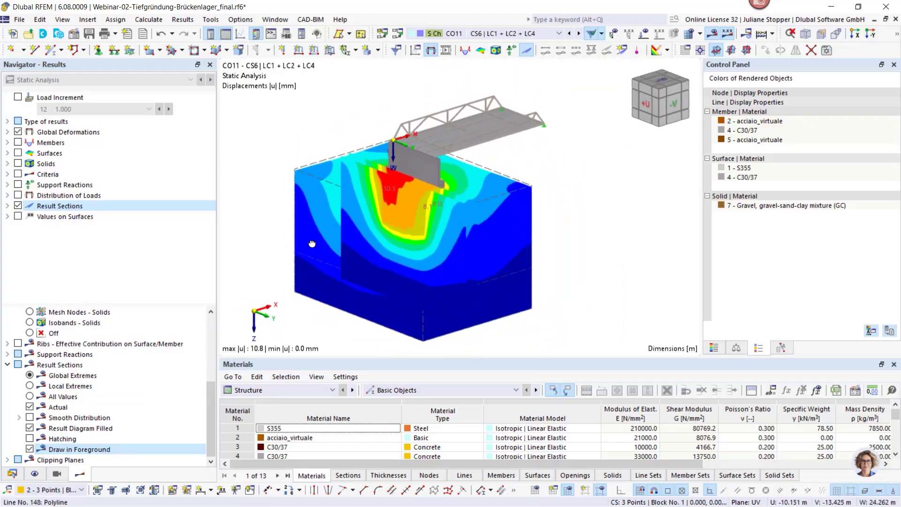
Step: Hide result section 5 and show Schnitt 2-2, Schnitt 3-3 and Schnitt 4-4 together with Schnitt 1-1
click(8, 207)
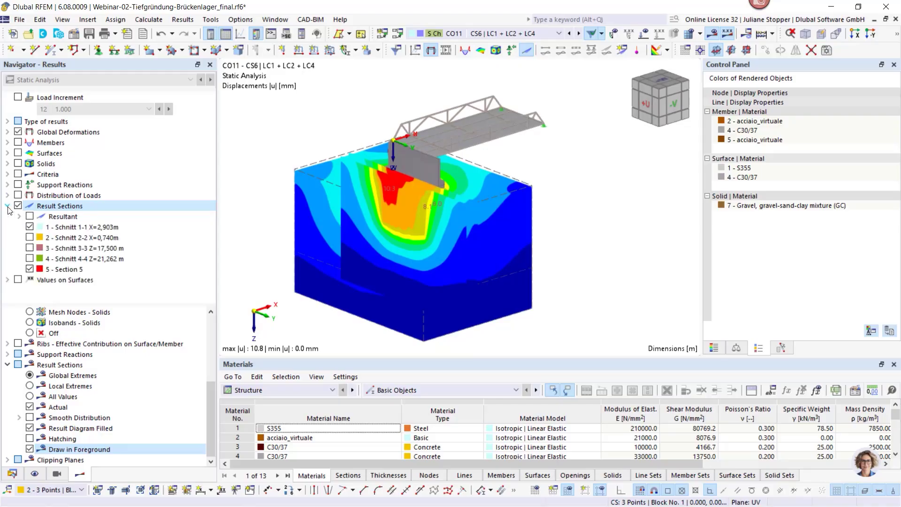
click(30, 270)
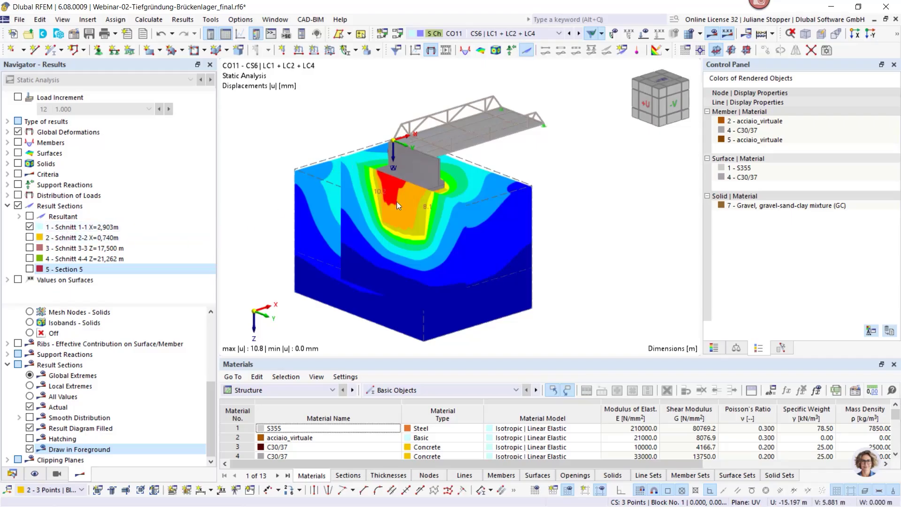
click(30, 238)
click(31, 252)
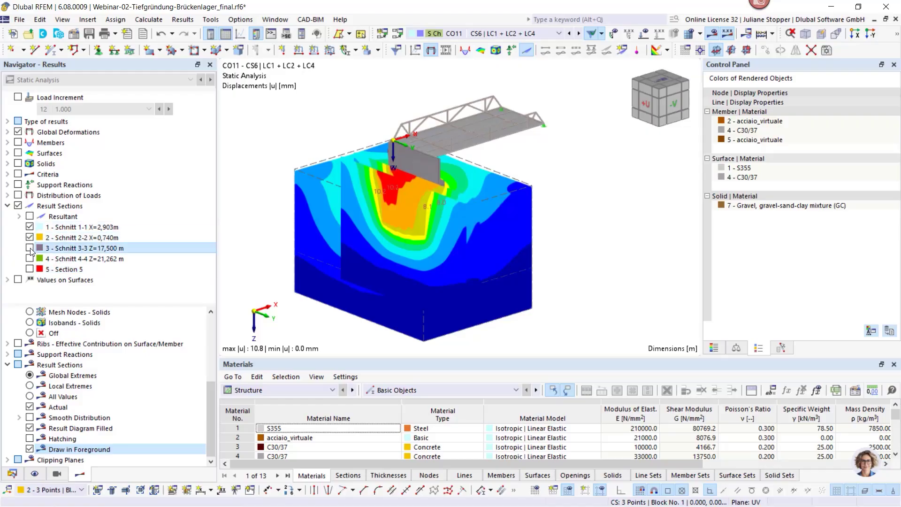
click(30, 258)
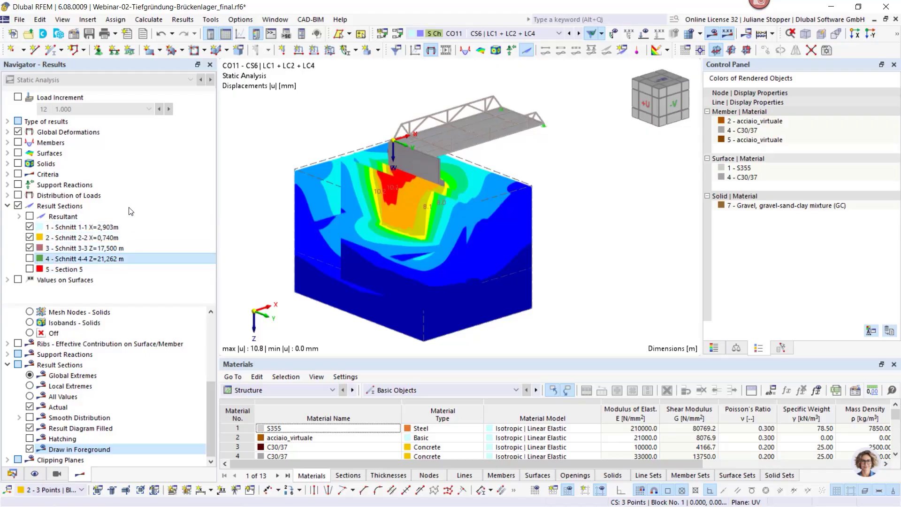
Step: Turn off the Global Deformations display on the model and disable Draw in Foreground for the result sections
click(19, 133)
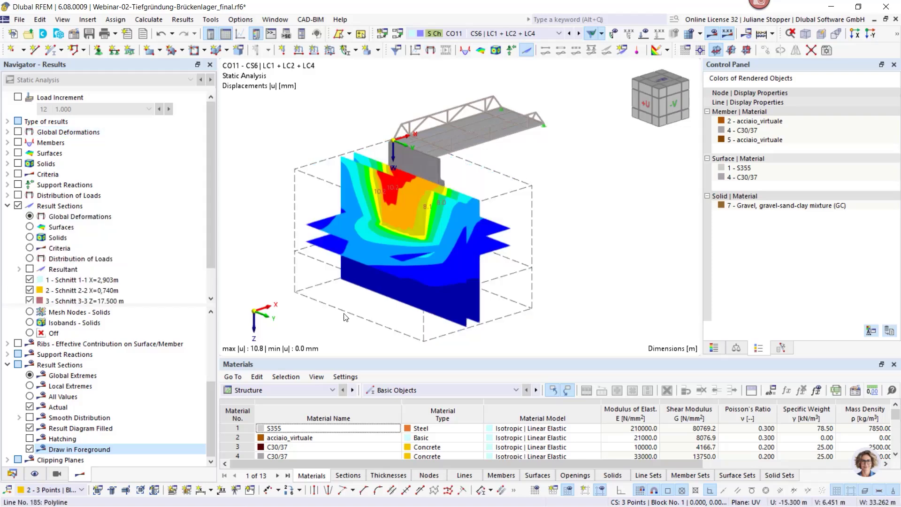
ctrl+middle_drag(324, 307, 291, 333)
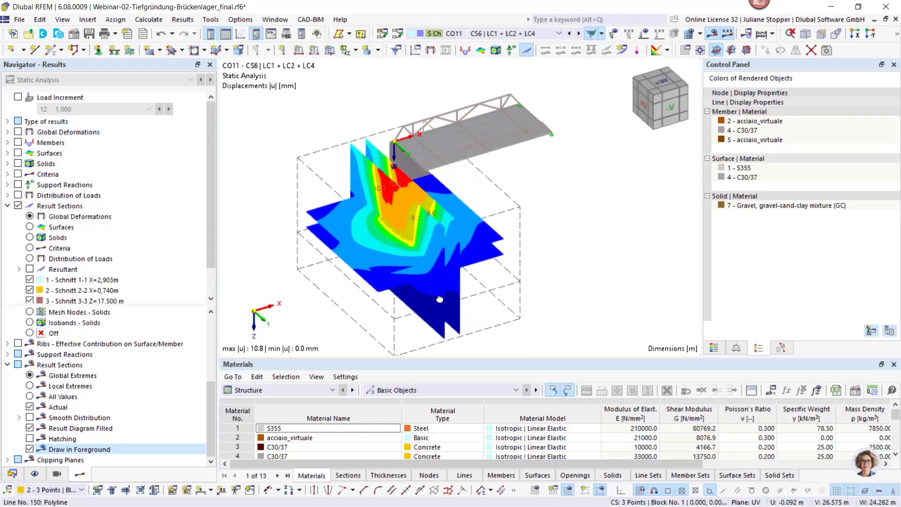
mouse_move(439, 300)
ctrl+middle_down()
mouse_move(384, 280)
mouse_move(448, 286)
ctrl+middle_up()
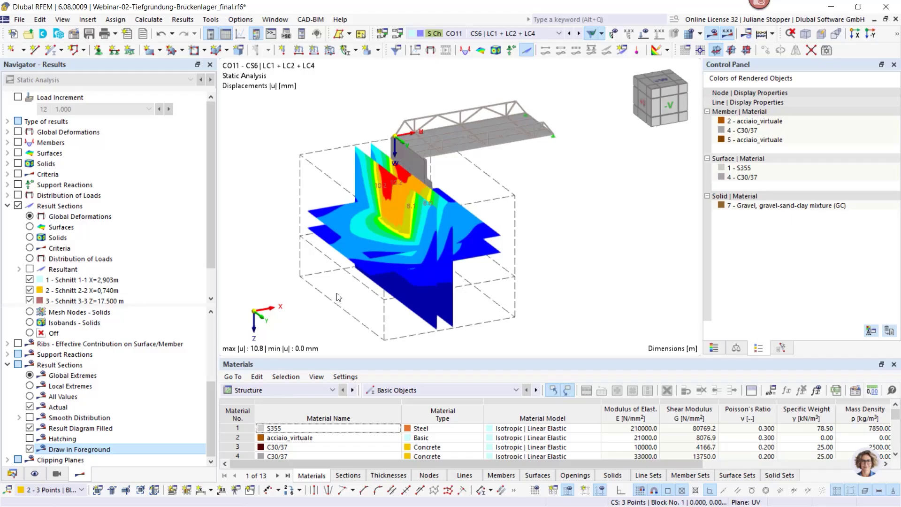
ctrl+middle_drag(492, 263, 373, 246)
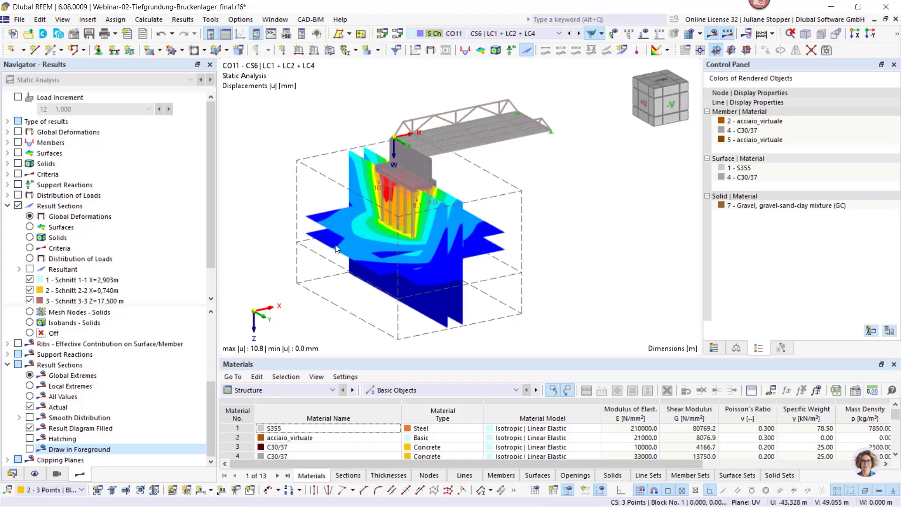
scroll(344, 245, up, 2)
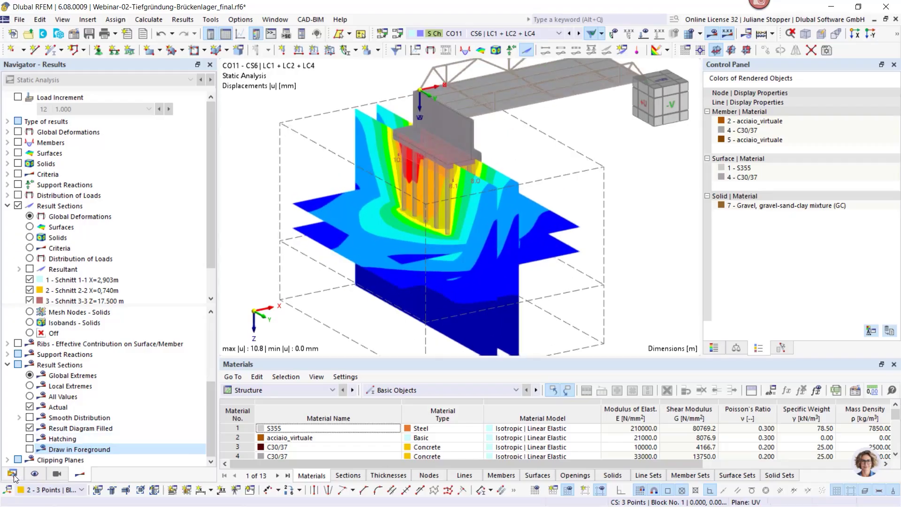
Step: Show the Result Objects in the display settings so the section names are drawn in the model
click(34, 475)
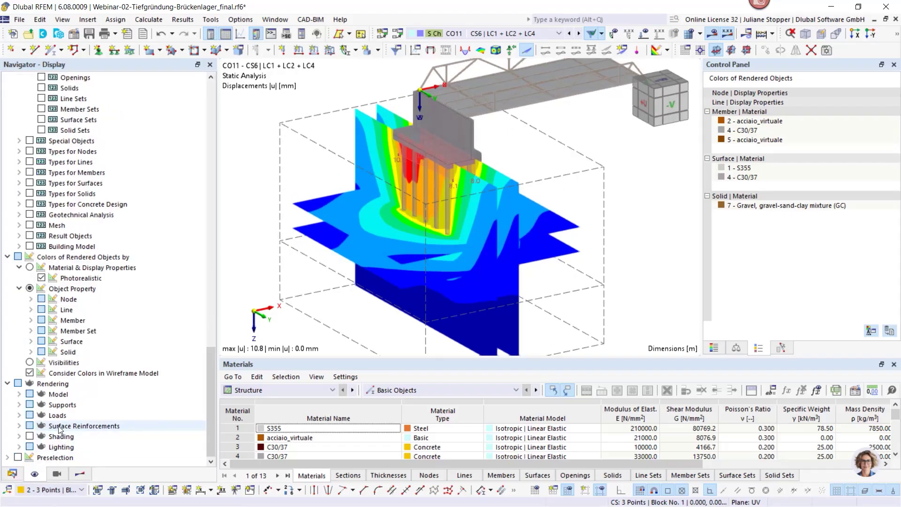
scroll(59, 429, up, 12)
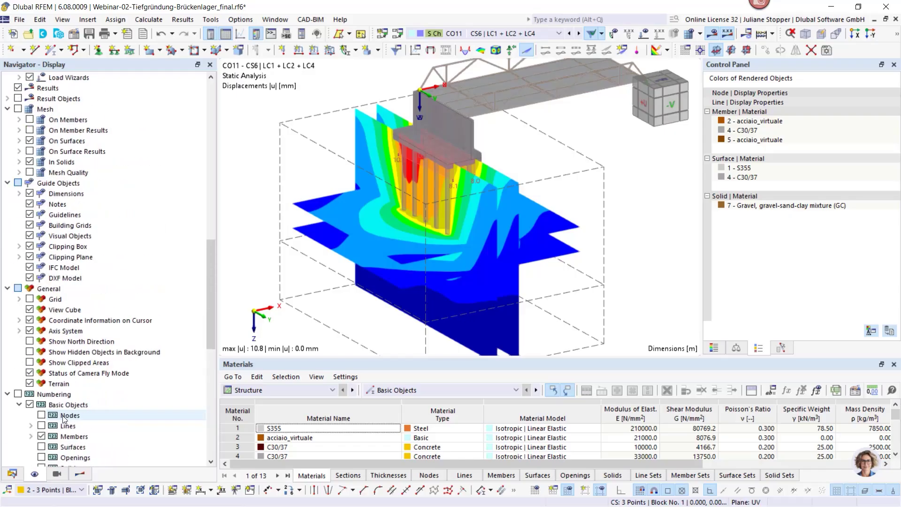
scroll(58, 263, up, 4)
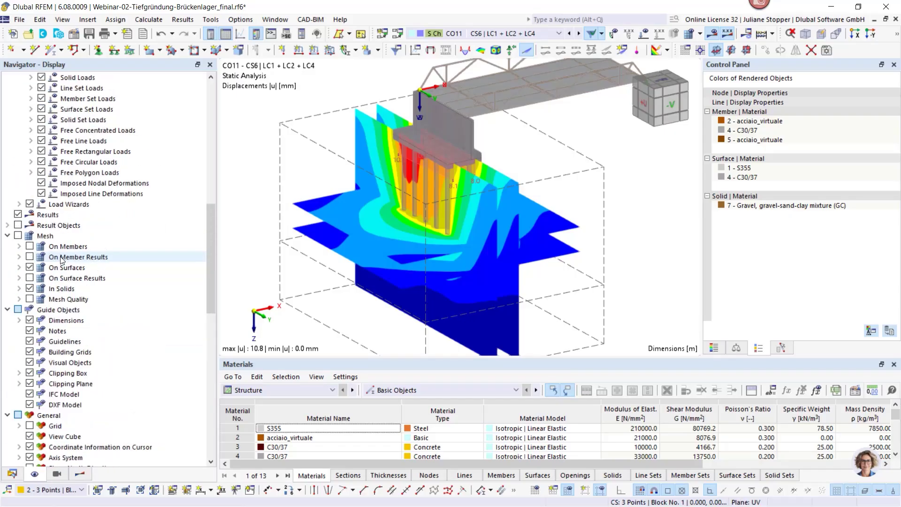
click(18, 225)
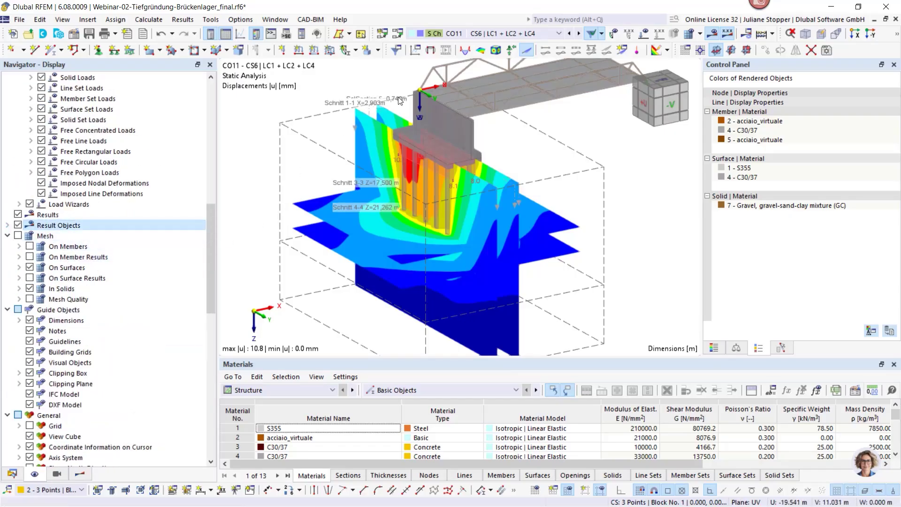
scroll(308, 214, down, 2)
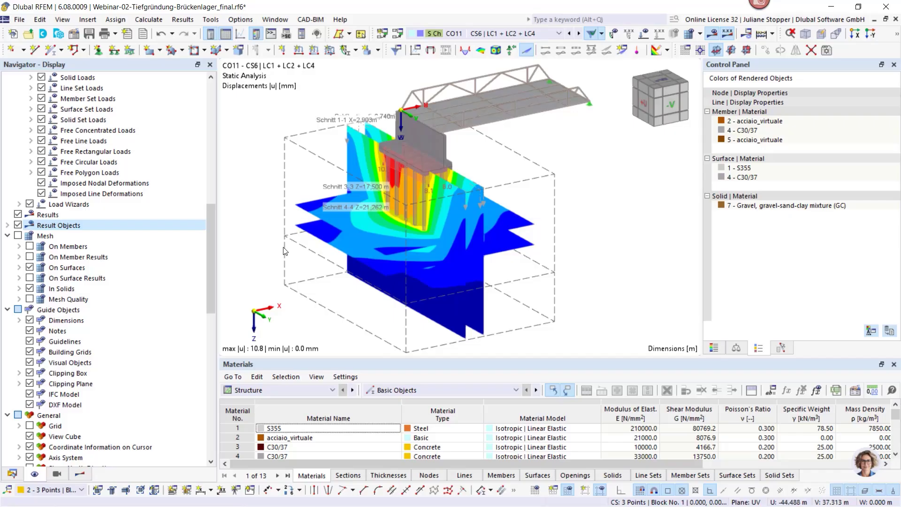
Step: Send the current graphic to the Pile foundation printout report with the custom name "Result section overview"
click(19, 20)
click(73, 174)
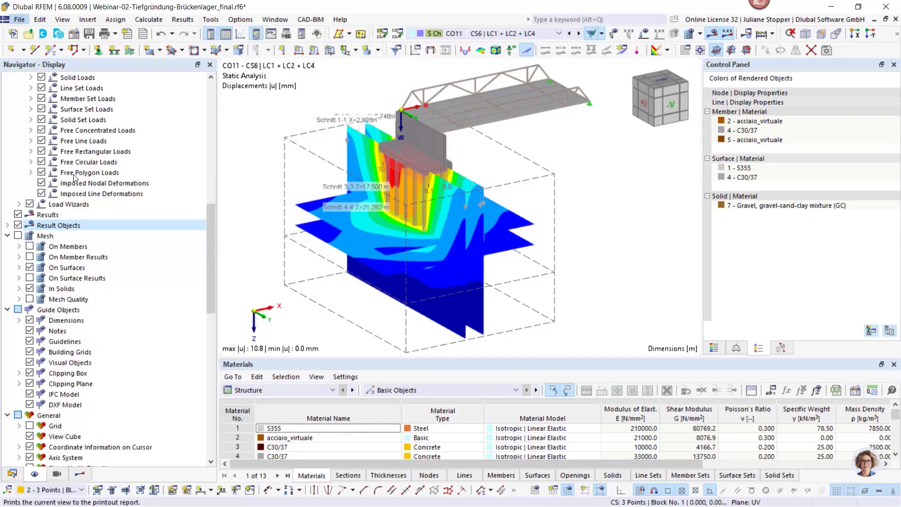
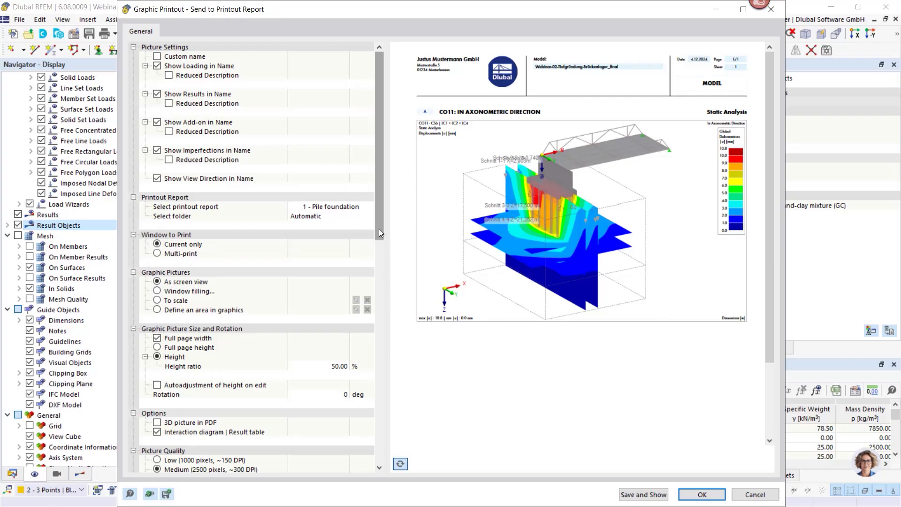
click(157, 57)
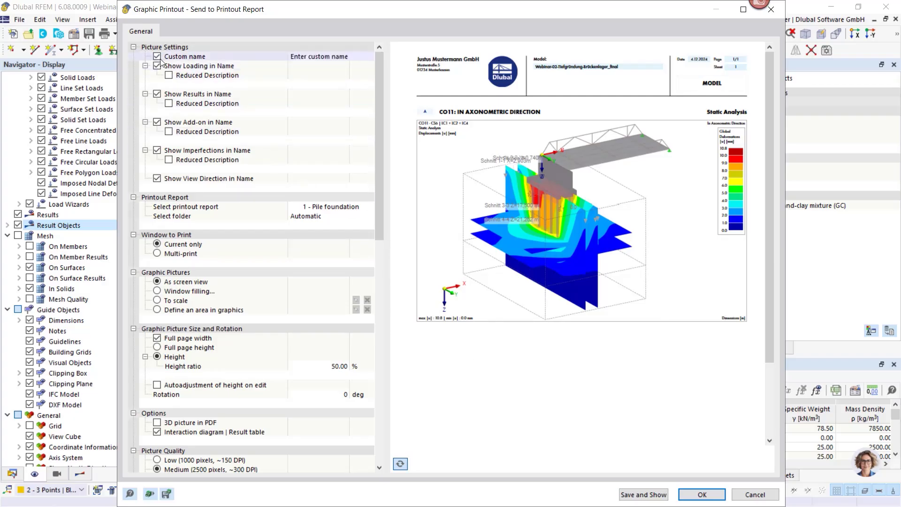
click(308, 58)
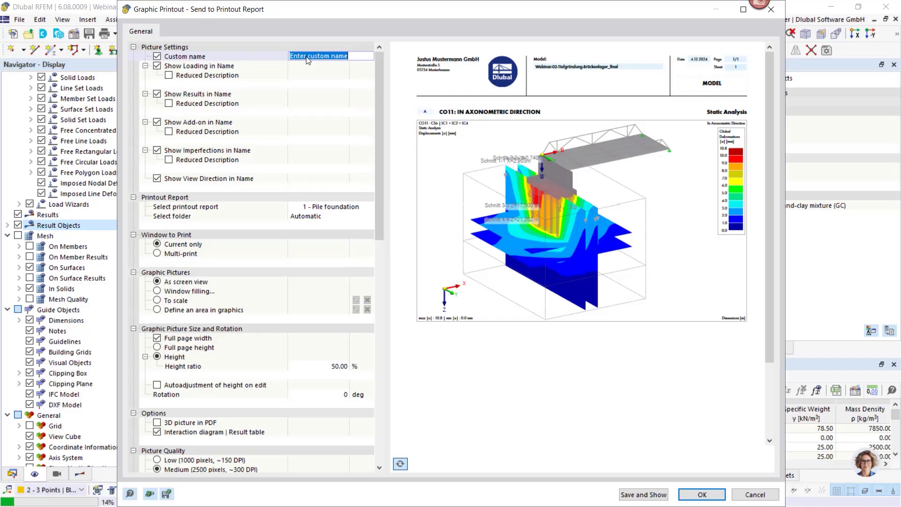
text(Result section overview)
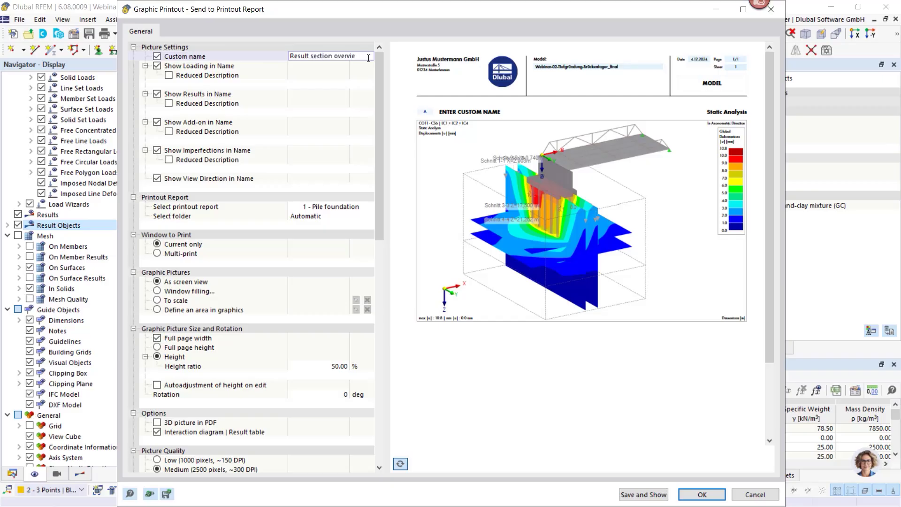
click(694, 495)
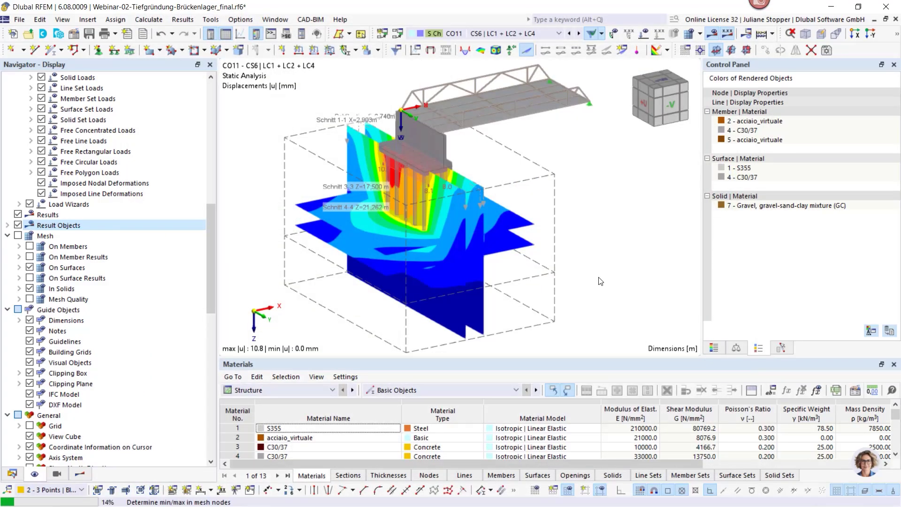
Step: Hide Schnitt 4-4, Schnitt 3-3 and Schnitt 2-2 so that only the Schnitt 1-1 result section is displayed
click(79, 474)
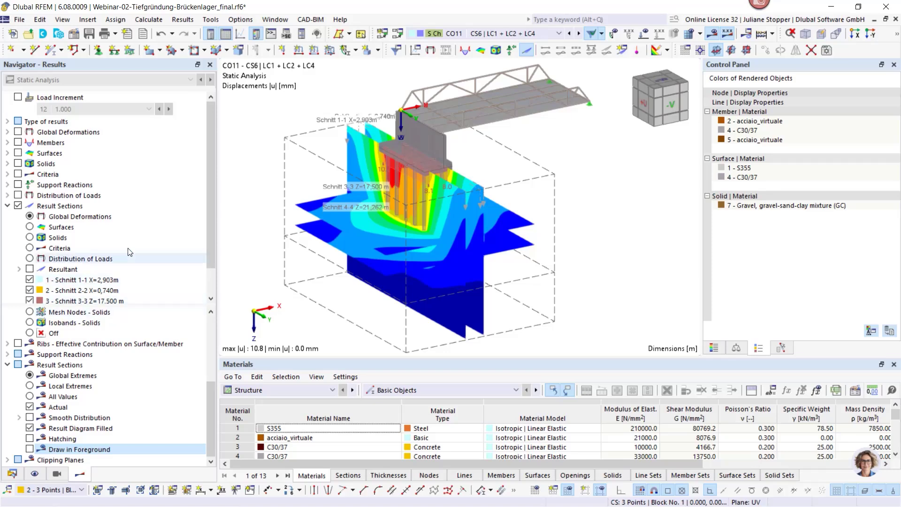
scroll(28, 286, down, 1)
click(29, 277)
click(29, 277)
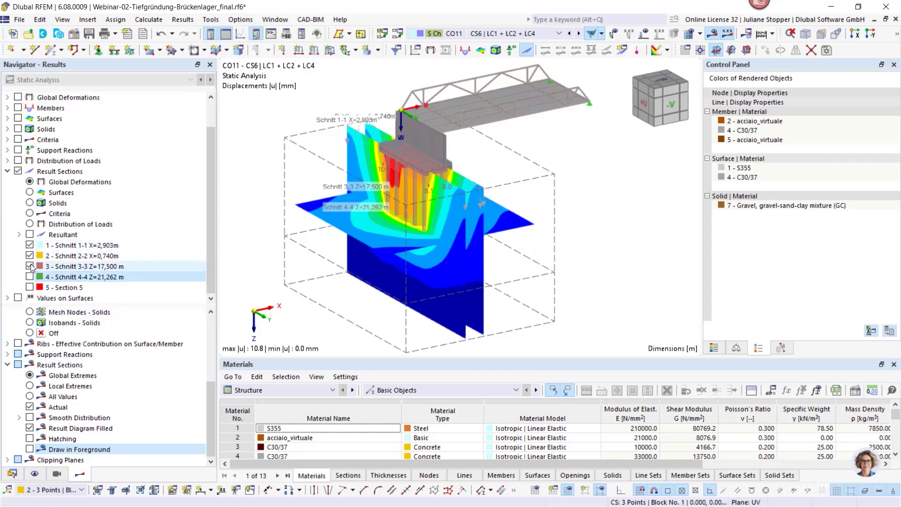
click(29, 266)
click(29, 255)
ctrl+middle_drag(330, 275, 413, 244)
scroll(419, 219, up, 3)
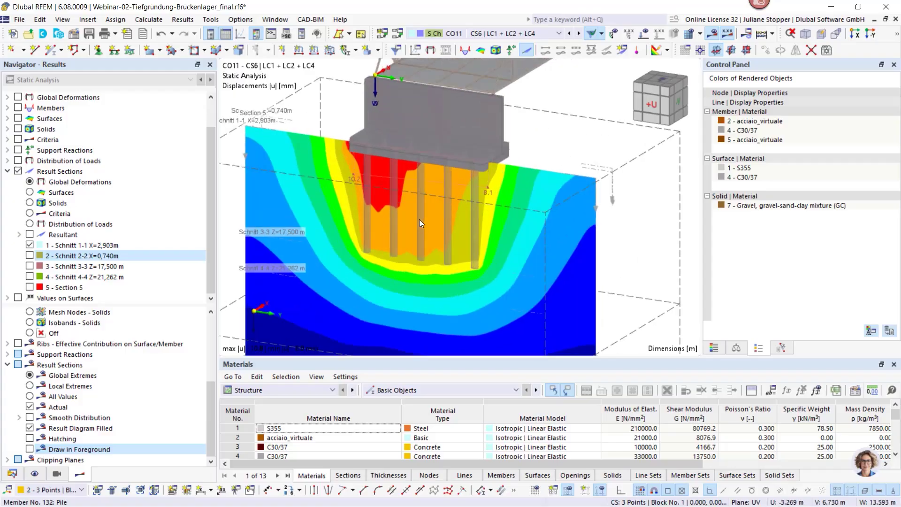
Step: Show the deformation colour scale and send the Schnitt 1-1 graphic to the Pile foundation printout report without a custom name
click(713, 347)
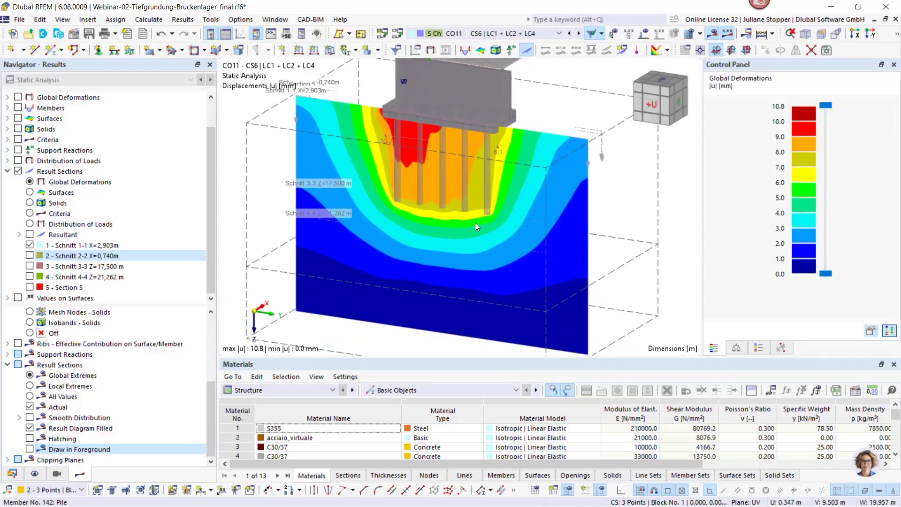
middle_drag(474, 223, 493, 226)
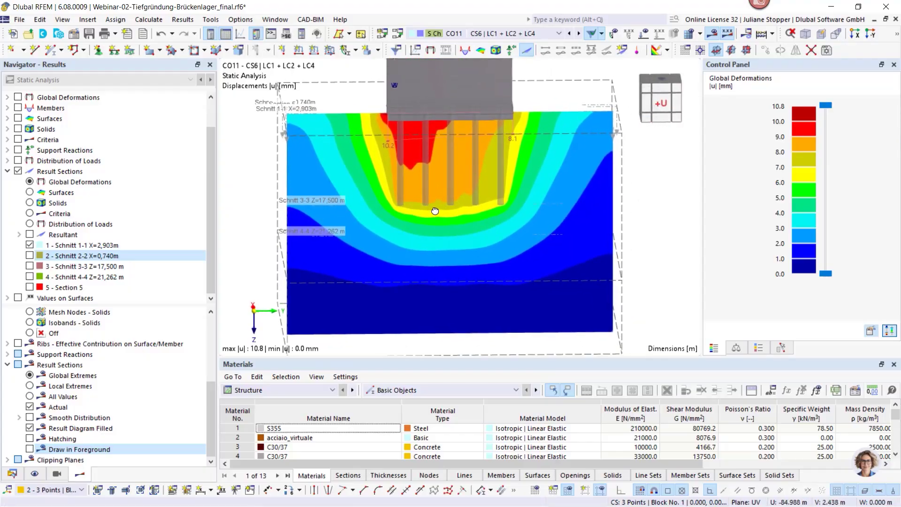
ctrl+middle_drag(435, 211, 366, 183)
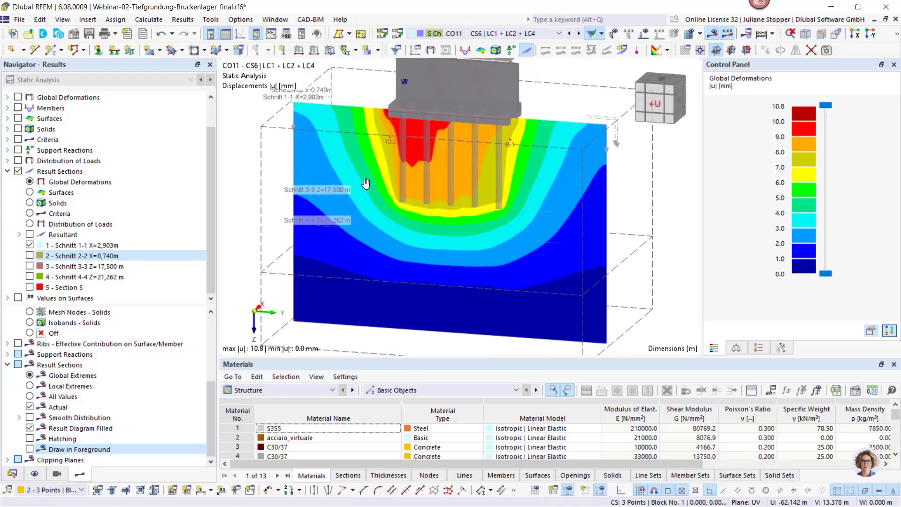
click(18, 19)
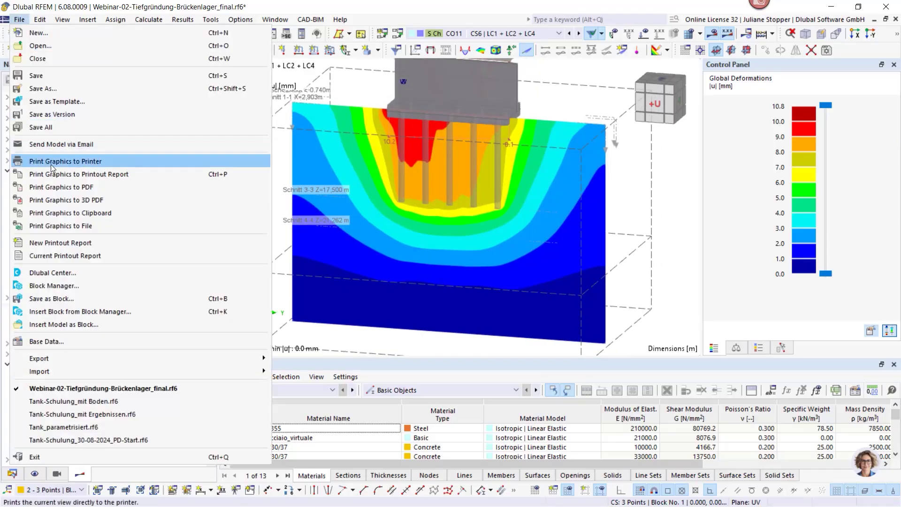
click(60, 174)
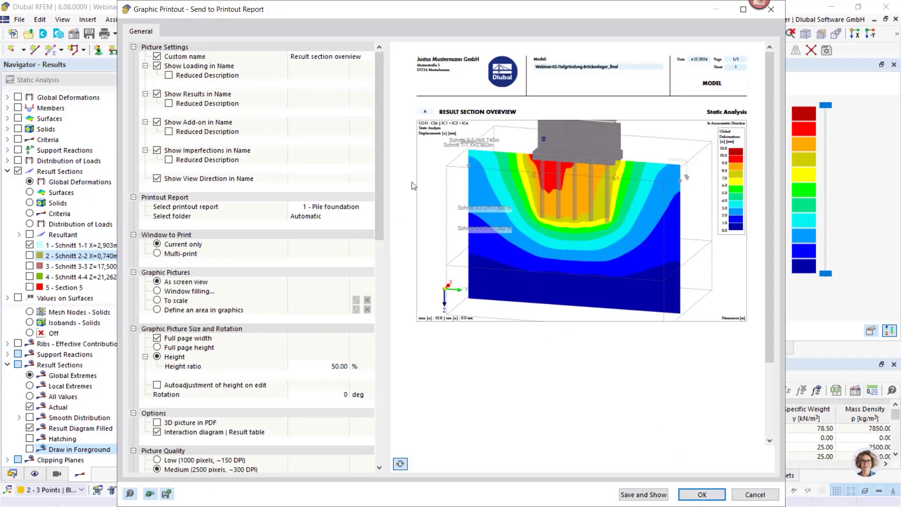
click(158, 56)
click(157, 57)
click(702, 495)
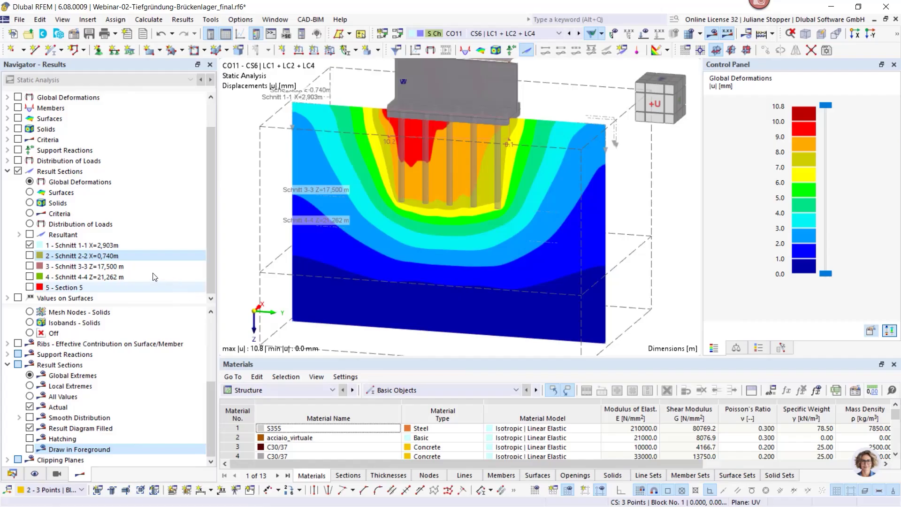
Step: Display only the Schnitt 2-2 result section, seen from its opposite side, and send its graphic to the Pile foundation printout report
click(30, 244)
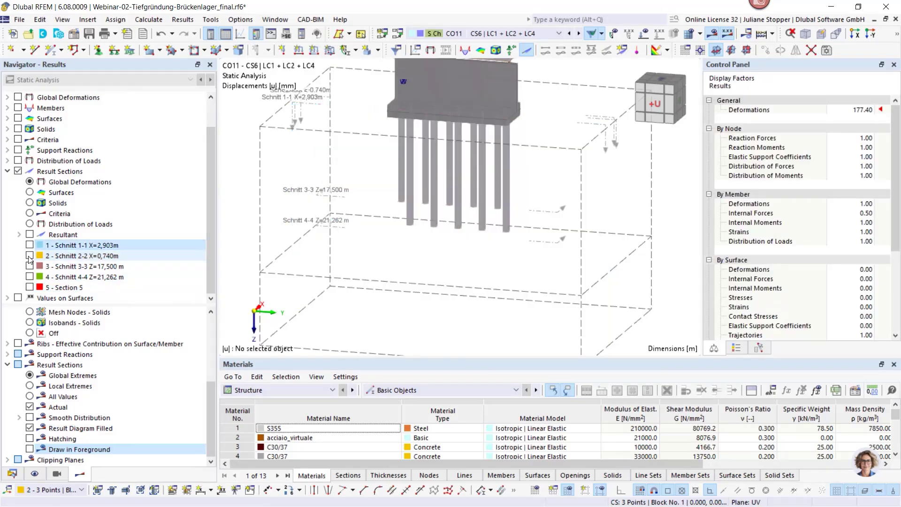
click(29, 255)
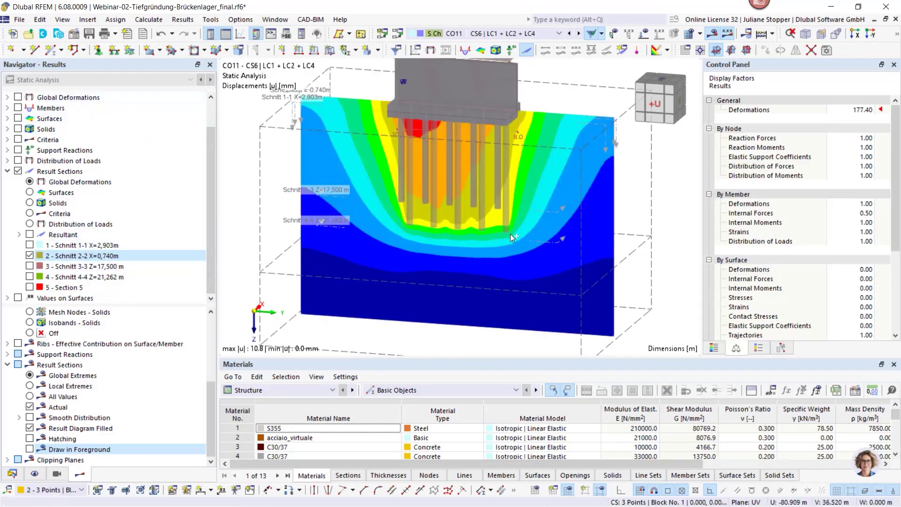
ctrl+middle_drag(478, 238, 348, 207)
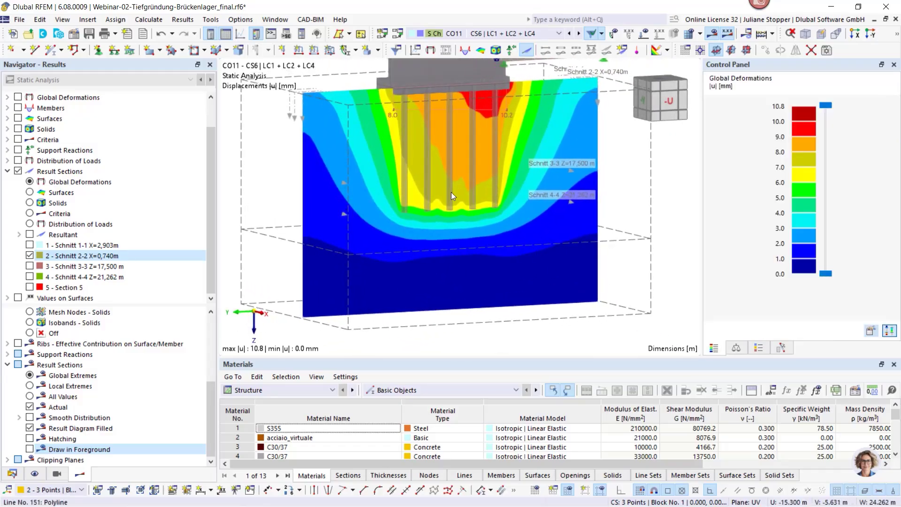
ctrl+middle_drag(451, 196, 410, 205)
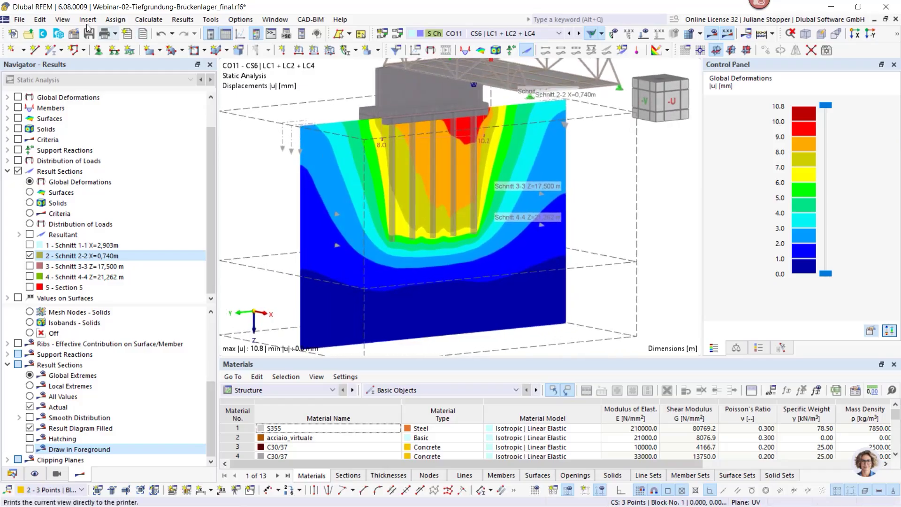
click(19, 21)
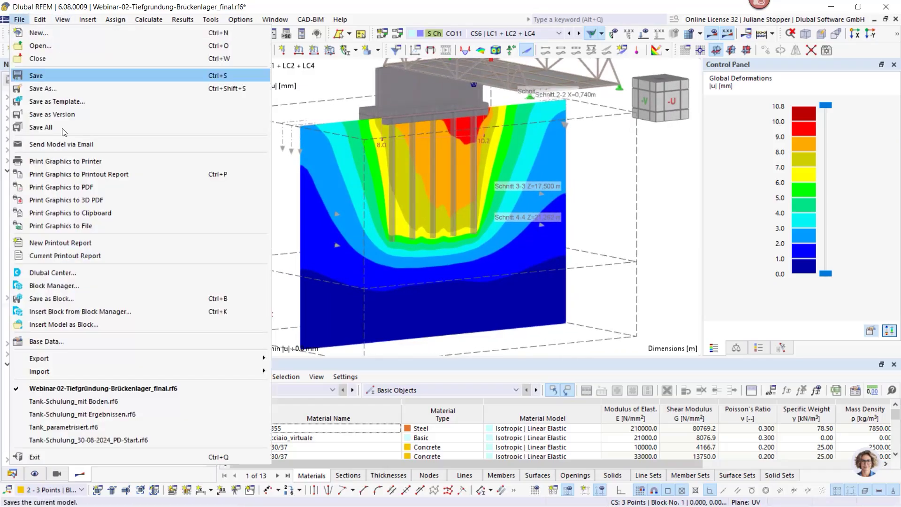
click(73, 175)
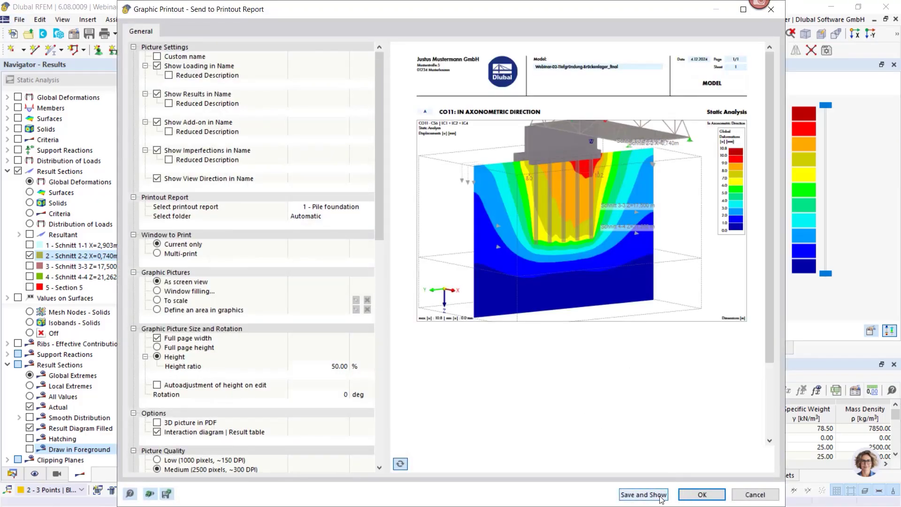
click(660, 495)
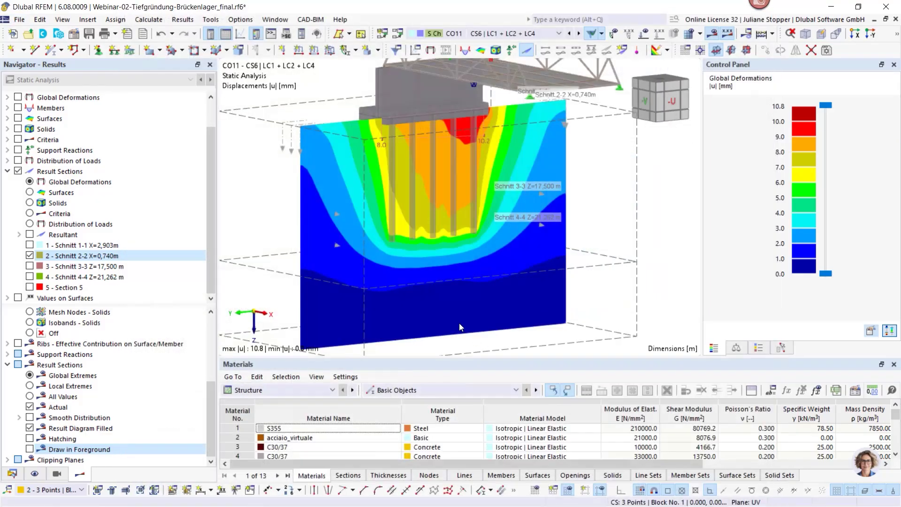
Step: Display only the Schnitt 3-3 result section and view it from above in the +Z direction
click(29, 255)
click(30, 266)
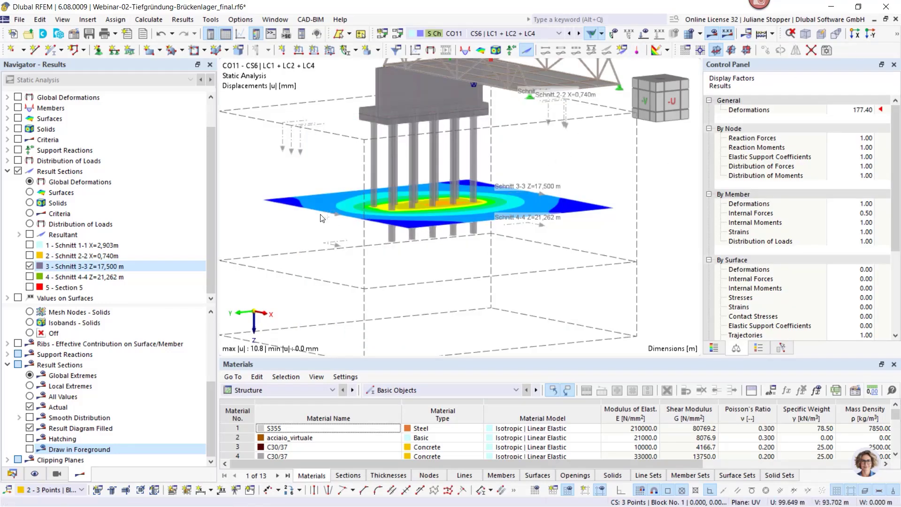
ctrl+middle_drag(320, 218, 421, 210)
scroll(378, 211, down, 1)
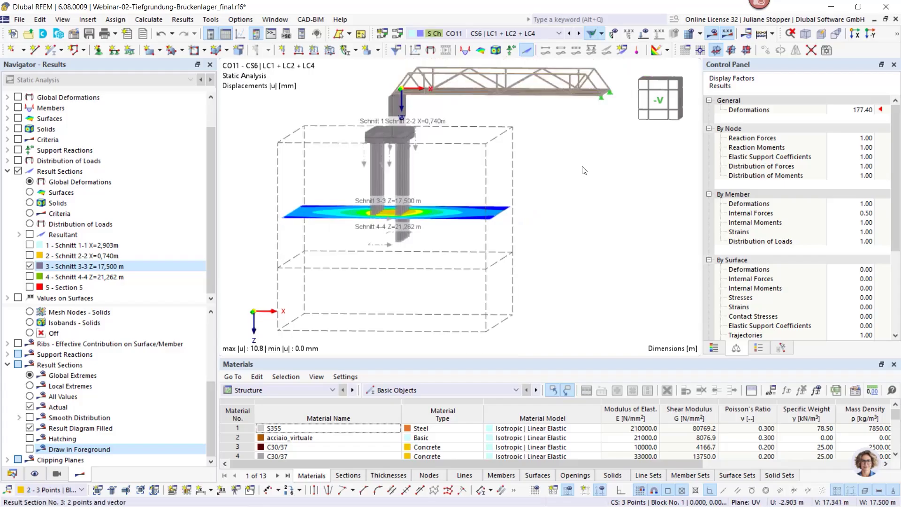
click(897, 36)
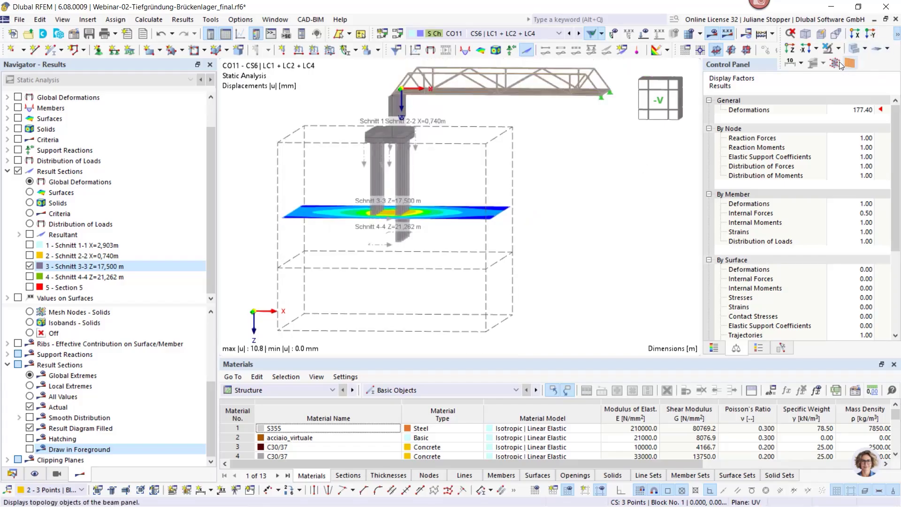
click(791, 50)
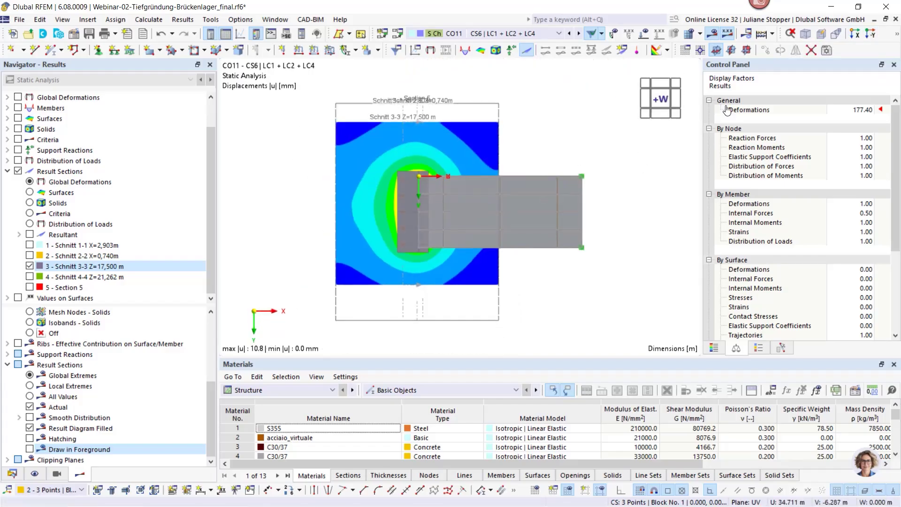
Step: Display the model in wireframe so the bridge and pile cap do not cover the Schnitt 3-3 deformations
click(896, 36)
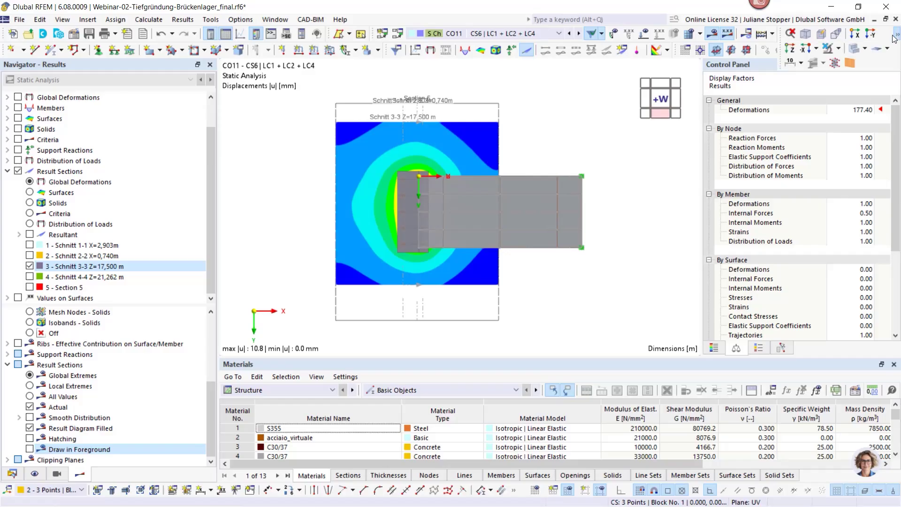
click(865, 48)
click(854, 63)
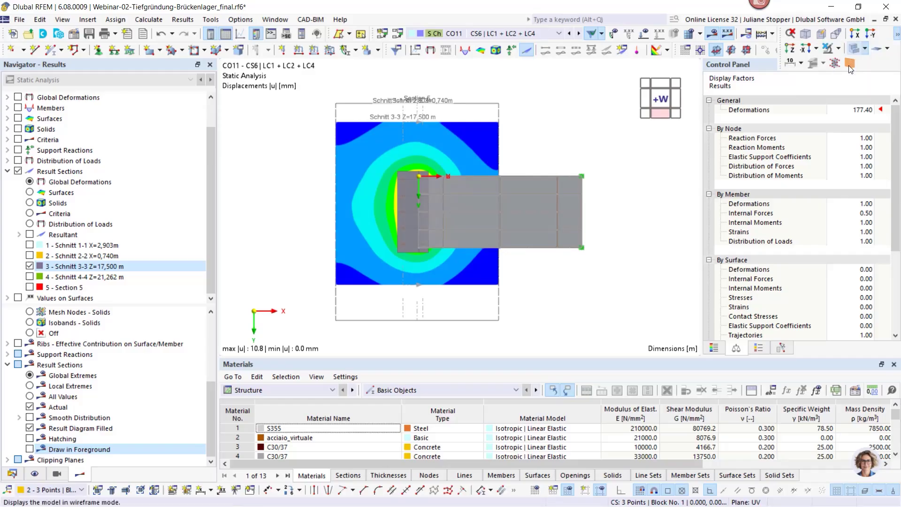
scroll(477, 231, up, 2)
middle_drag(361, 210, 386, 224)
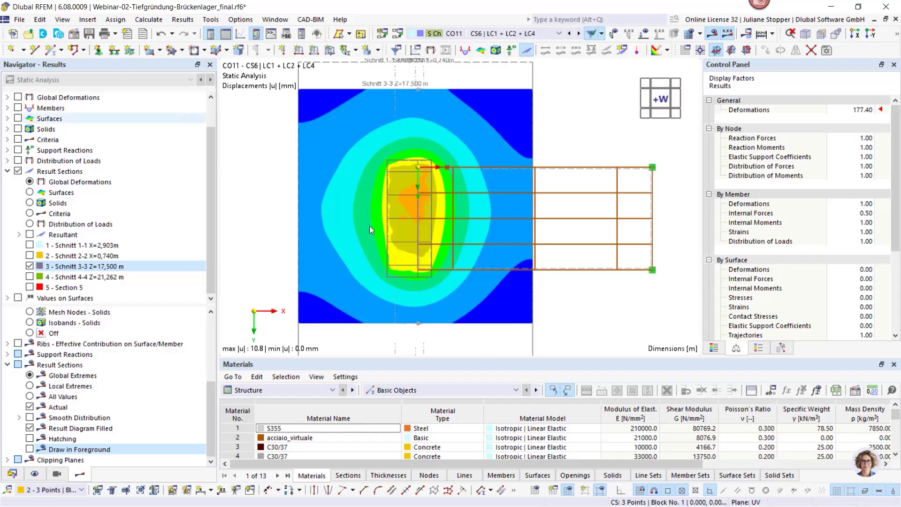
Step: Show the deformation colour scale and send the Schnitt 3-3 plan view graphic to the Pile foundation printout report
click(713, 348)
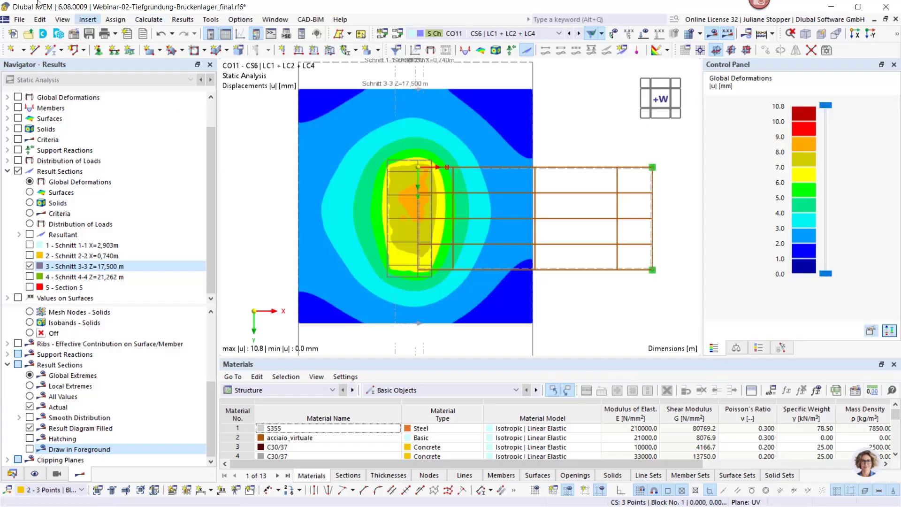
click(19, 20)
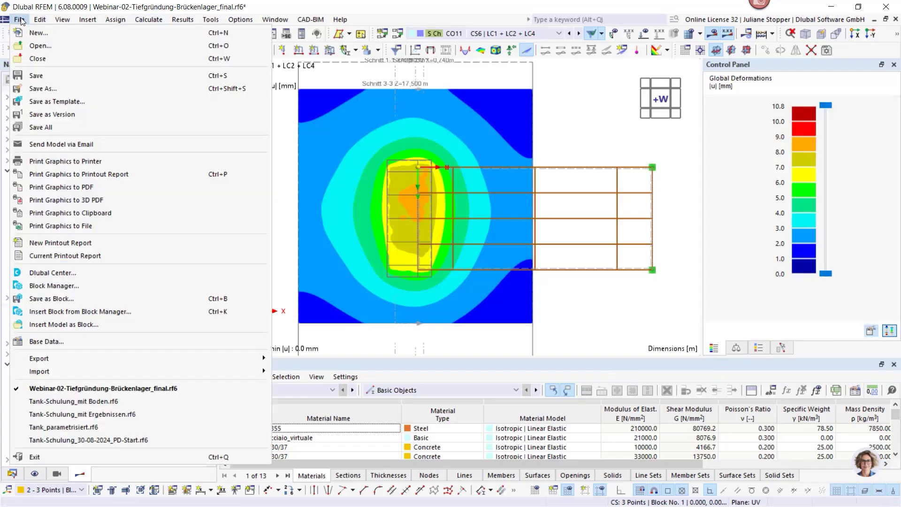
click(72, 174)
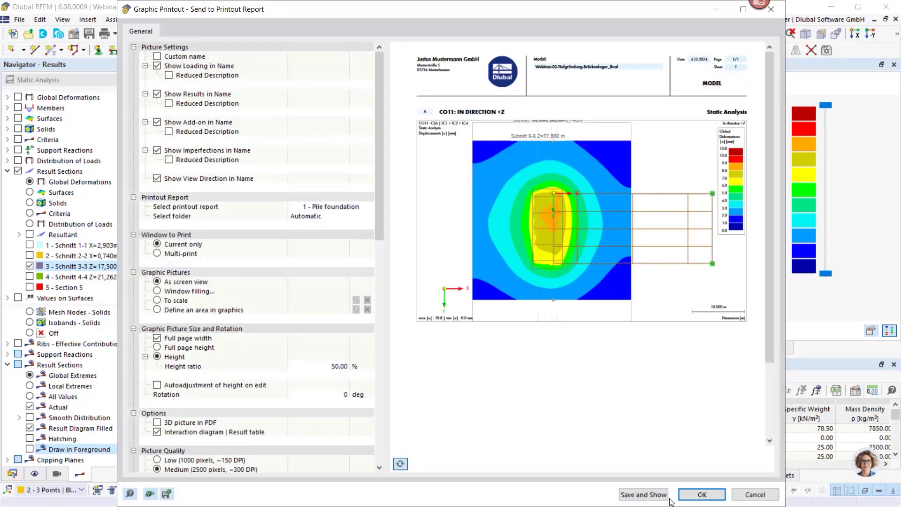
click(702, 494)
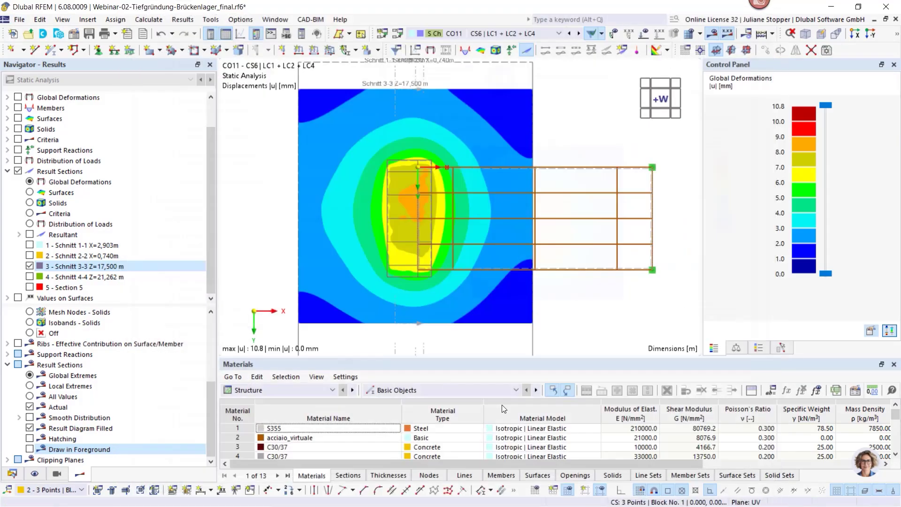
Step: Display only the Schnitt 4-4 result section and send its plan view graphic to the Pile foundation printout report
click(29, 266)
click(29, 277)
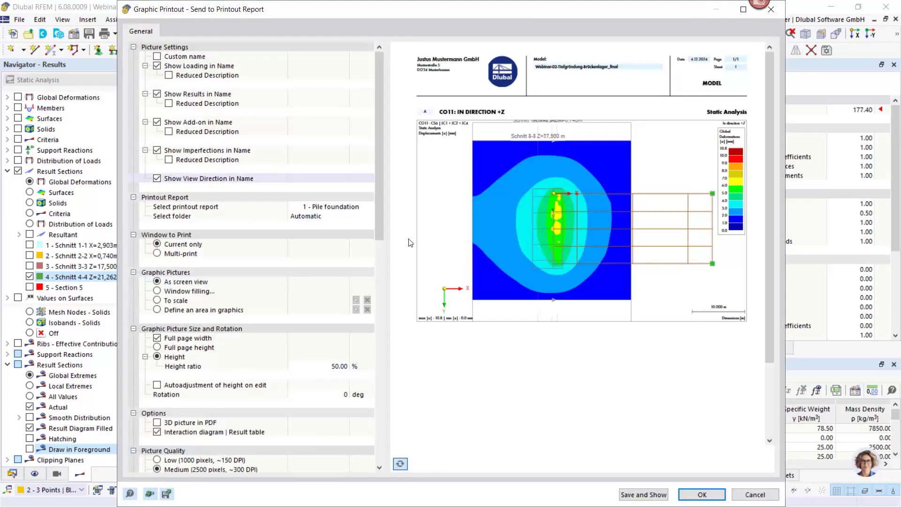
click(700, 495)
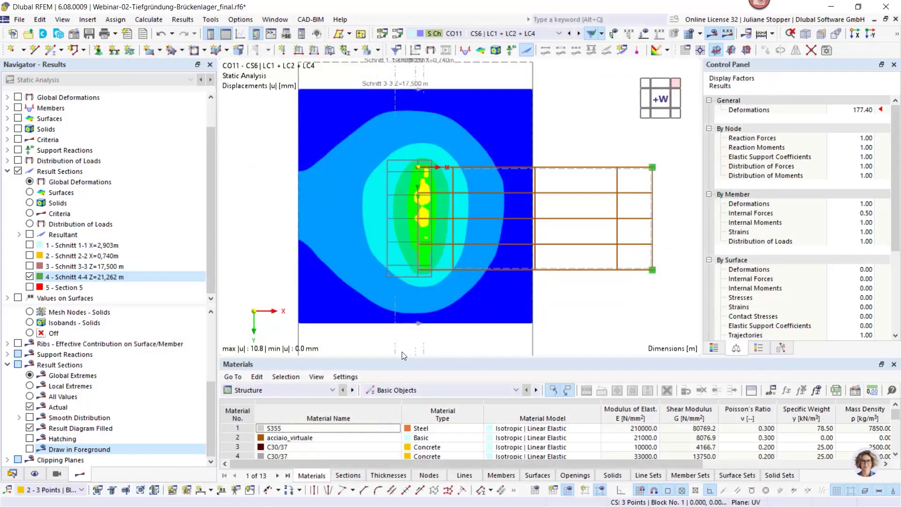
Step: Return to an axonometric view of Schnitt 4-4 and turn off the Result Sections display
scroll(481, 308, down, 1)
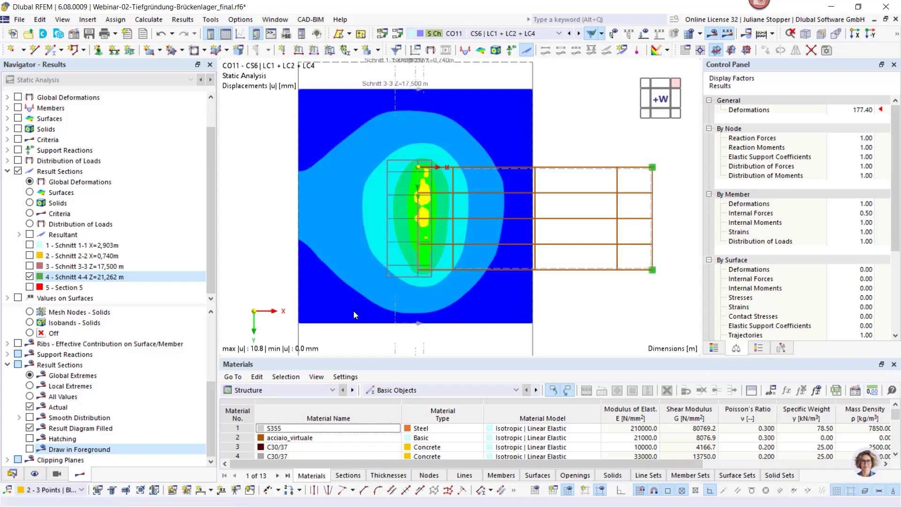
ctrl+middle_drag(316, 317, 431, 151)
scroll(390, 280, up, 1)
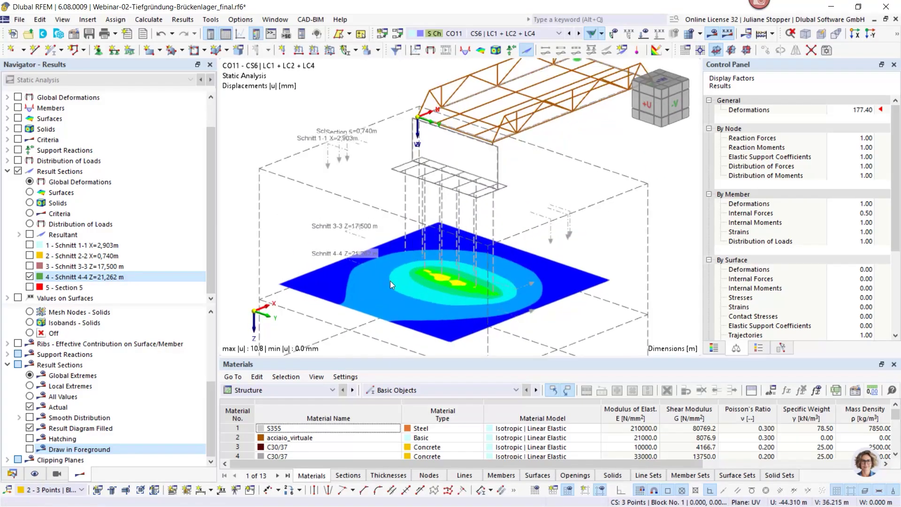
scroll(407, 322, up, 1)
middle_drag(409, 324, 410, 259)
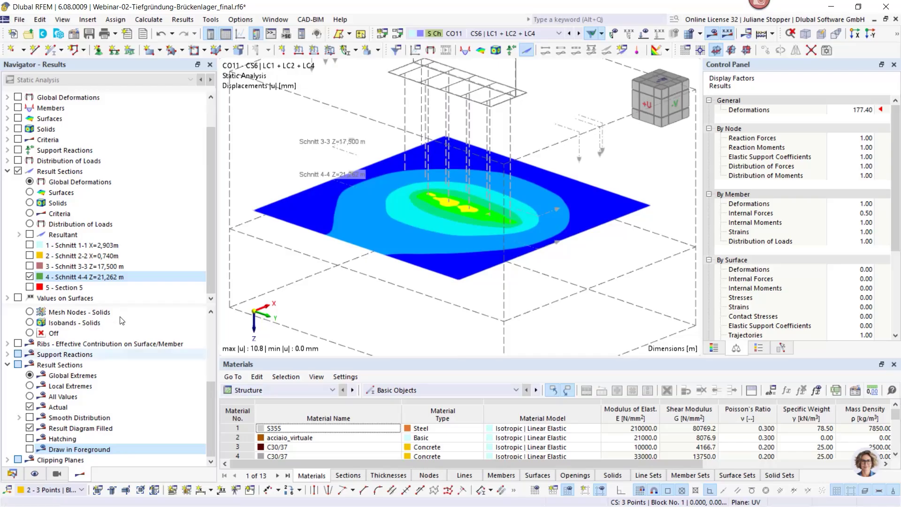
click(18, 171)
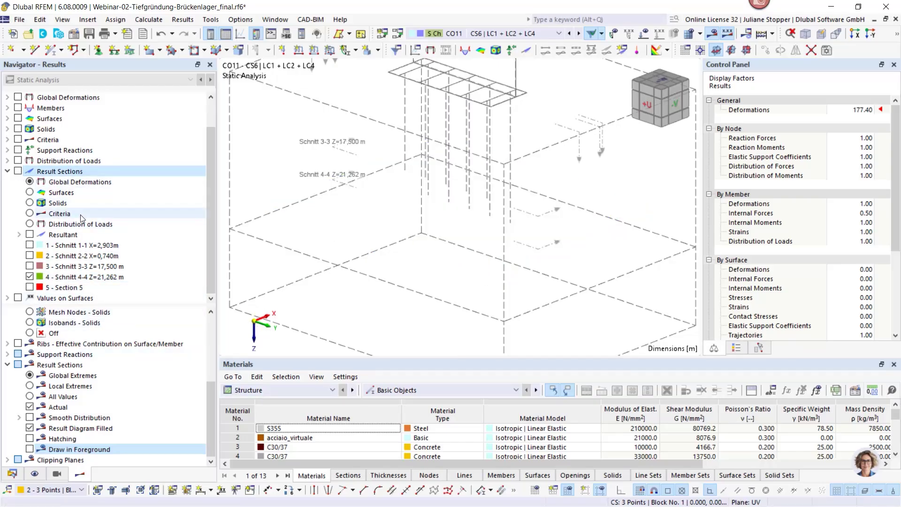
scroll(51, 177, up, 1)
click(9, 143)
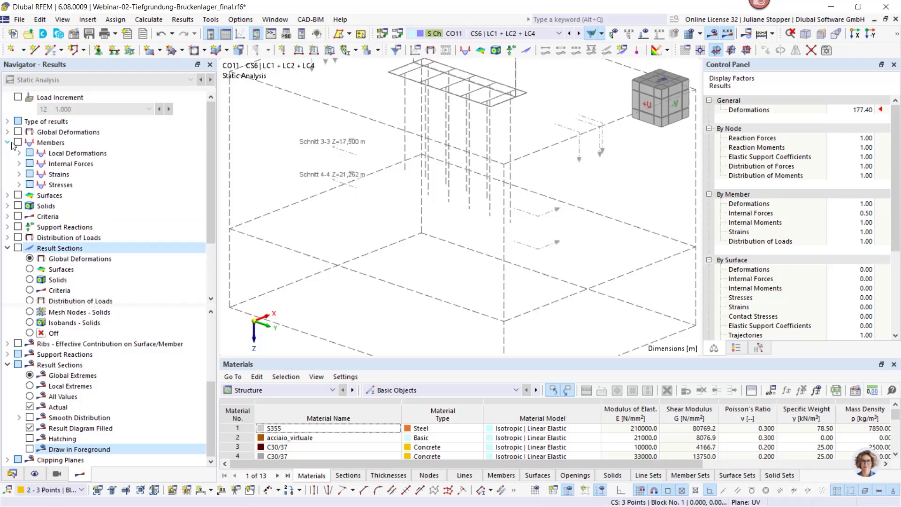
click(17, 142)
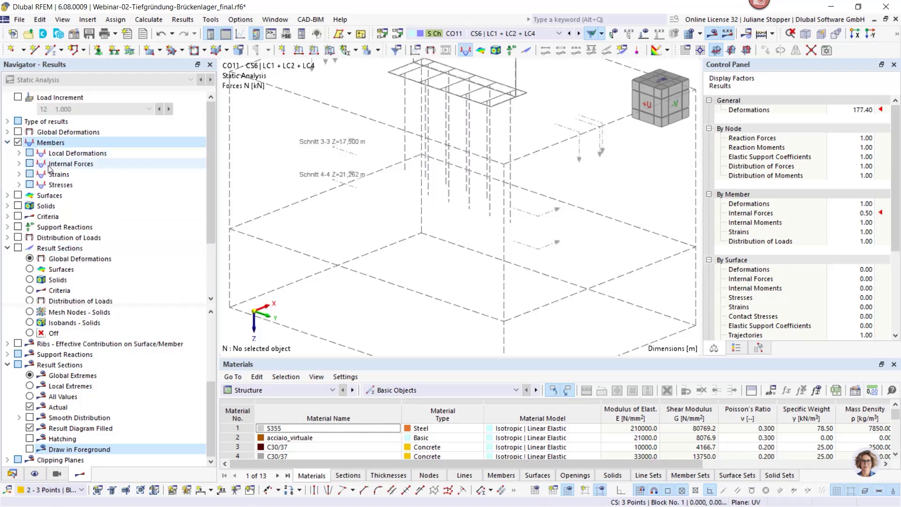
click(19, 153)
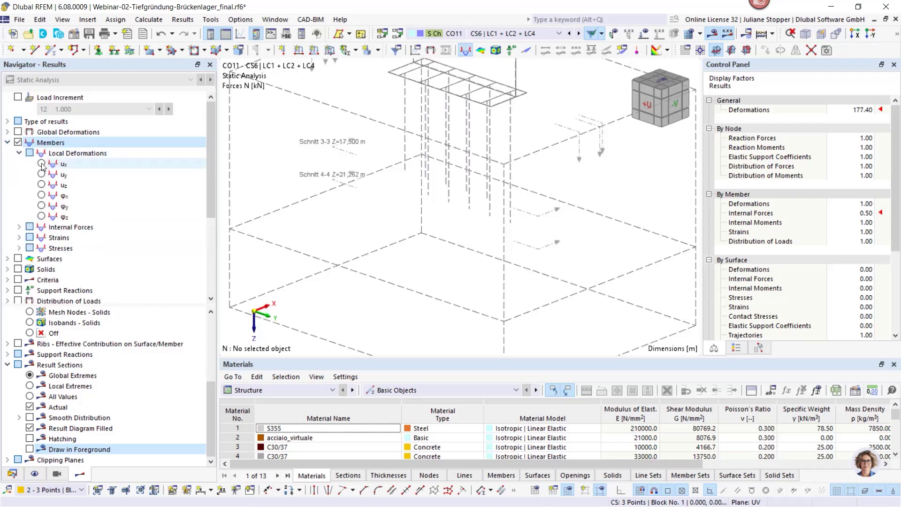
Step: Turn on the global deformations and hide their display on all solids and surfaces
click(18, 132)
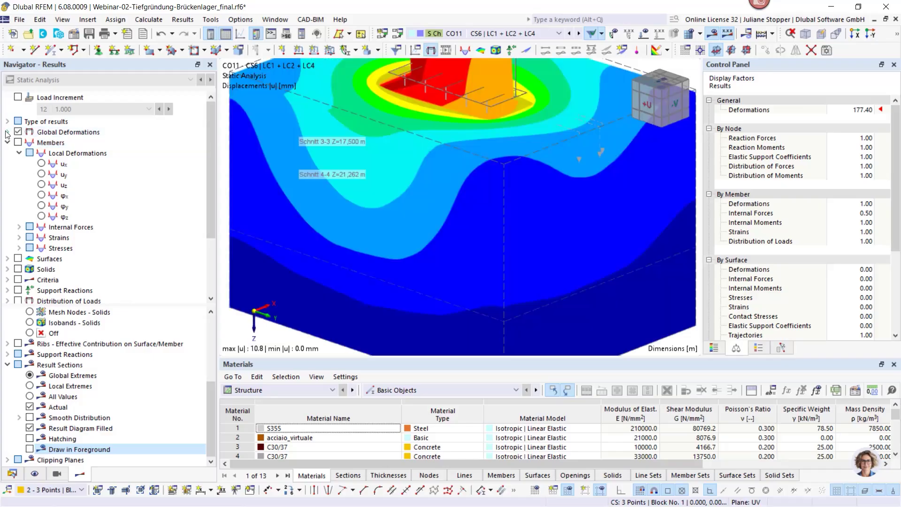
click(781, 348)
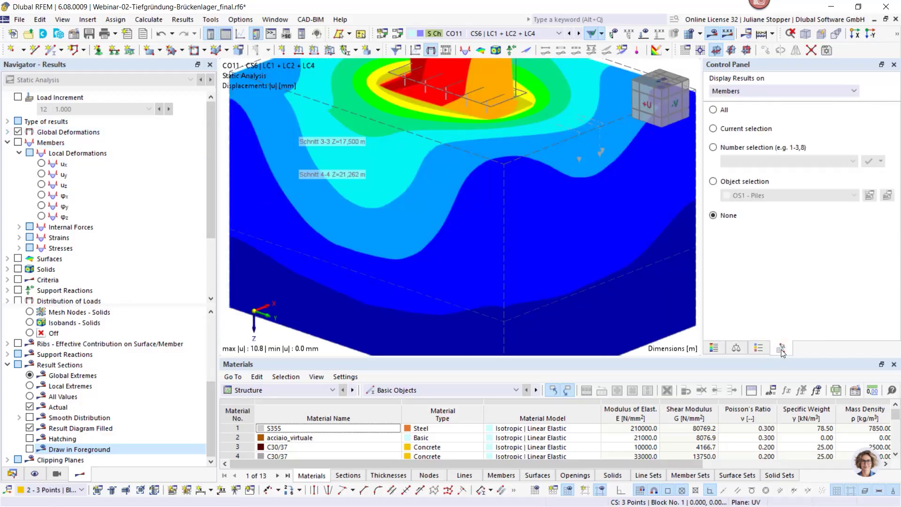
click(746, 97)
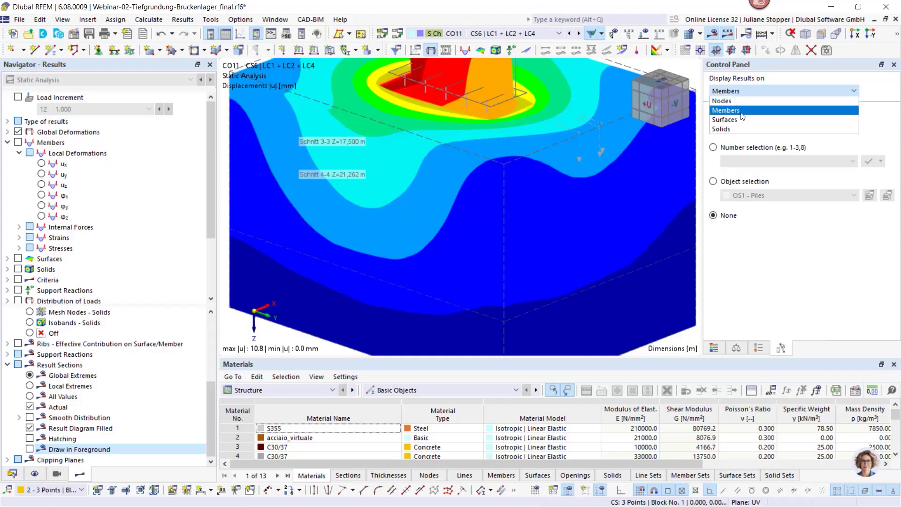
click(722, 129)
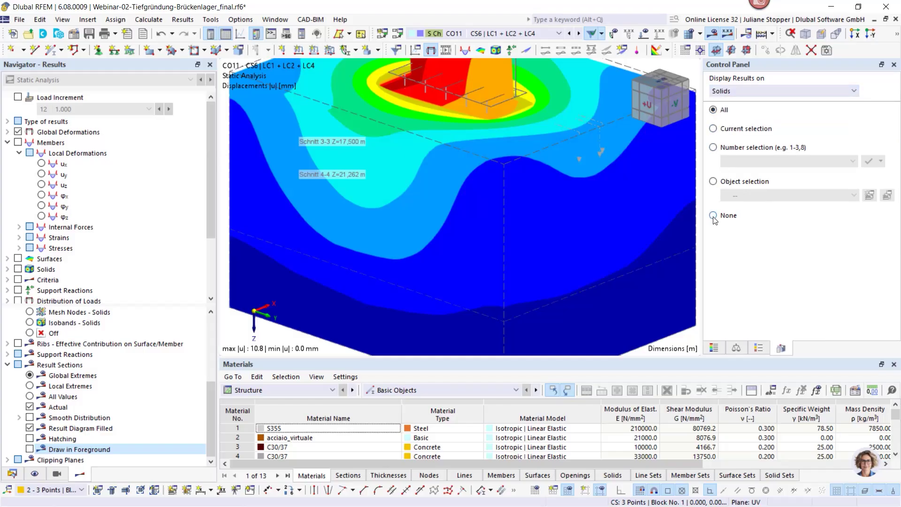
click(713, 215)
click(723, 93)
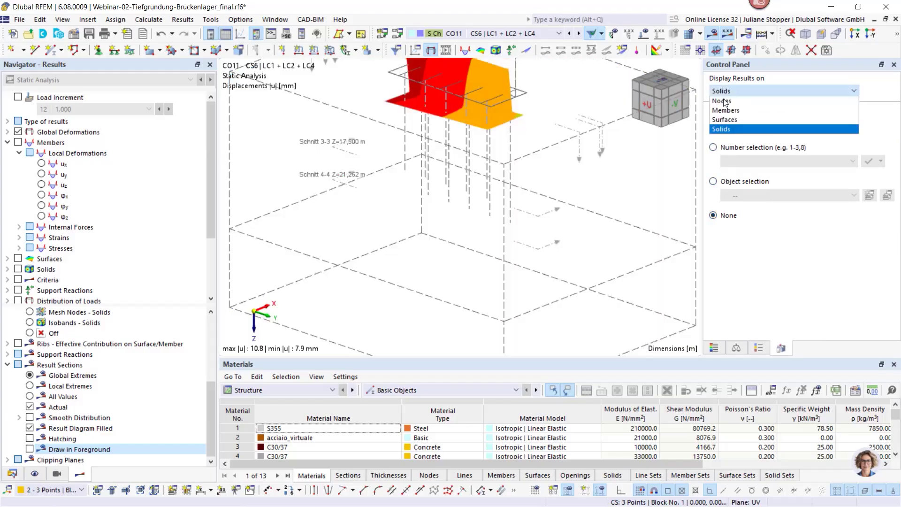
click(722, 121)
click(713, 216)
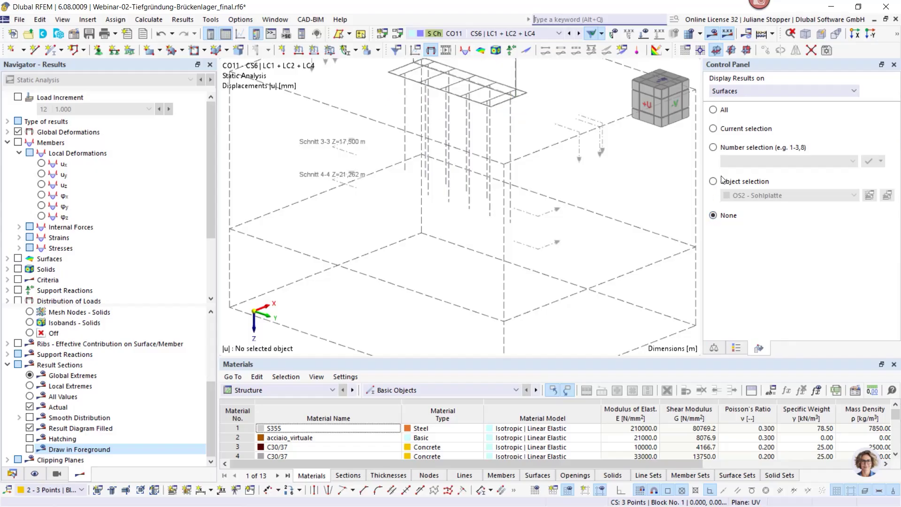
Step: Limit the member results to the object selection OS1 - Piles so the global deformations appear on the piles
click(735, 95)
click(731, 113)
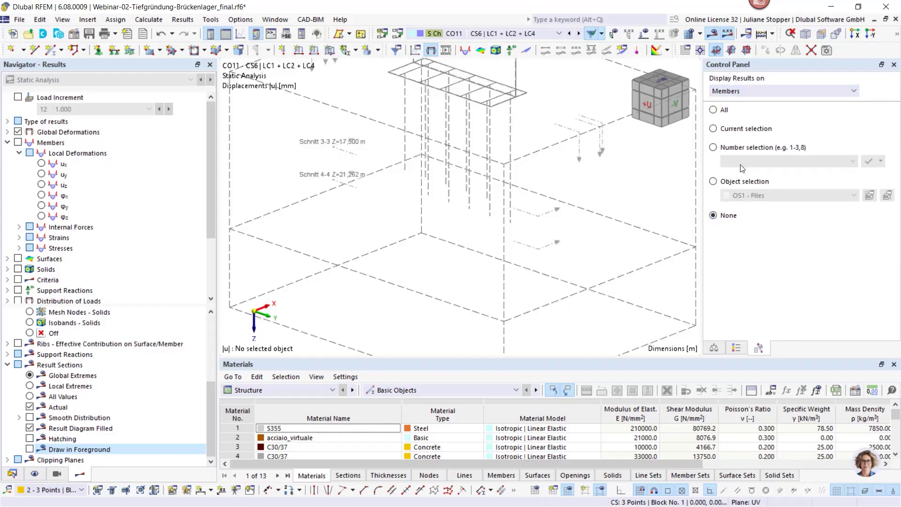
click(713, 182)
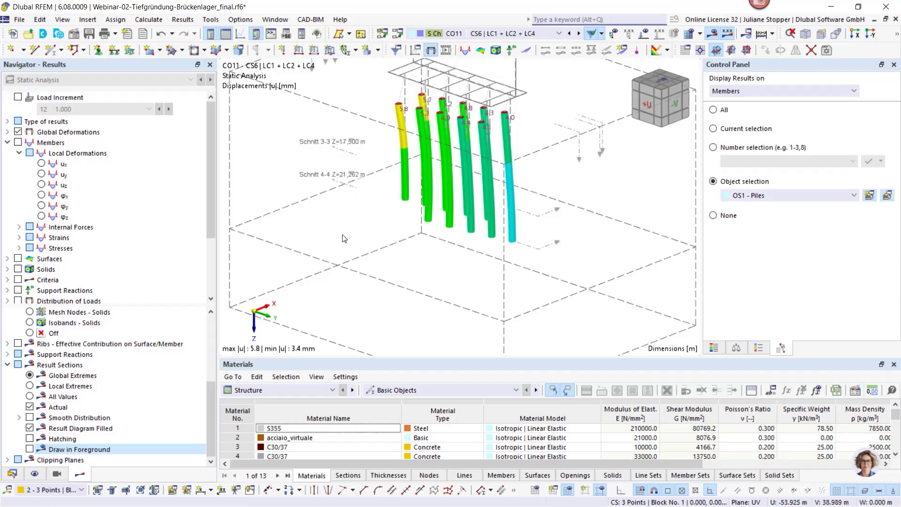
ctrl+middle_drag(344, 237, 439, 224)
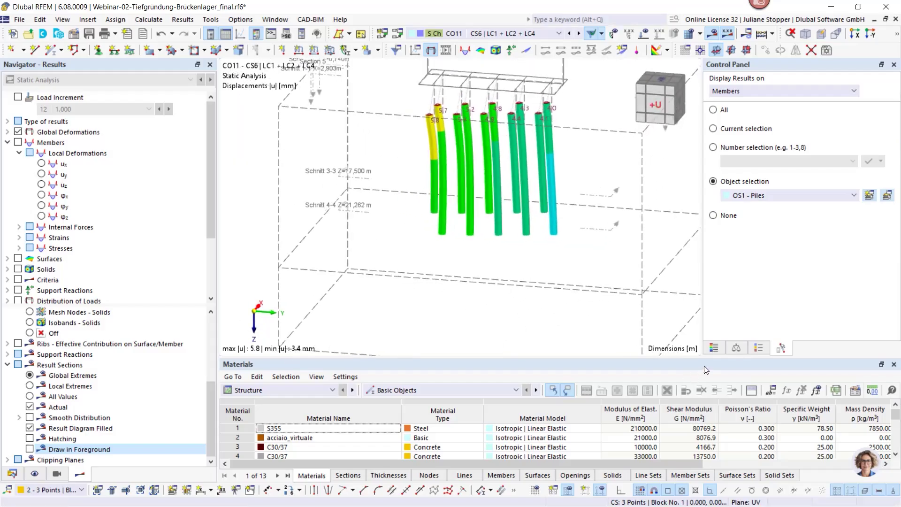
Step: Show the deformation colour scale and send an axonometric graphic of the deformed piles to the Pile foundation printout report
click(712, 349)
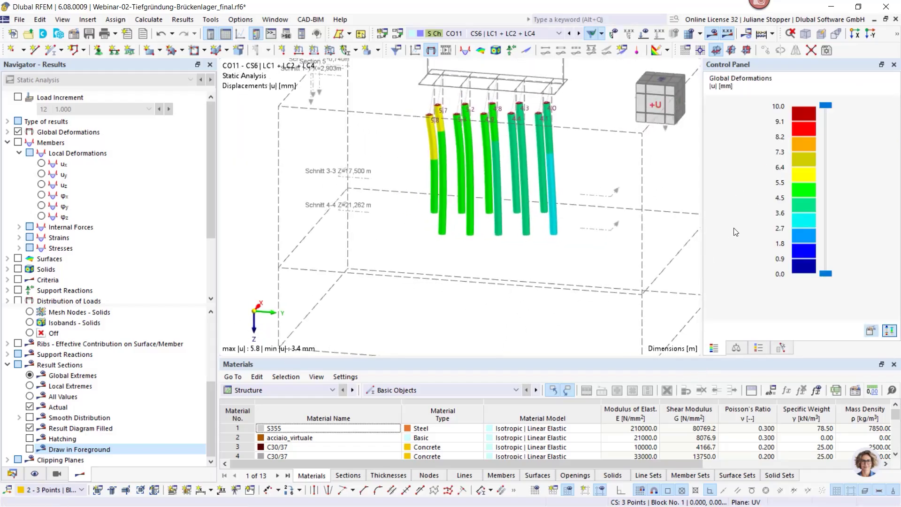
ctrl+middle_drag(591, 286, 503, 269)
scroll(522, 229, up, 2)
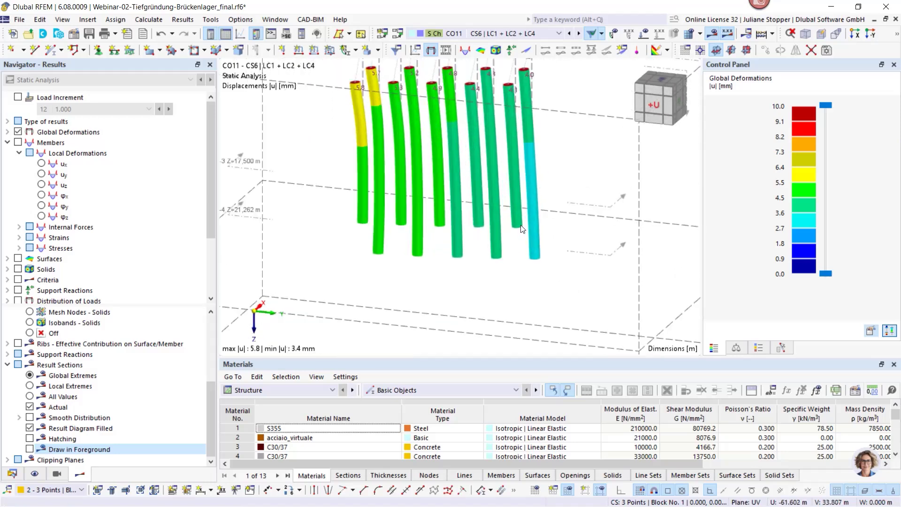
ctrl+middle_drag(410, 207, 527, 286)
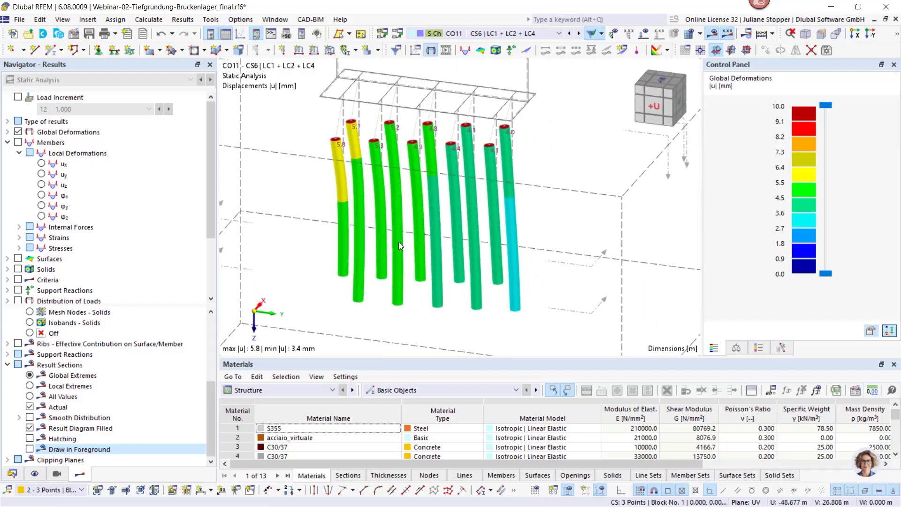
middle_drag(392, 220, 429, 265)
scroll(425, 277, down, 1)
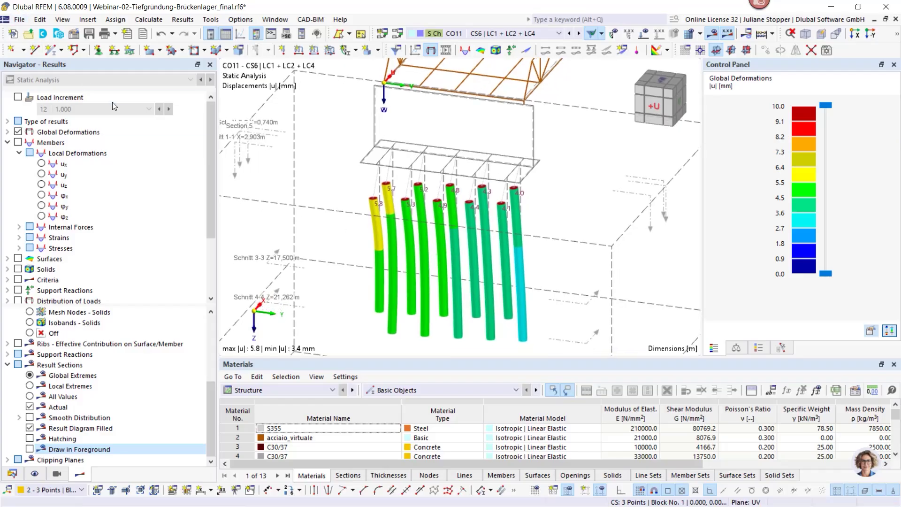
key(ctrl+p)
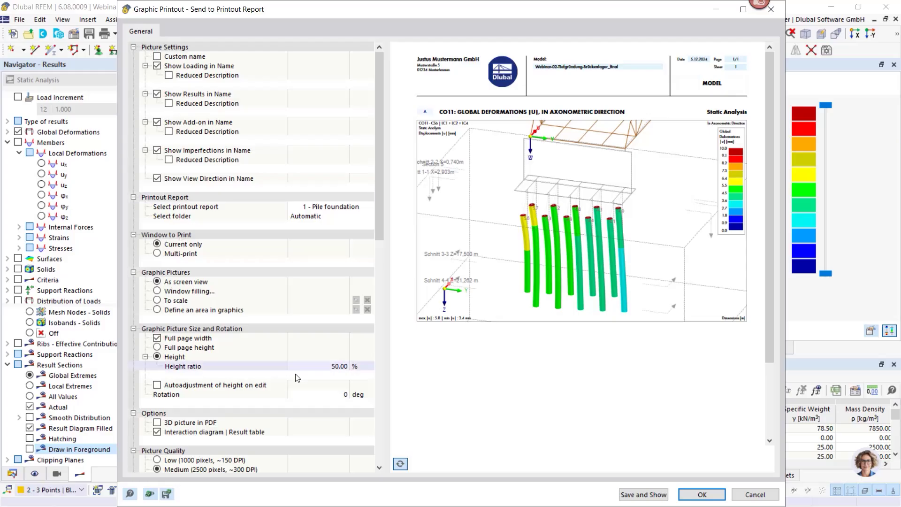
click(702, 494)
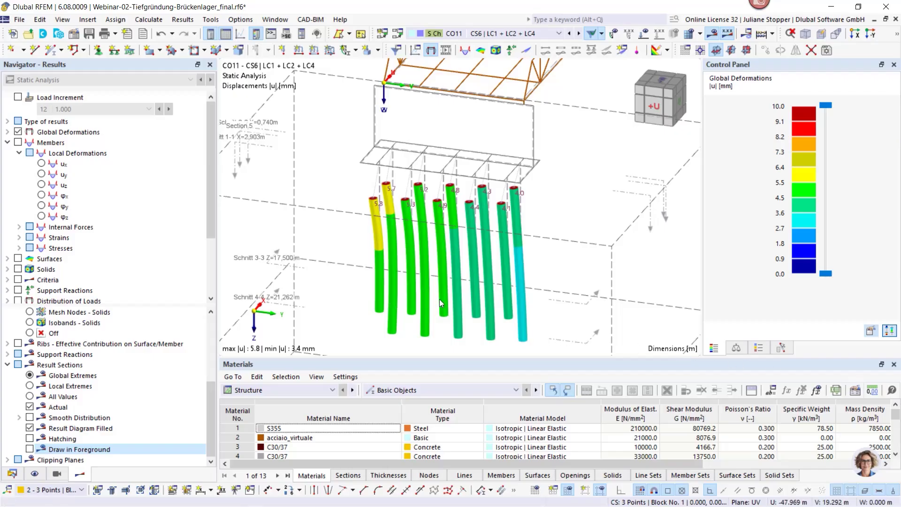
Step: Switch from global deformations to member results and display the internal forces N on the piles
click(13, 474)
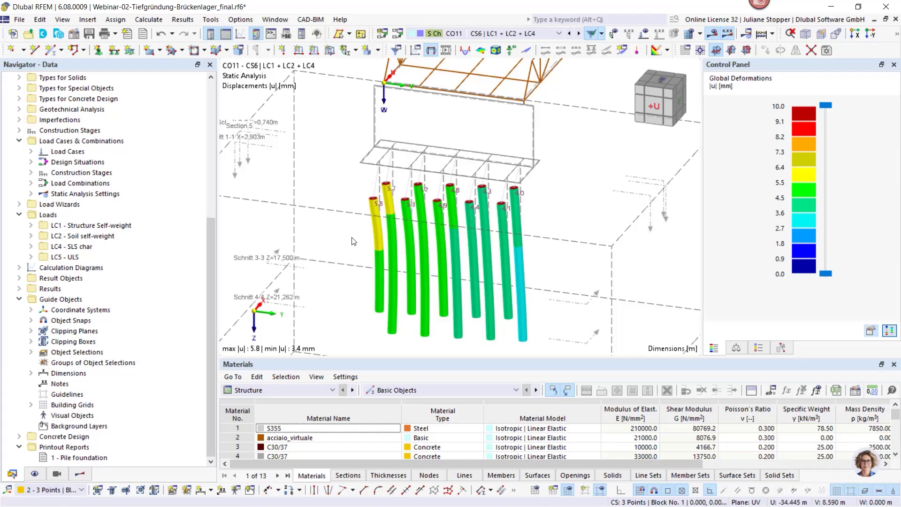
scroll(362, 271, down, 3)
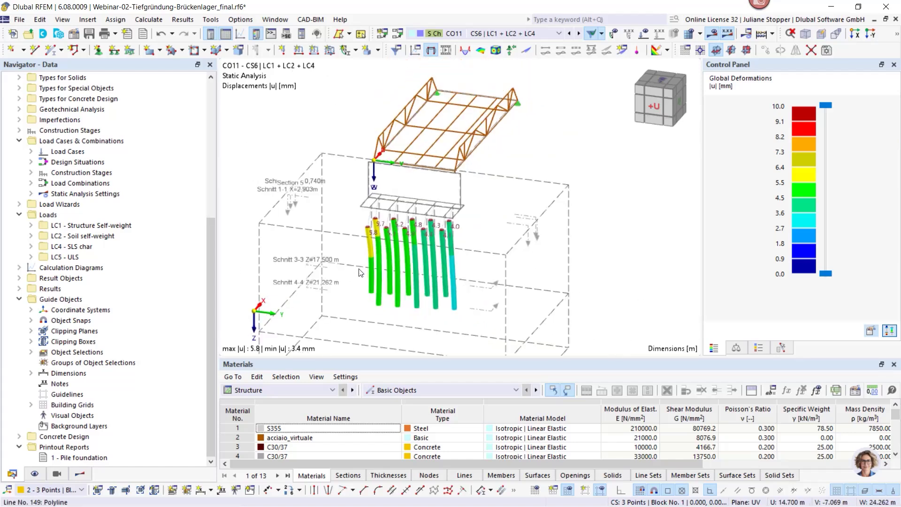
middle_drag(311, 280, 443, 298)
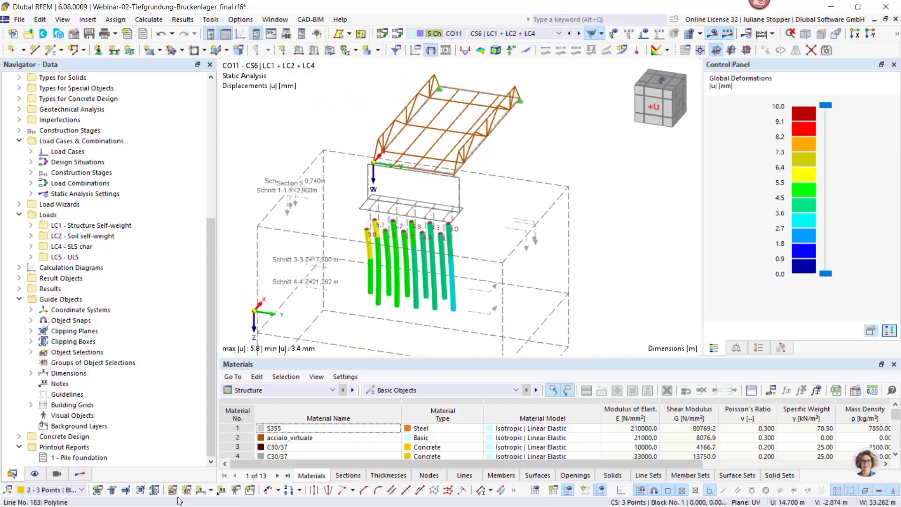
click(80, 473)
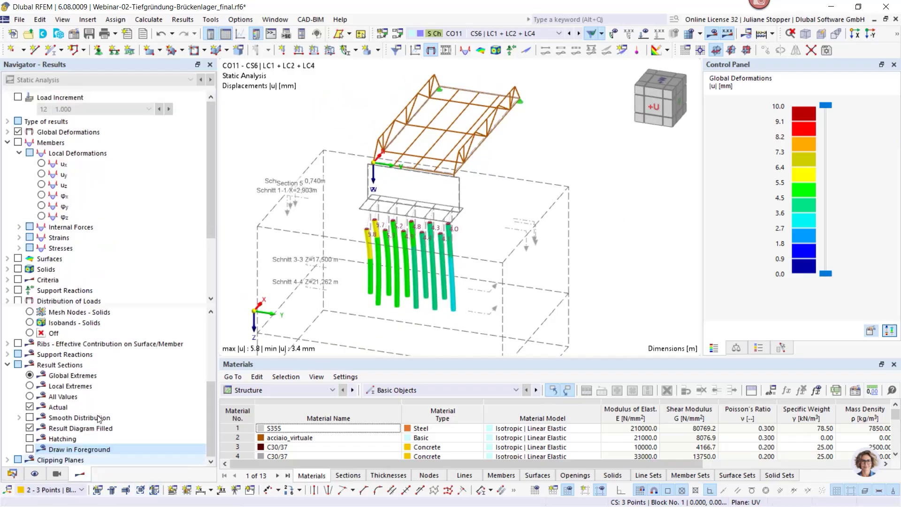
click(18, 143)
click(19, 154)
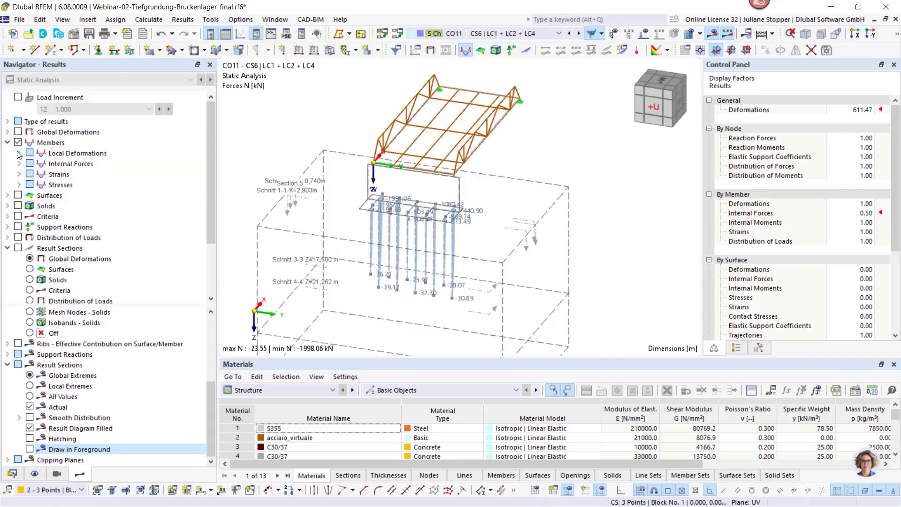
click(19, 164)
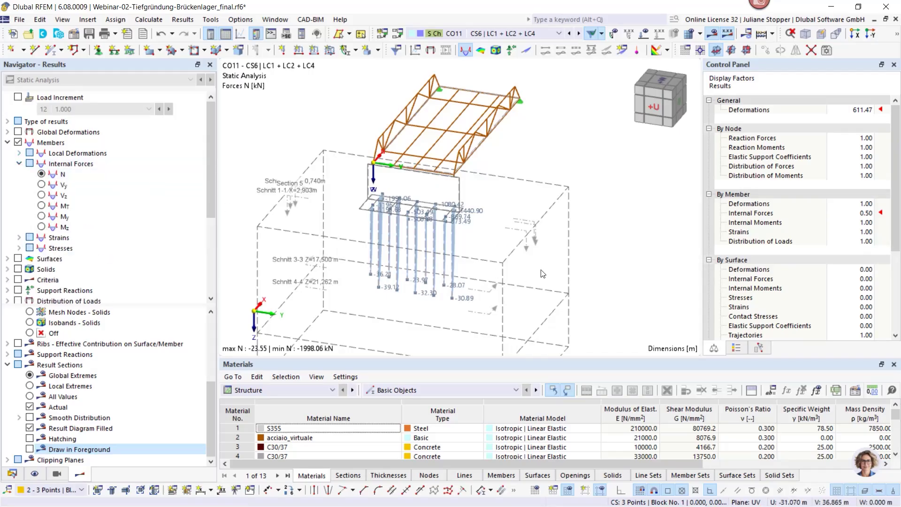
Step: Turn off the display of Result Objects to clear the section markers around the piles
ctrl+middle_drag(451, 234, 473, 239)
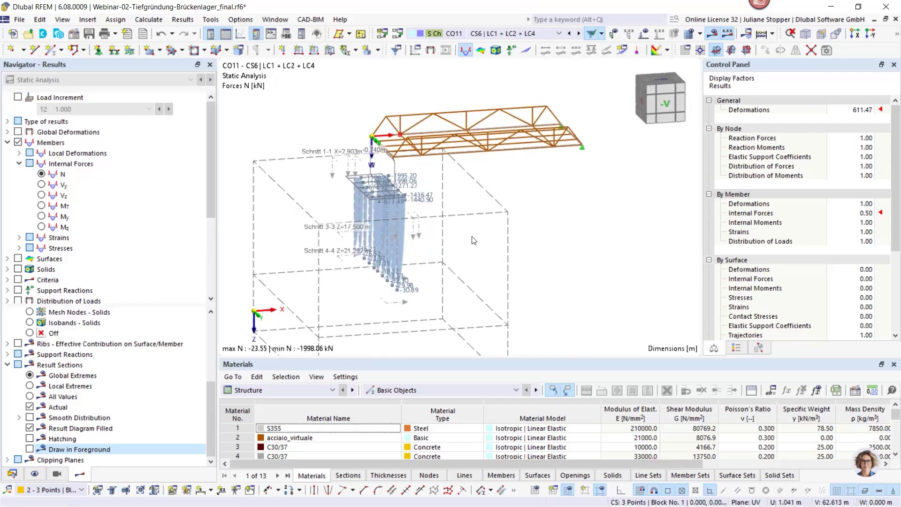
click(34, 473)
click(17, 225)
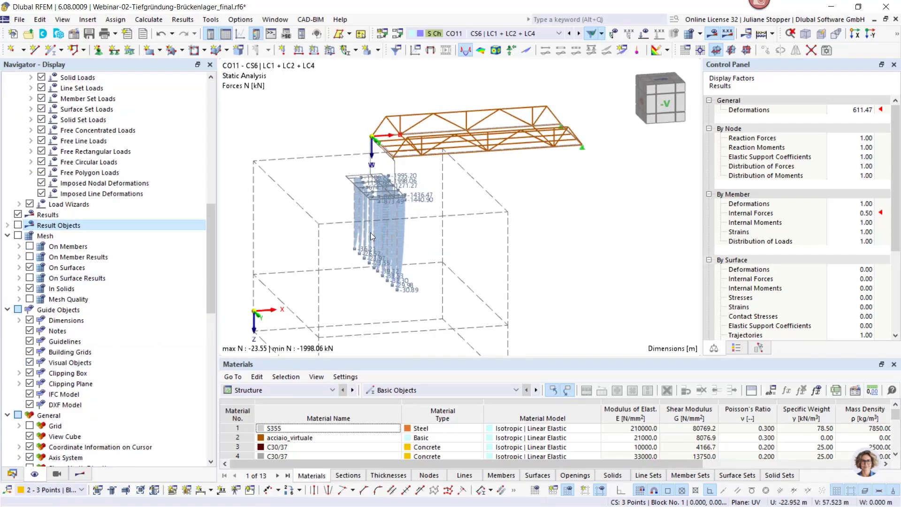
Step: Select the five piles of the shorter row and create an object selection named Pile row short from them
scroll(372, 230, up, 5)
ctrl+middle_drag(293, 244, 380, 247)
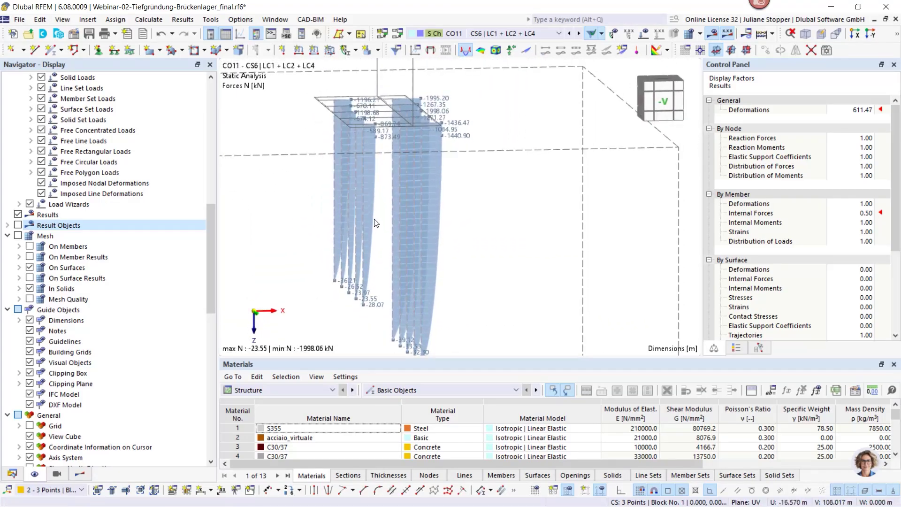
drag(347, 231, 312, 233)
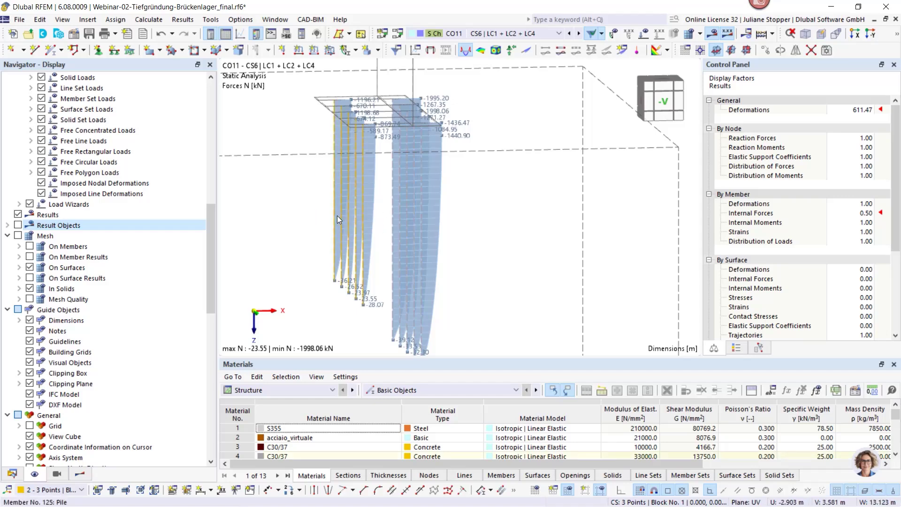
right_click(333, 218)
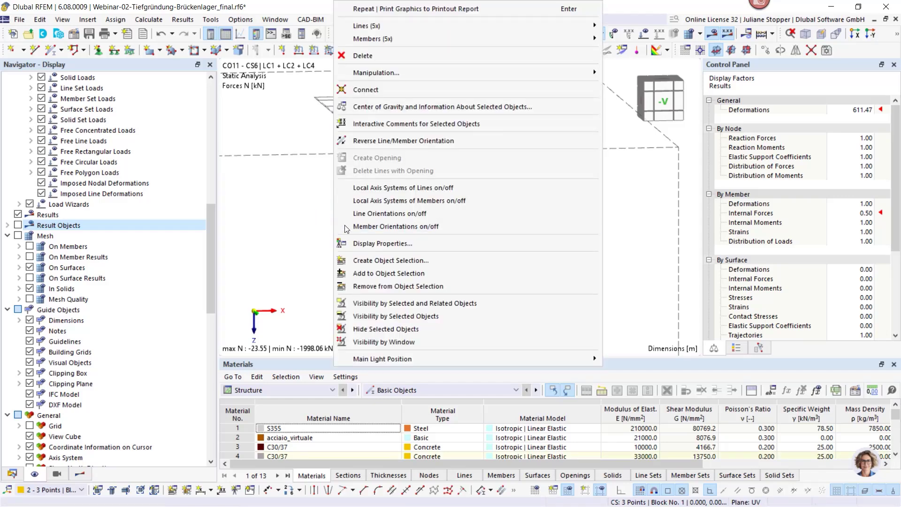
click(380, 261)
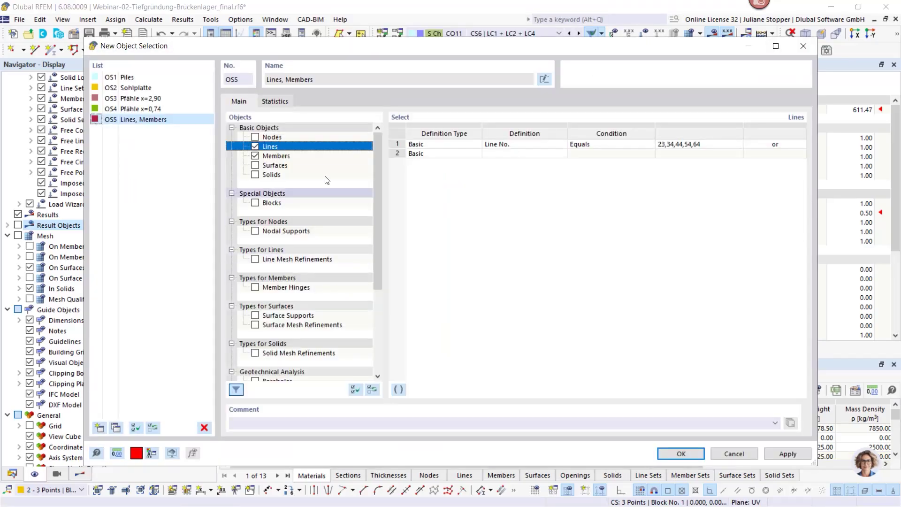
click(544, 79)
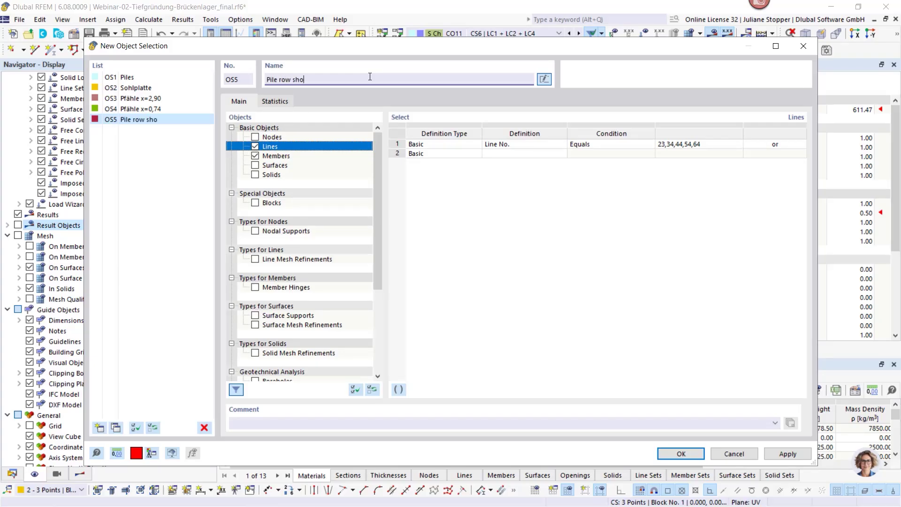
click(680, 454)
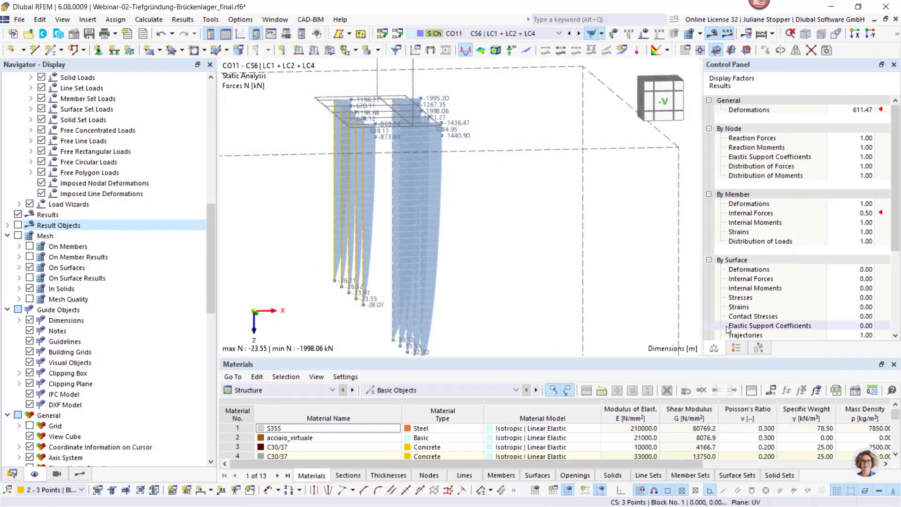
Step: Restrict the member results to the object selection OS5 - Pile row short
click(758, 349)
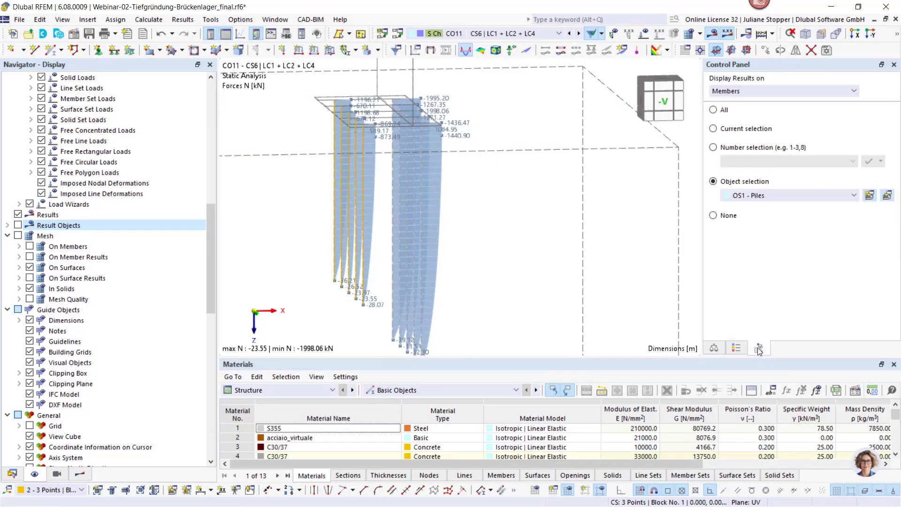
click(780, 195)
click(770, 251)
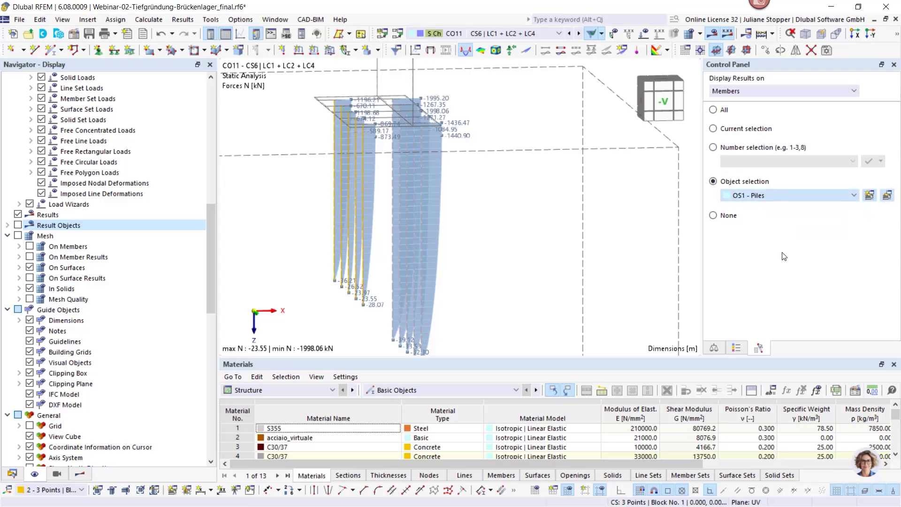
ctrl+middle_drag(421, 275, 440, 293)
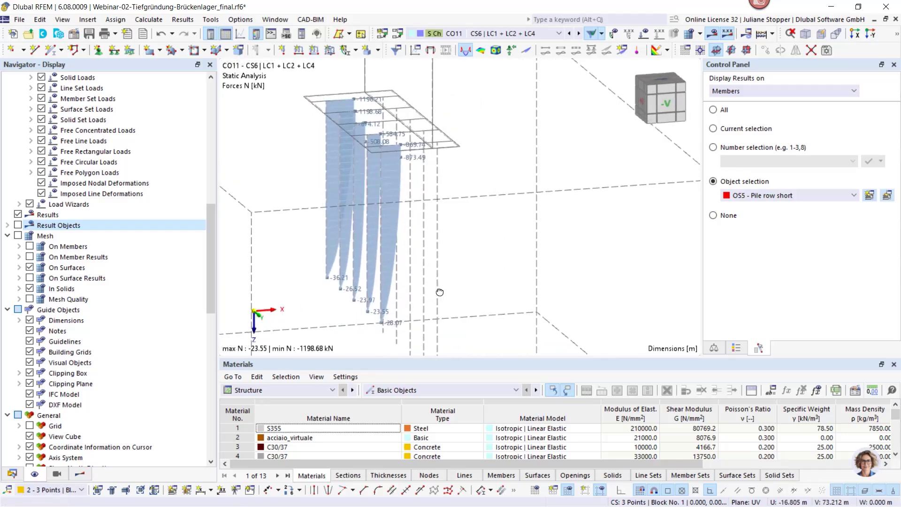
Step: Change the member result display of the short pile row to With Diagram and show the colour scale for N
click(80, 474)
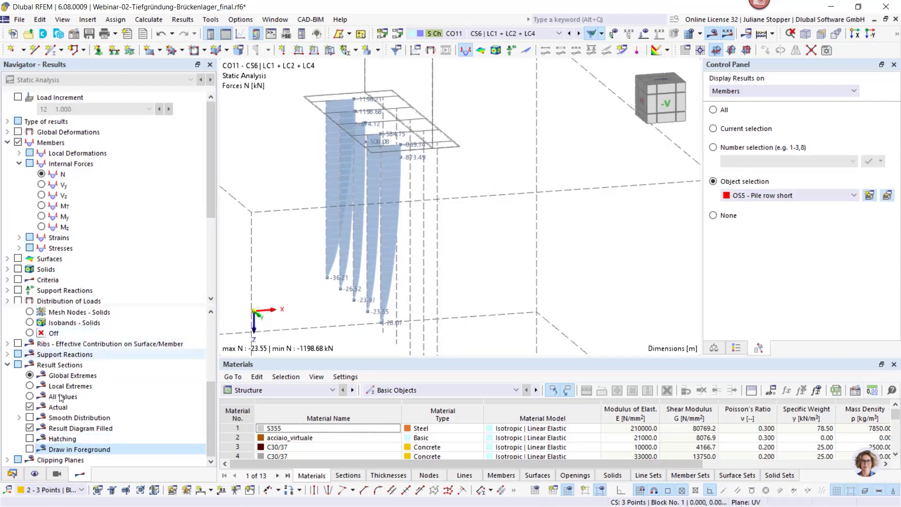
click(7, 365)
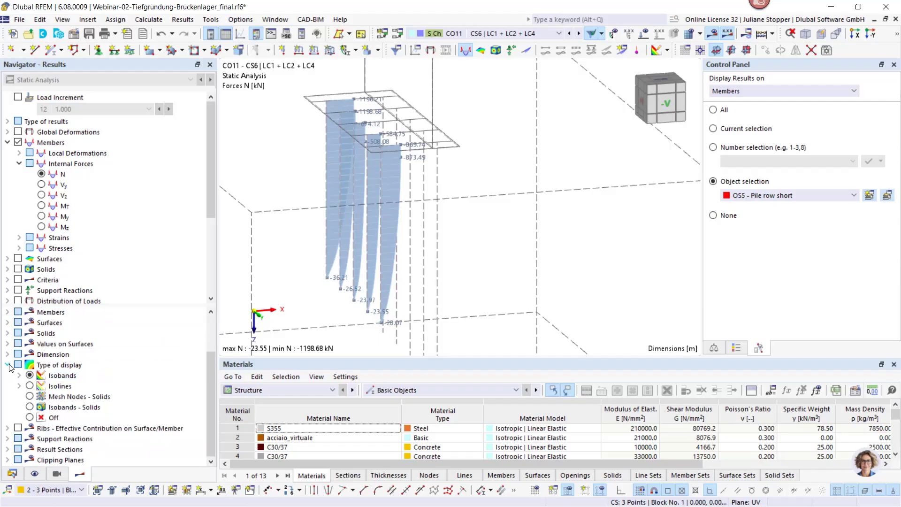
scroll(89, 385, up, 2)
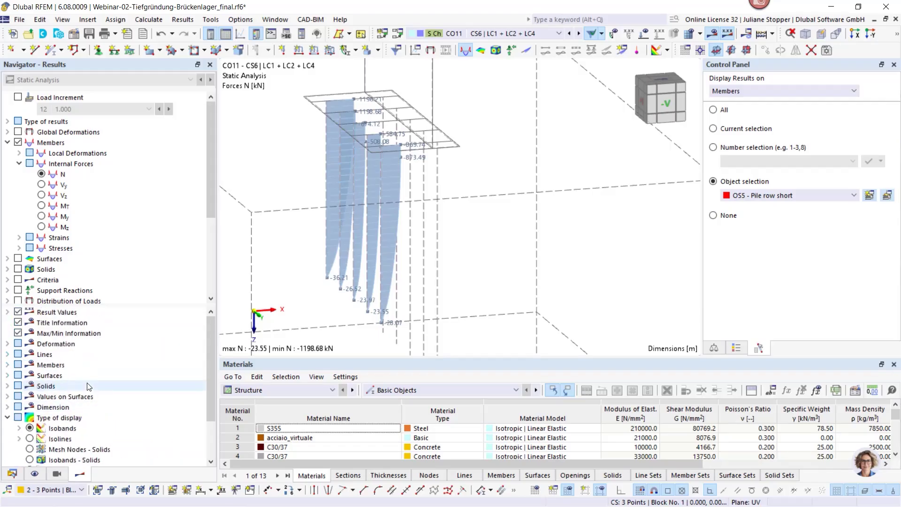
click(7, 364)
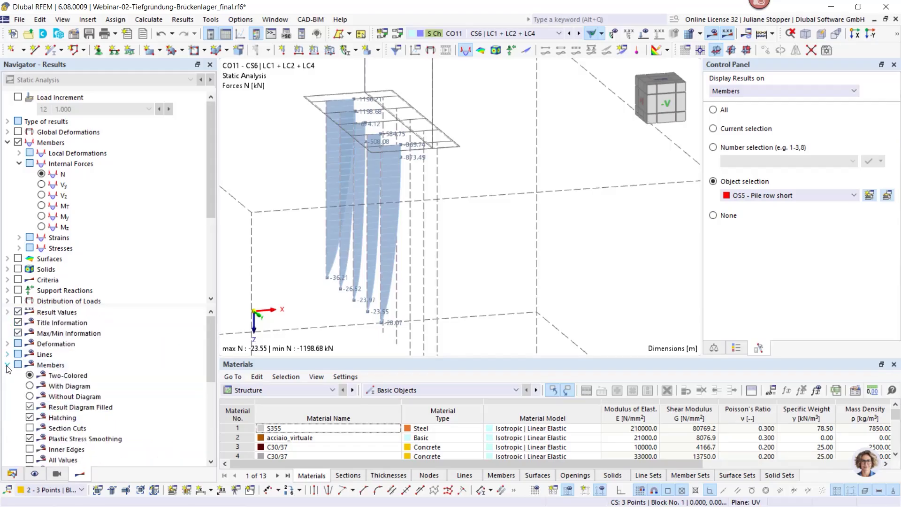
scroll(58, 390, down, 1)
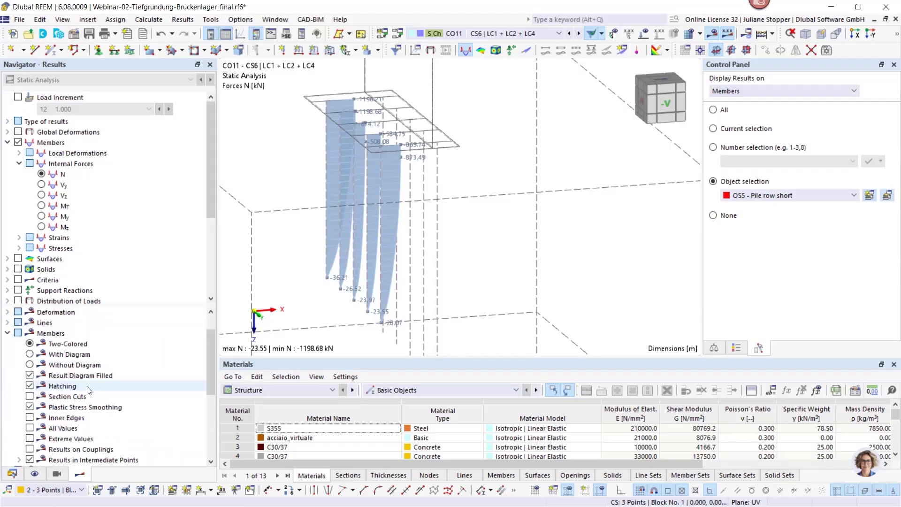
click(30, 354)
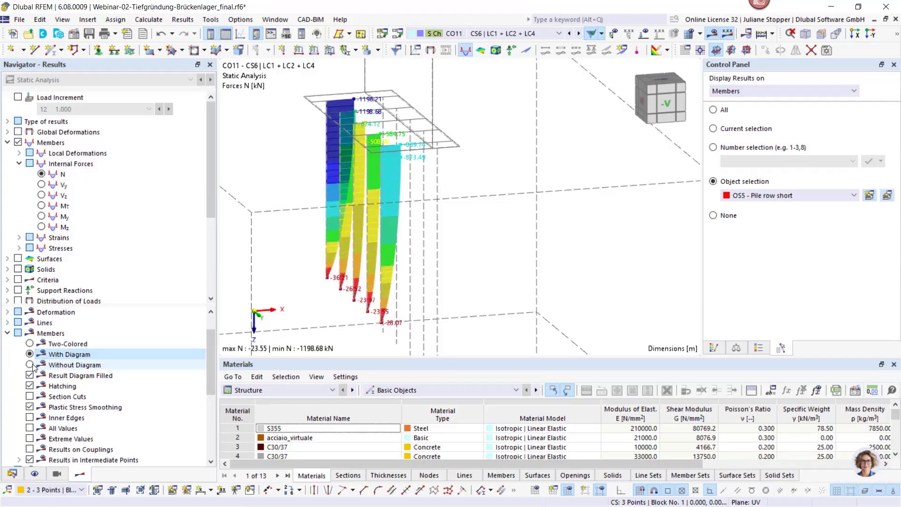
ctrl+middle_drag(296, 271, 314, 279)
scroll(327, 275, down, 1)
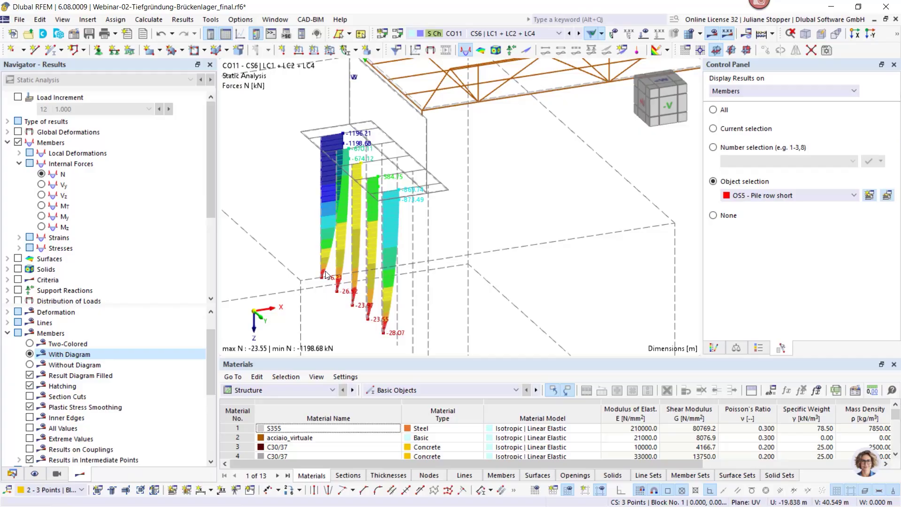
click(757, 348)
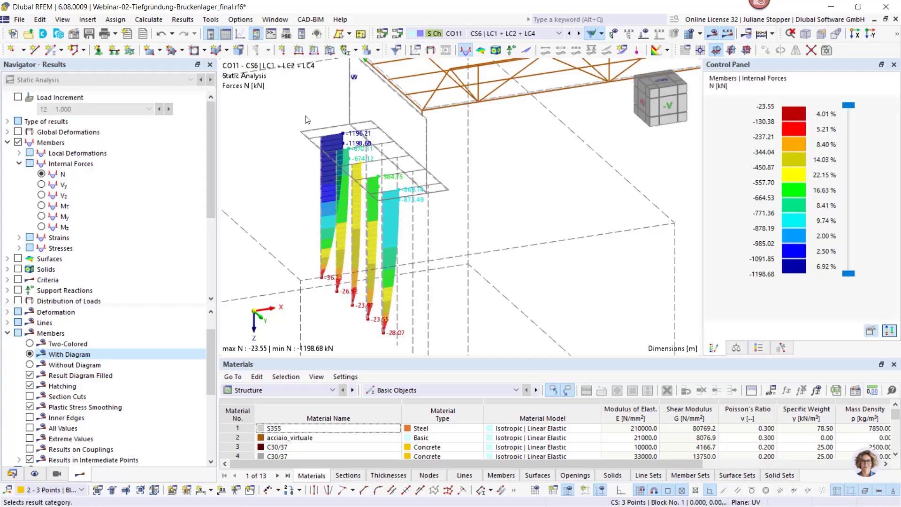
ctrl+middle_drag(307, 120, 442, 197)
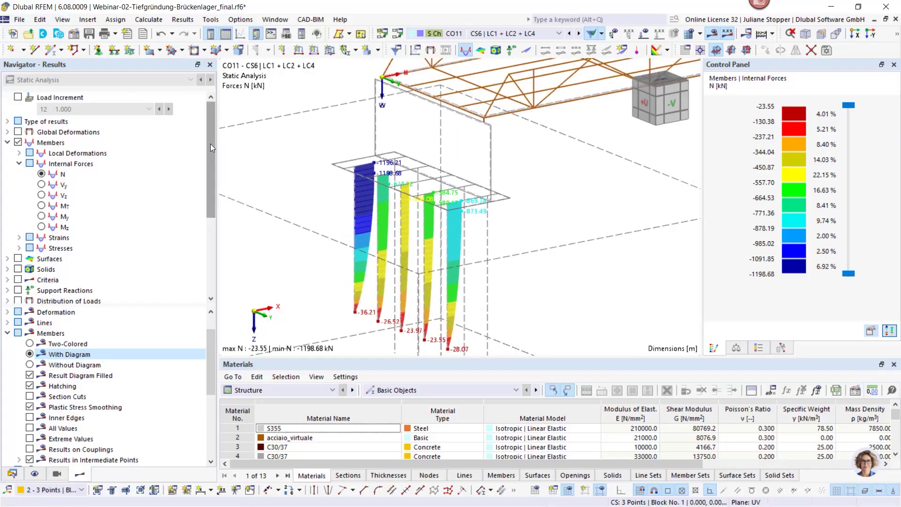
Step: Set up a multi-print graphic for the report 1 - Pile foundation, excluding the model views and the load case pictures
key(ctrl+p)
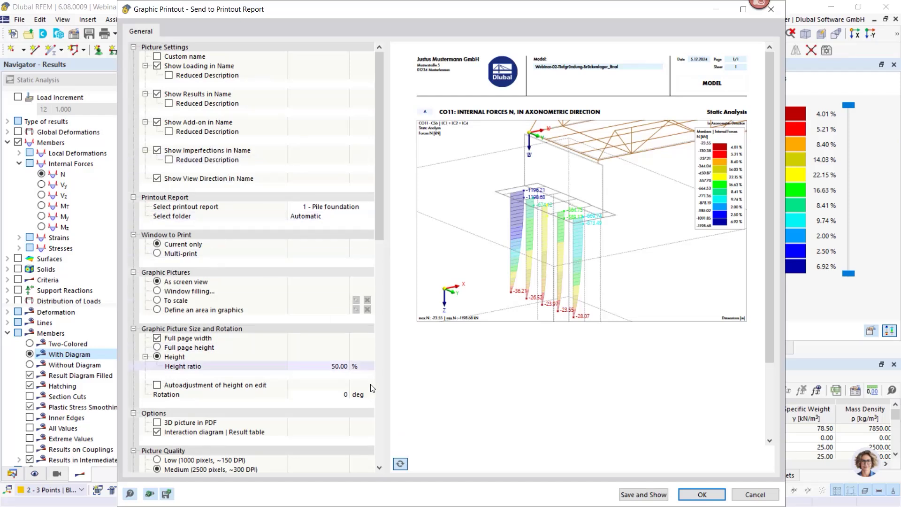
click(400, 463)
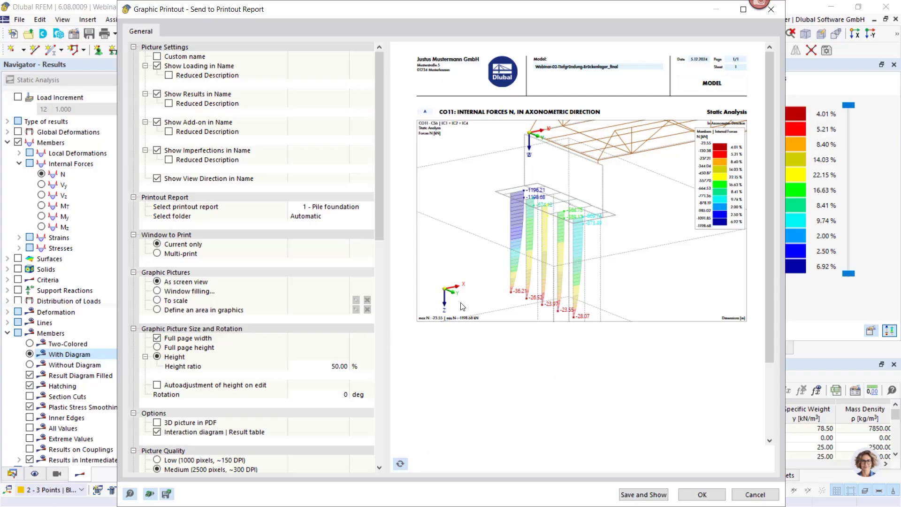
click(157, 254)
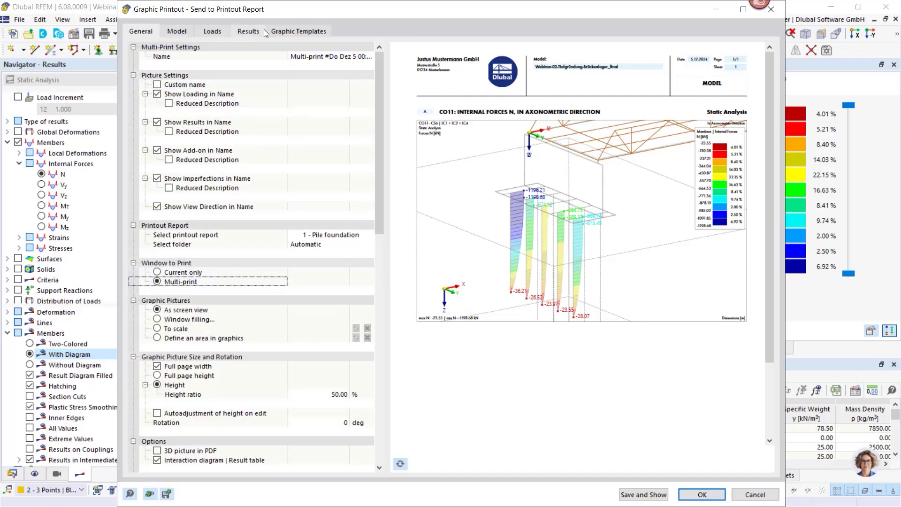
click(176, 32)
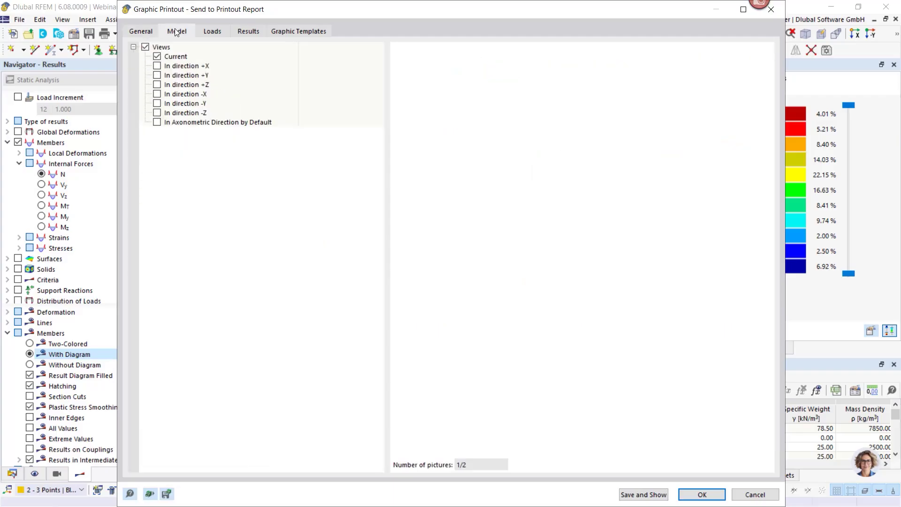
click(145, 47)
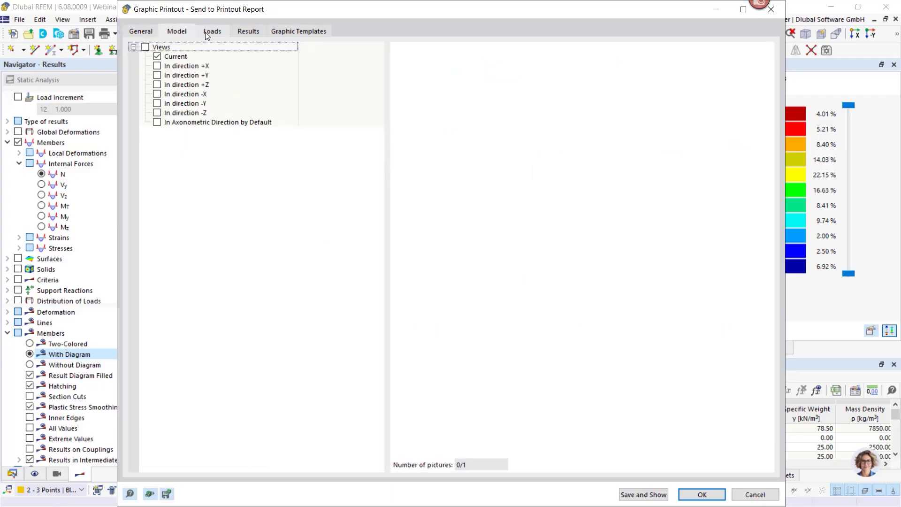
click(205, 32)
click(145, 47)
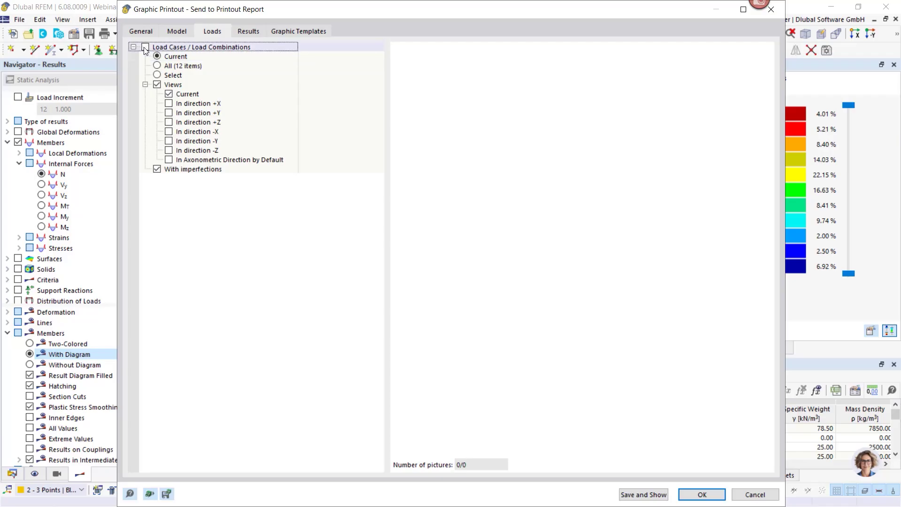
Step: Include the current load combination's member internal forces N, Vy, Vz, My and Mz in the multi-print and send the pictures to the report
click(249, 32)
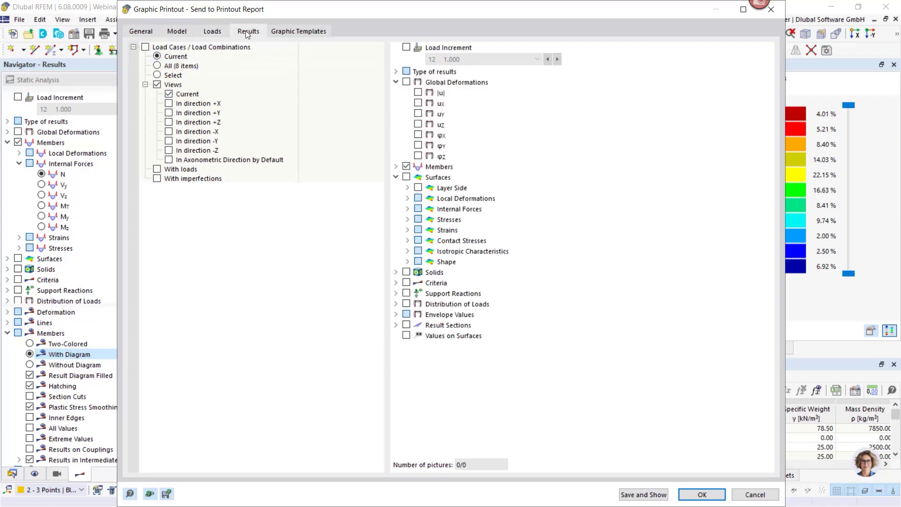
click(145, 47)
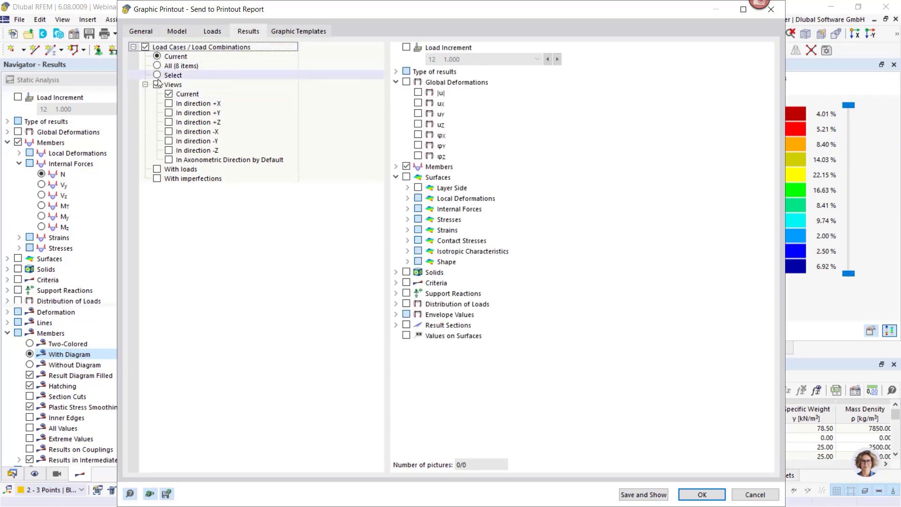
click(394, 167)
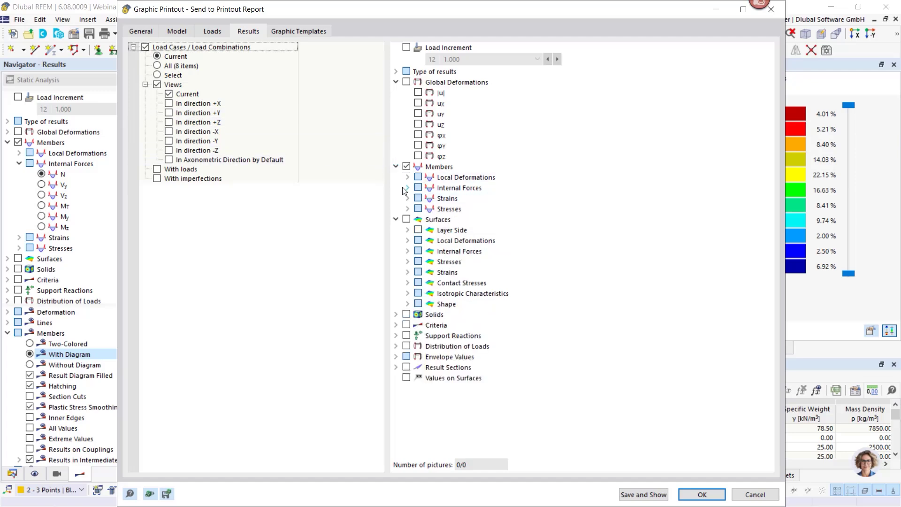
click(406, 188)
click(429, 198)
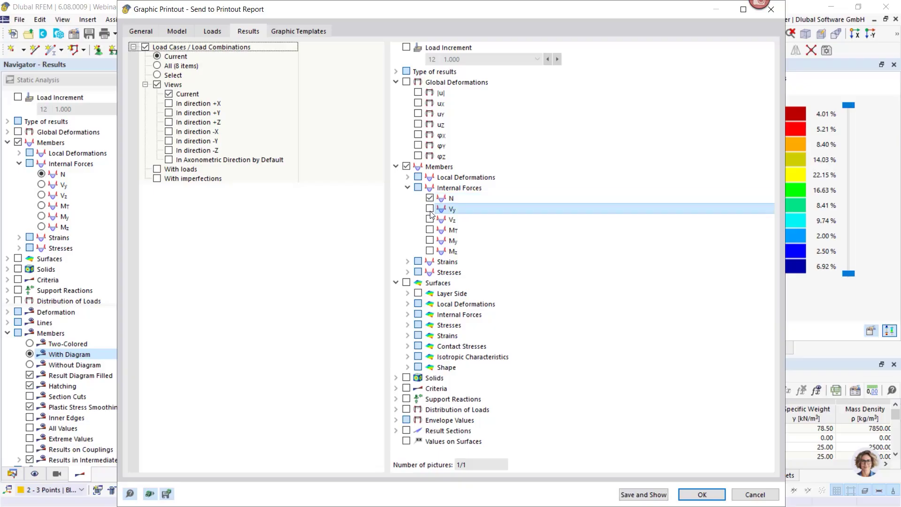
click(429, 208)
click(429, 219)
click(430, 240)
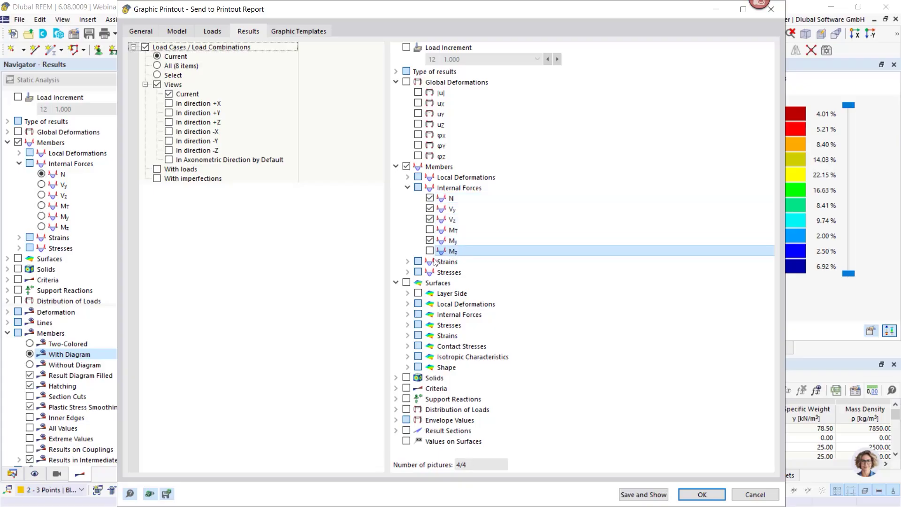
click(429, 251)
click(700, 495)
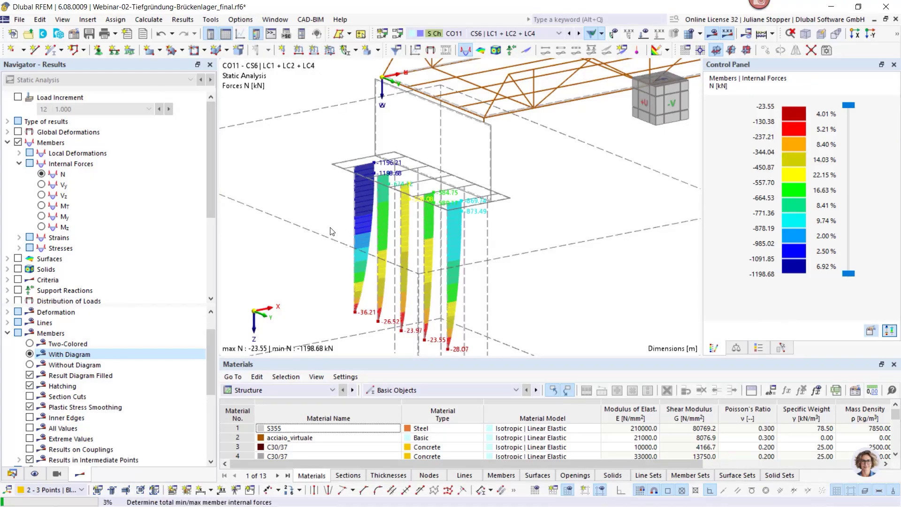
Step: Restrict the member results to the object selection OS4 - Pfähle x=0,74 and frame this pile row for printing
click(780, 347)
click(798, 199)
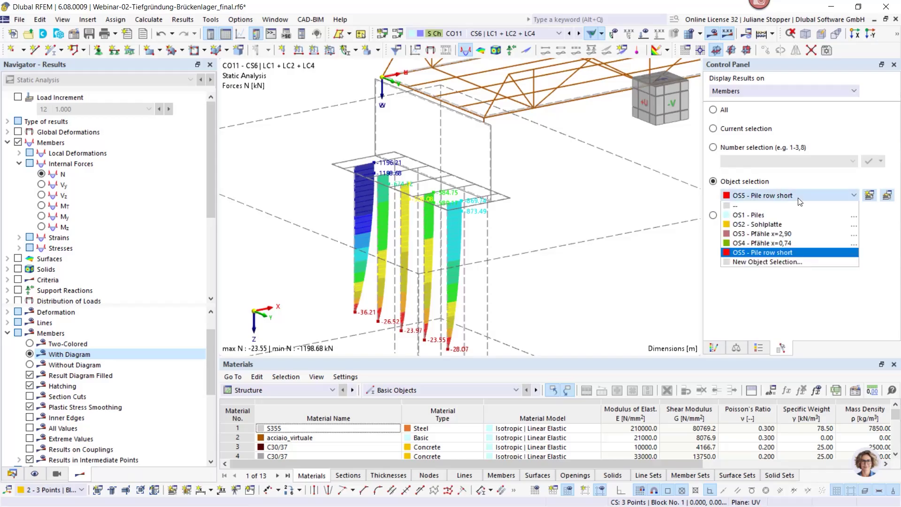
click(788, 234)
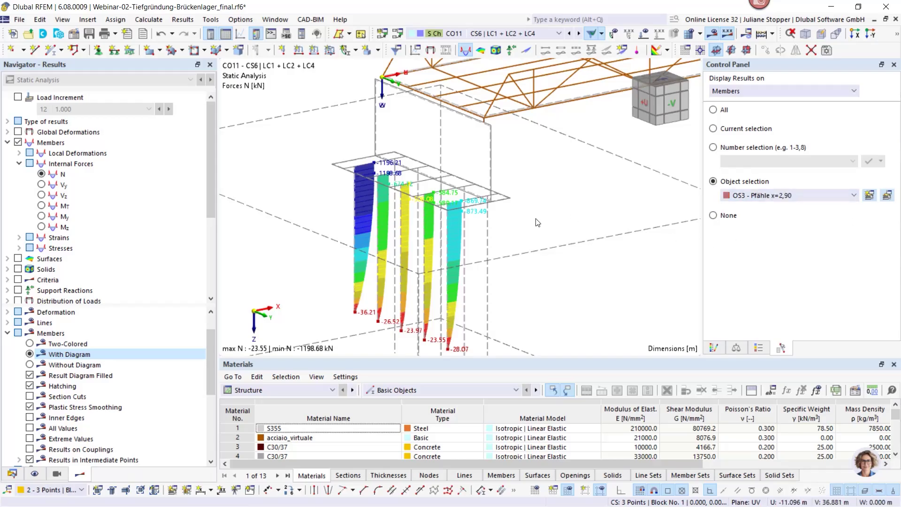
click(811, 199)
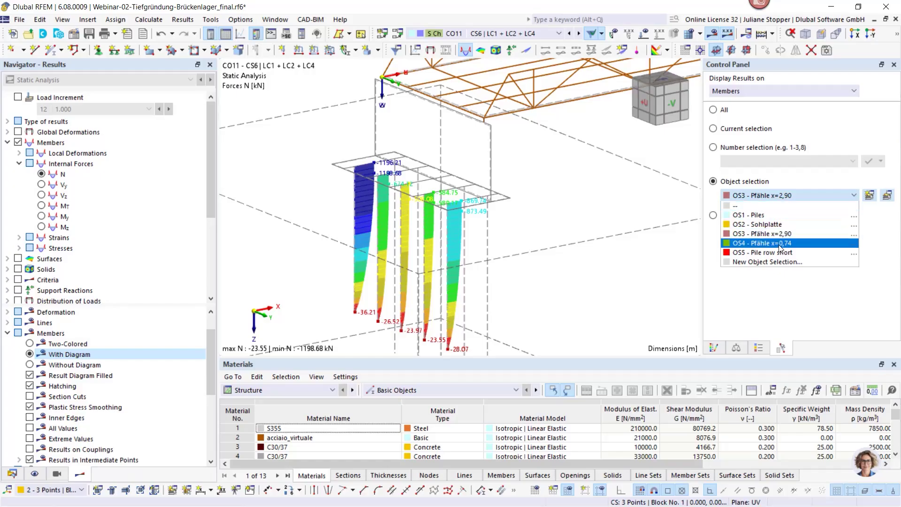
click(788, 233)
middle_drag(553, 224, 550, 195)
scroll(551, 199, down, 2)
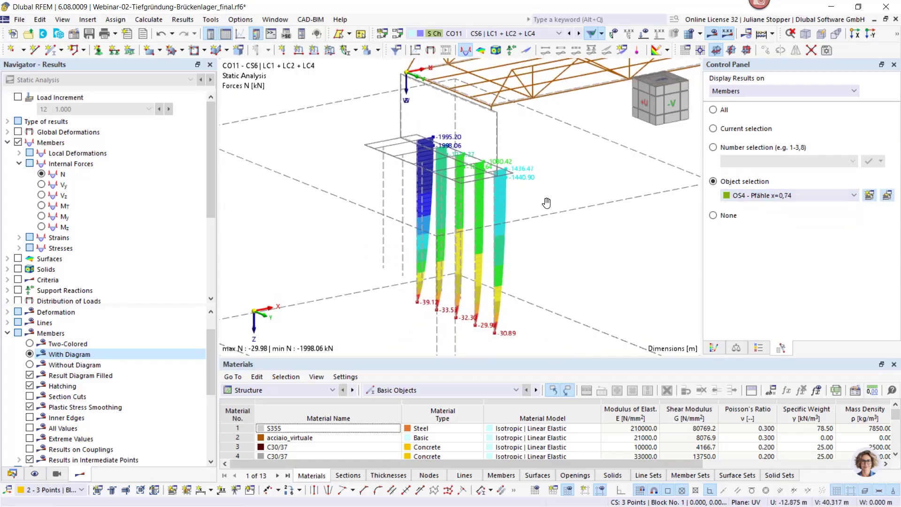
scroll(424, 198, up, 1)
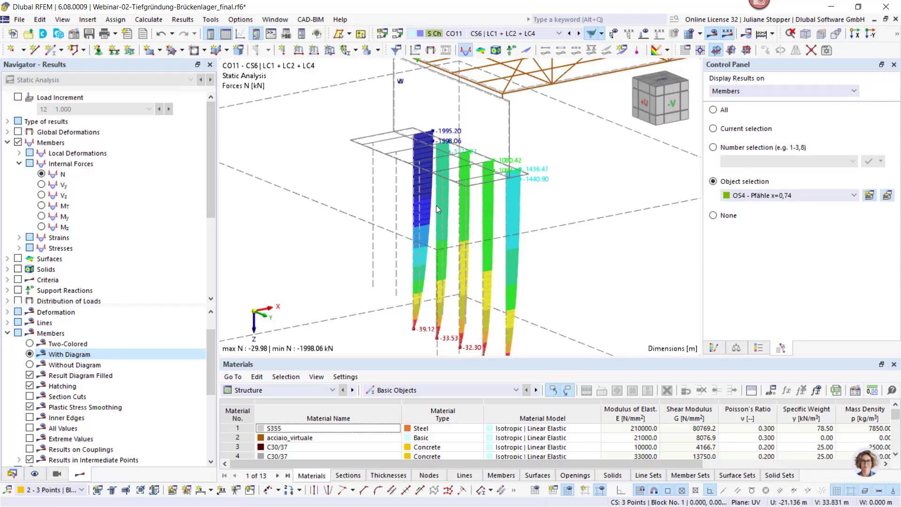
middle_drag(435, 204, 424, 181)
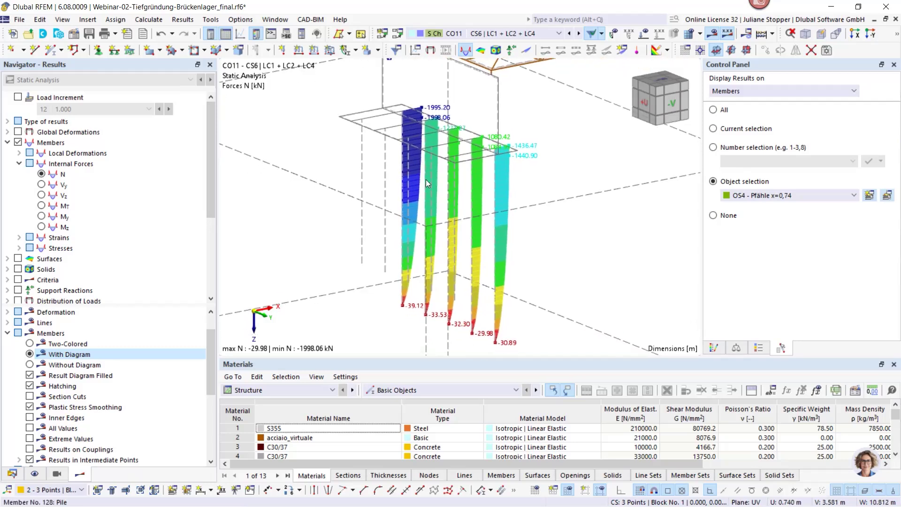
Step: Start another multi-print graphic for the pile row at x=0,74, leaving out the model views and load pictures
click(20, 19)
click(83, 173)
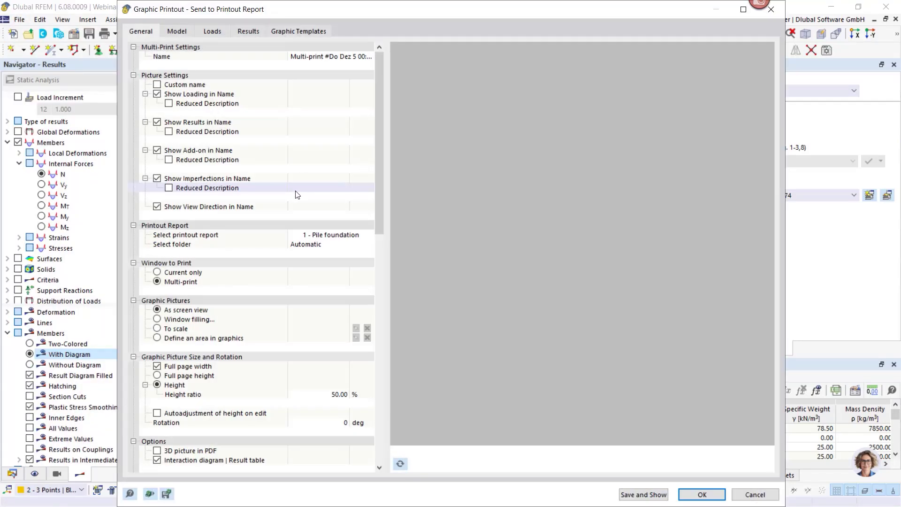
click(182, 29)
click(212, 31)
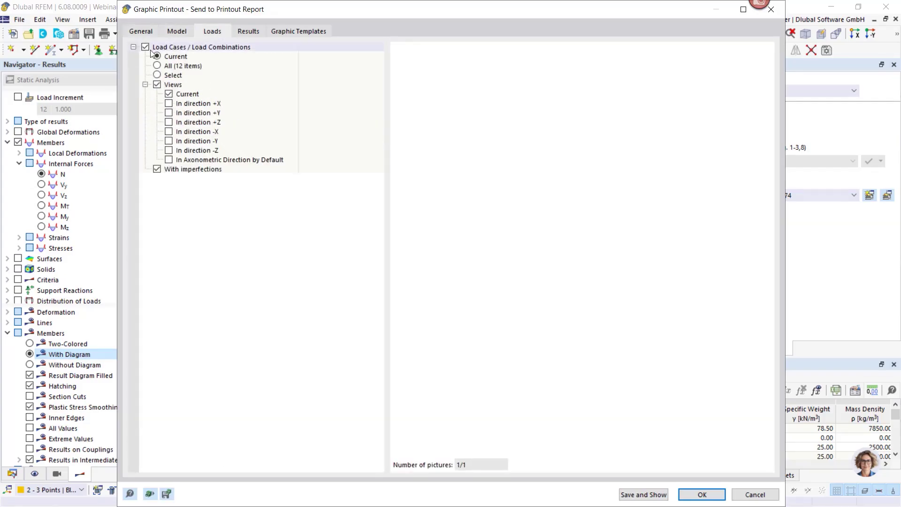
Step: Add the current combination's member results N, Vy, Vz, My and Mz for this row and send the pictures to the report
click(249, 31)
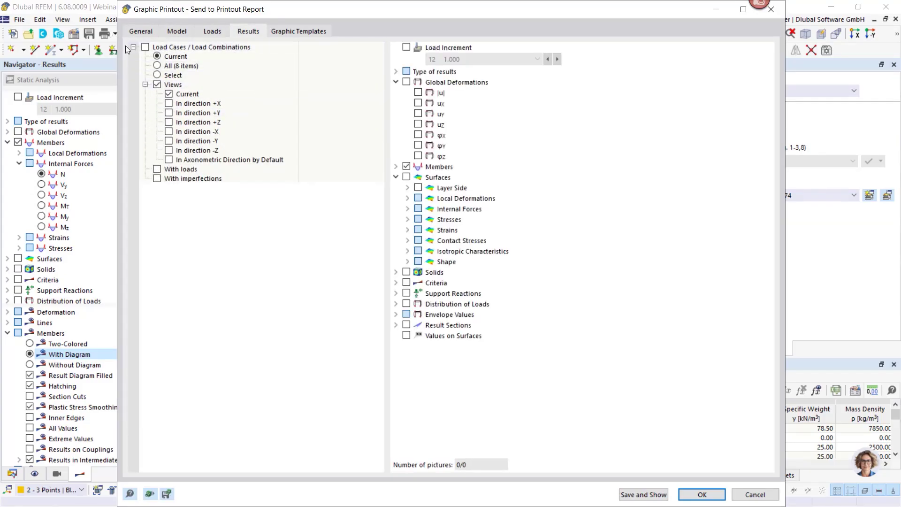
click(146, 47)
click(395, 166)
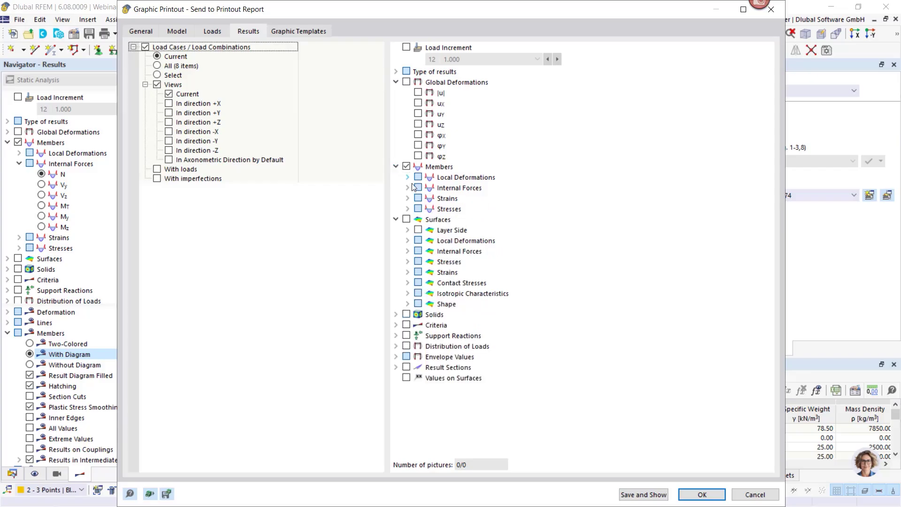
click(407, 188)
click(429, 198)
click(429, 209)
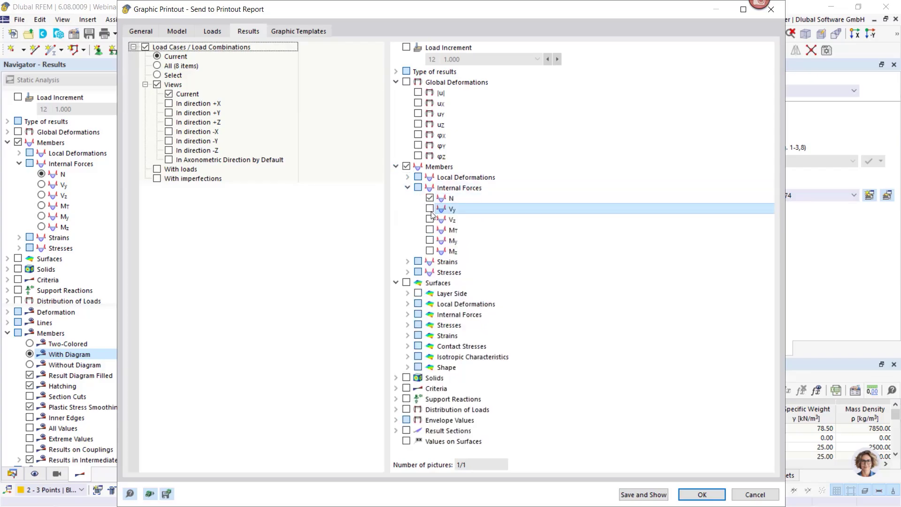
click(429, 219)
click(429, 240)
click(429, 251)
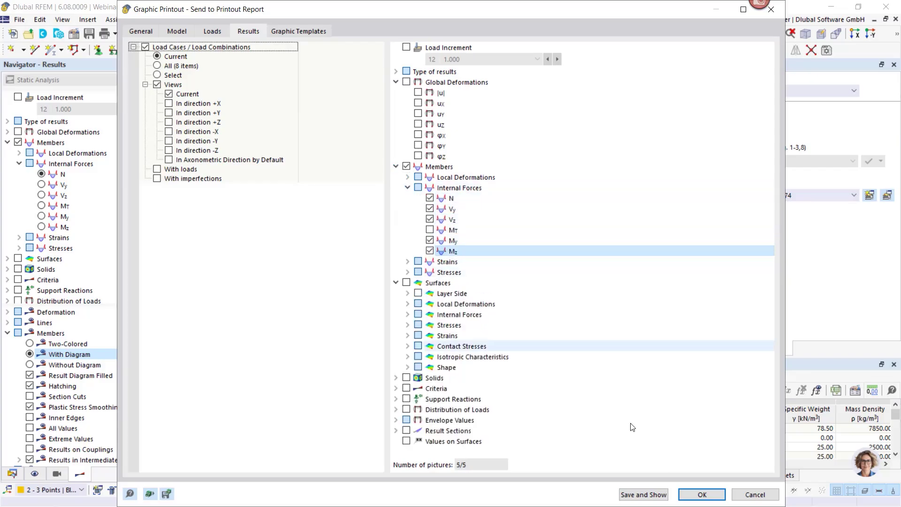
click(704, 499)
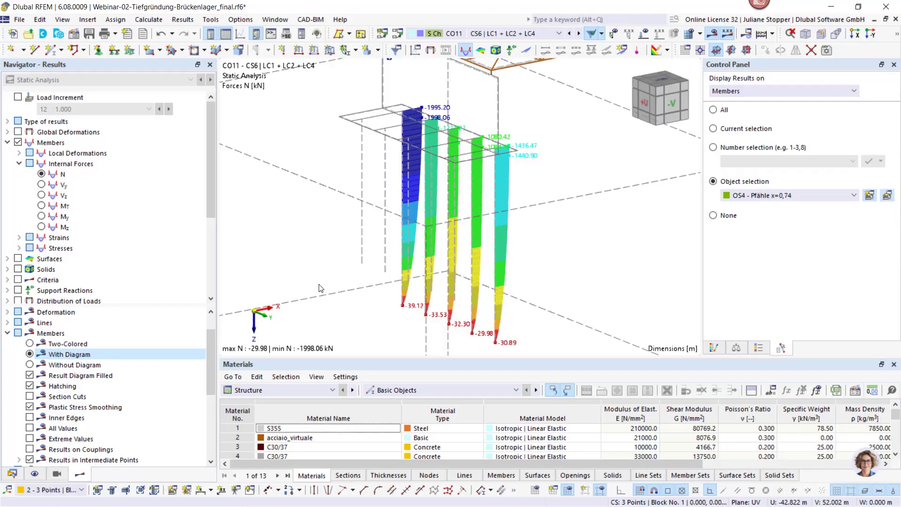
scroll(331, 297, down, 1)
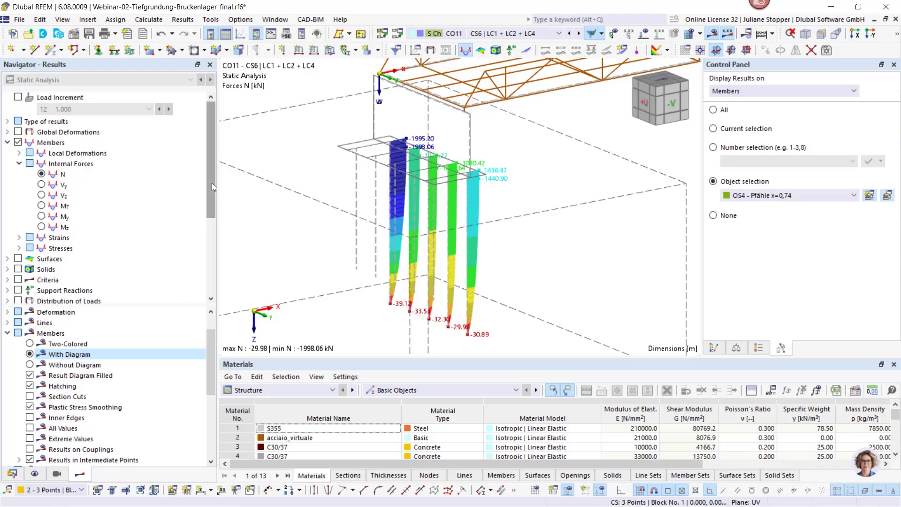
Step: Open the result diagrams for the outermost, most heavily loaded pile (member 121) of the row at x=0,74
click(7, 143)
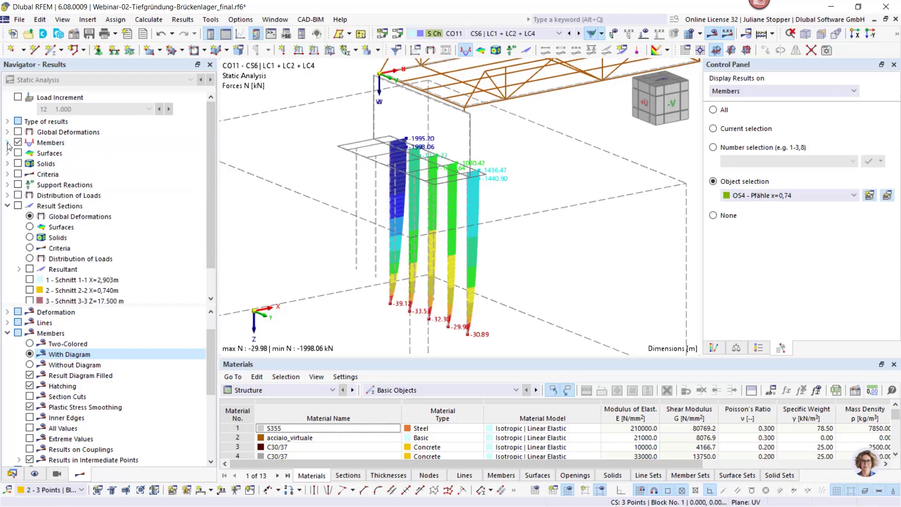
scroll(391, 197, up, 2)
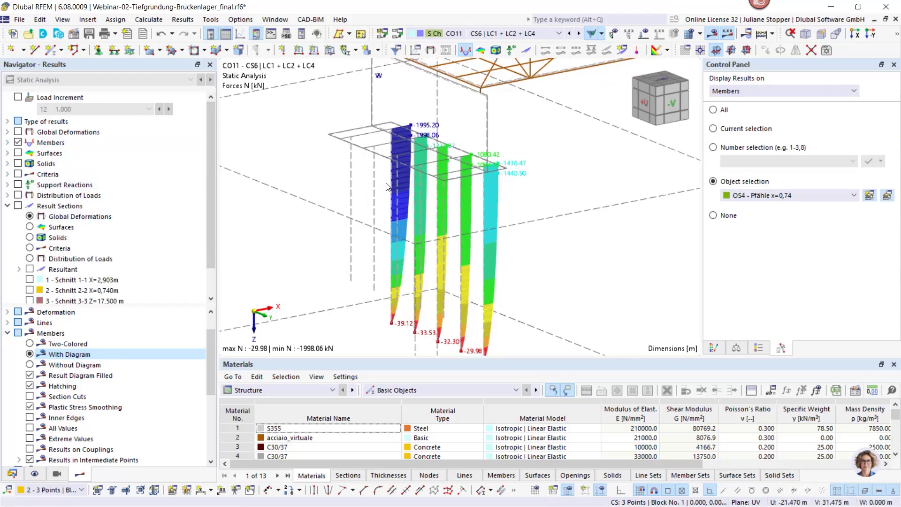
scroll(393, 198, up, 1)
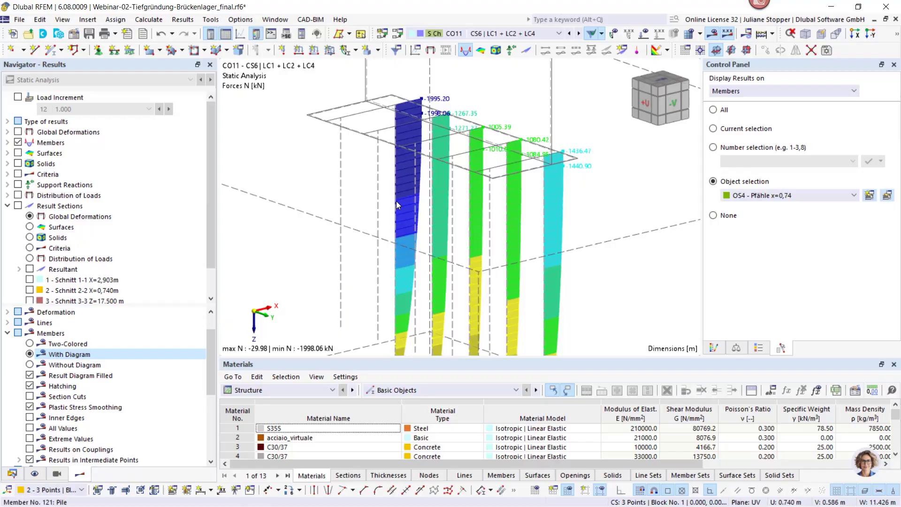
right_click(396, 200)
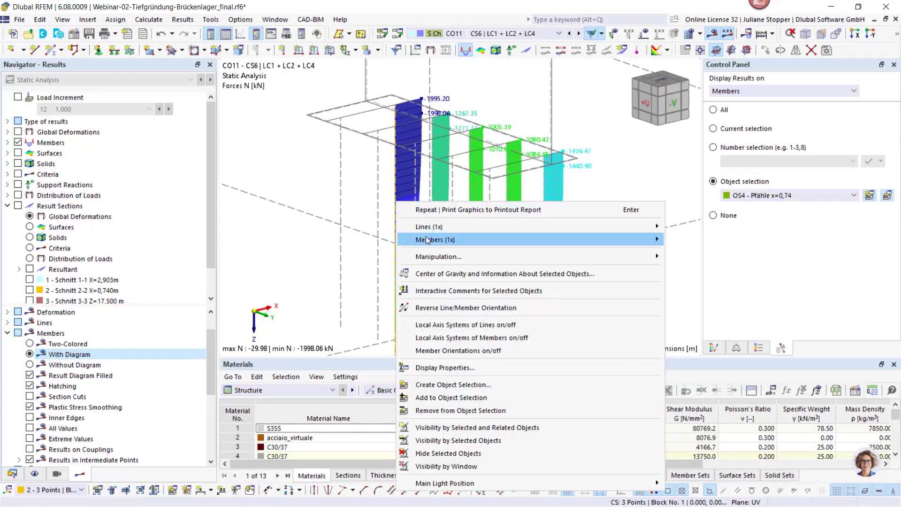
mouse_move(426, 240)
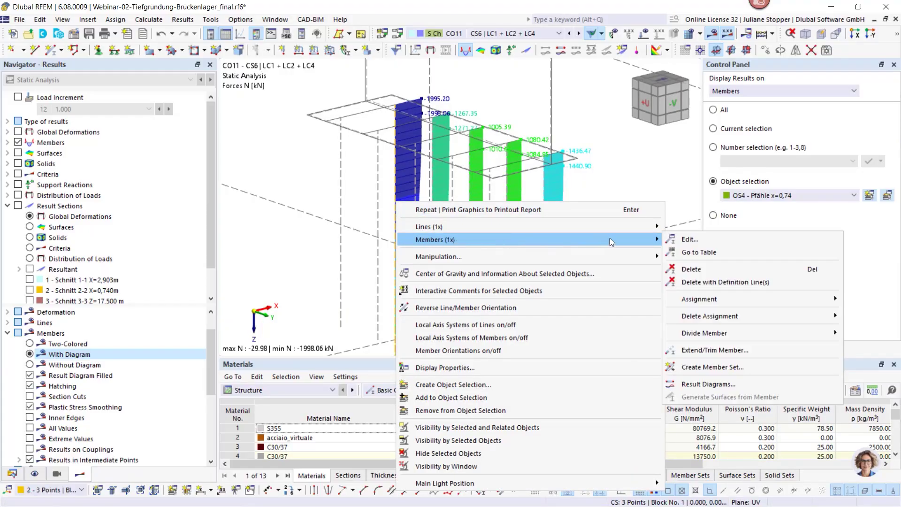
click(710, 385)
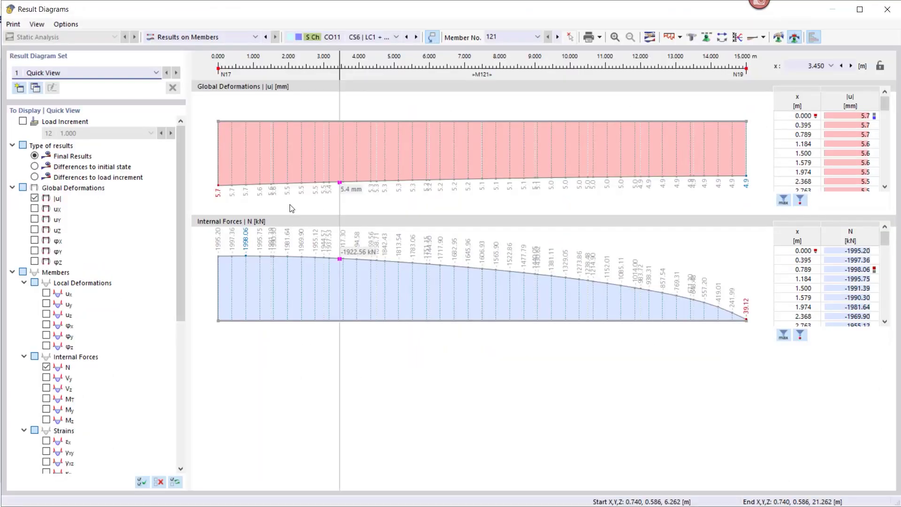
Step: Remove the global deformation |u| from the pile's result diagrams and add the internal forces Vy, Vz, My and Mz alongside N
click(34, 197)
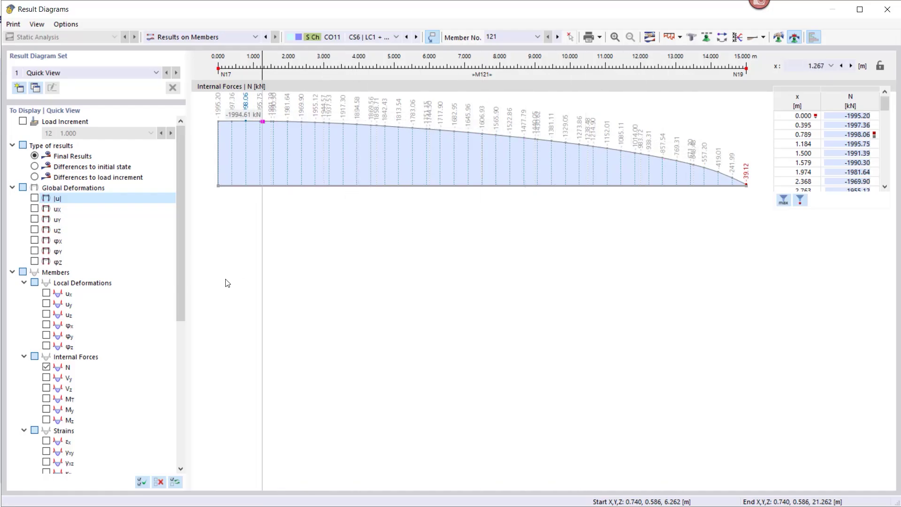
click(46, 377)
click(46, 388)
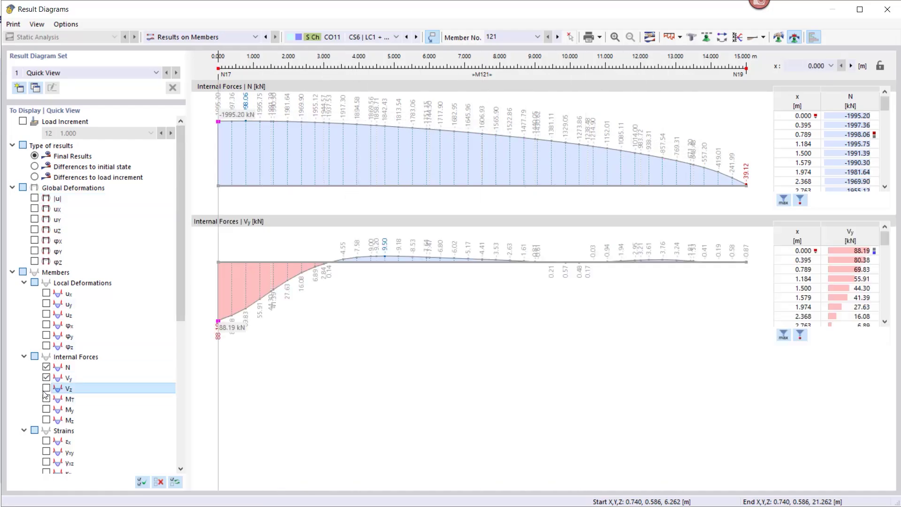
click(46, 409)
click(46, 419)
scroll(365, 303, down, 6)
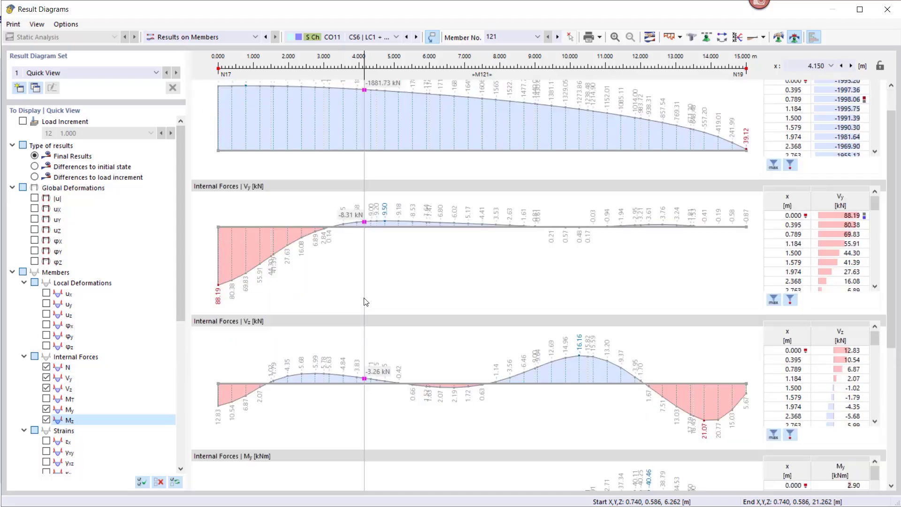
scroll(369, 307, up, 4)
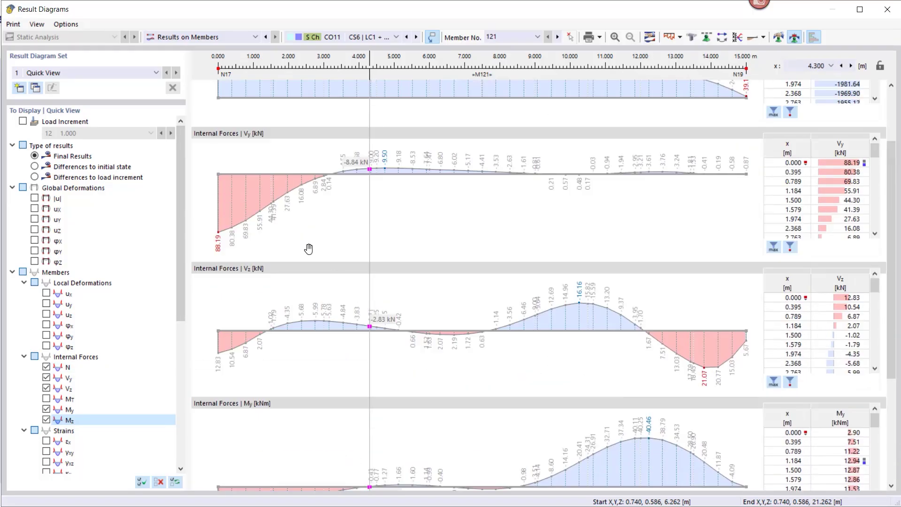
Step: Send the pile's current result diagrams to the printout report 1 - Pile foundation and close the result diagrams
click(13, 24)
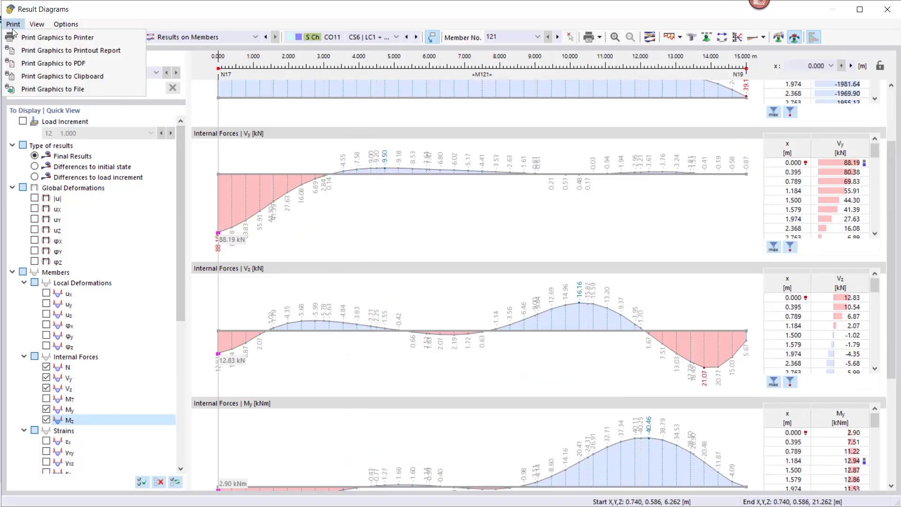
click(39, 50)
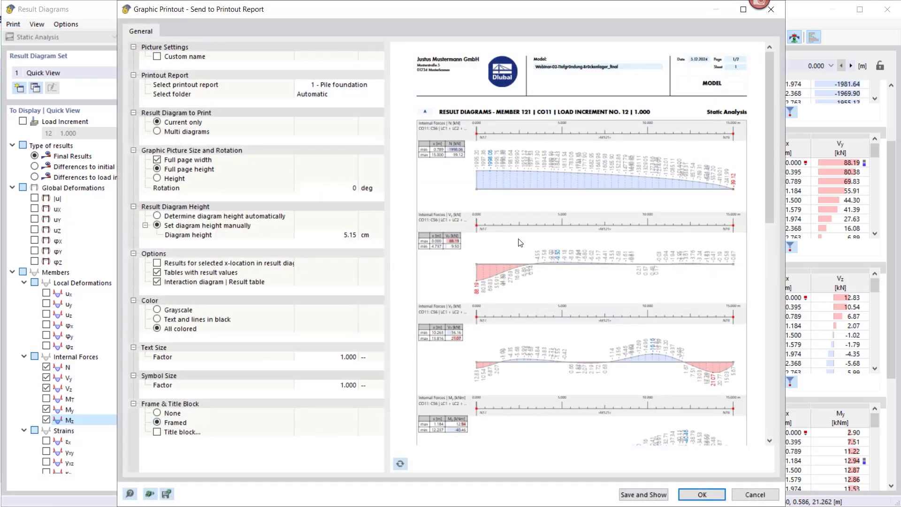
scroll(520, 242, down, 3)
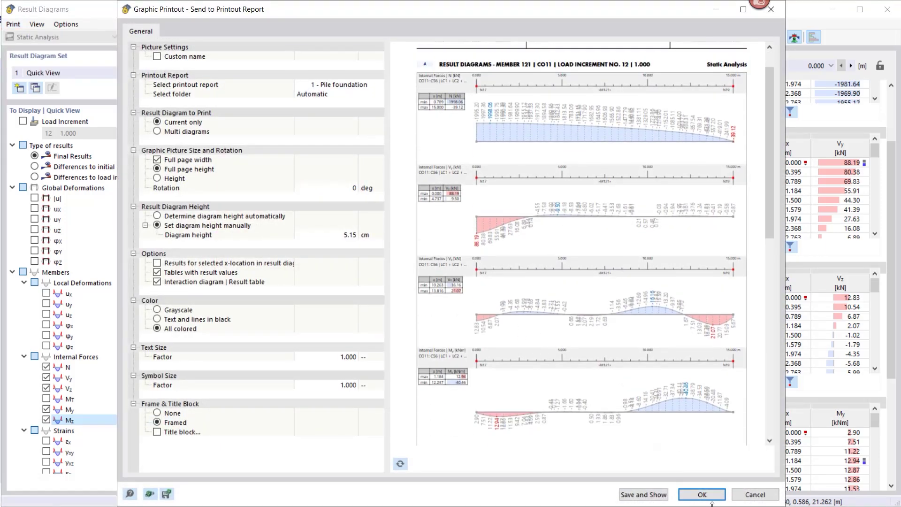
click(708, 495)
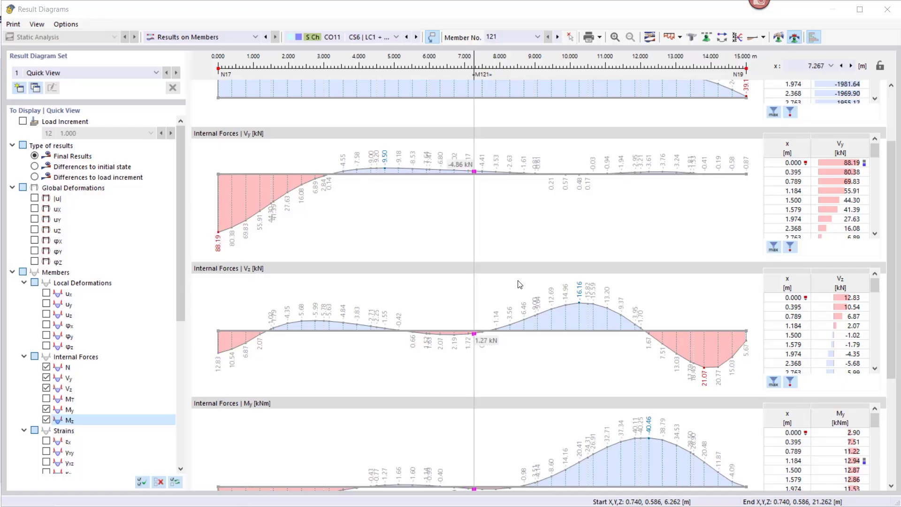
click(886, 13)
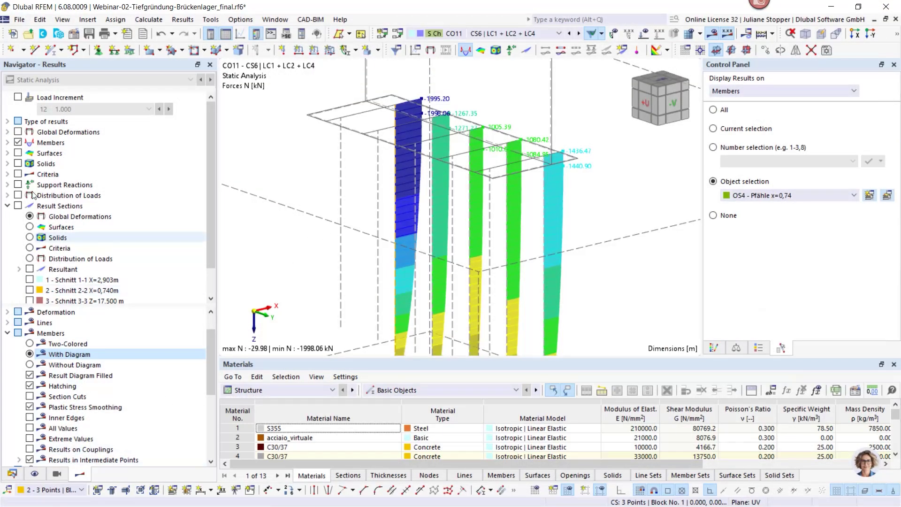
Step: Replace the member results with the principal stress σ3 on solids, and set the result display to all solids
click(17, 142)
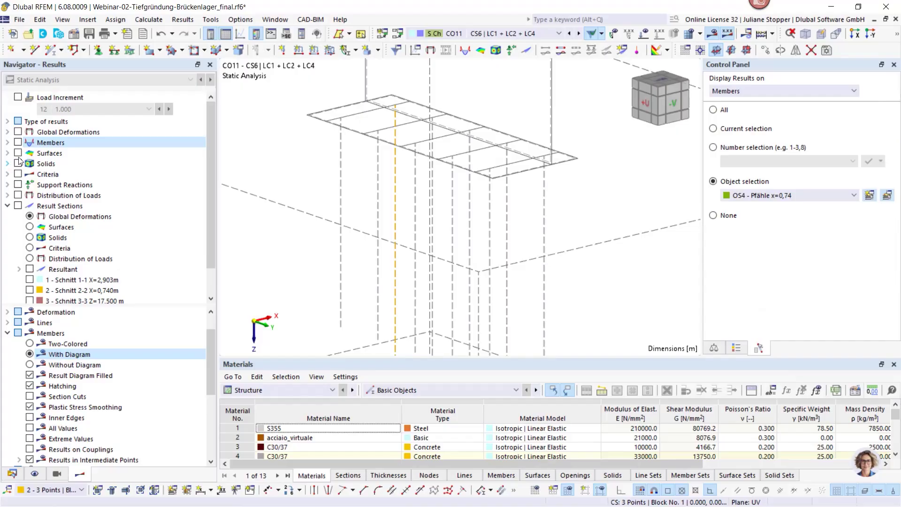
click(7, 163)
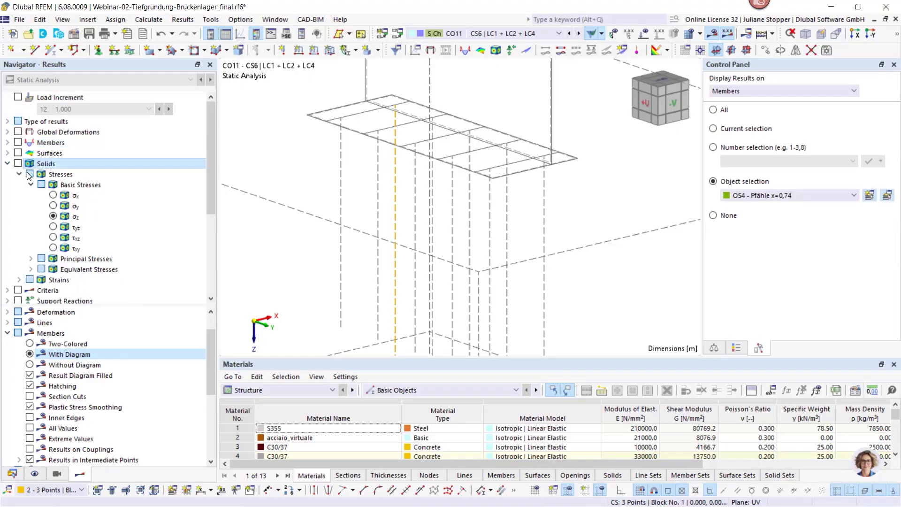
click(29, 174)
click(31, 258)
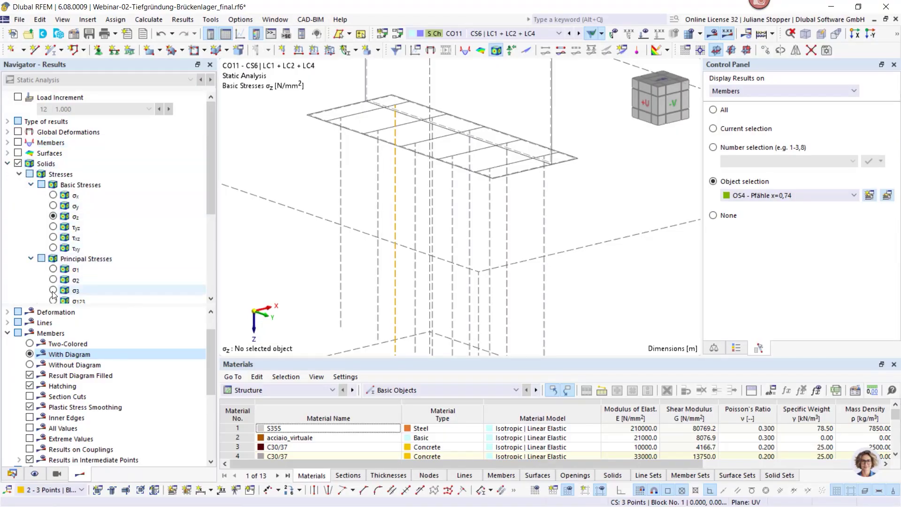
click(53, 290)
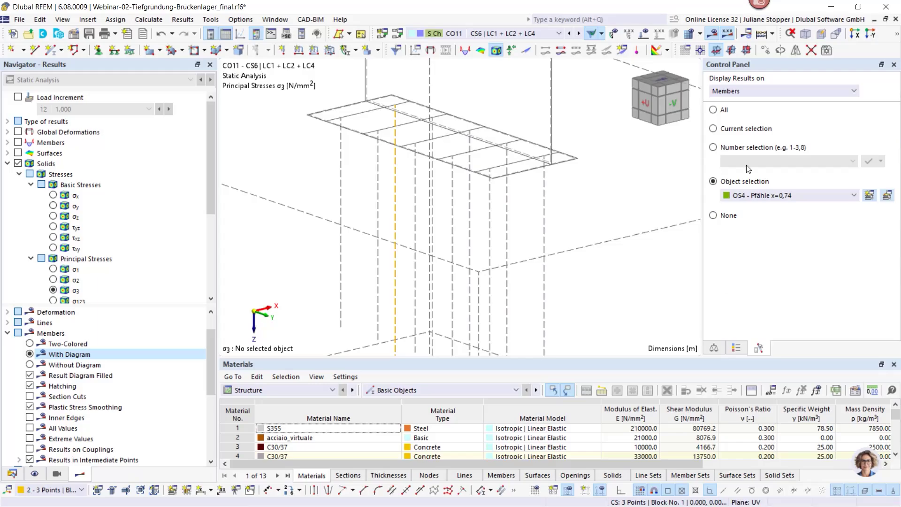
click(765, 92)
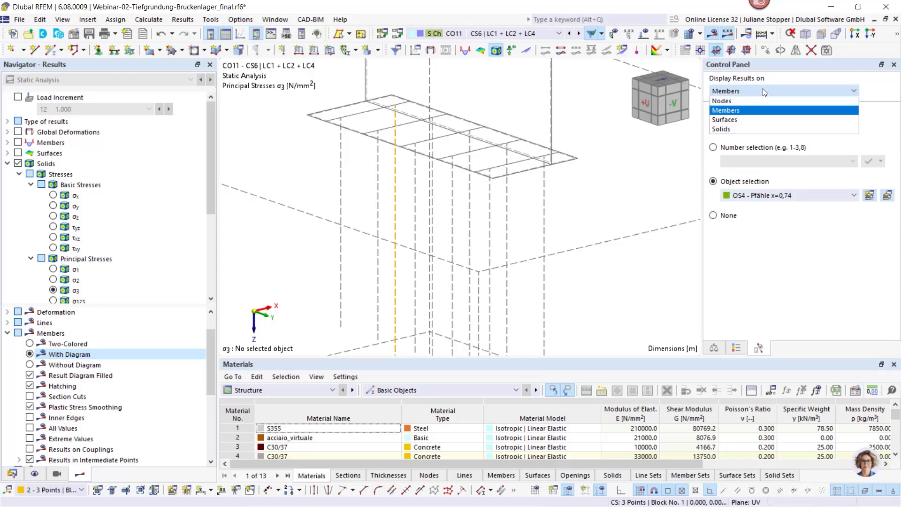
click(738, 128)
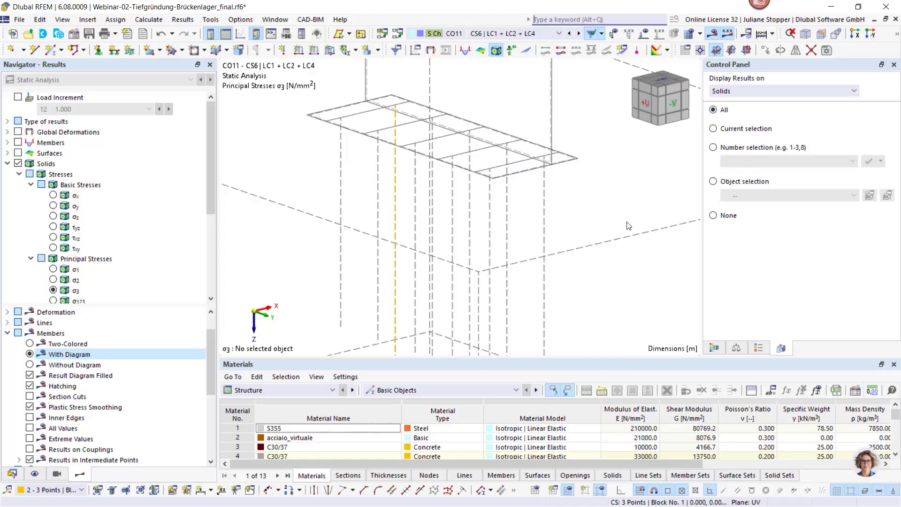
Step: Display the soil stresses as Isobands - Solids and show them as differences to the initial state
scroll(624, 222, down, 5)
scroll(536, 180, down, 4)
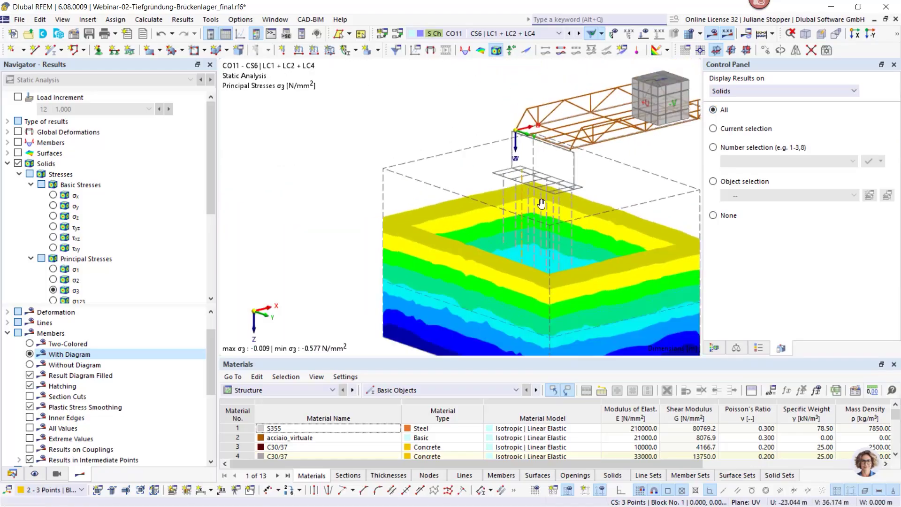
click(7, 333)
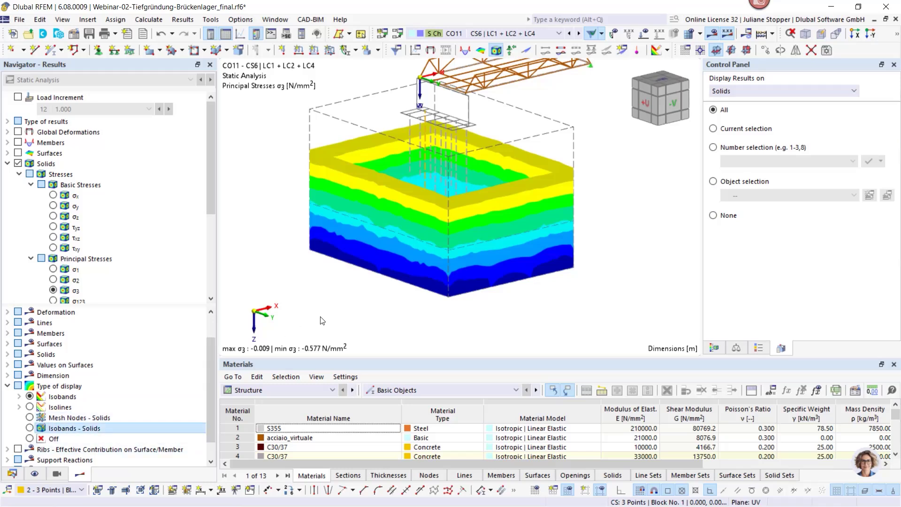
click(75, 428)
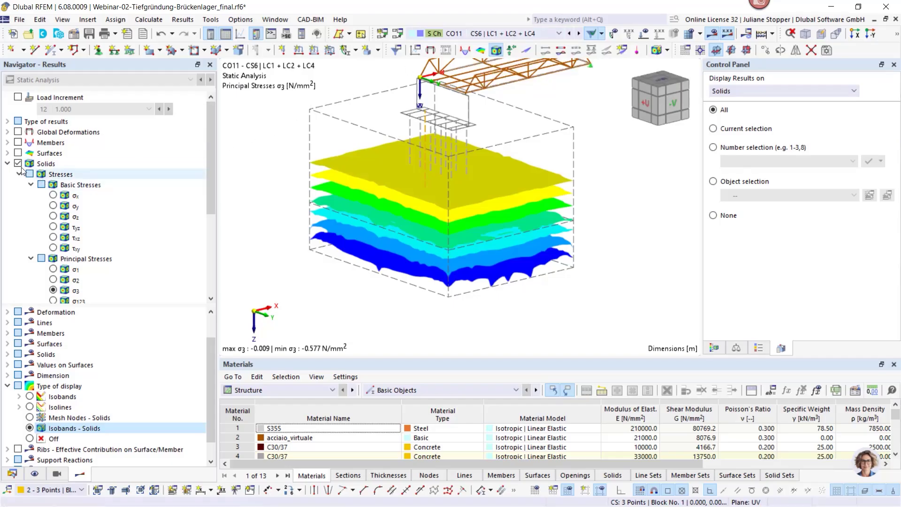
click(8, 121)
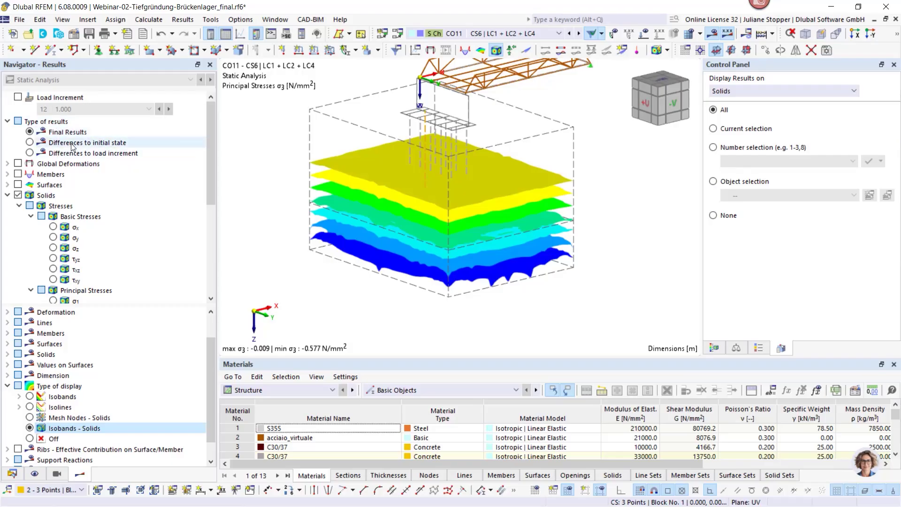
click(31, 143)
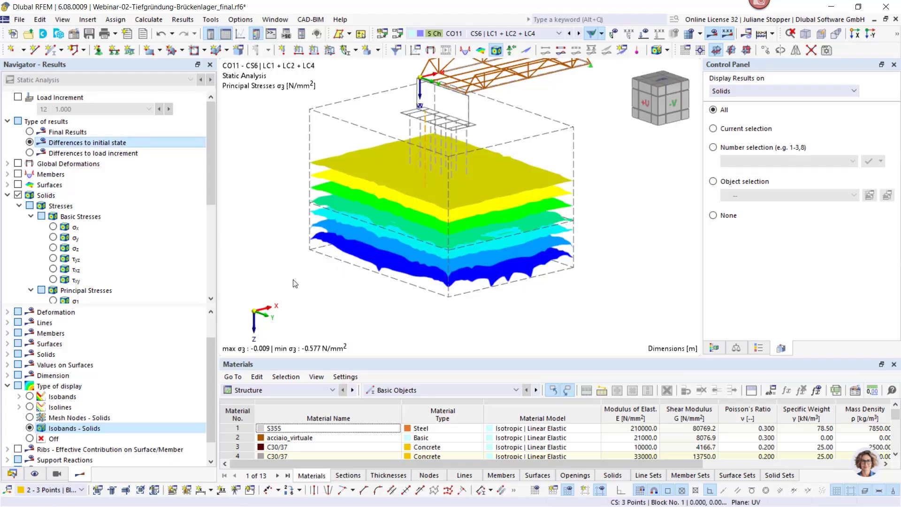
Step: Limit the σ3 colour scale to start at -0.006 N/mm² and examine the stress zone around the piles from several sides
click(714, 348)
drag(846, 150, 840, 107)
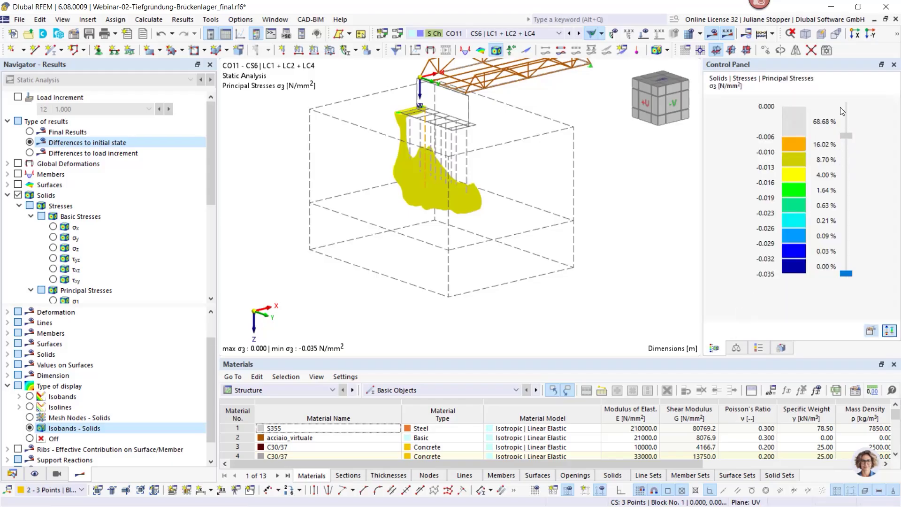
ctrl+middle_drag(664, 263, 555, 225)
drag(840, 106, 843, 118)
ctrl+middle_drag(527, 211, 470, 175)
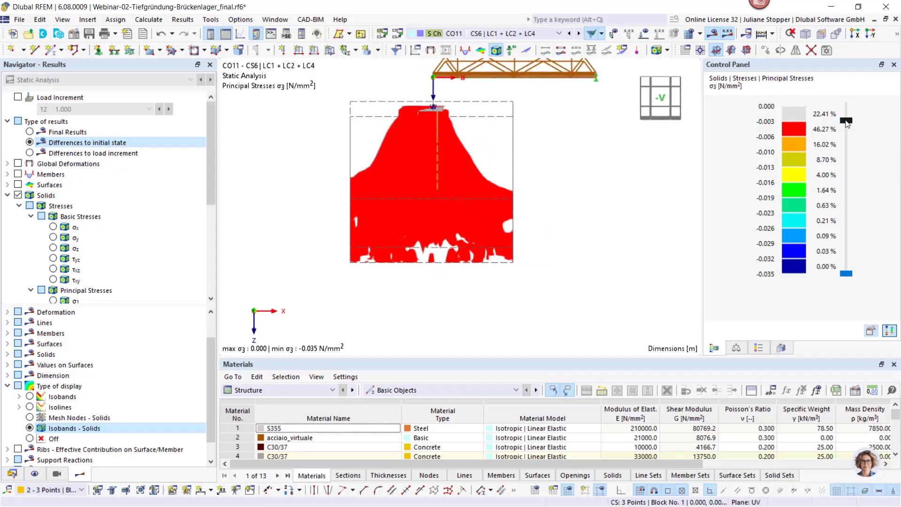
click(847, 136)
ctrl+middle_drag(427, 205, 304, 244)
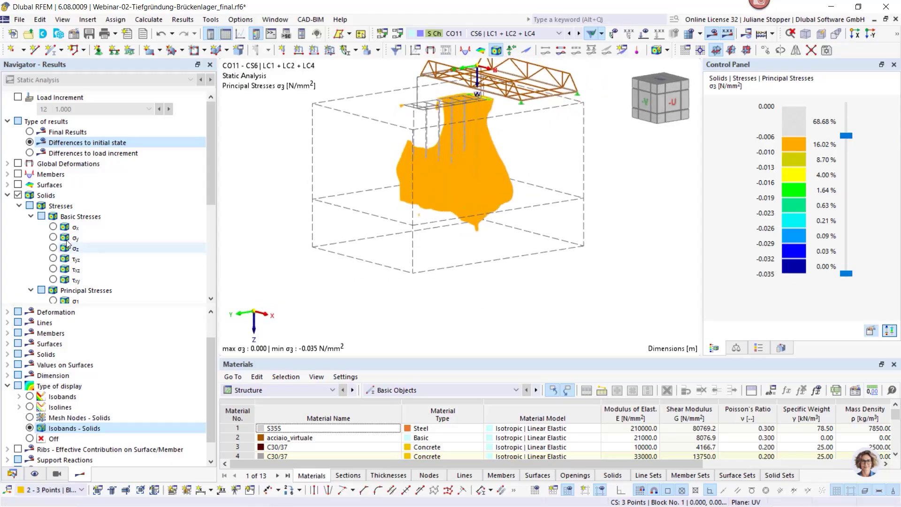
Step: Switch on clipping plane 7 among the guide objects to cut through the soil solids
click(13, 476)
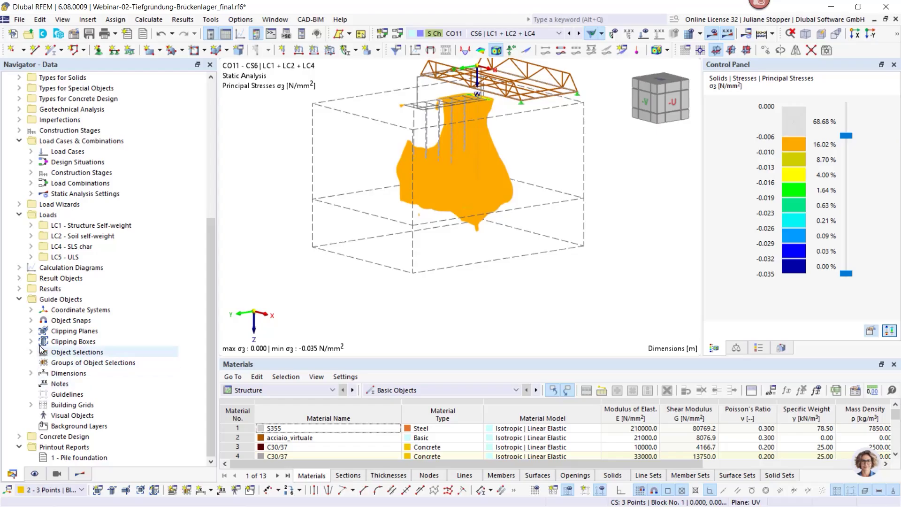
click(31, 330)
right_click(78, 405)
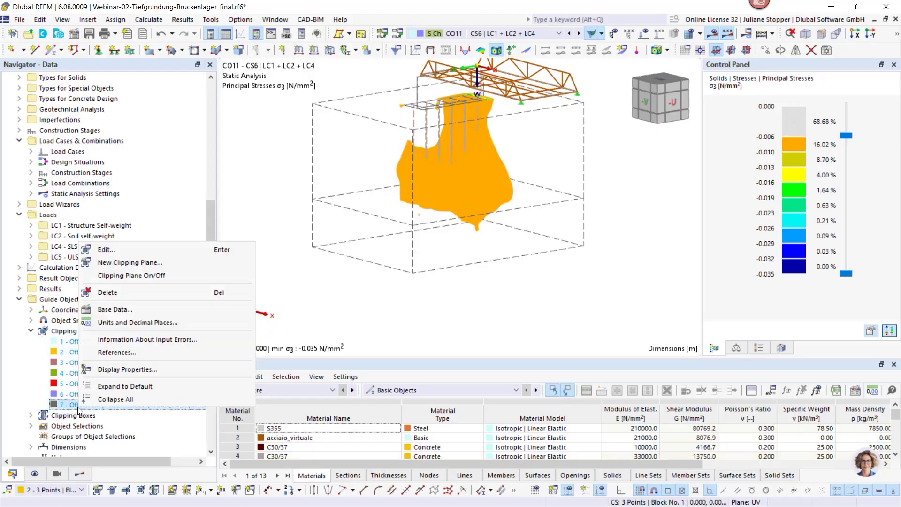
click(136, 275)
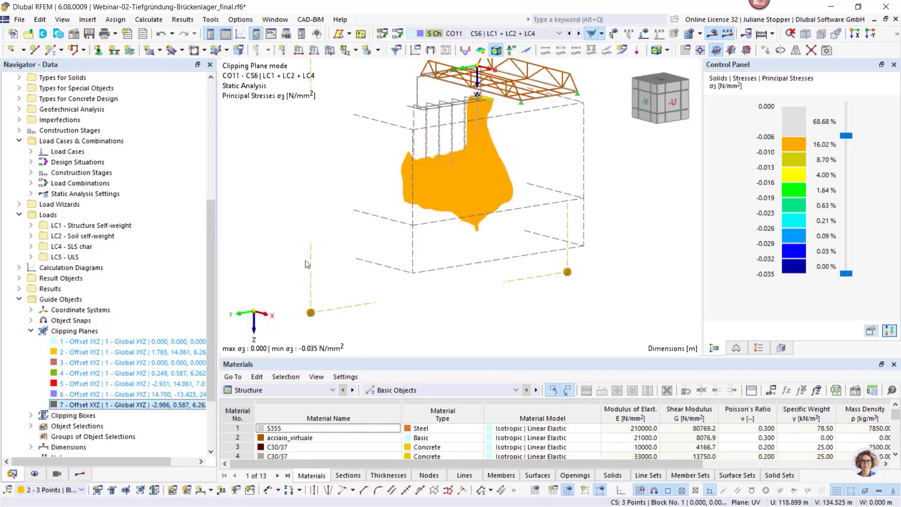
Step: Shift clipping plane 7 to an X offset of about 0.640 m and extend the displayed σ3 range to start at -0.003 N/mm²
scroll(277, 295, down, 2)
ctrl+middle_drag(270, 285, 505, 322)
drag(509, 336, 527, 342)
drag(844, 134, 845, 120)
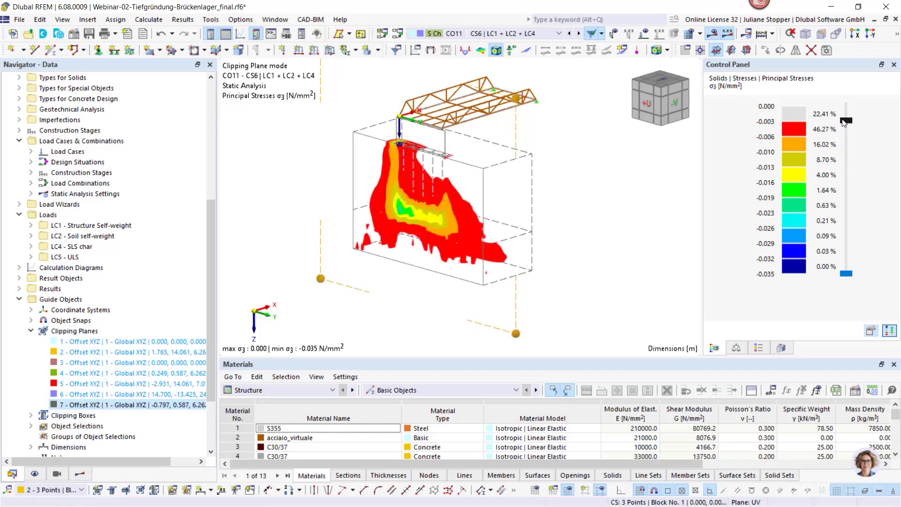
drag(516, 337, 511, 330)
ctrl+middle_drag(327, 311, 504, 311)
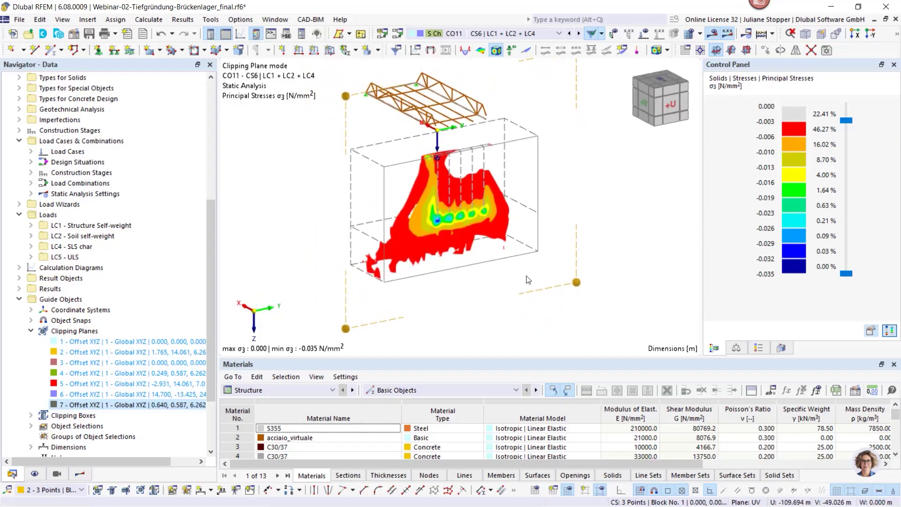
middle_drag(527, 278, 522, 296)
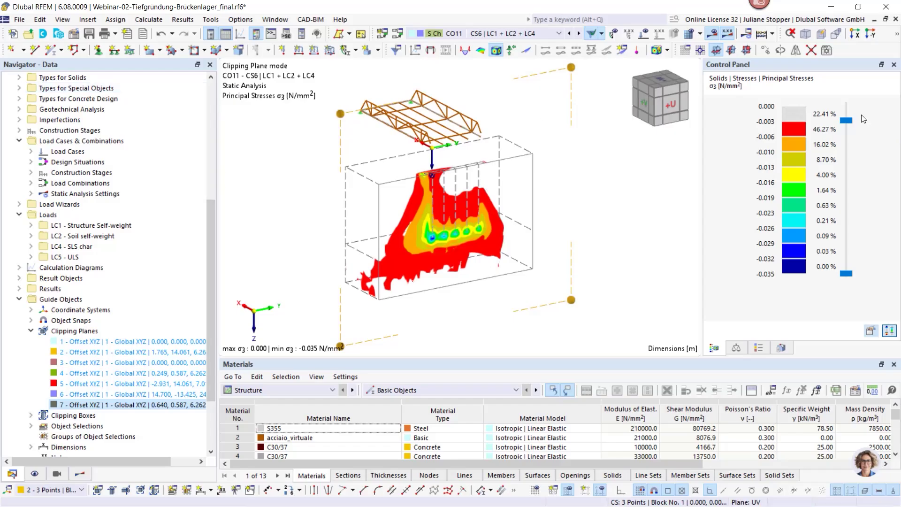
Step: Switch the model from wireframe to solid display so the piles and bridge structure are rendered within the stress section
click(896, 35)
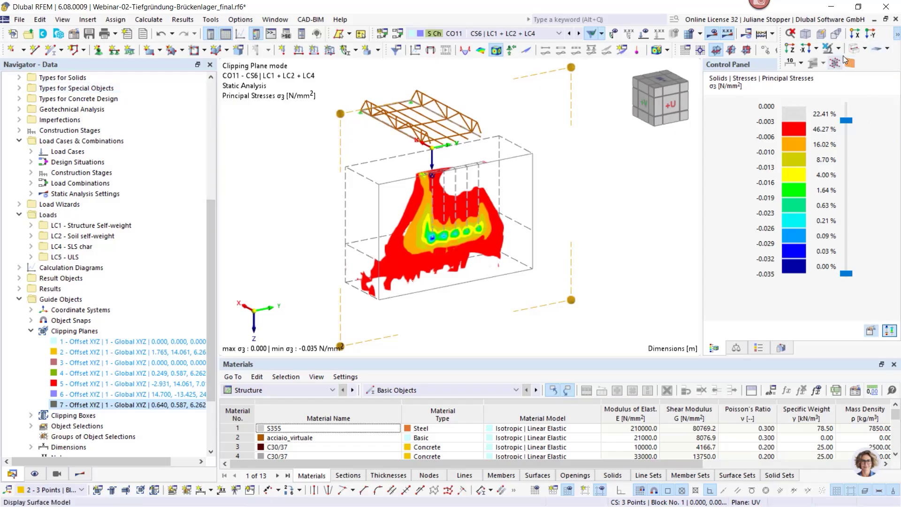
click(855, 50)
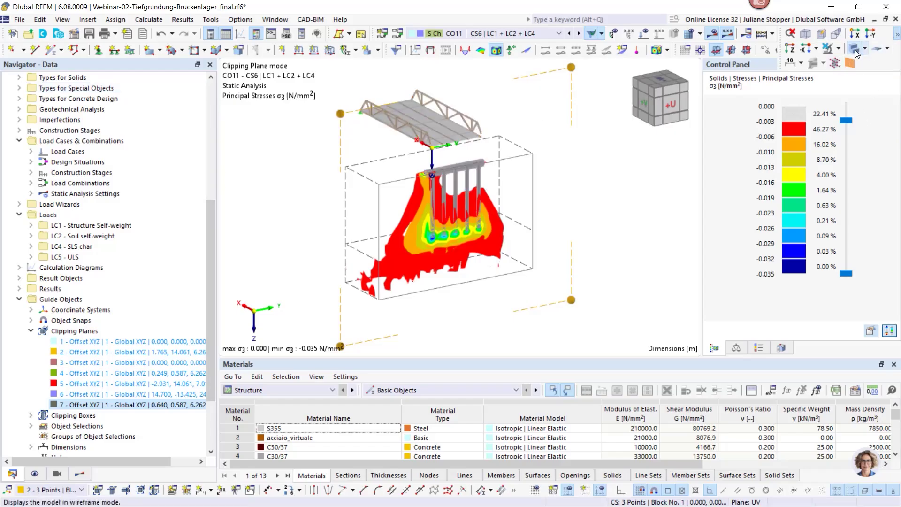
ctrl+middle_drag(614, 266, 595, 247)
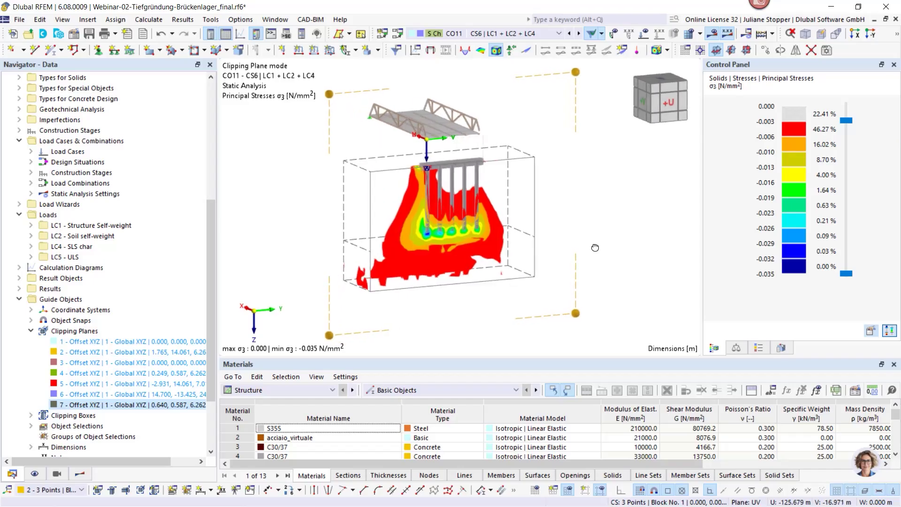
Step: Send the current σ3 stress graphic only, as screen view, to printout report 1 - Pile foundation
click(19, 20)
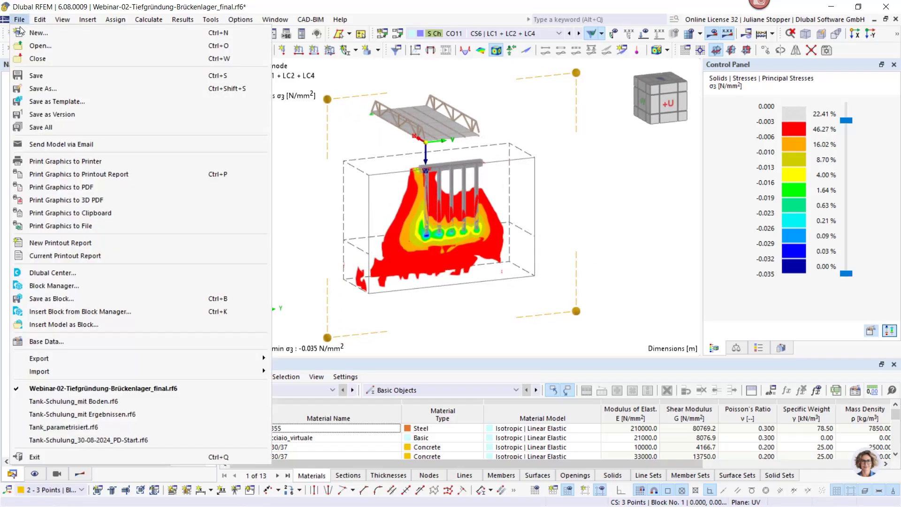
click(90, 175)
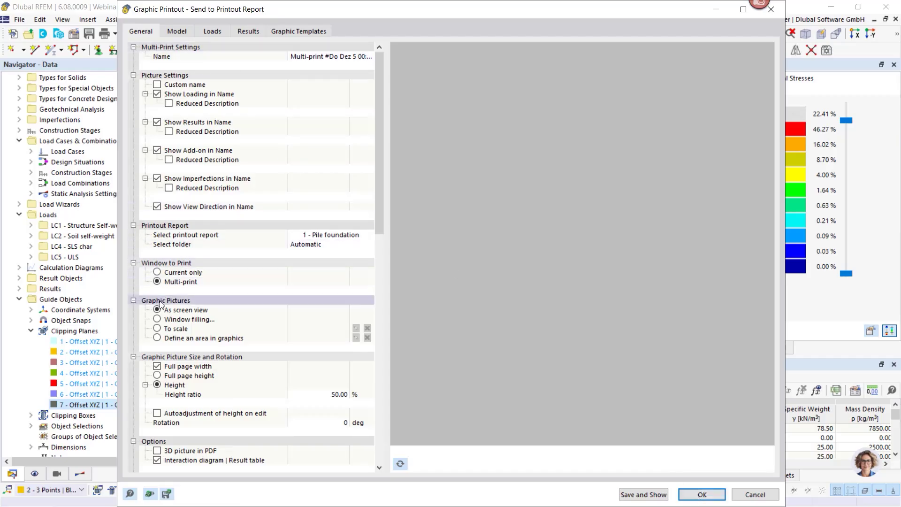
click(158, 272)
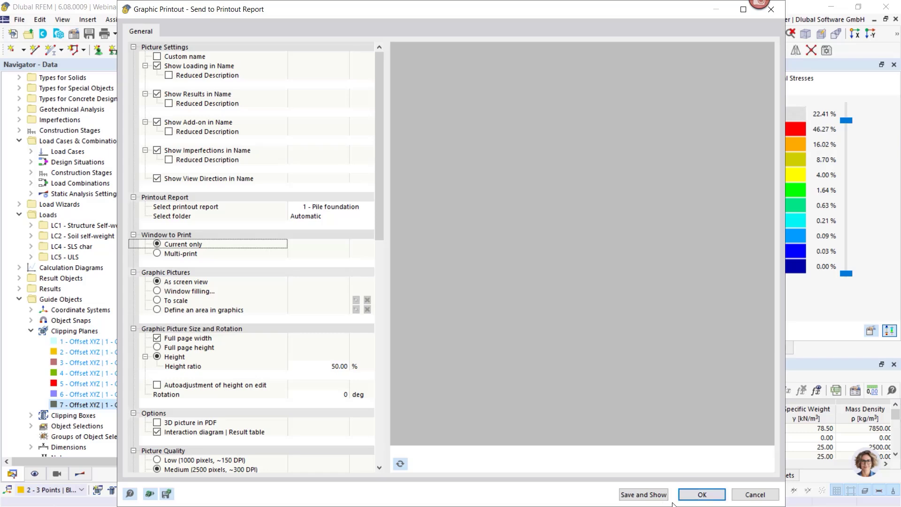
click(701, 494)
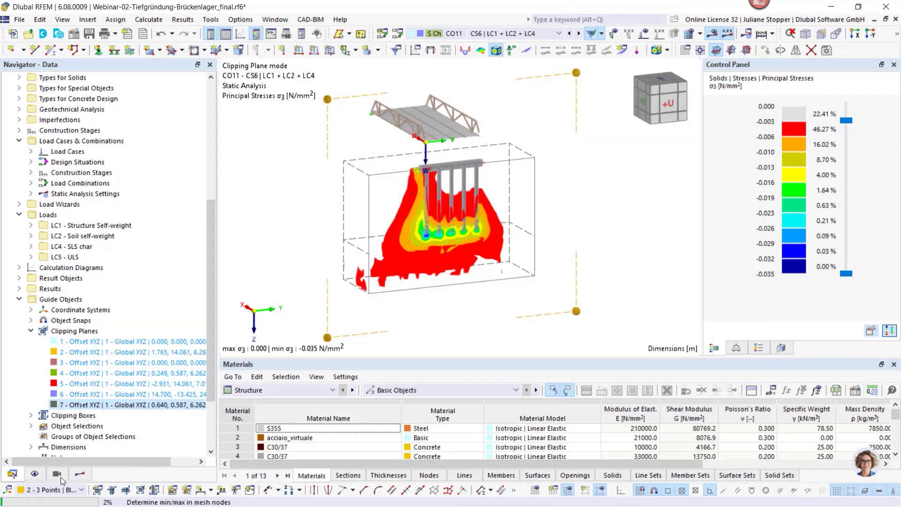
Step: Display the σ123 principal stresses as the solid results
click(80, 473)
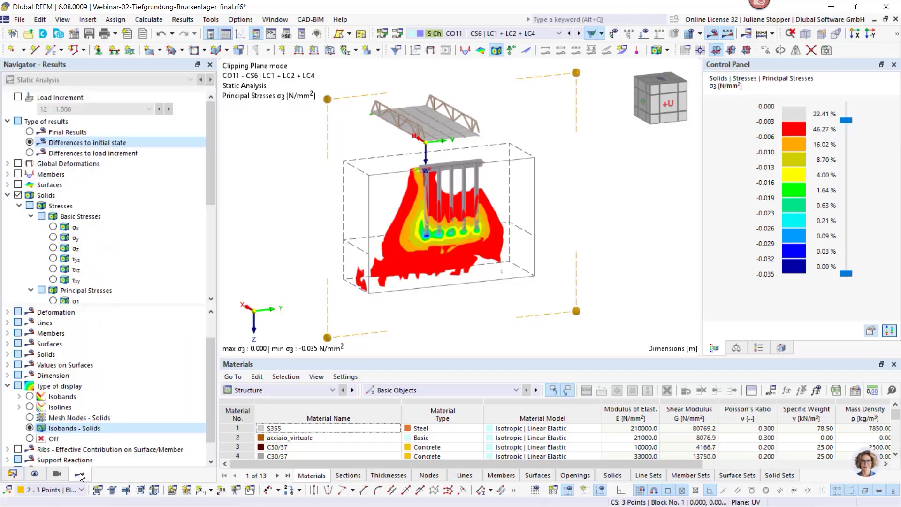
scroll(69, 182, down, 4)
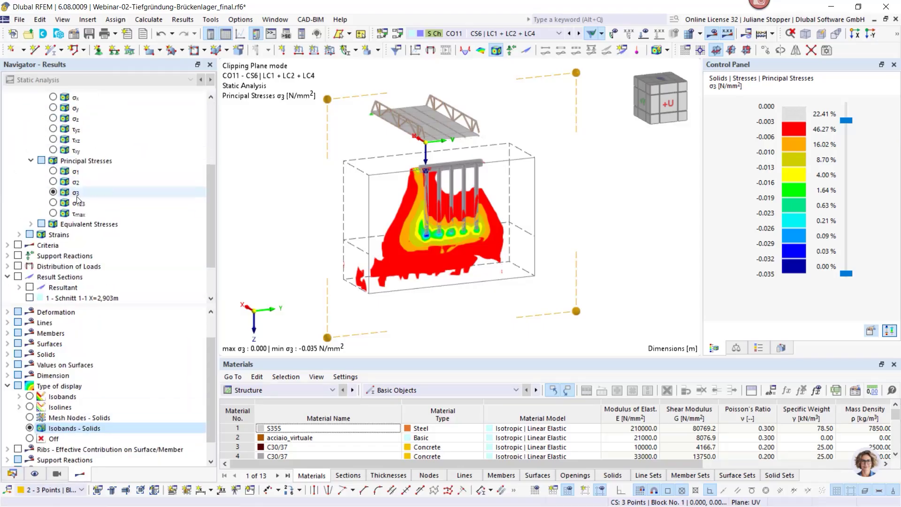
click(53, 205)
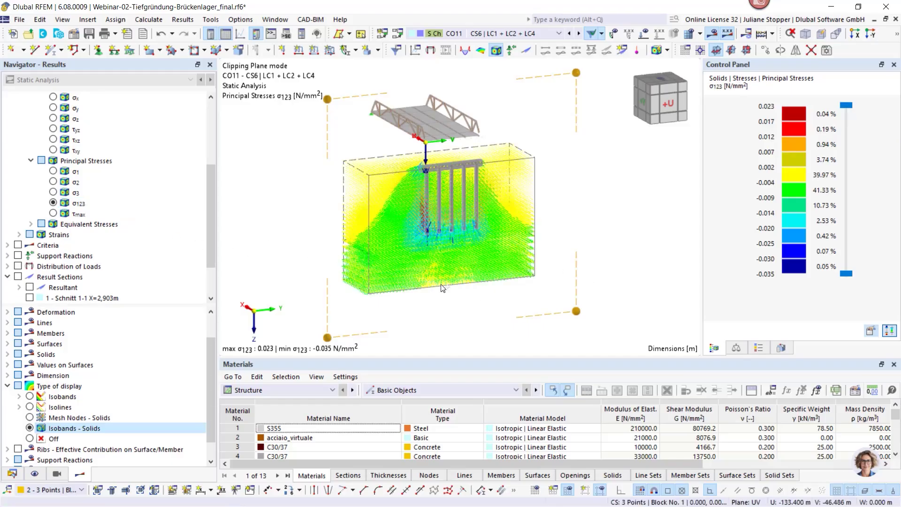
Step: Move clipping plane 7 along the X direction and inspect the σ123 trajectories in the cut soil from several sides
ctrl+middle_drag(538, 293, 486, 328)
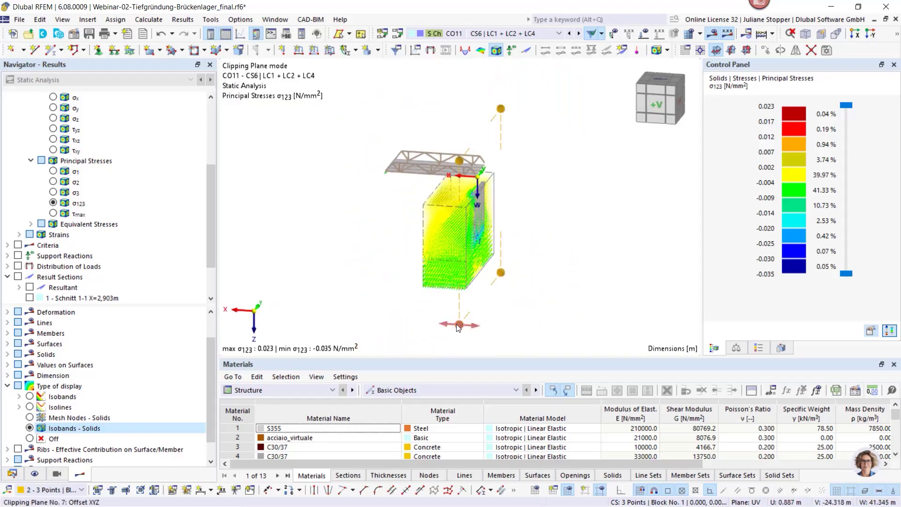
drag(459, 324, 513, 330)
ctrl+middle_drag(570, 321, 337, 296)
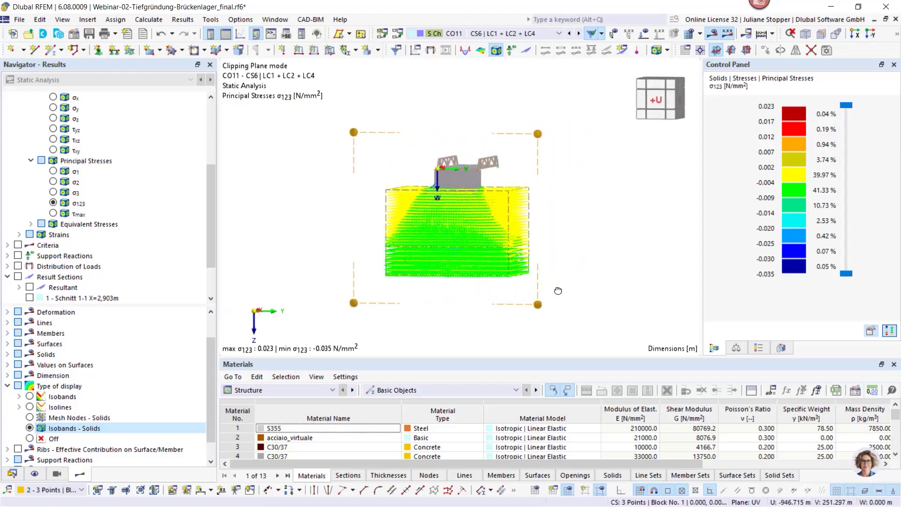
ctrl+middle_drag(558, 291, 415, 295)
scroll(438, 212, up, 3)
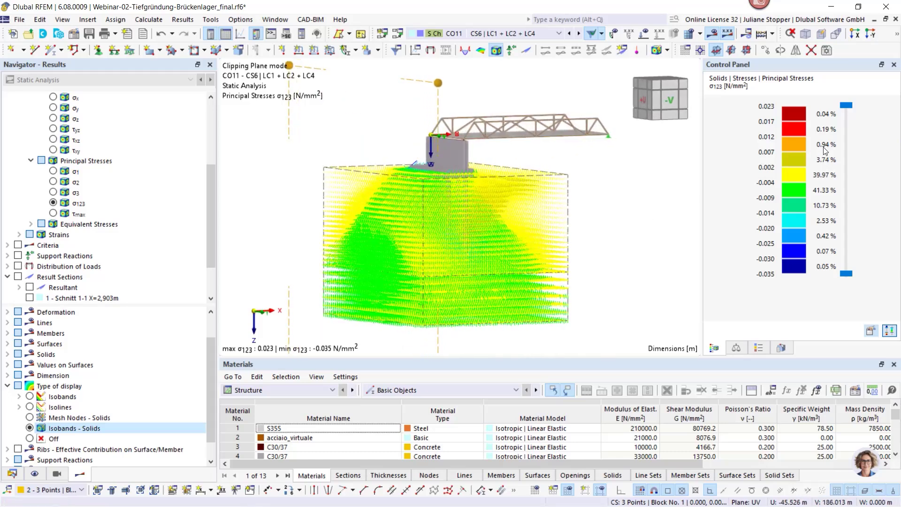
Step: Limit the σ123 colour scale to start at -0.014 N/mm² to examine the pile zone, and restore the full range
drag(846, 107, 846, 157)
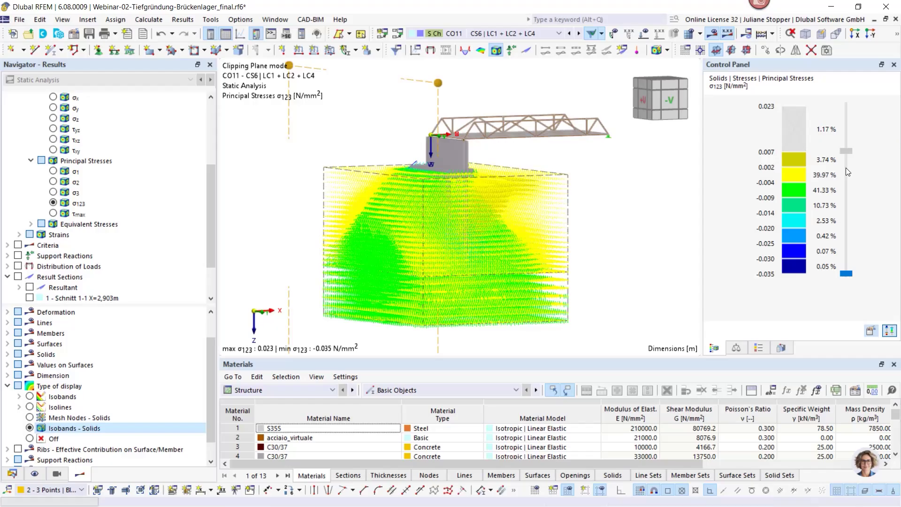
click(846, 168)
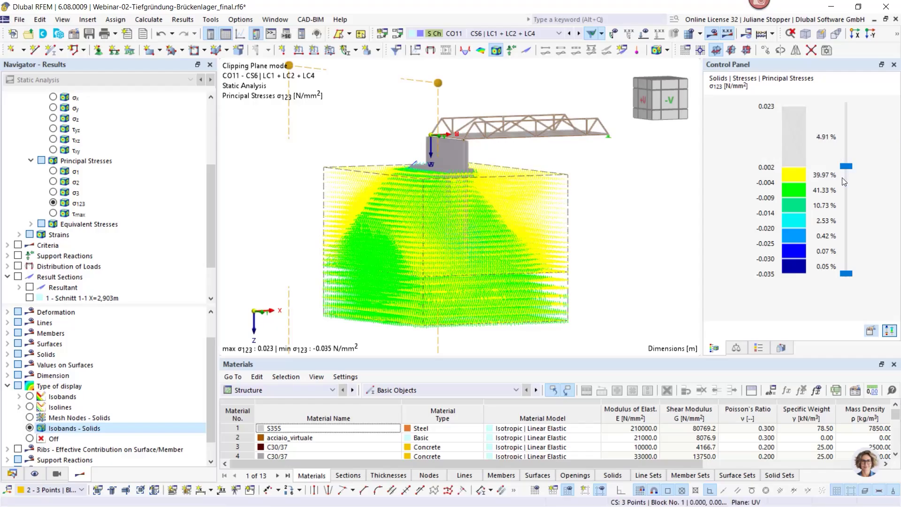
drag(843, 168, 844, 168)
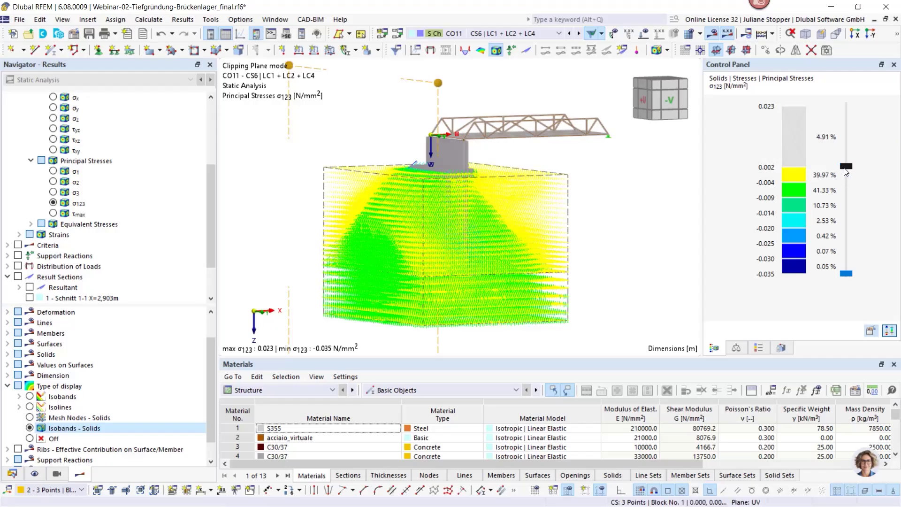
click(847, 206)
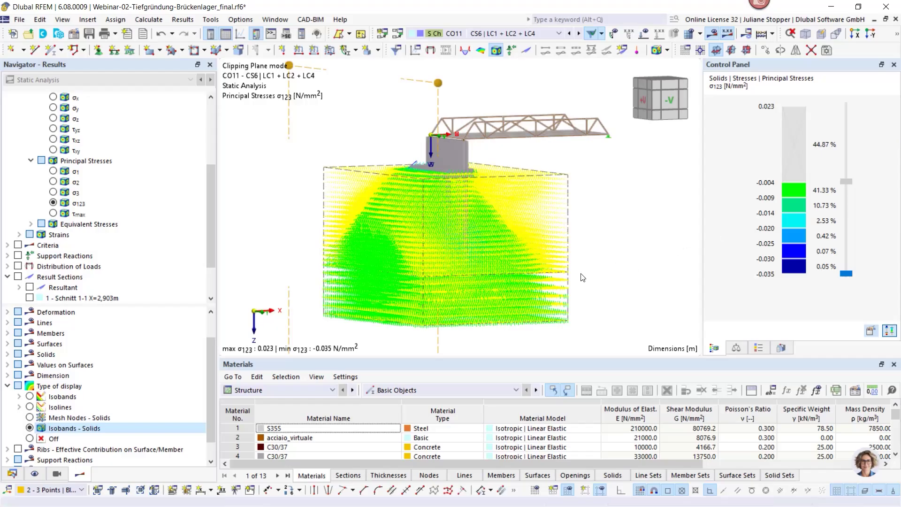
ctrl+middle_drag(354, 226, 436, 249)
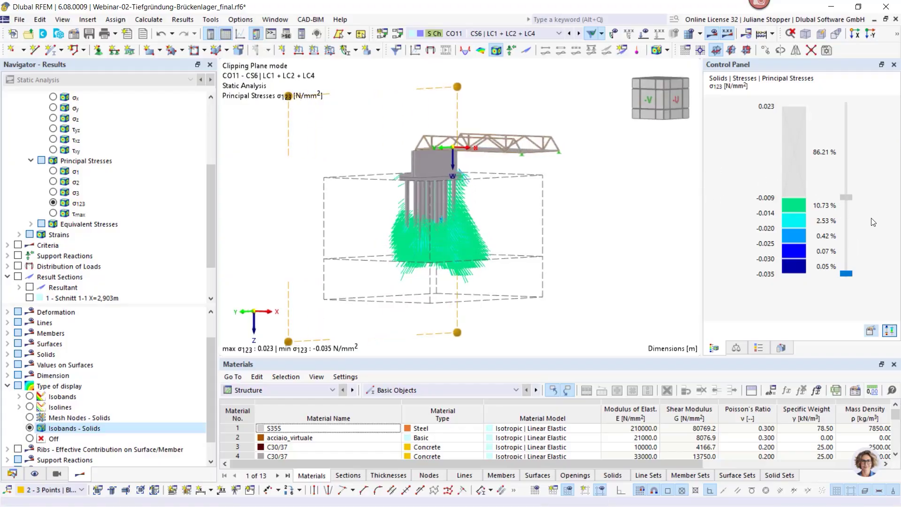
drag(845, 197, 849, 212)
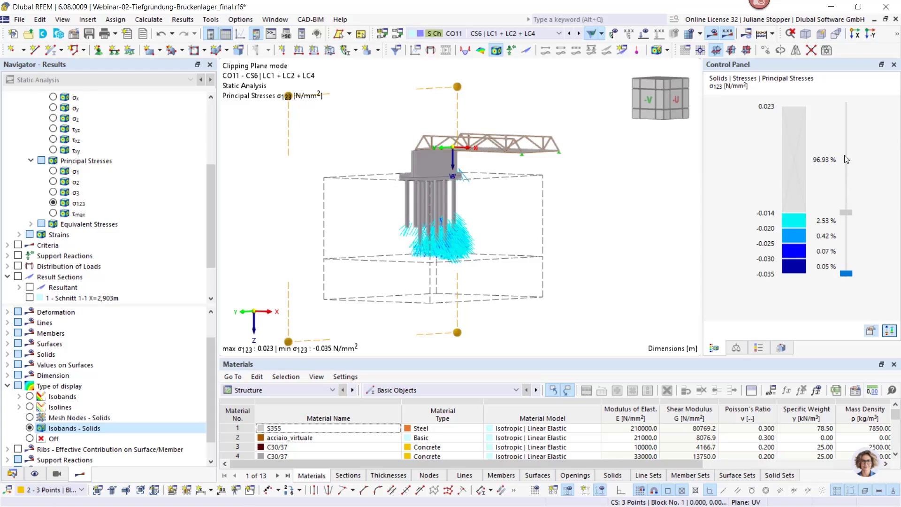
click(843, 104)
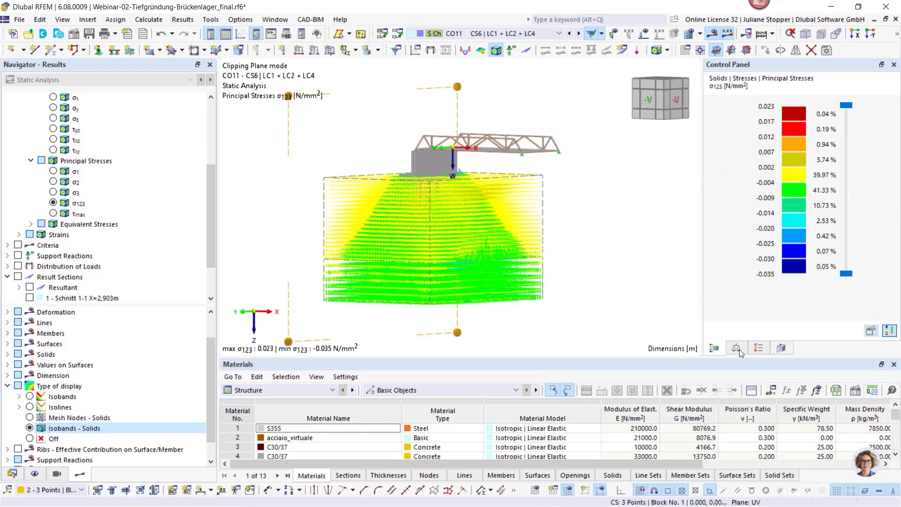
Step: Set the display factor for solid trajectories to 0.50
click(777, 348)
scroll(855, 303, down, 2)
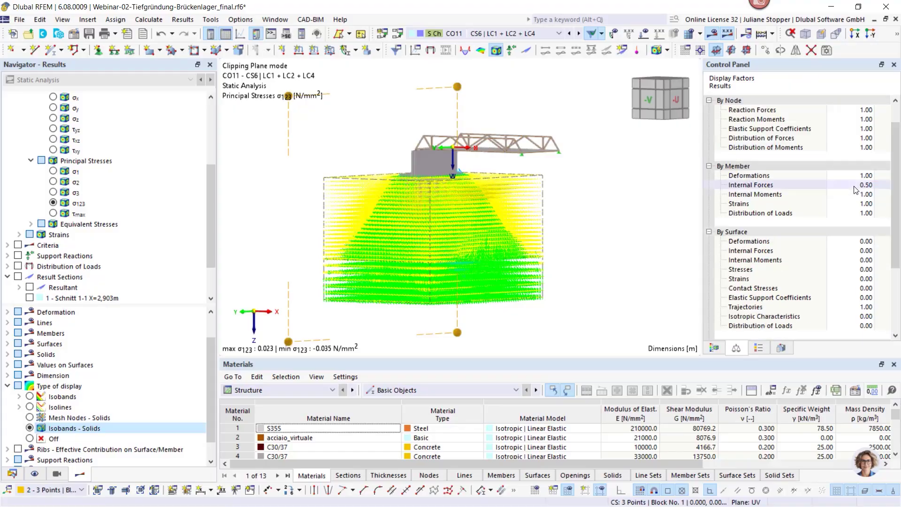
scroll(856, 302, down, 1)
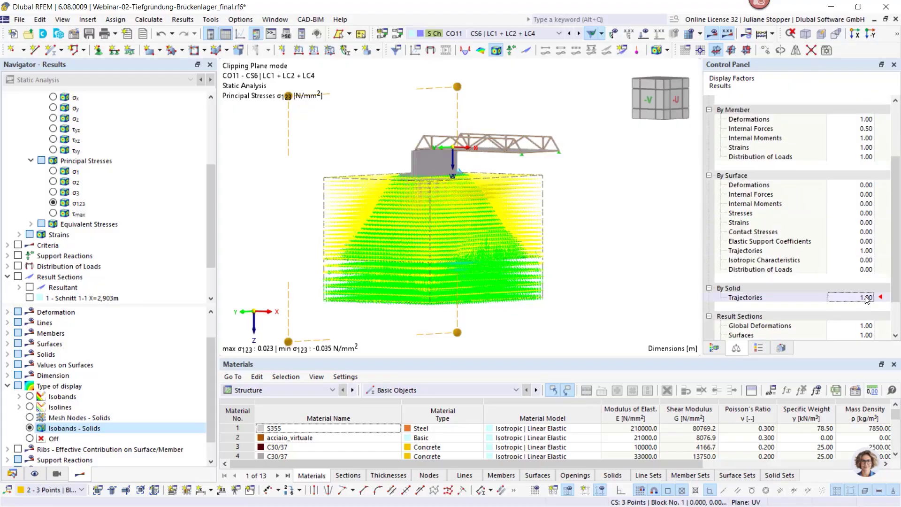
click(863, 298)
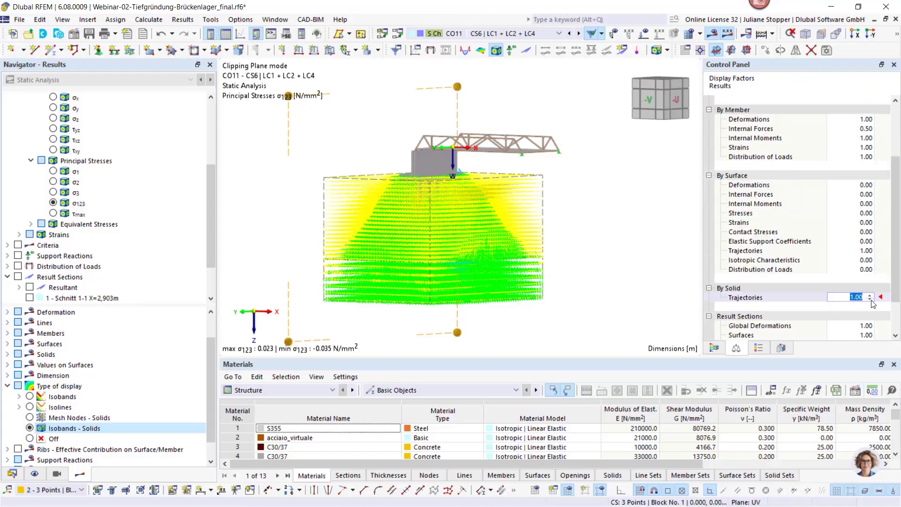
click(869, 300)
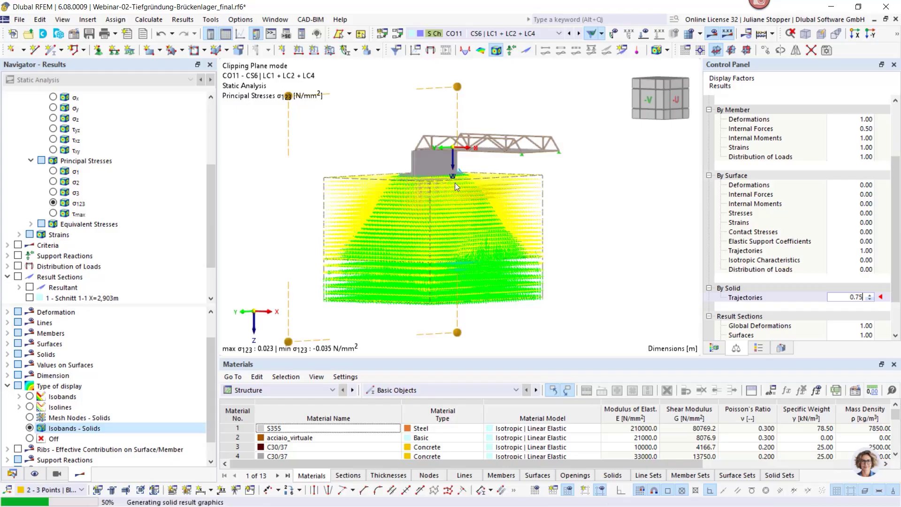
Step: View the model in X direction and examine the principal stress trajectories between and beneath the piles
ctrl+middle_drag(315, 228, 599, 227)
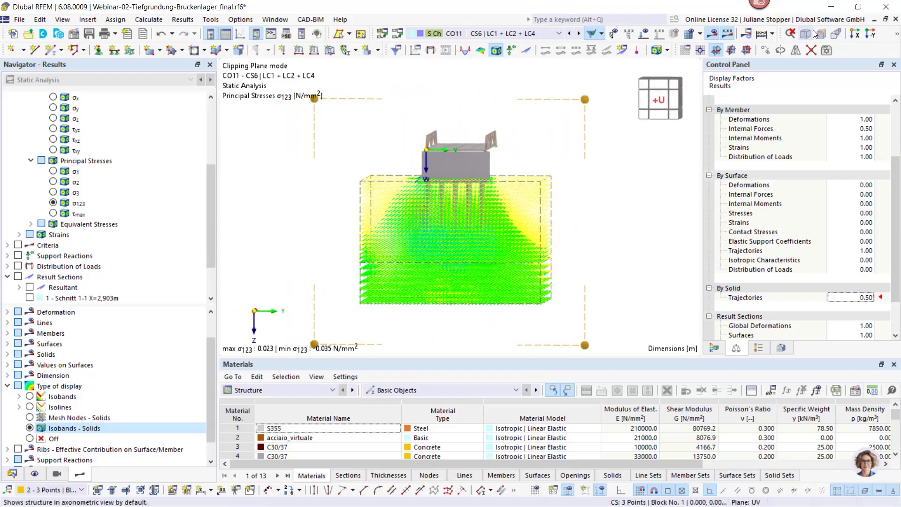
click(854, 35)
scroll(448, 222, up, 5)
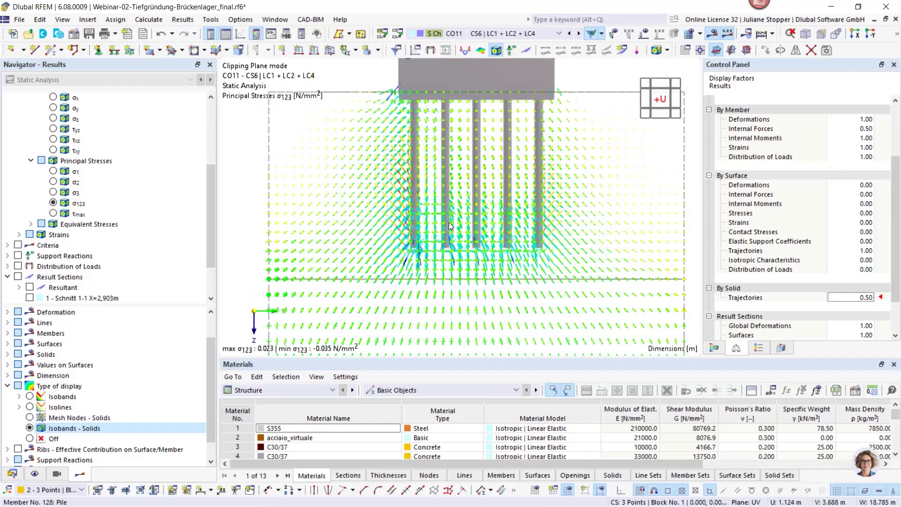
scroll(448, 221, down, 4)
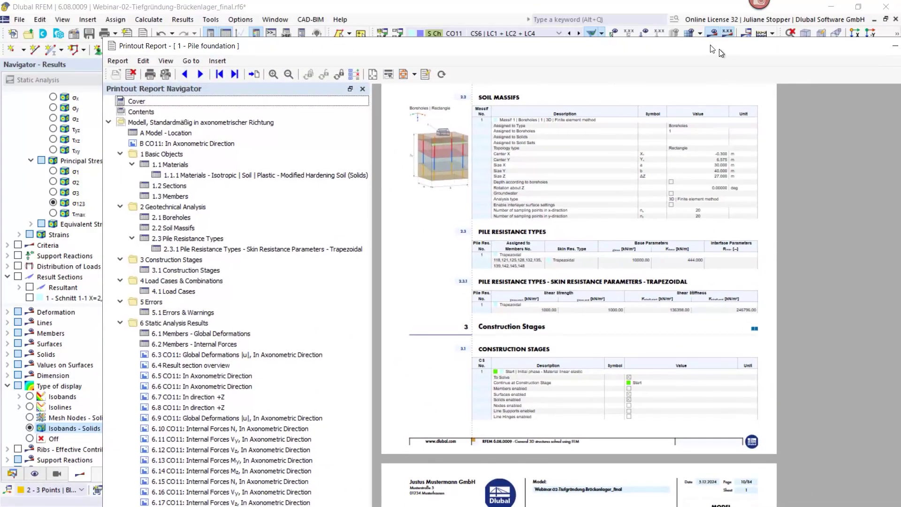
Step: Switch to the Pile foundation printout report, maximize its window and go to graphic 6.3 with the CO11 global deformations
drag(714, 51, 638, 31)
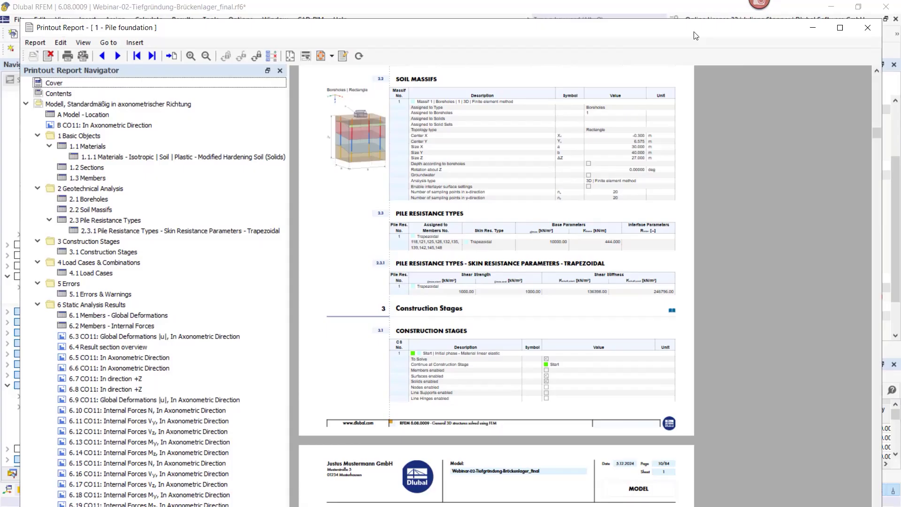
click(839, 27)
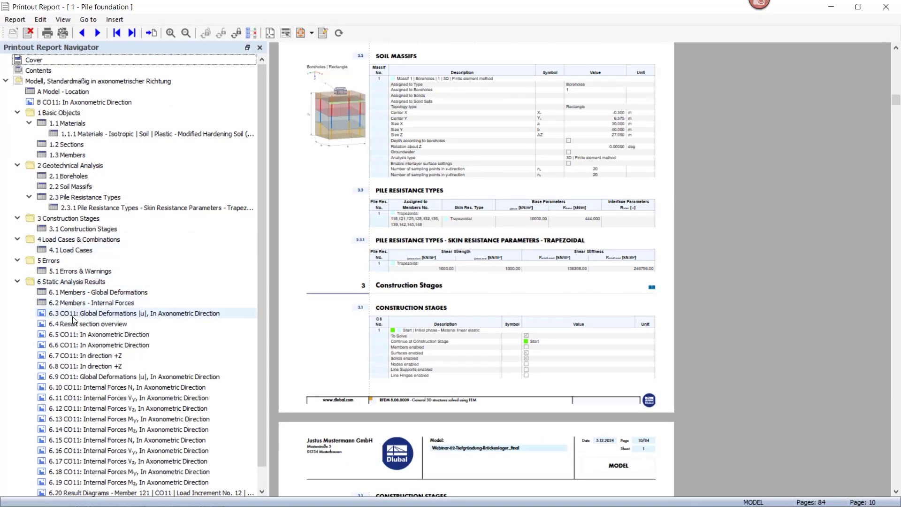
click(76, 317)
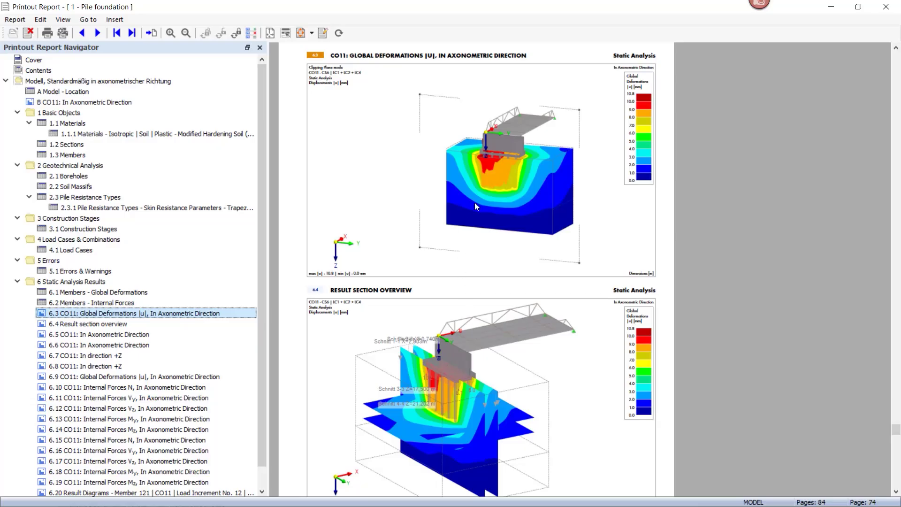
Step: Review the report's result section graphics, pile deformations and pile internal force diagrams N, Vy, Vz, My and Mz
scroll(483, 187, down, 6)
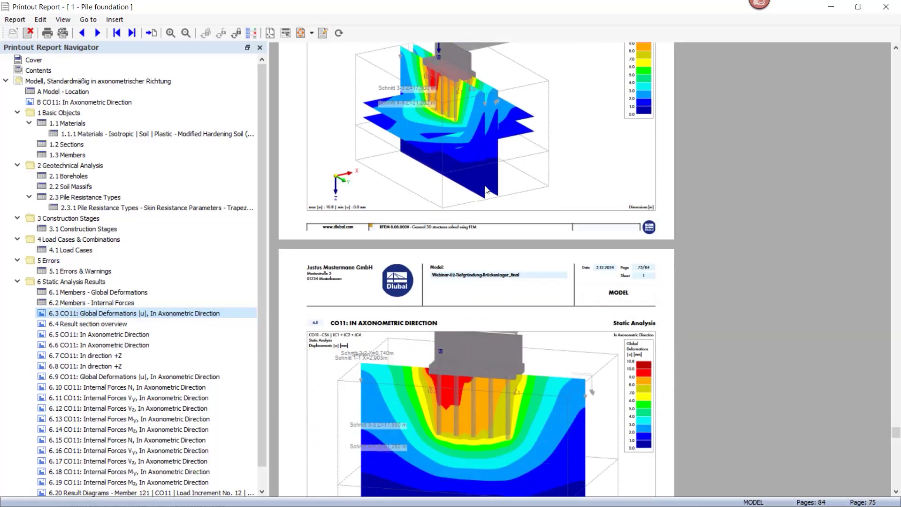
scroll(485, 189, down, 9)
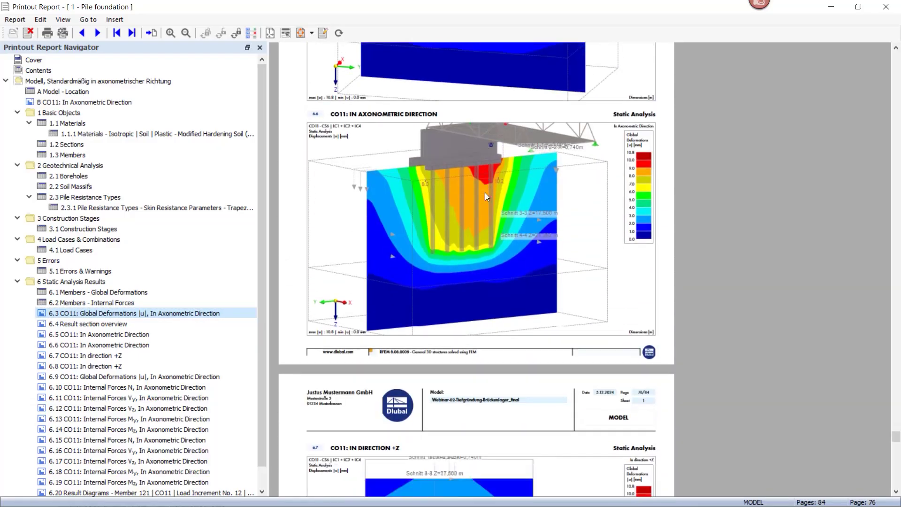
scroll(485, 192, down, 10)
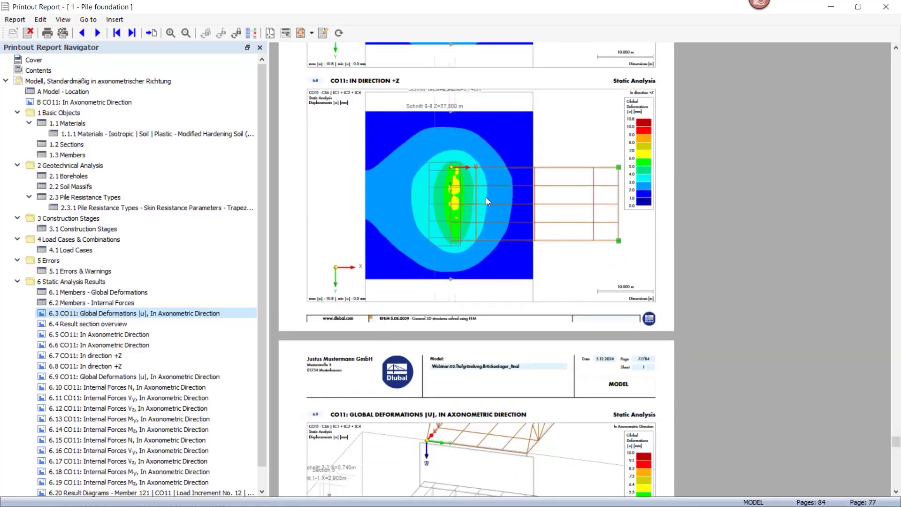
scroll(485, 197, down, 6)
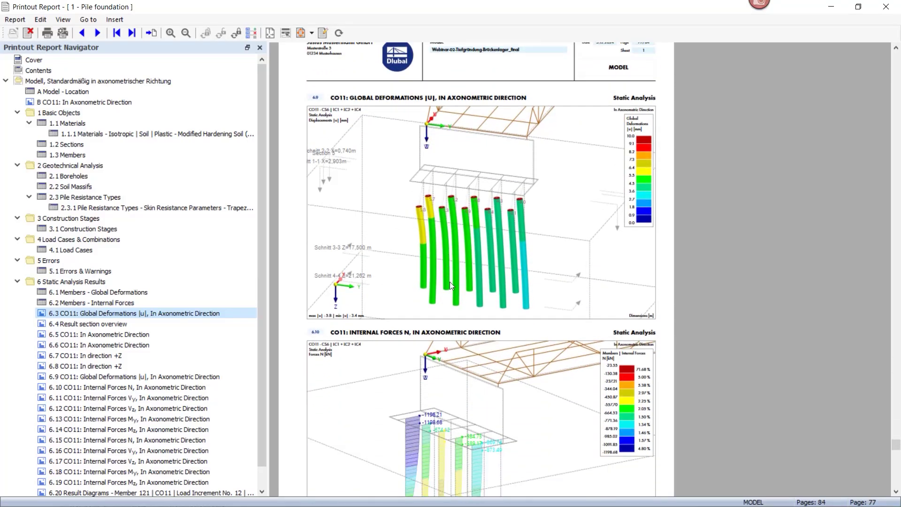
scroll(450, 284, down, 6)
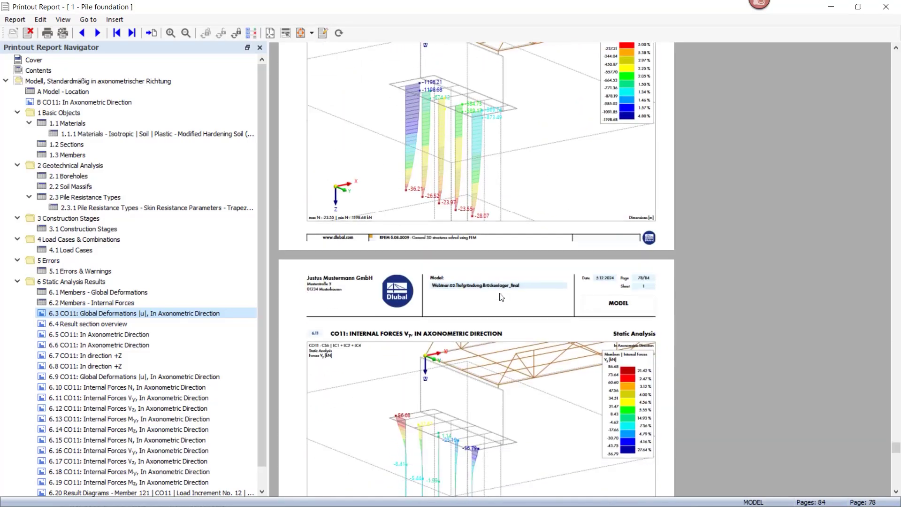
scroll(500, 296, down, 12)
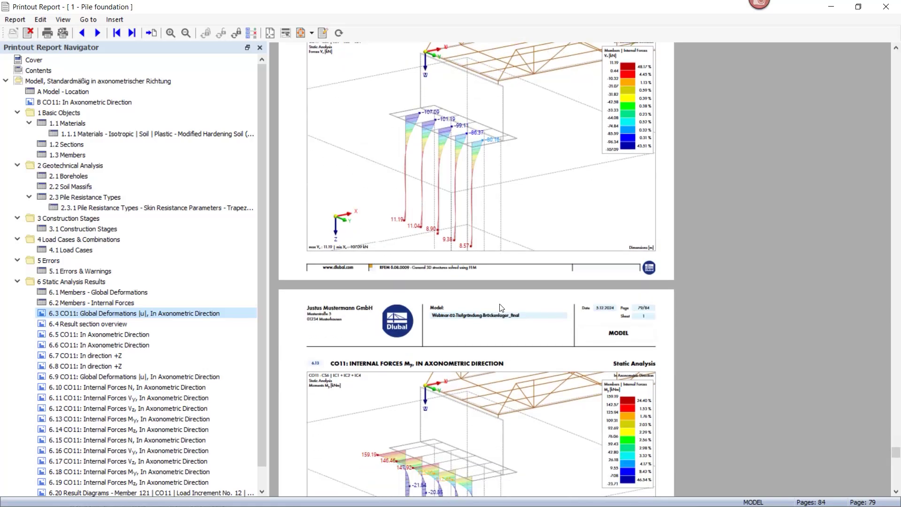
scroll(498, 295, down, 5)
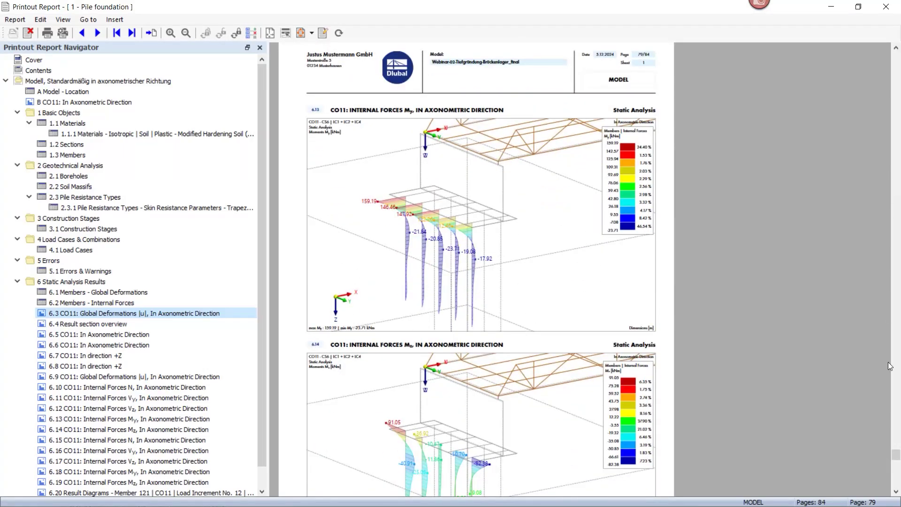
click(896, 491)
click(896, 491)
click(896, 492)
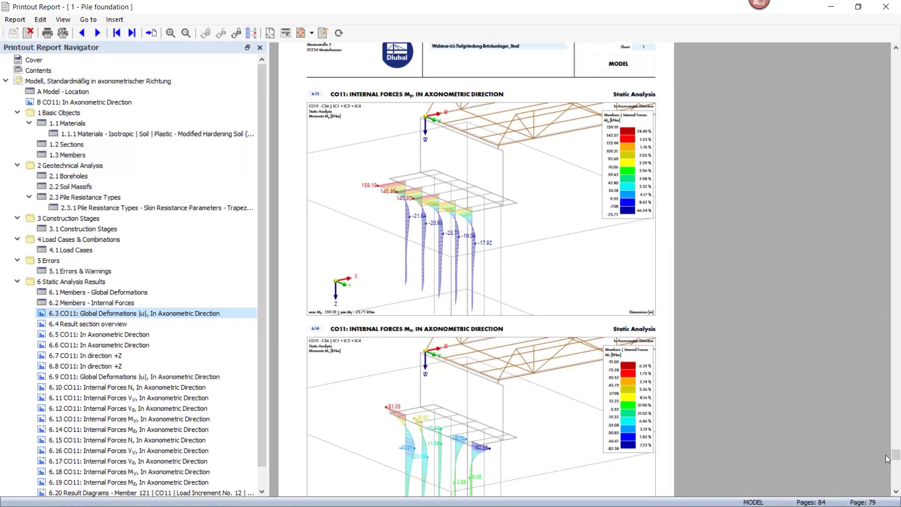
drag(894, 456, 896, 461)
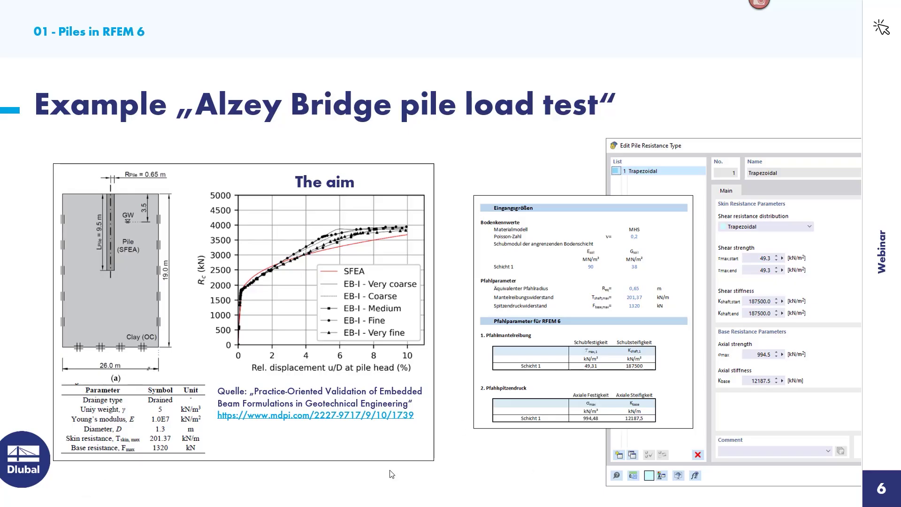
click(33, 496)
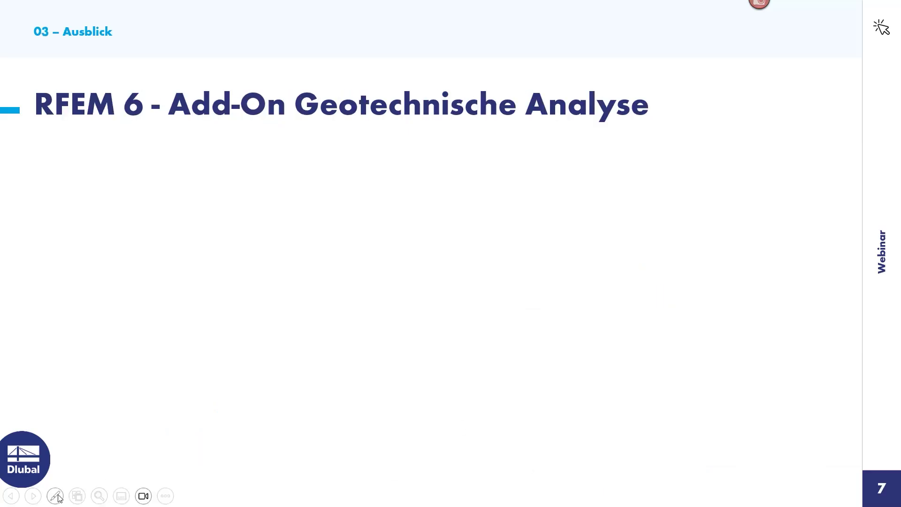